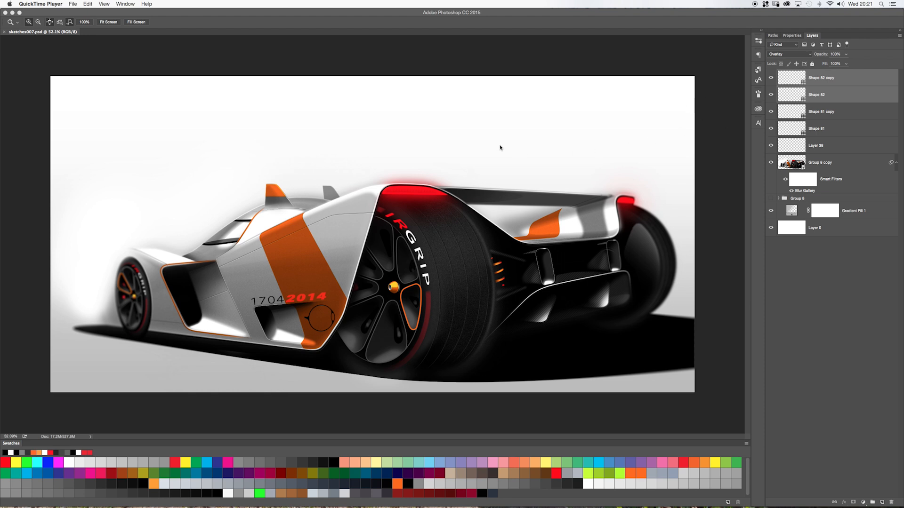
Switch to Photoshop and show the car sketch in full-screen mode, with the whole artwork in view.
left_click(401, 239)
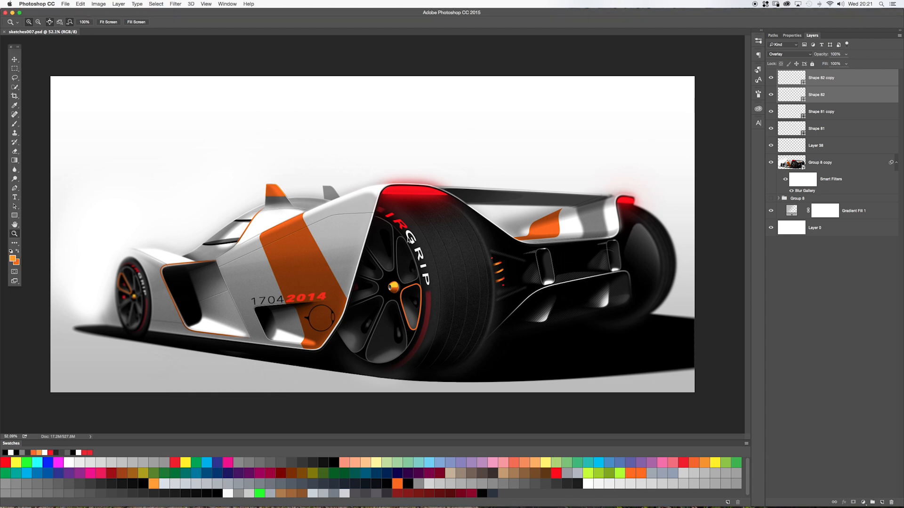
left_click(379, 234)
left_click_drag(380, 233, 403, 226)
key("f")
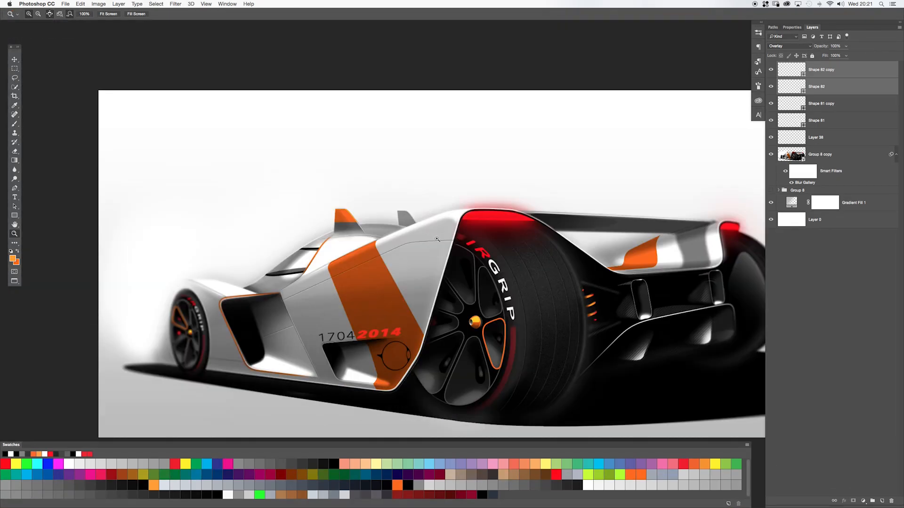
left_click_drag(488, 257, 423, 219)
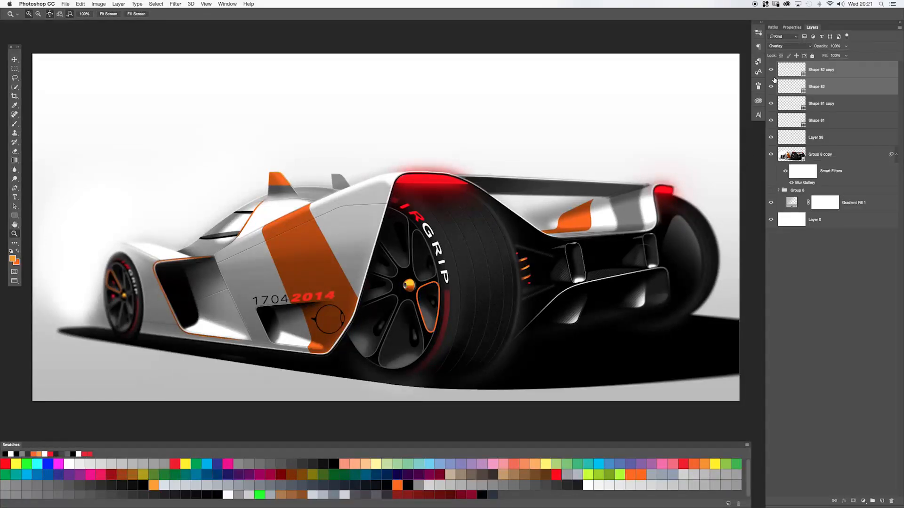
Hide and reshow the layer directly above Group 8 copy, and examine the stack from Shape 82 copy down to Group 8 copy.
left_click(771, 138)
left_click(771, 138)
left_click(780, 138)
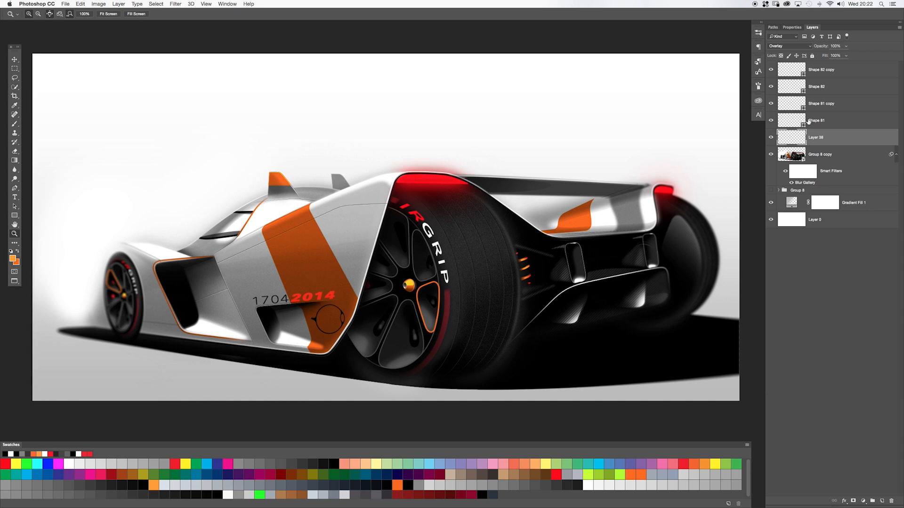
left_click(821, 74)
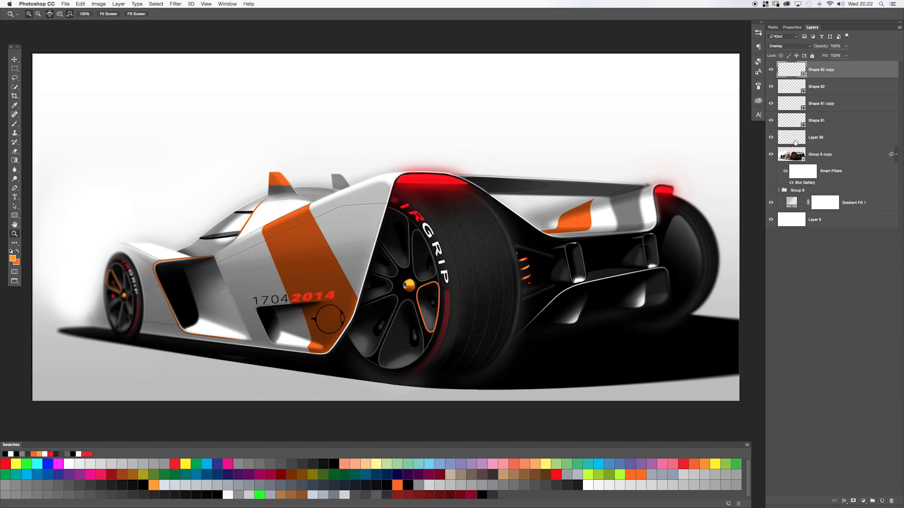
left_click(823, 156)
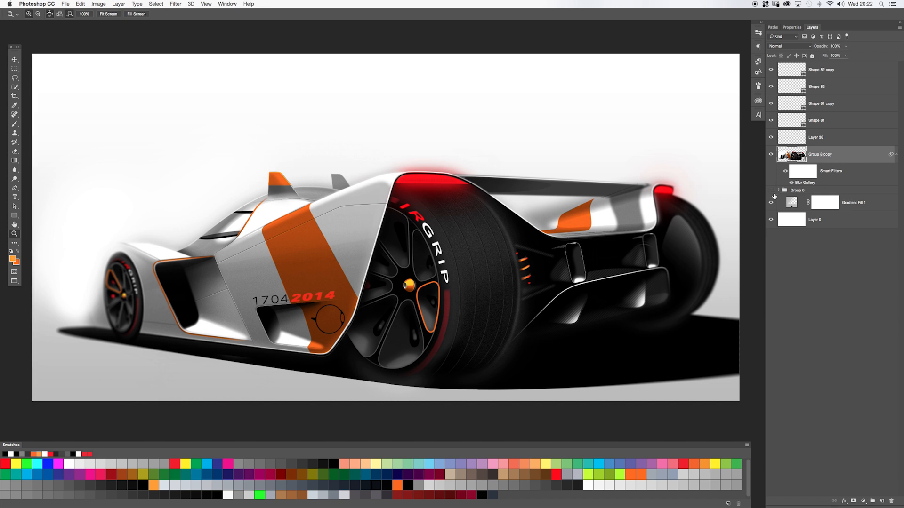
Toggle Group 8's visibility on and off, and examine the layers inside the group before collapsing it again.
left_click(770, 191)
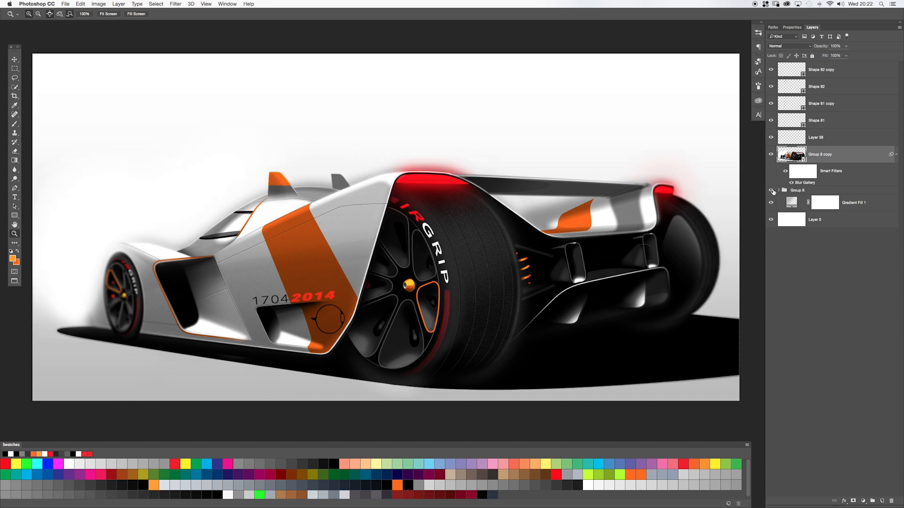
left_click(771, 191)
left_click(778, 190)
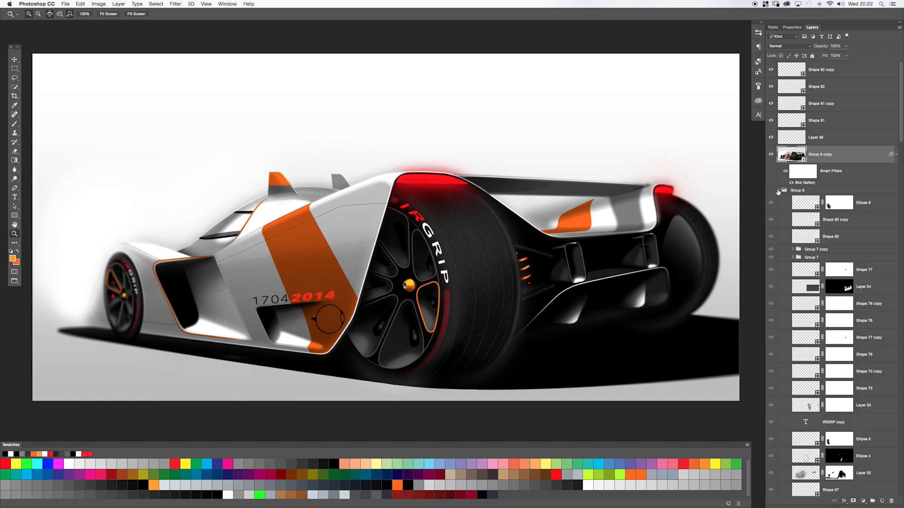
scroll(876, 436, "down", 15)
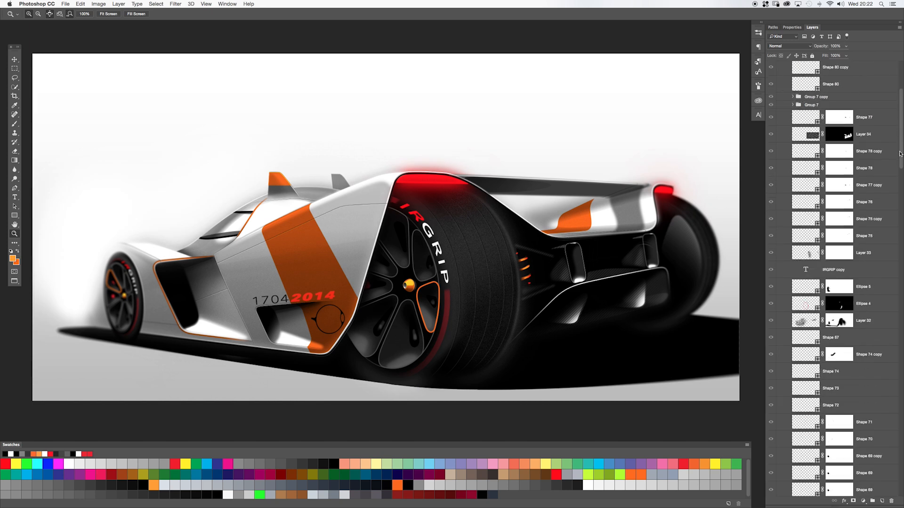
scroll(877, 435, "down", 10)
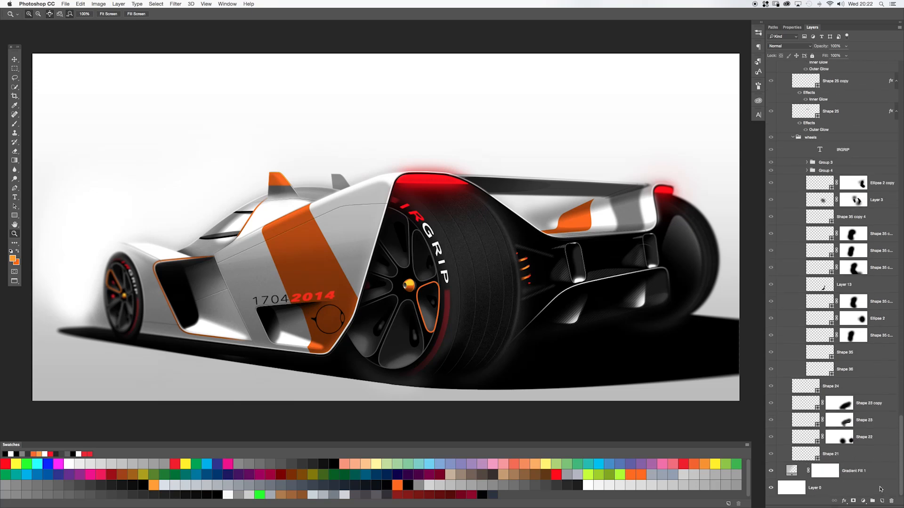
scroll(880, 489, "up", 20)
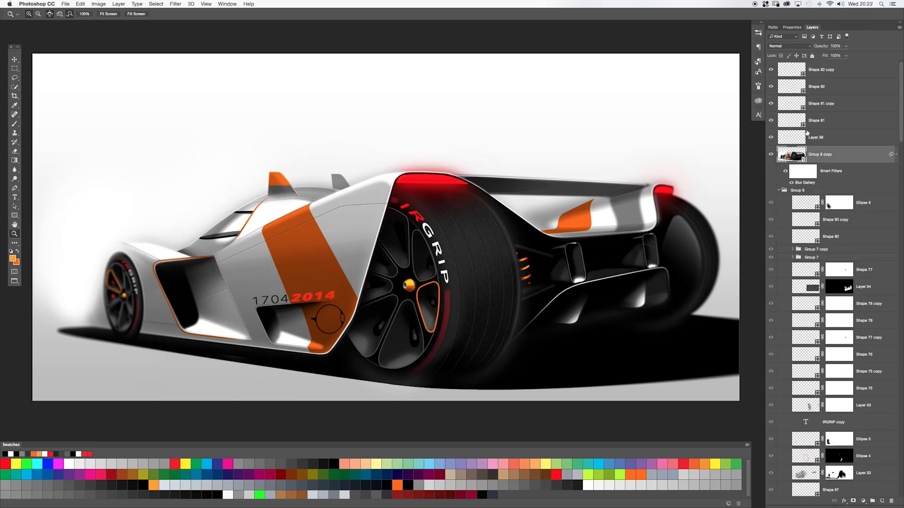
left_click(779, 190)
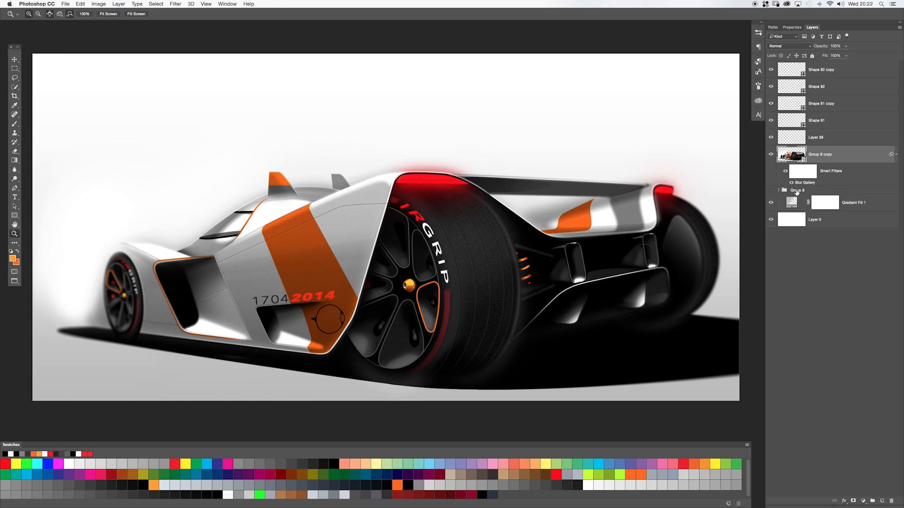
Review the layer commands available for Group 8, including duplicating it and converting it to a smart object.
left_click(795, 191)
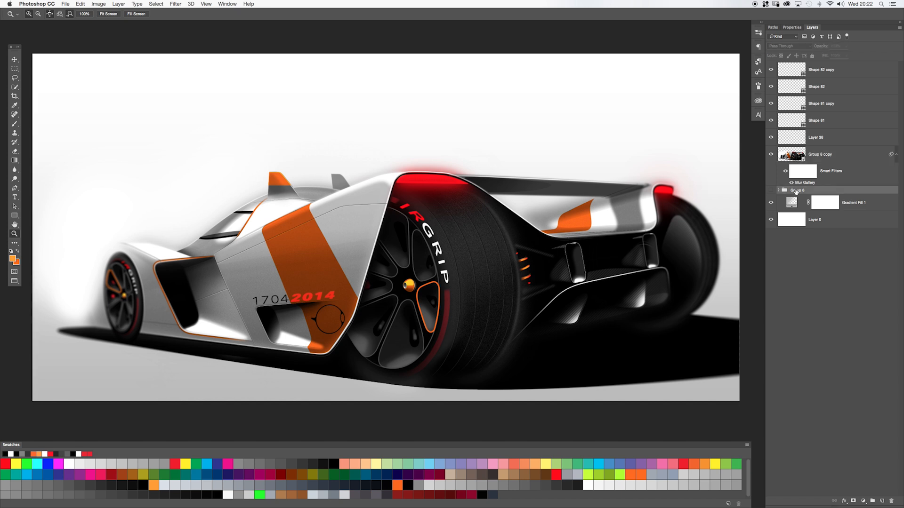
right_click(825, 194)
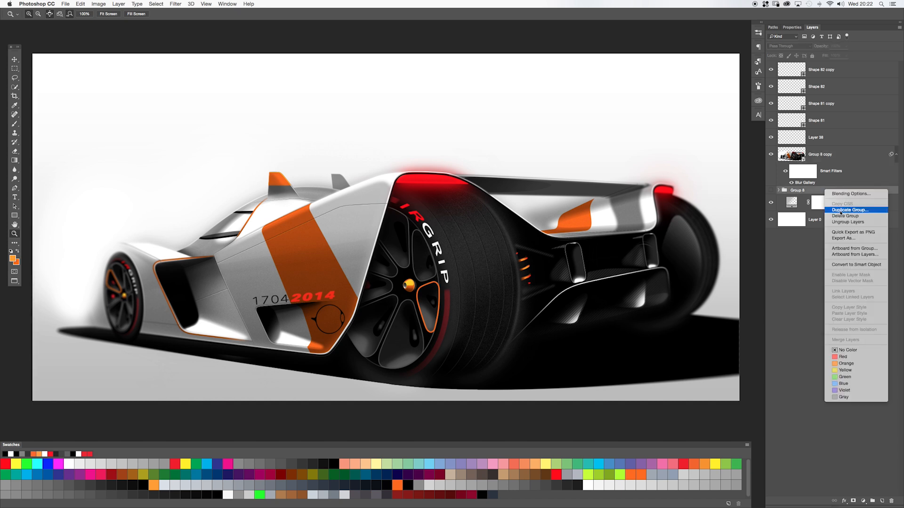
left_click(806, 218)
Open the contents of the Group 8 copy smart object and view its artwork on the transparent background.
left_click(821, 160)
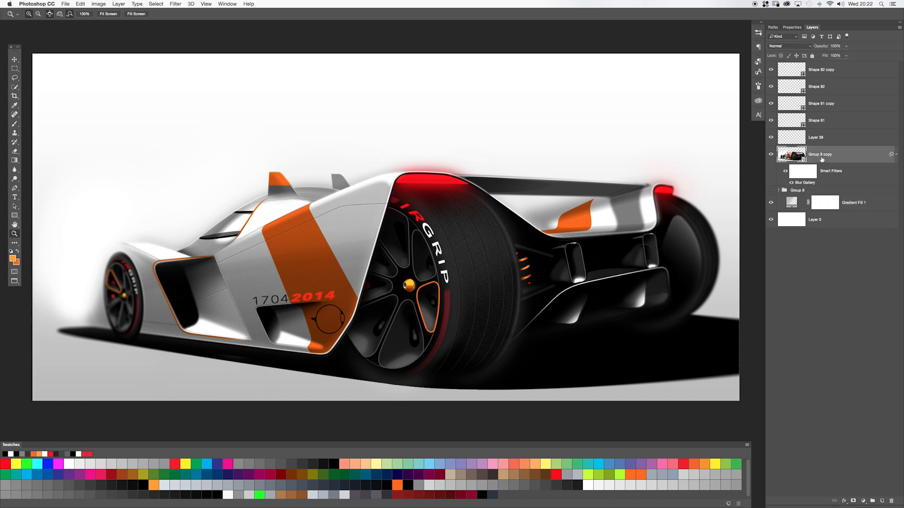
right_click(826, 155)
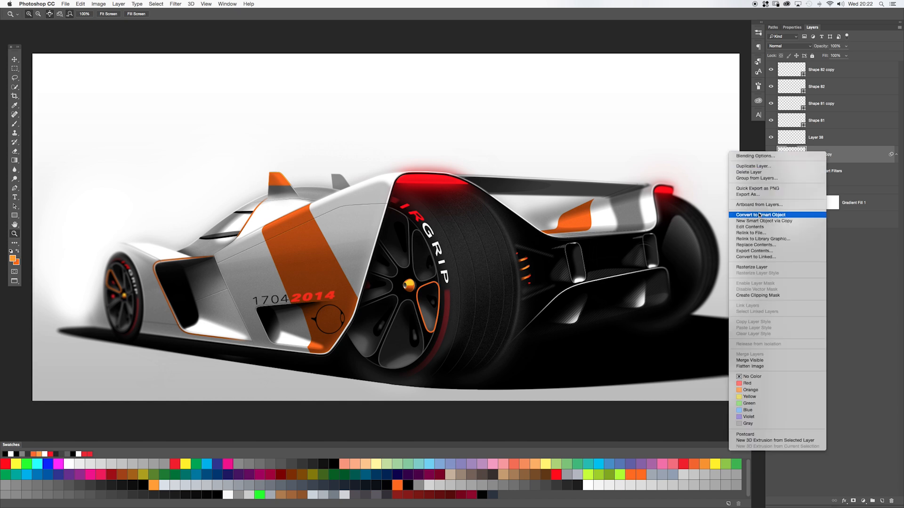
left_click(785, 218)
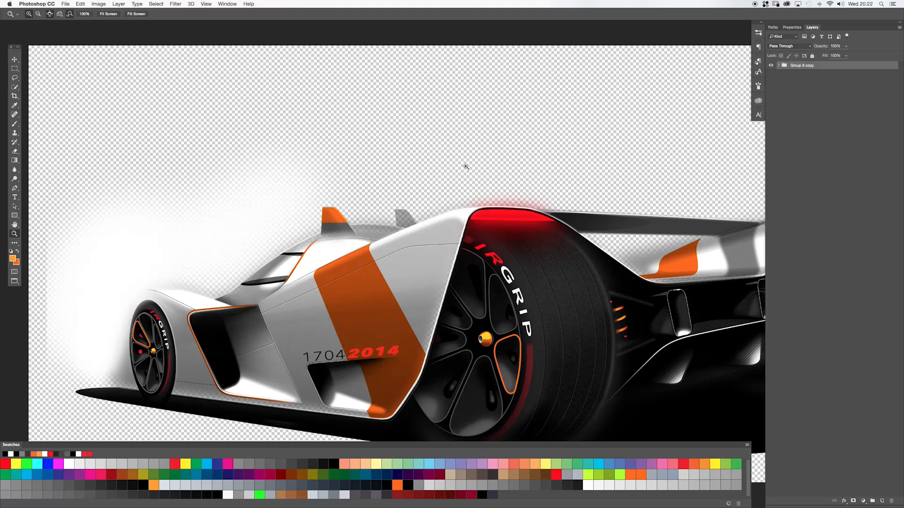
left_click(504, 205, "alt")
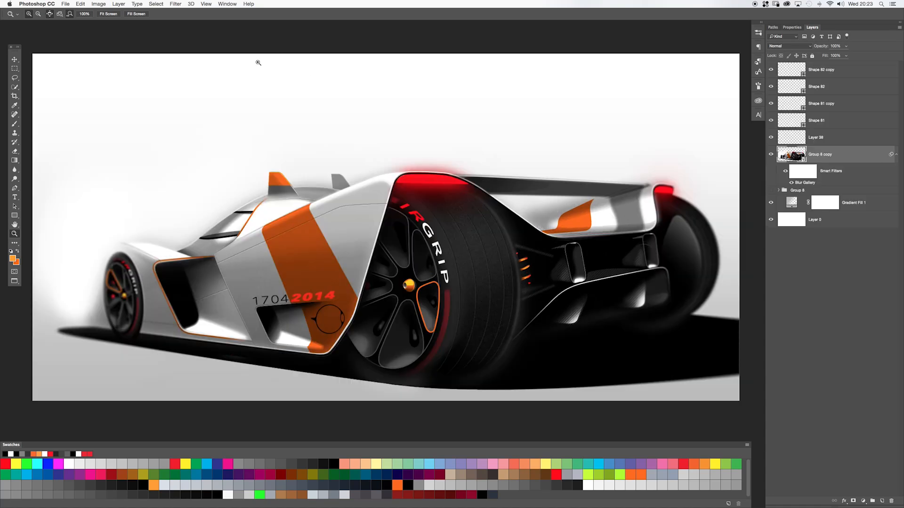
Return to the standard screen mode and switch between the Group 8 copy.psb and sketches007.psd documents.
key("f")
key("f")
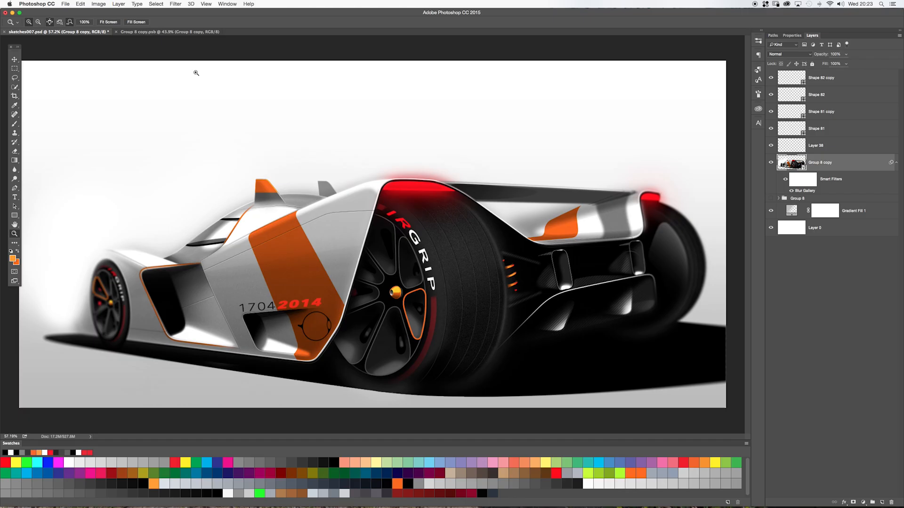
left_click(143, 33)
left_click(88, 32)
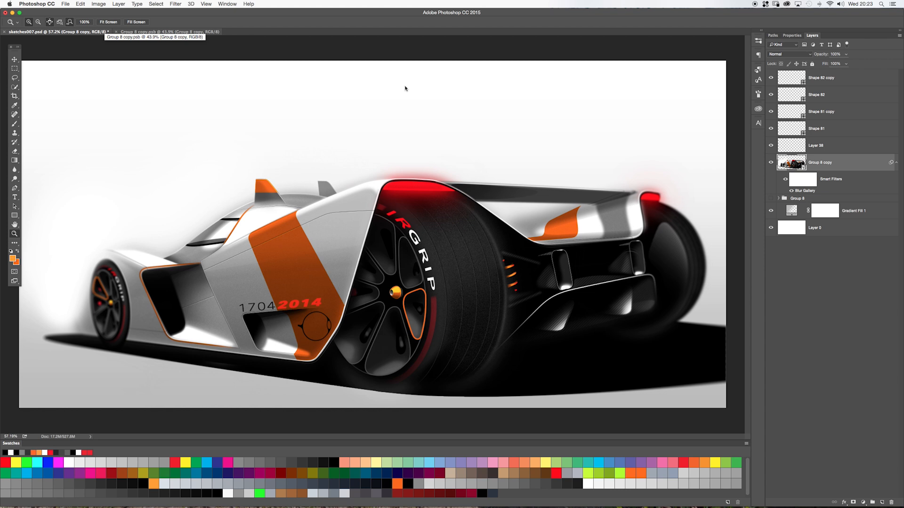
Hide and reshow the Gradient Fill 1 and Layer 0 backgrounds, and compare the car with the Group 8 copy.psb document.
left_click(771, 212)
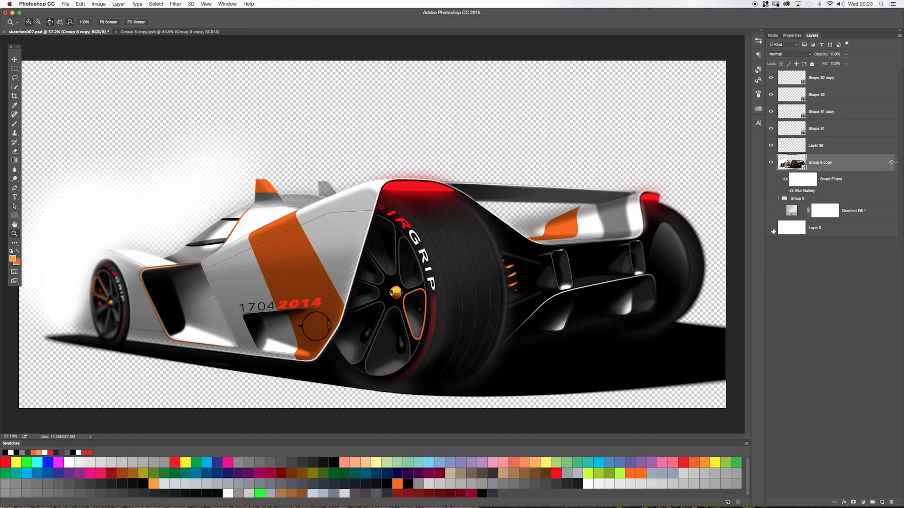
left_click(771, 227)
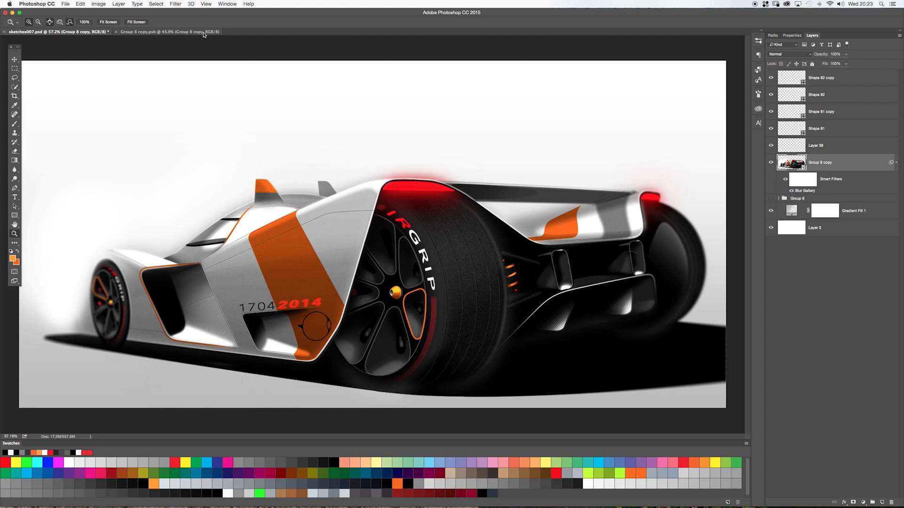
left_click(187, 33)
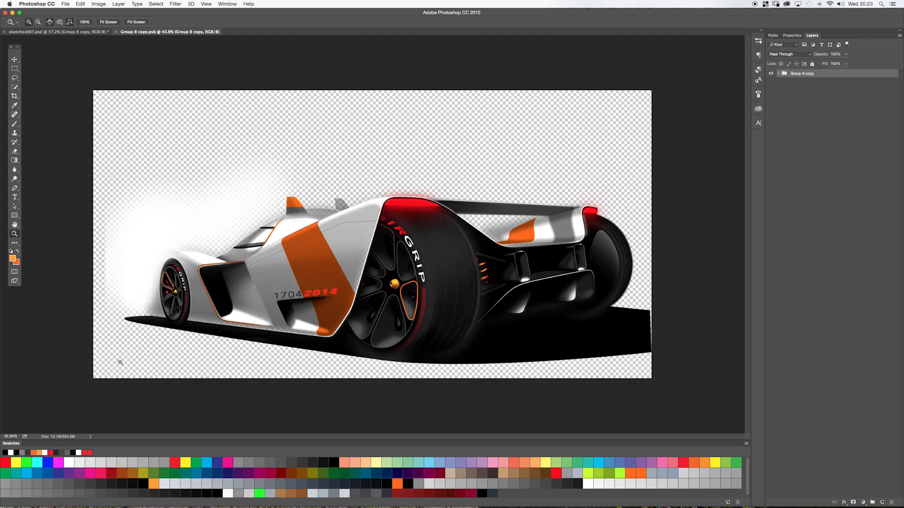
Examine the layers inside the Group 8 copy group of the smart object document and return to sketches007.psd.
left_click(779, 74)
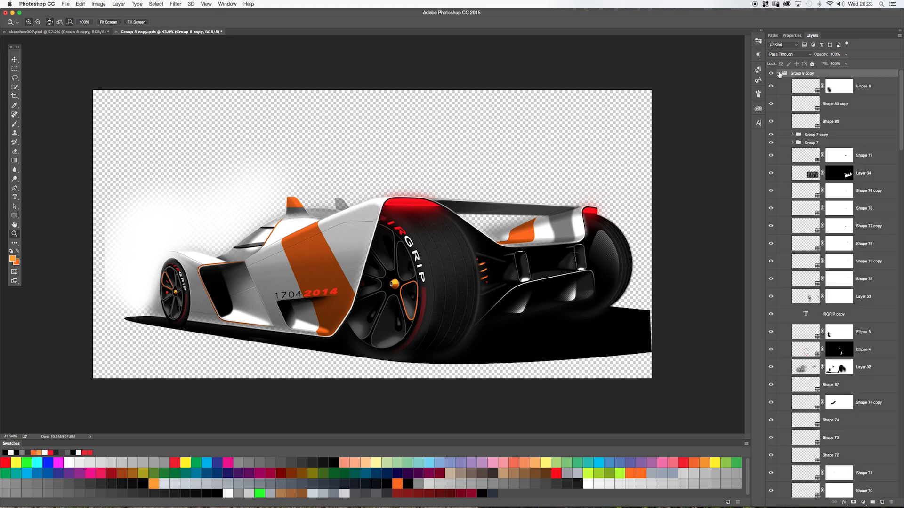
mouse_move(902, 91)
left_mouse_down()
mouse_move(882, 463)
mouse_move(902, 83)
left_mouse_up()
left_click(778, 74)
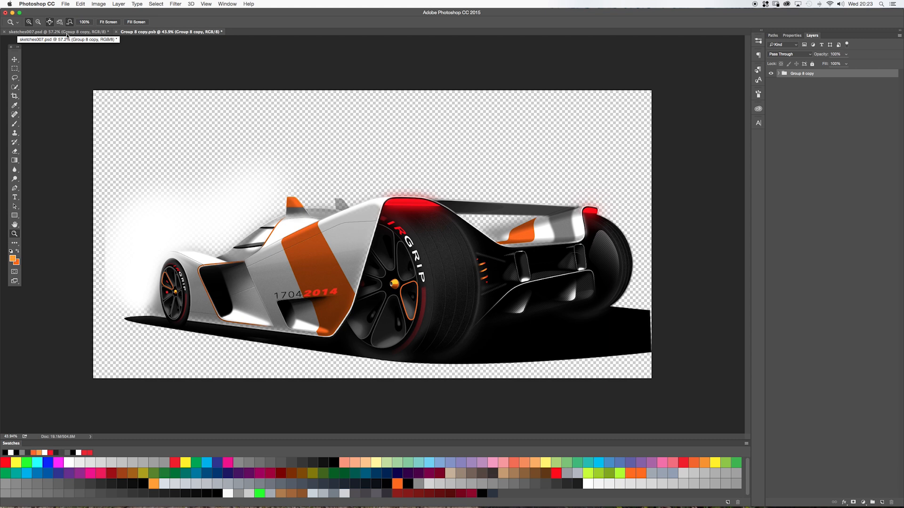
left_click(65, 35)
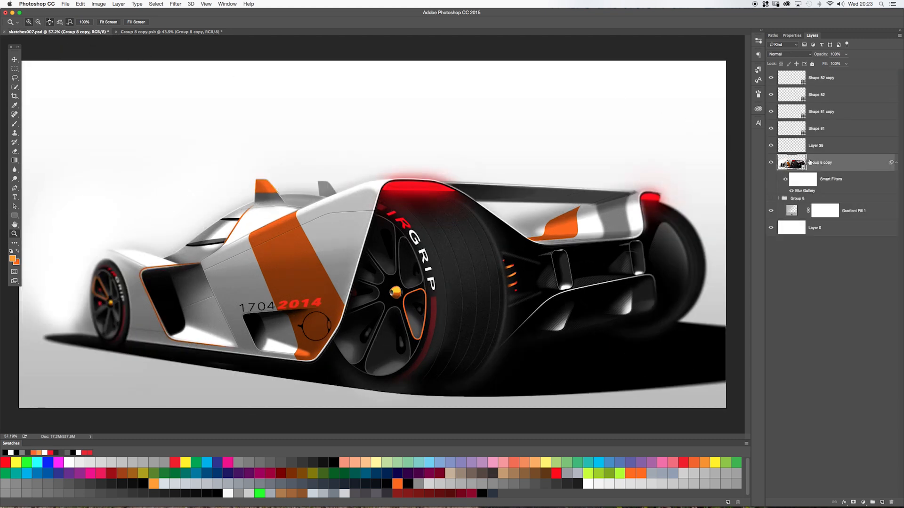
Compare the Group 8 copy smart object with the original Group 8 by swapping their visibility, and restore the smart object's display.
left_click(771, 163)
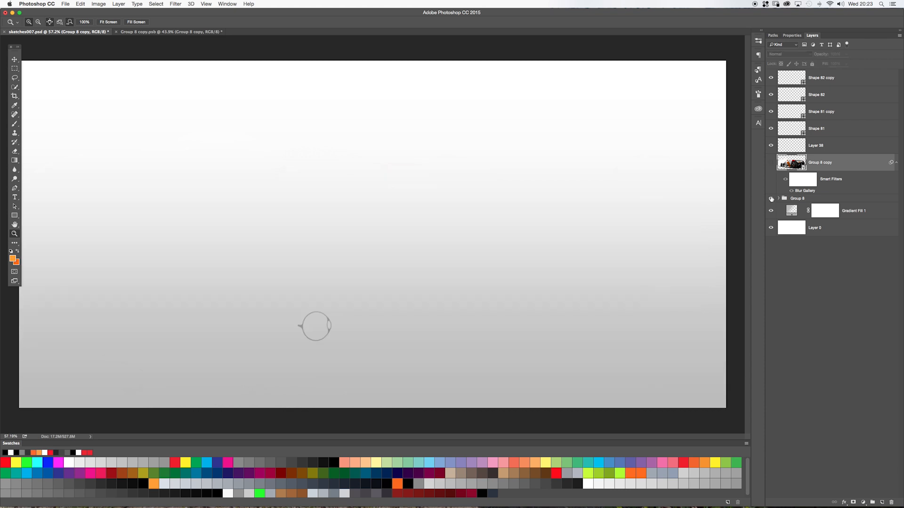
left_click(770, 199)
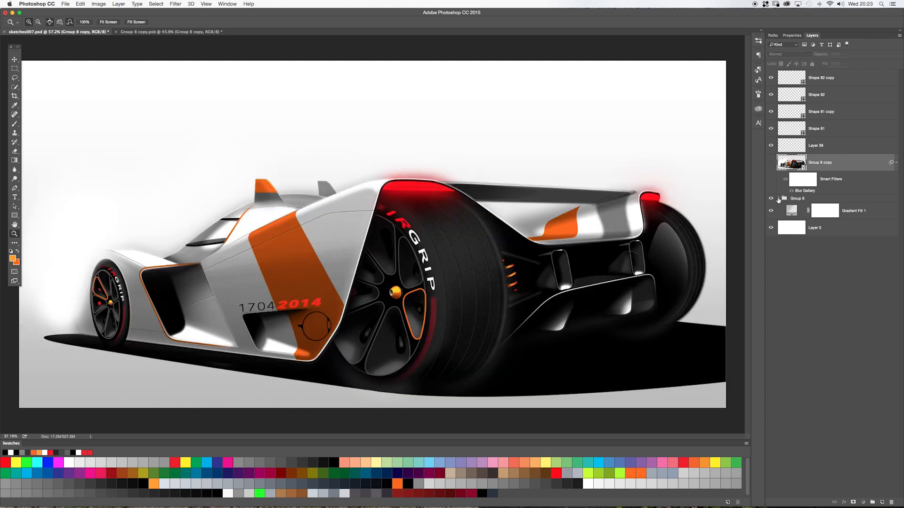
left_click(778, 199)
left_click(778, 198)
left_click(771, 199)
left_click(771, 162)
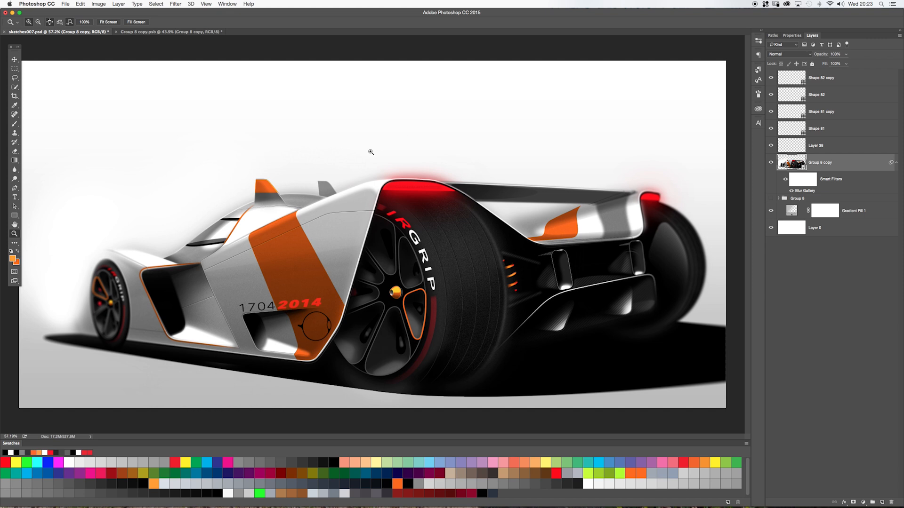
Review the filters available for the smart filter mask and reselect the Group 8 copy layer.
left_click(804, 181)
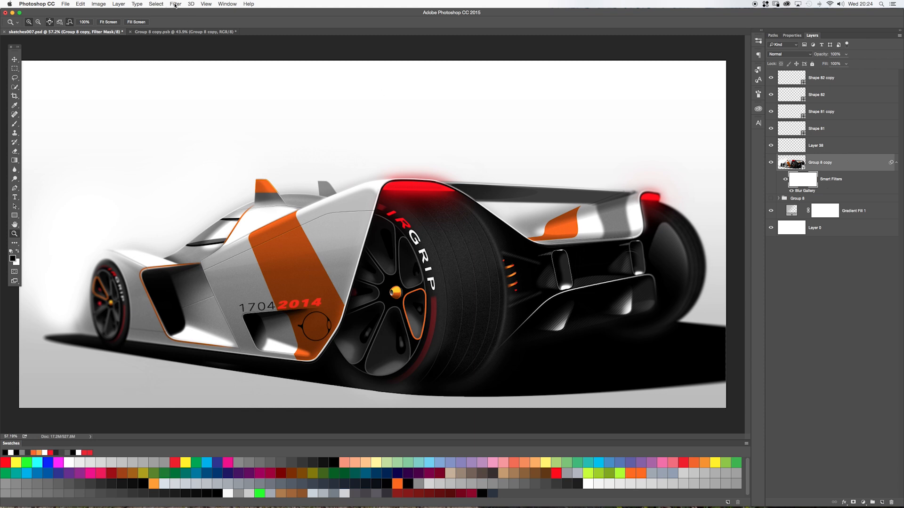
left_click(175, 4)
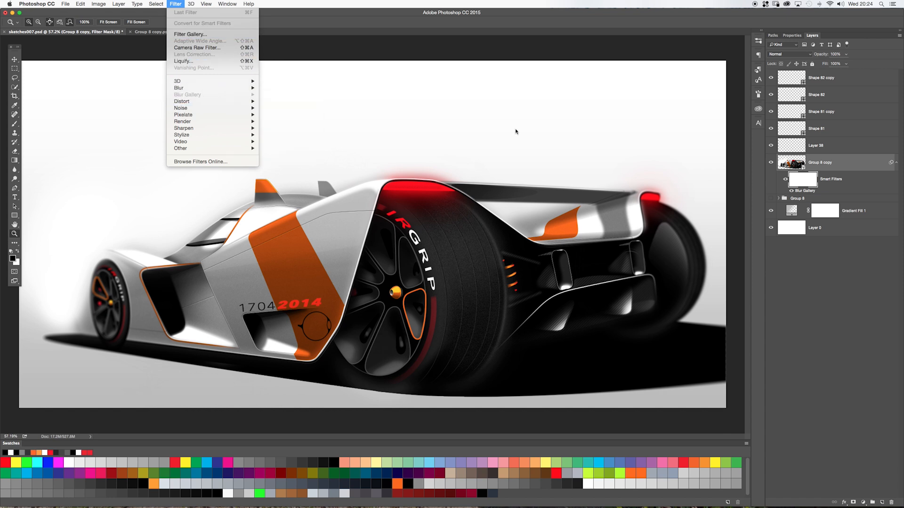
left_click(821, 263)
left_click(825, 165)
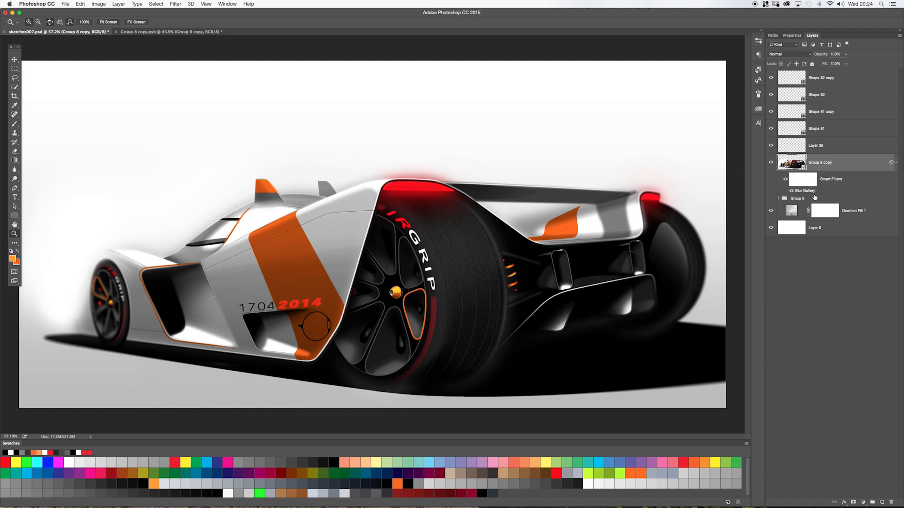
Reopen the Blur Gallery smart filter of Group 8 copy and try out Iris Blur strengths up to 489 px.
double_click(805, 190)
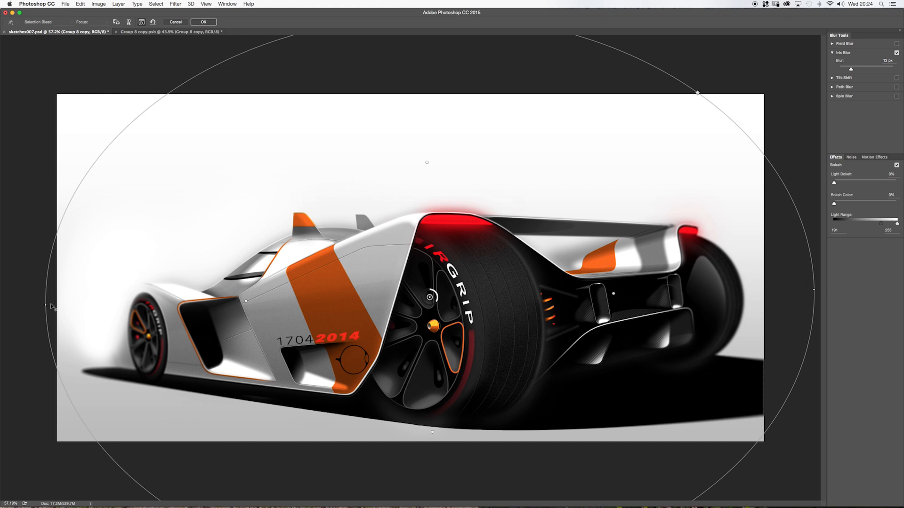
left_click_drag(437, 304, 379, 316)
left_click_drag(431, 293, 432, 292)
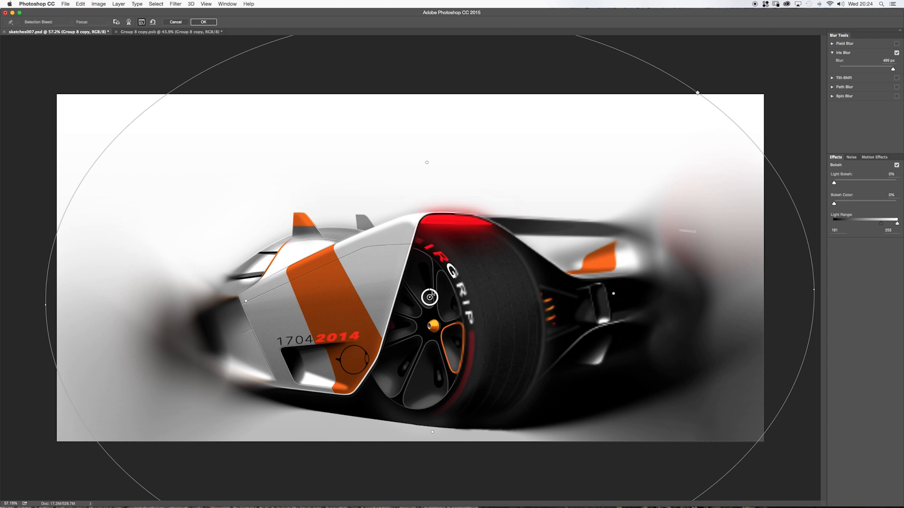
left_click_drag(438, 293, 439, 269)
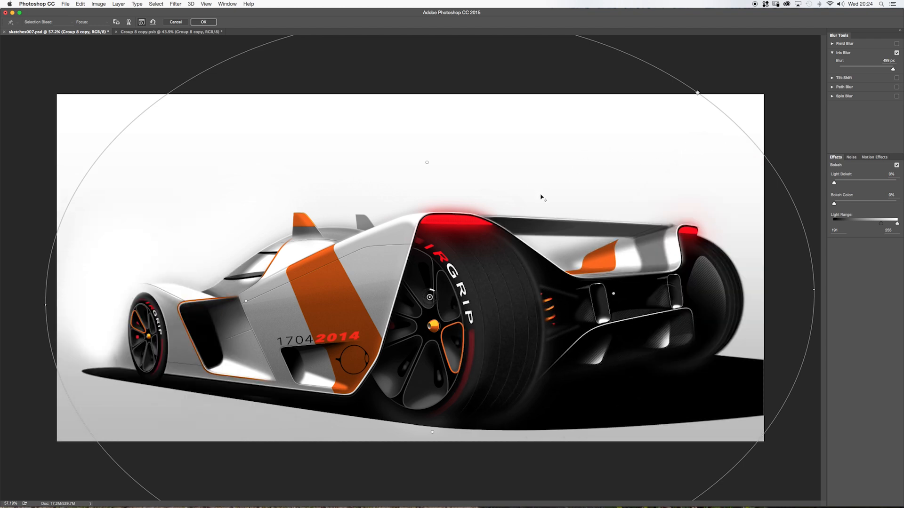
Set the Iris Blur amount to 0 px and turn Iris Blur off.
left_click(888, 60)
type("0")
key("Return")
left_click_drag(435, 293, 437, 296)
left_click(896, 53)
Try to shrink the blur ellipse around the rear wheel and move its centre to the hub.
left_click_drag(45, 306, 315, 292)
left_click_drag(521, 102, 560, 277)
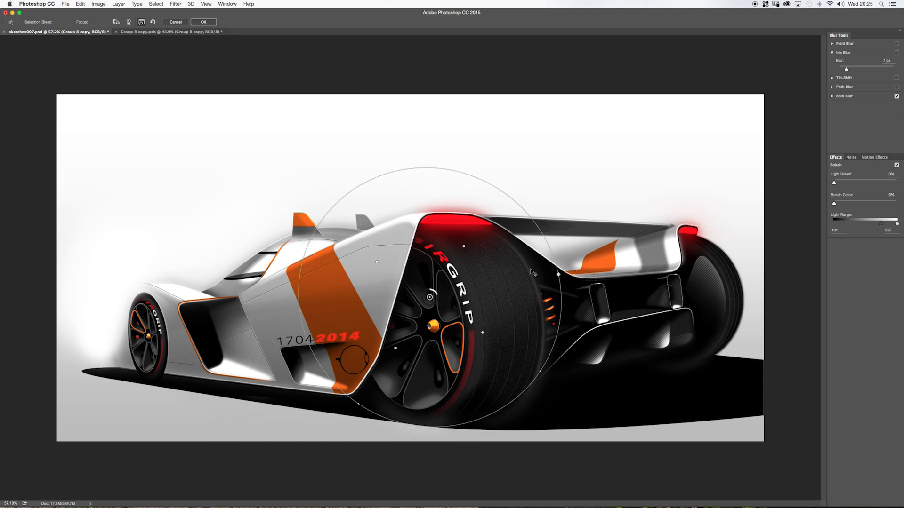
mouse_move(466, 248)
left_mouse_down()
mouse_move(482, 229)
mouse_move(445, 271)
mouse_move(506, 188)
mouse_move(450, 250)
mouse_move(469, 240)
left_mouse_up()
mouse_move(435, 292)
left_mouse_down()
mouse_move(436, 301)
mouse_move(424, 303)
mouse_move(442, 304)
left_mouse_up()
left_click_drag(429, 298, 426, 327)
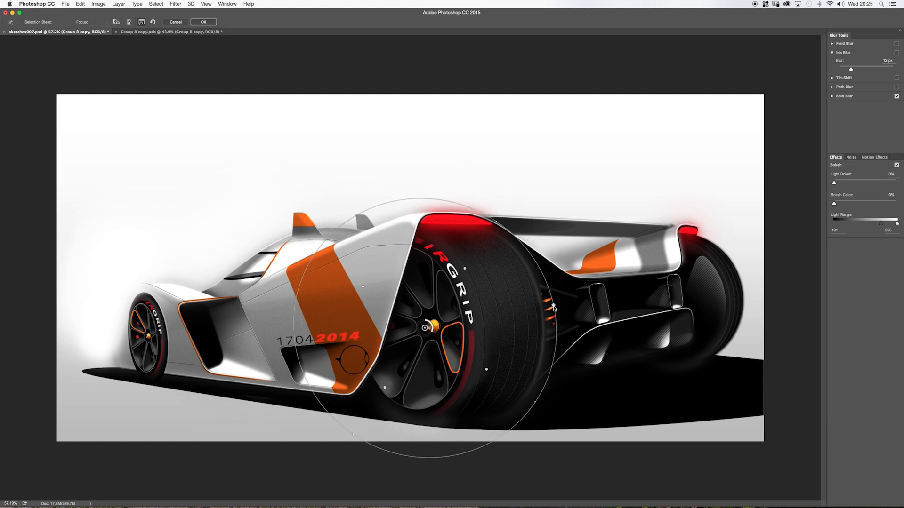
Try to rotate and narrow the blur ellipse to match the outline of the rear wheel rim.
left_click_drag(534, 403, 404, 203)
left_click_drag(426, 329, 422, 325)
left_click_drag(348, 339, 340, 337)
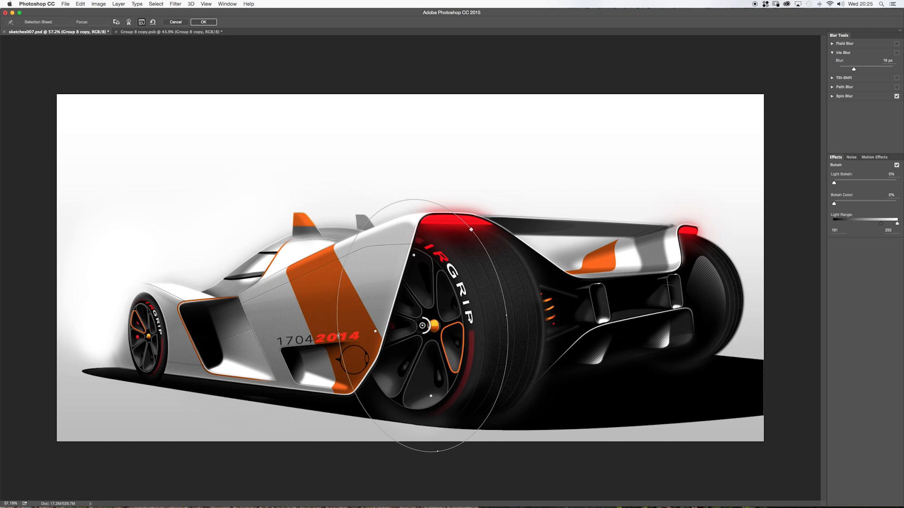
left_click_drag(440, 450, 429, 418)
left_click_drag(506, 318, 484, 322)
left_click_drag(427, 325, 421, 337)
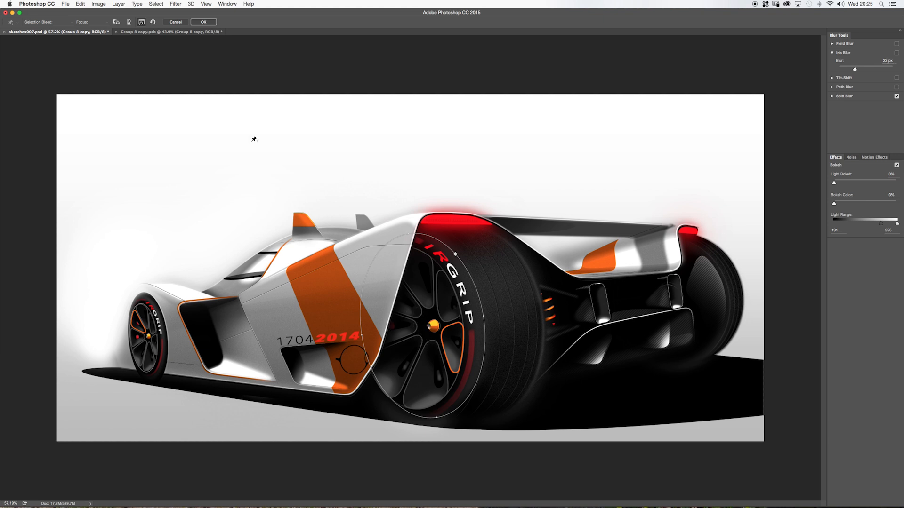
Show the Spin Blur settings, centre the spin pin on the rear wheel hub and stretch its ellipse over the wheel.
left_click(832, 96)
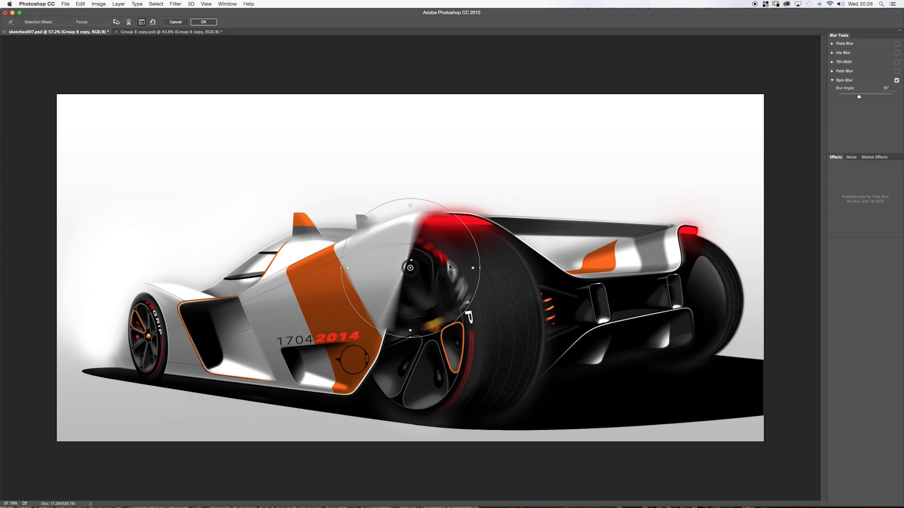
left_click_drag(408, 272, 423, 336)
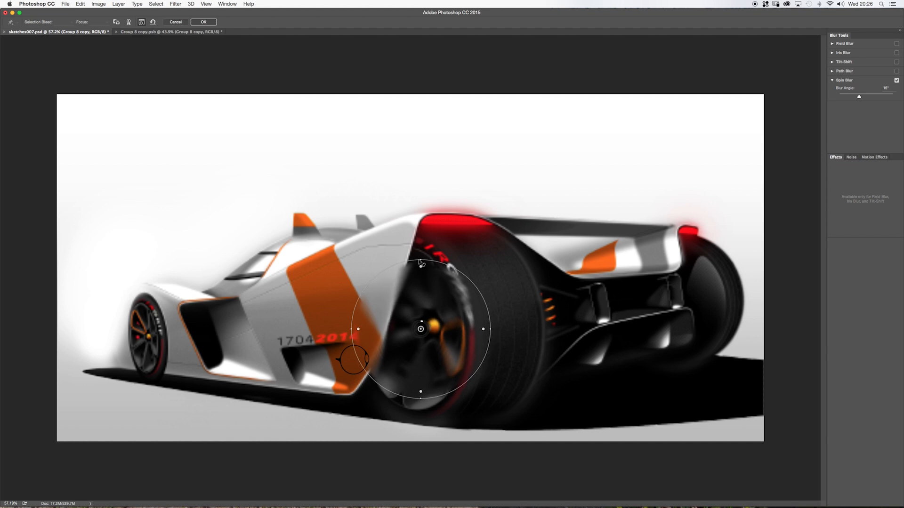
left_click_drag(418, 258, 409, 241)
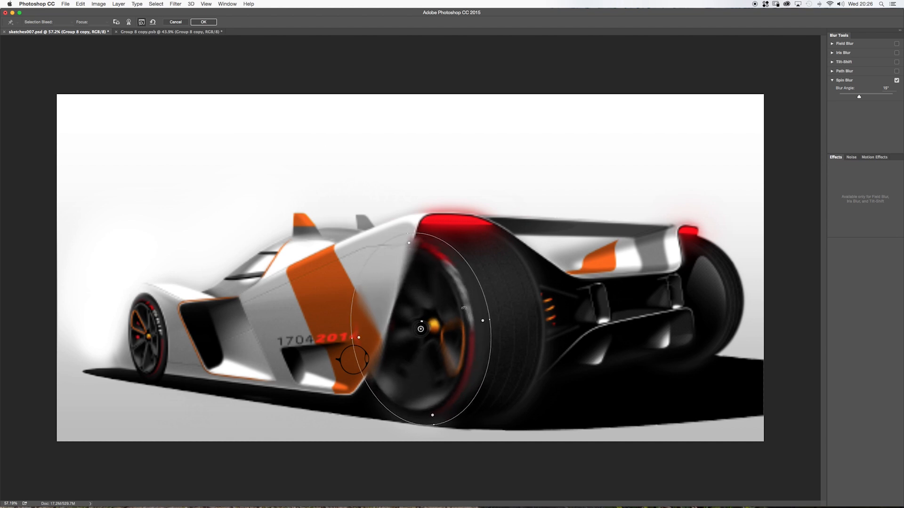
left_click_drag(490, 322, 485, 323)
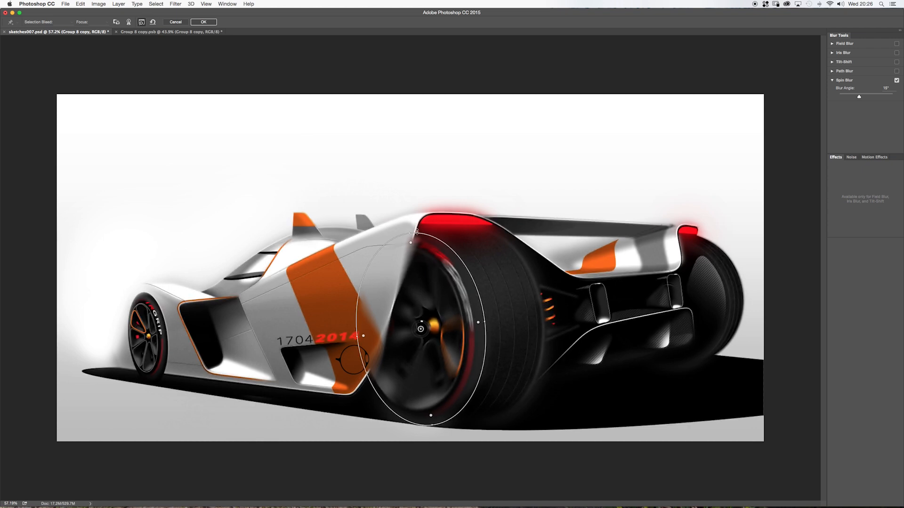
left_click_drag(421, 329, 426, 326)
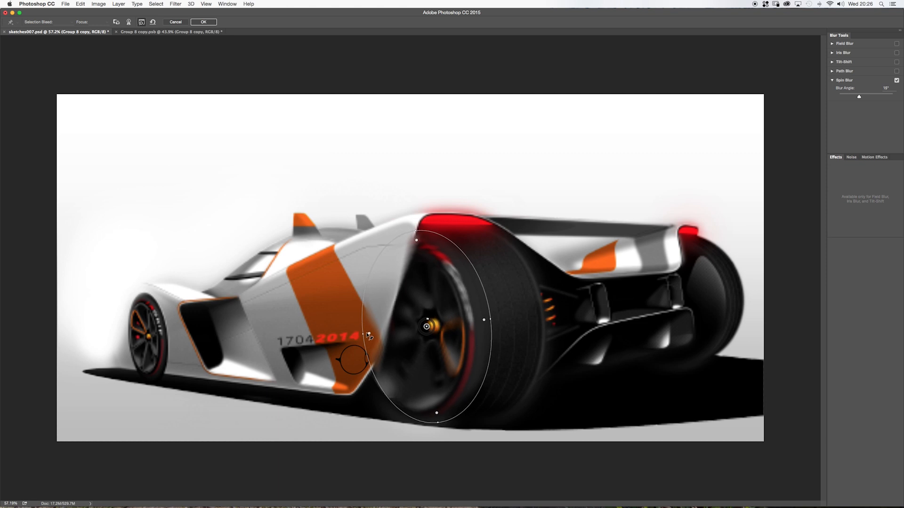
Refine the width and height of the Spin Blur ellipse around the rear wheel and apply the filter changes.
left_click_drag(363, 334, 372, 333)
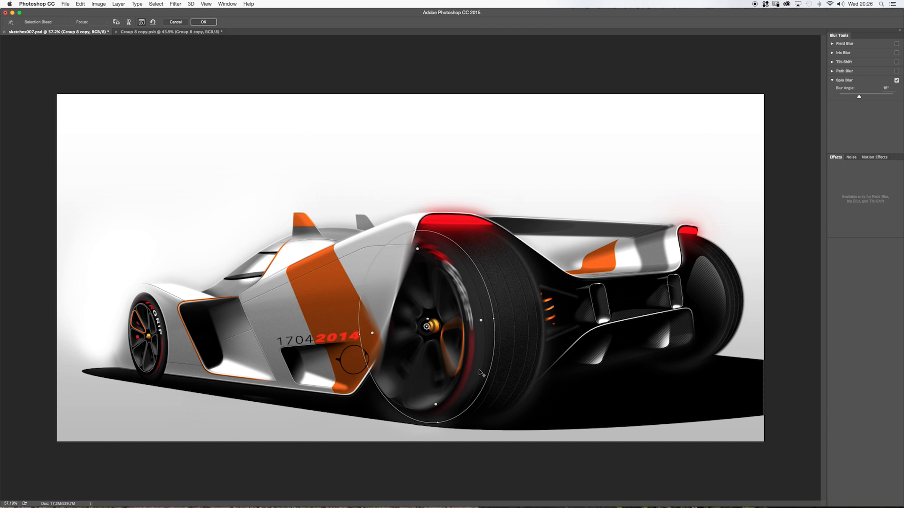
left_click_drag(495, 319, 422, 326)
mouse_move(410, 230)
left_mouse_down()
mouse_move(412, 240)
mouse_move(410, 232)
left_mouse_up()
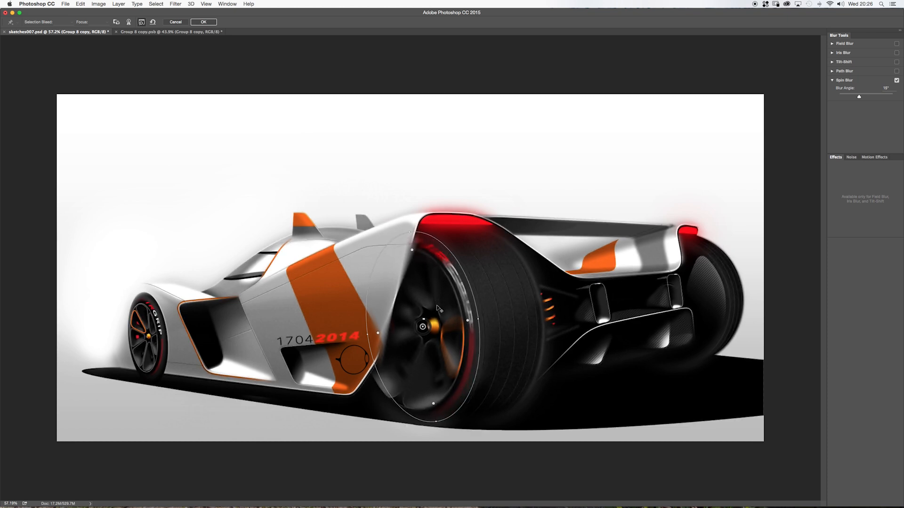
left_click_drag(367, 335, 358, 337)
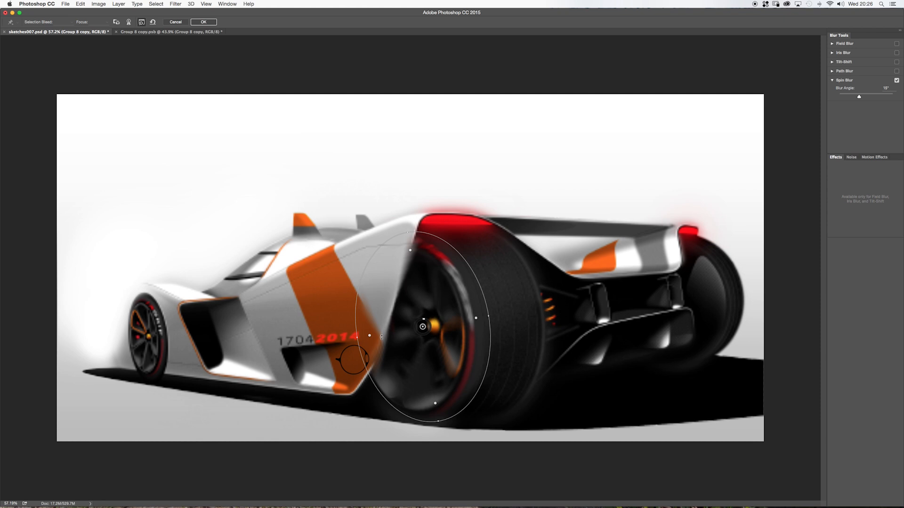
left_click(203, 22)
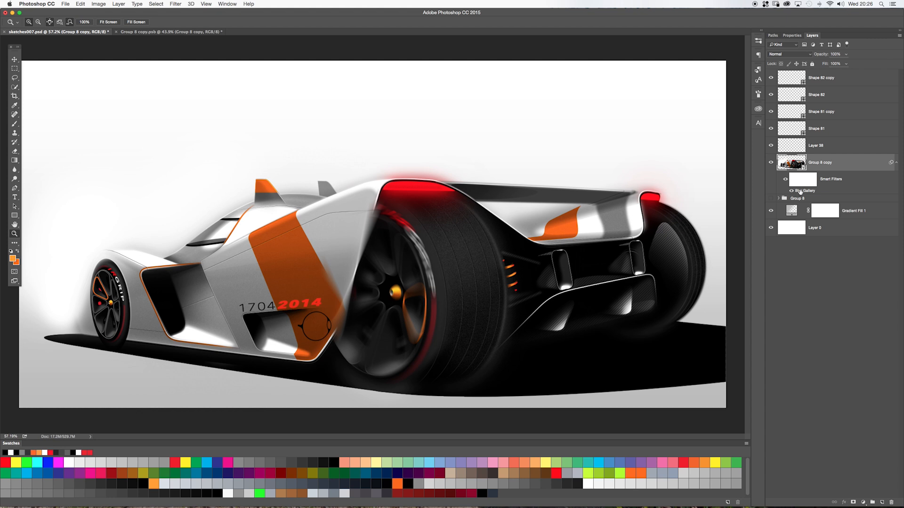
Reopen and confirm the Blur Gallery smart filter, and turn off its visibility on Group 8 copy.
double_click(804, 191)
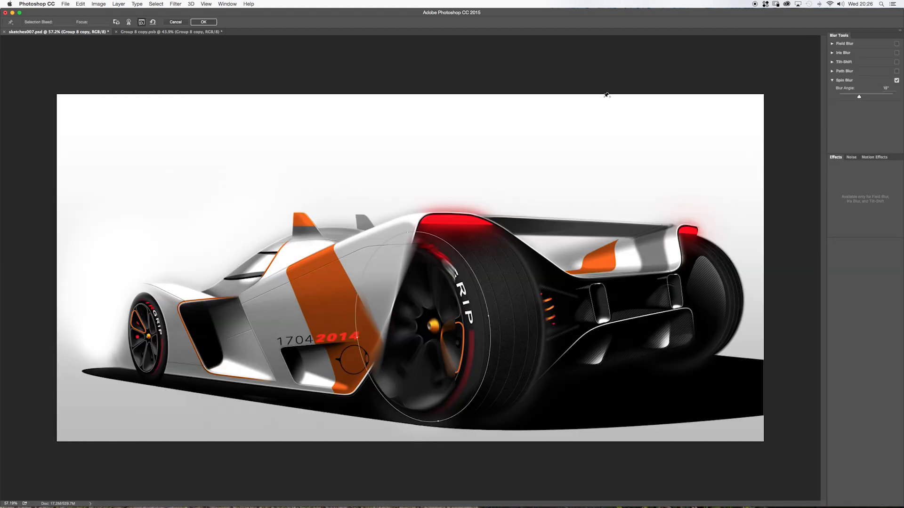
key("Return")
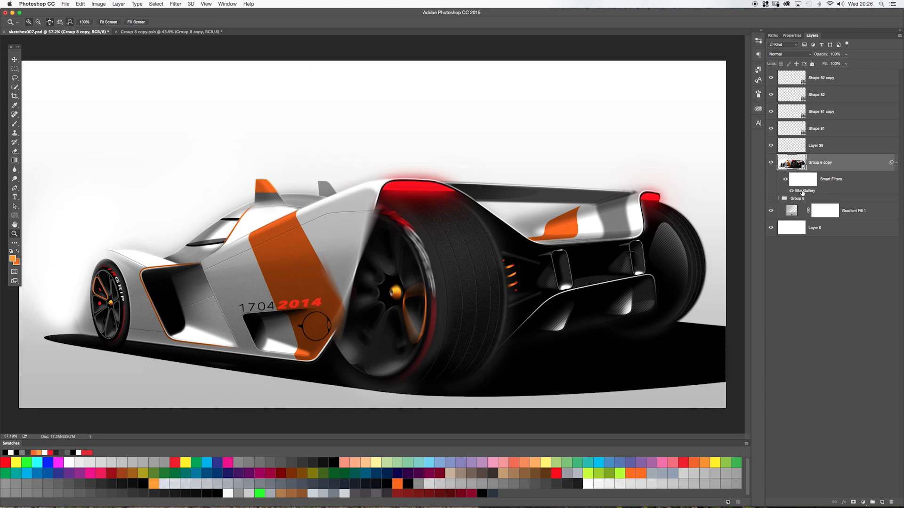
left_click(792, 192)
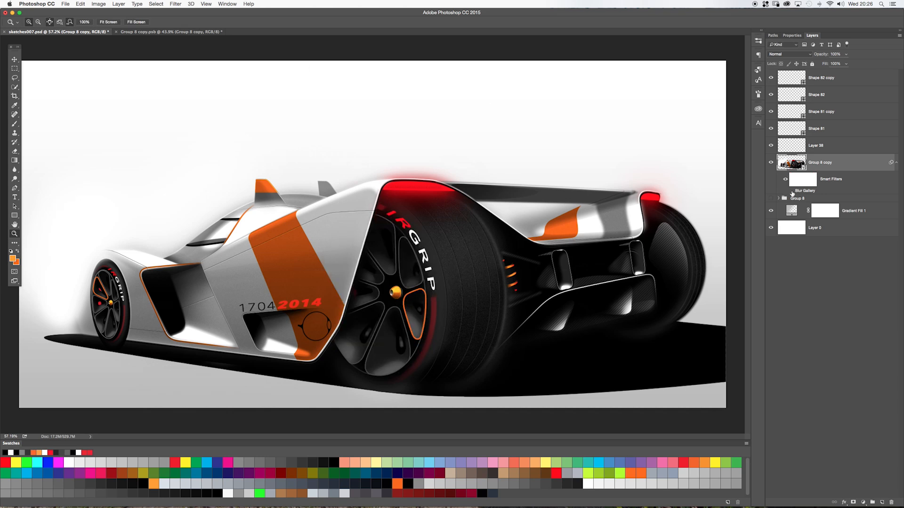
left_click(792, 191)
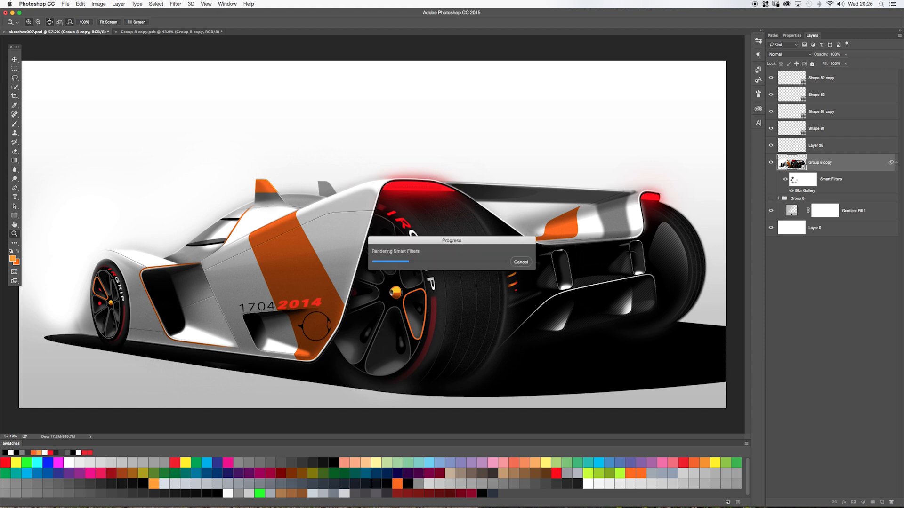
left_click(519, 262)
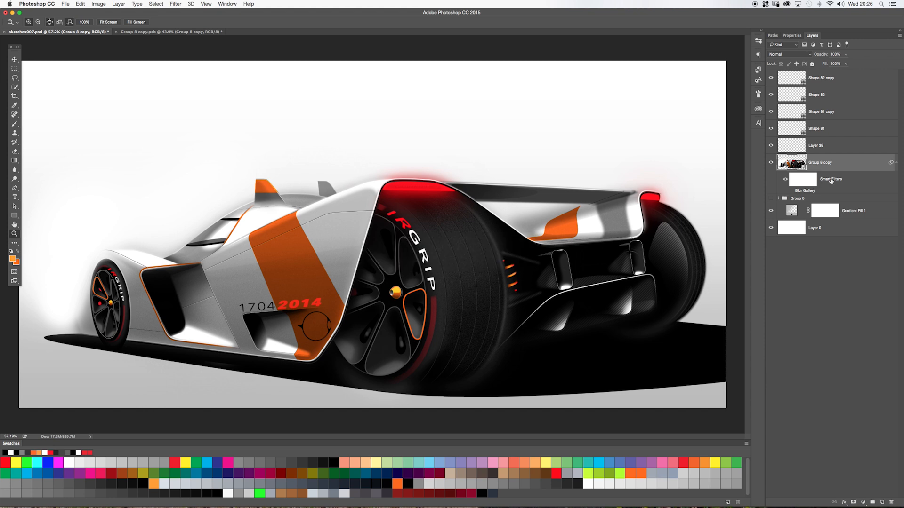
Check which filters are available for the smart filter mask and in Quick Mask mode.
left_click(800, 181)
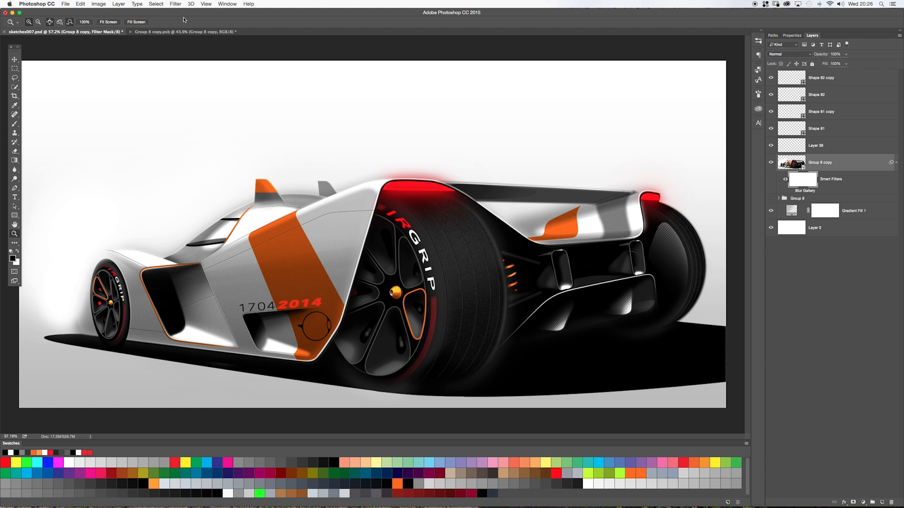
left_click(175, 5)
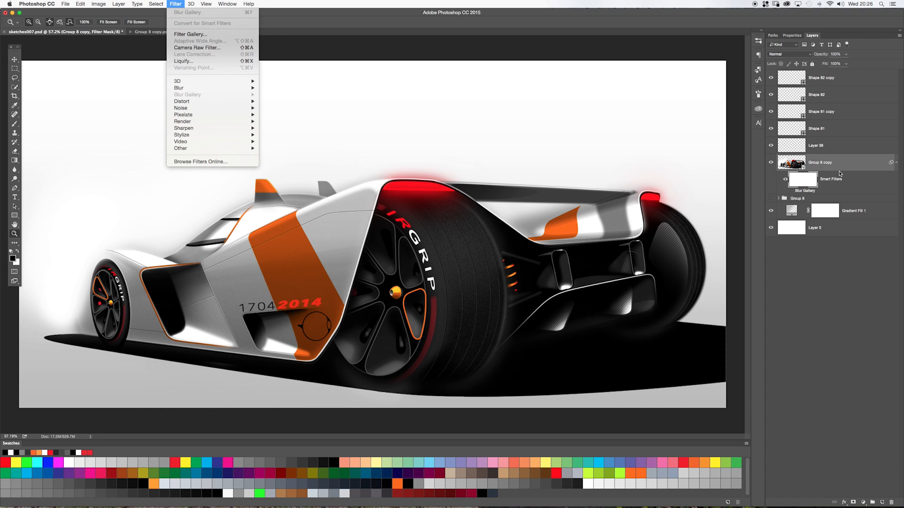
left_click(848, 167)
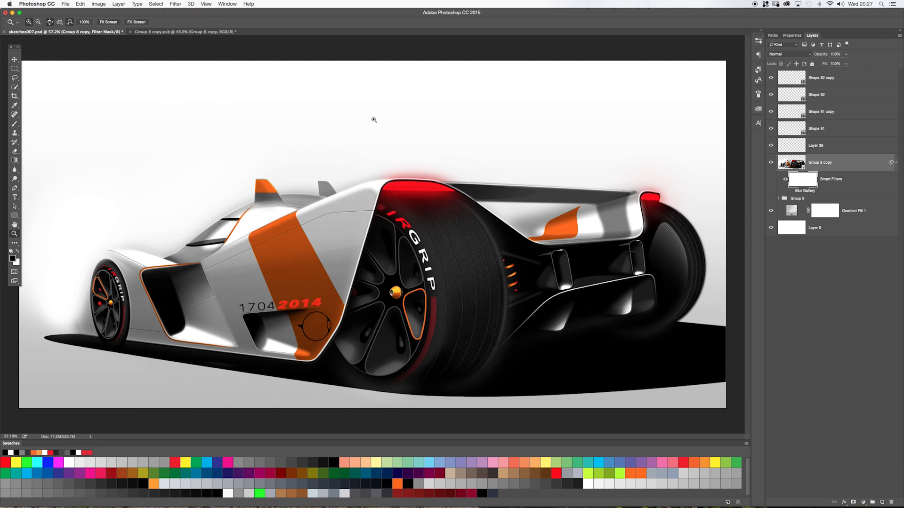
left_click(15, 272)
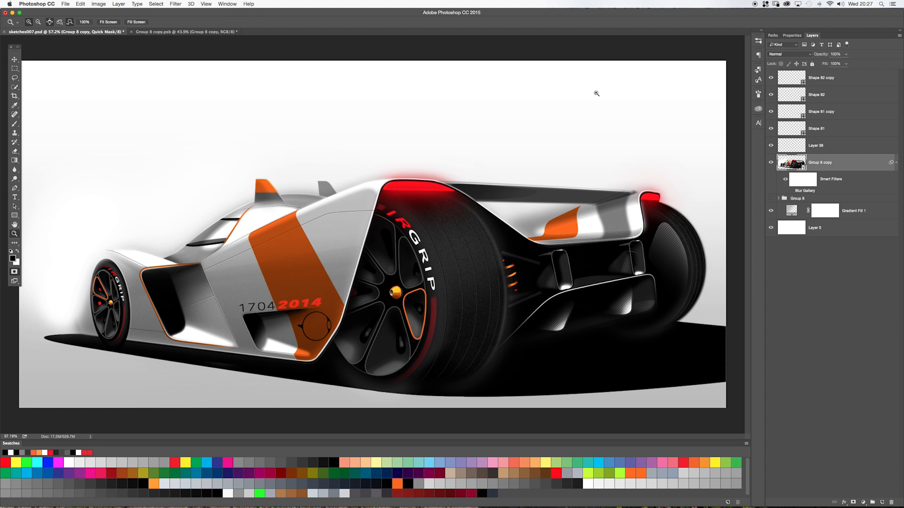
left_click(176, 3)
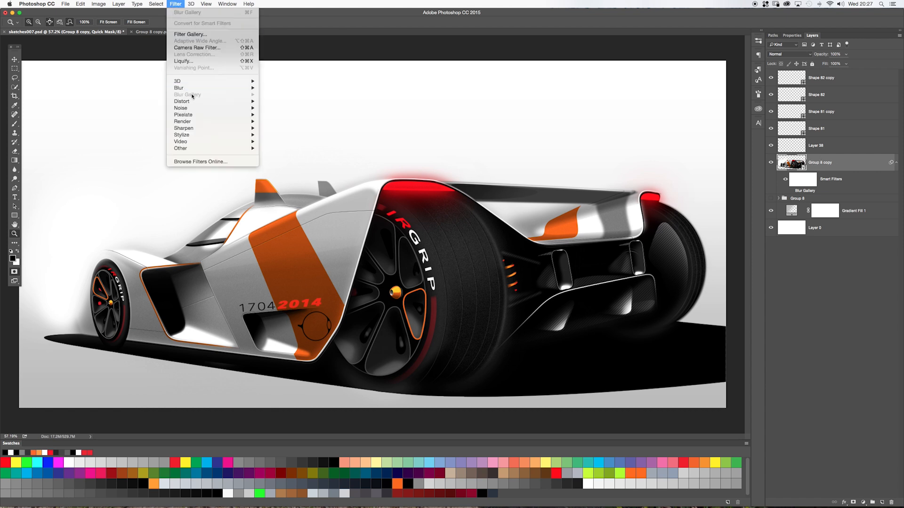
left_click(812, 194)
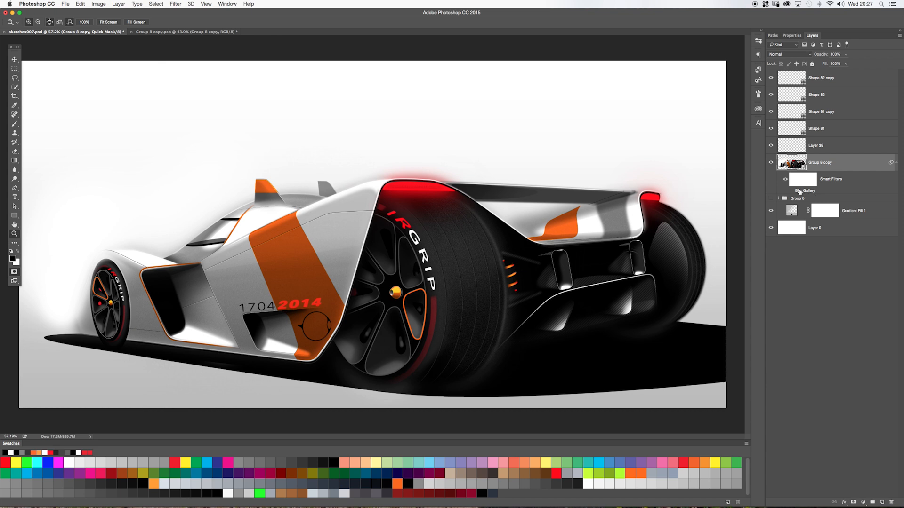
Hide and reshow the Group 8 copy layer and its smart filter list, and leave Quick Mask mode.
left_click(771, 162)
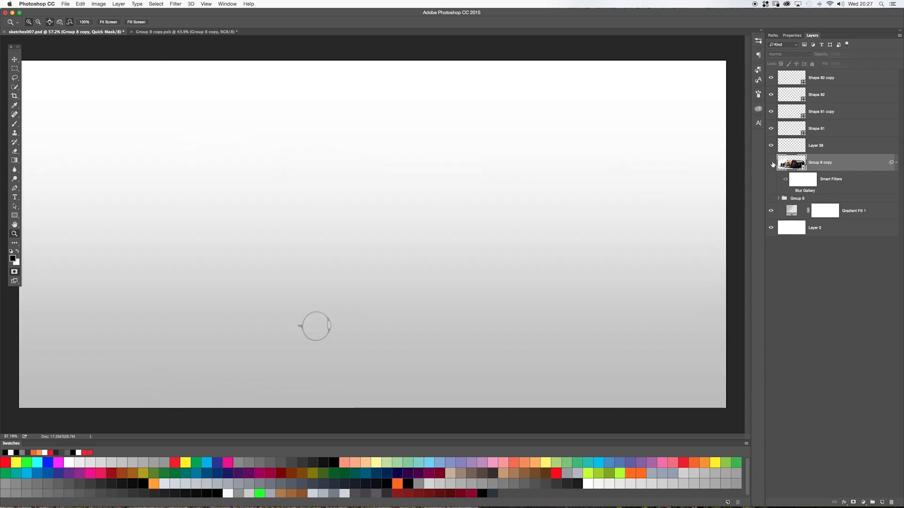
left_click(771, 163)
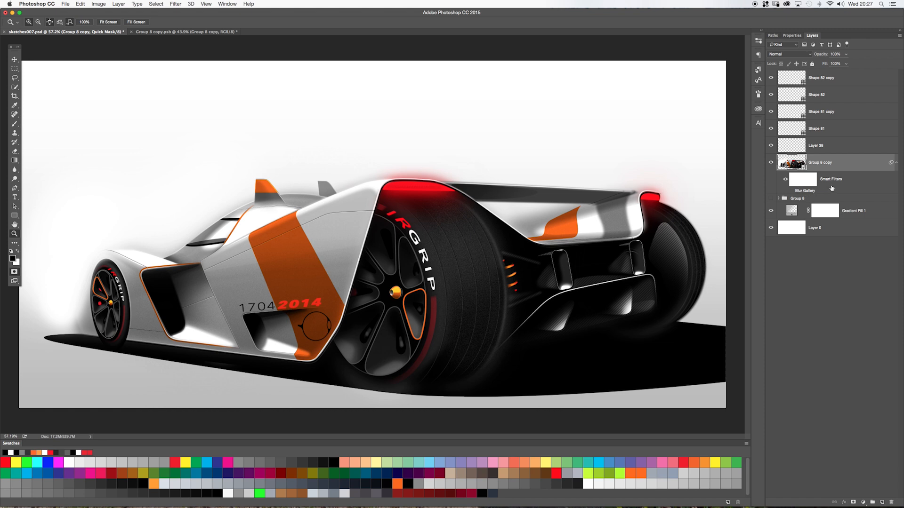
left_click(895, 163)
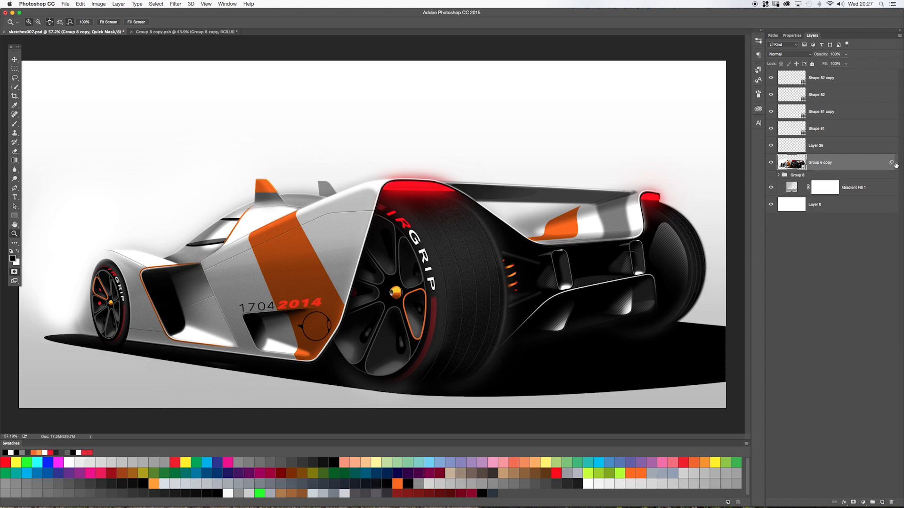
left_click(895, 163)
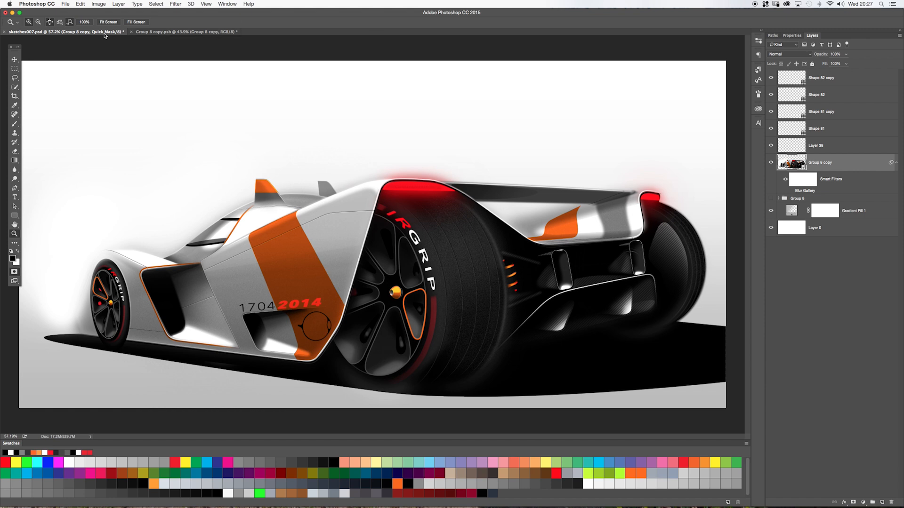
left_click(14, 271)
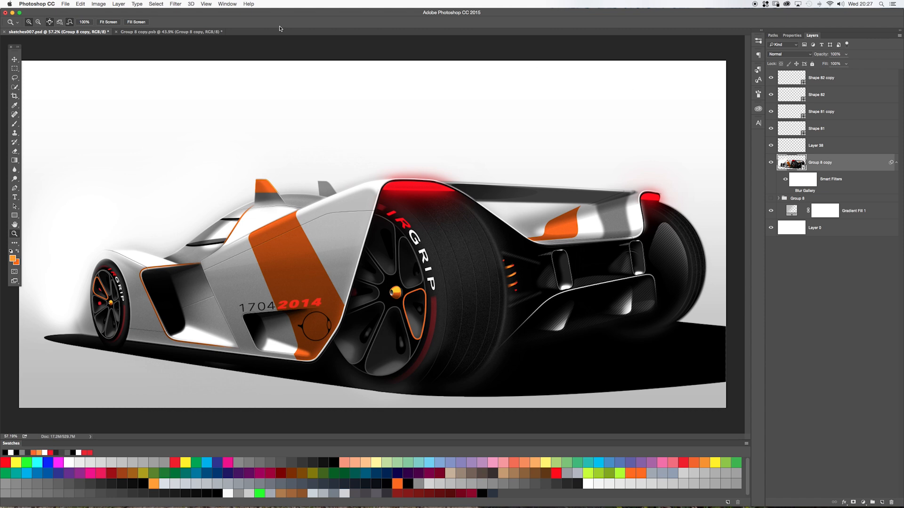
Add an Iris Blur to Group 8 copy, centred on the rear wheel hub with a large ellipse spanning most of the car.
left_click(171, 4)
mouse_move(196, 96)
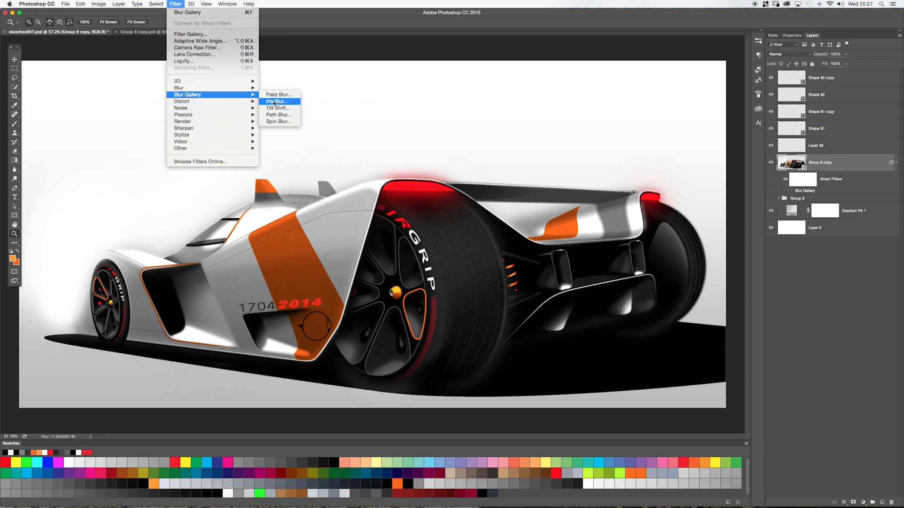
left_click(276, 102)
left_click_drag(410, 271, 417, 326)
left_click_drag(416, 202, 412, 136)
left_click_drag(664, 317, 712, 317)
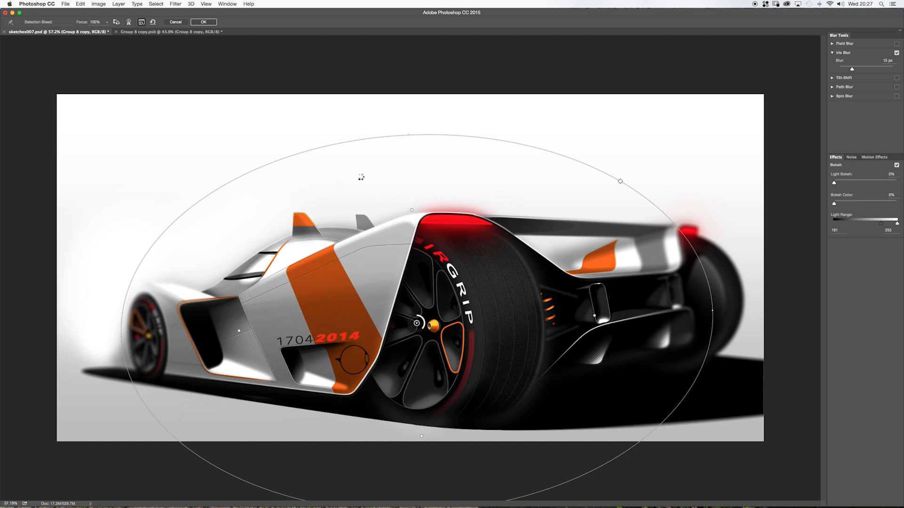
key("Return")
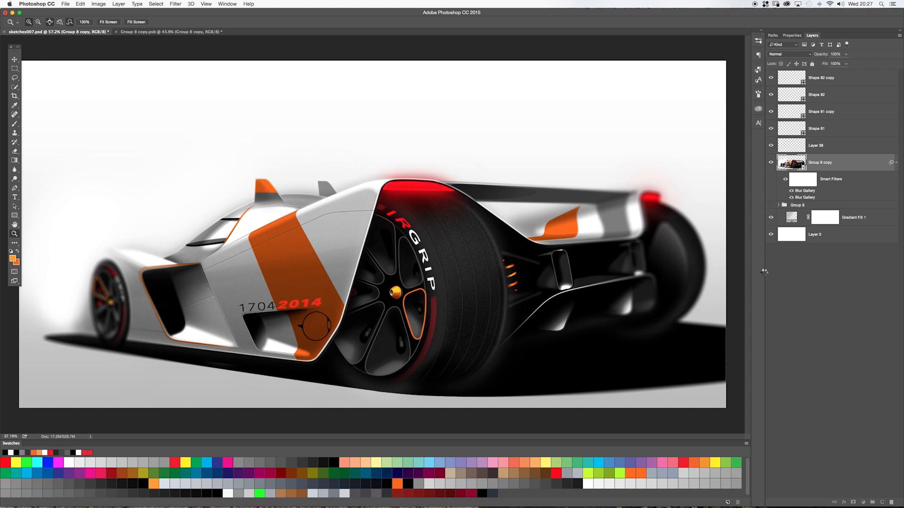
Re-enable the lower Blur Gallery filter on Group 8 copy and target its smart filter mask.
left_click(791, 197)
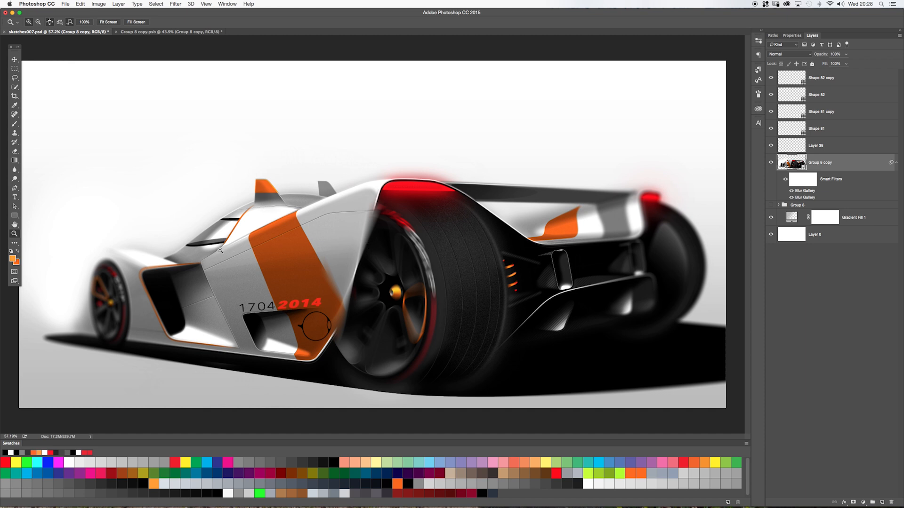
left_click(791, 191)
left_click(806, 183)
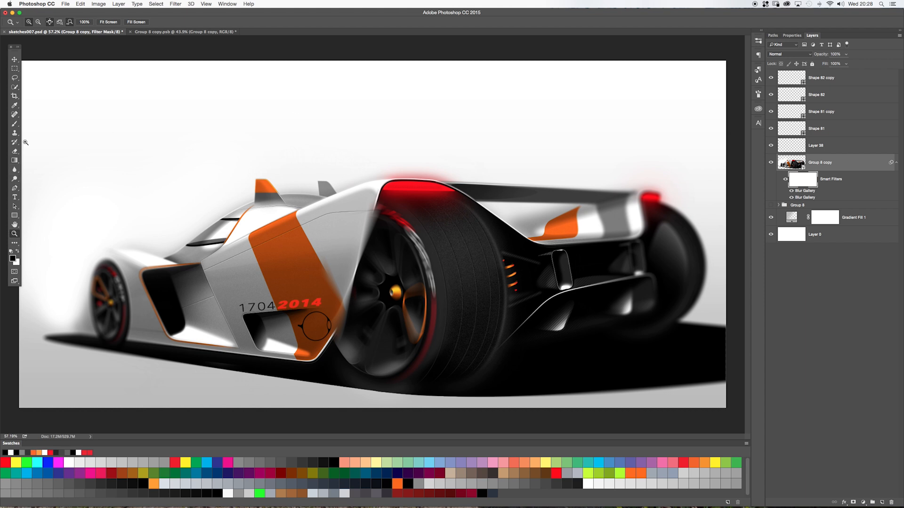
Paint black on the smart filter mask with a smaller soft brush along the bodywork edge and over the rear wheel's outer rim.
left_click(15, 124)
key("bracketleft")
key("bracketleft")
key("bracketleft")
key("bracketleft")
key("bracketleft")
key("bracketleft")
key("bracketleft")
mouse_move(368, 198)
left_mouse_down()
mouse_move(322, 338)
mouse_move(343, 279)
left_mouse_up()
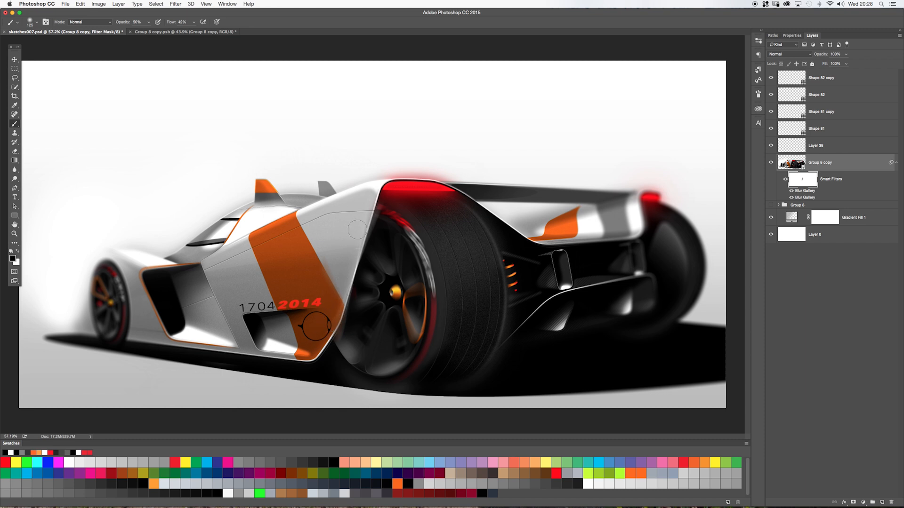
mouse_move(302, 341)
left_mouse_down()
mouse_move(319, 313)
mouse_move(317, 338)
left_mouse_up()
left_click_drag(414, 228, 427, 267)
left_click_drag(397, 224, 390, 213)
left_click_drag(431, 283, 438, 293)
Hide Group 8 copy, show the original Group 8, and select the Shape 81 line path on the large tail light.
left_click(771, 163)
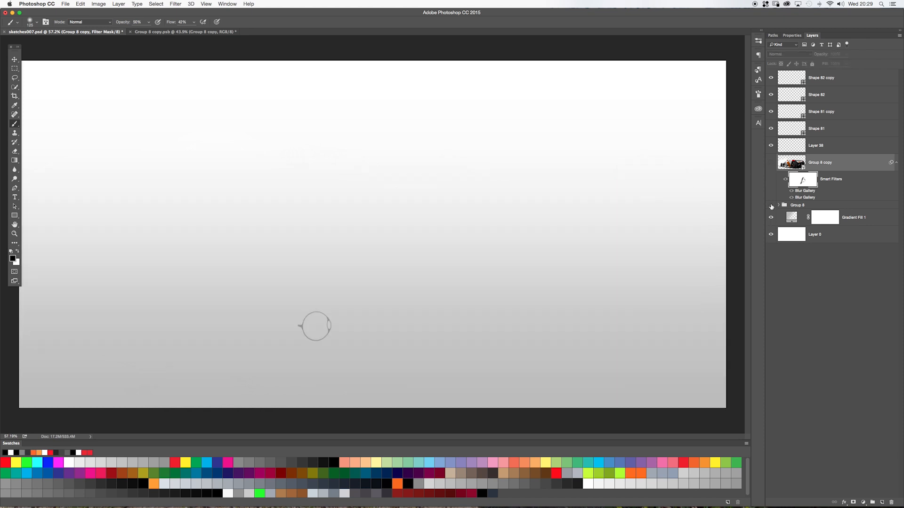
left_click(771, 206)
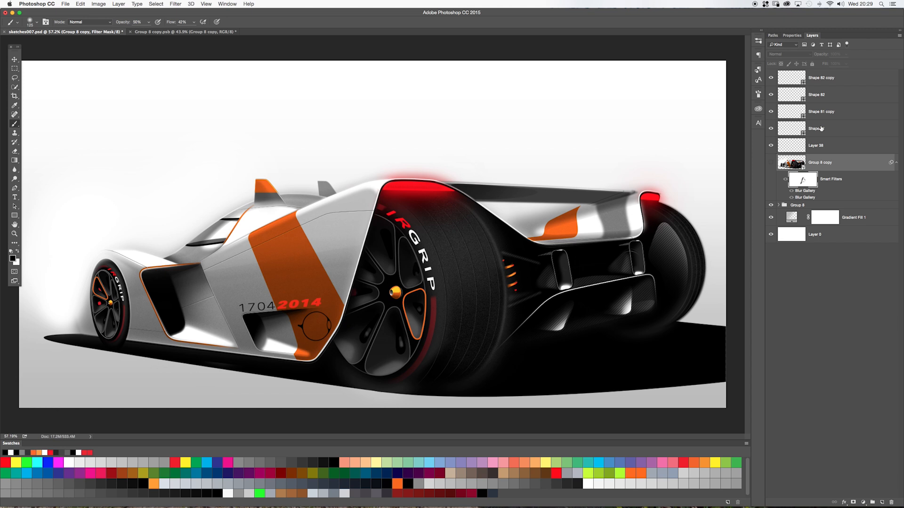
left_click(799, 125)
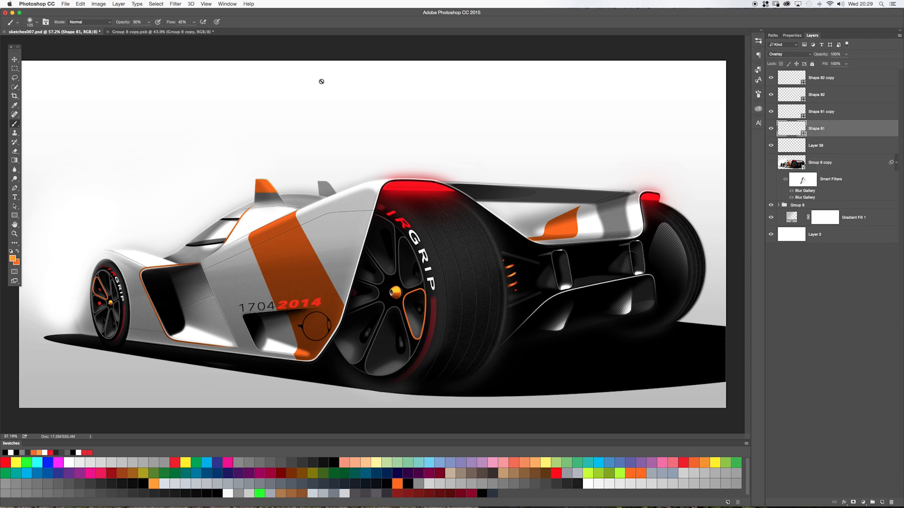
key("a")
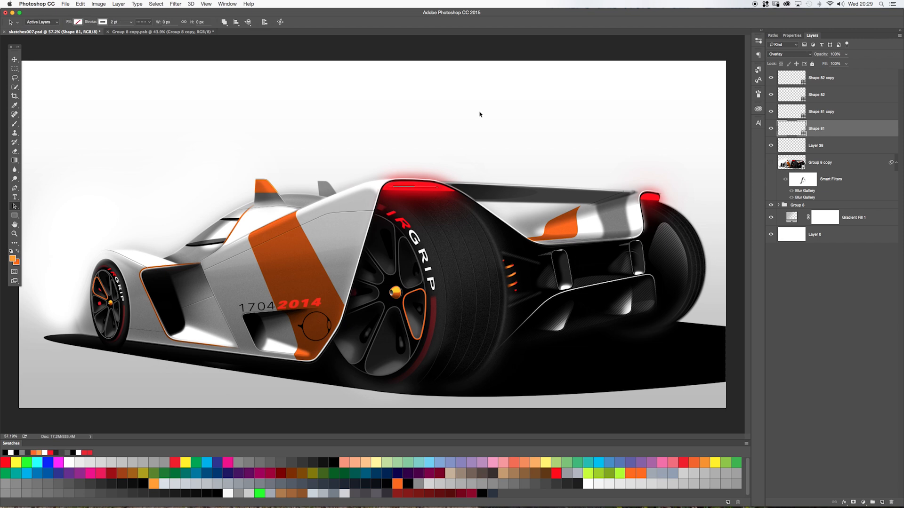
left_click(13, 207)
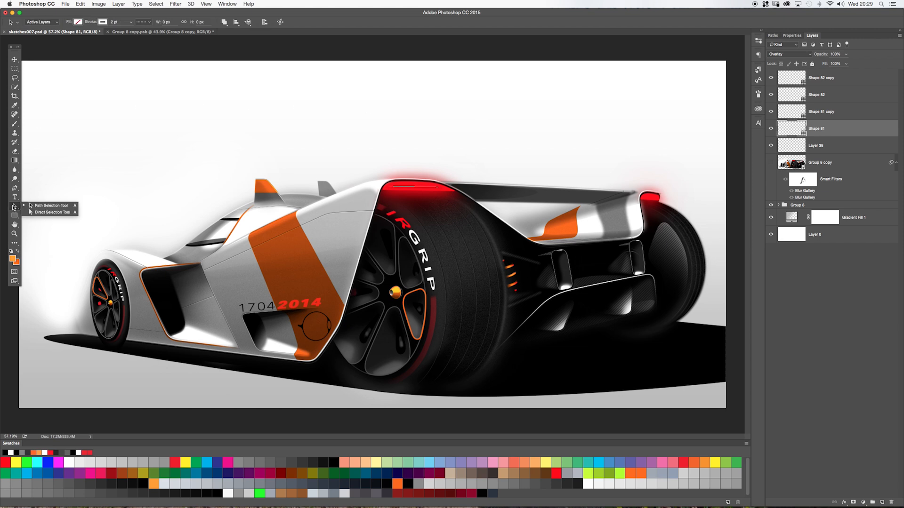
left_click(55, 208)
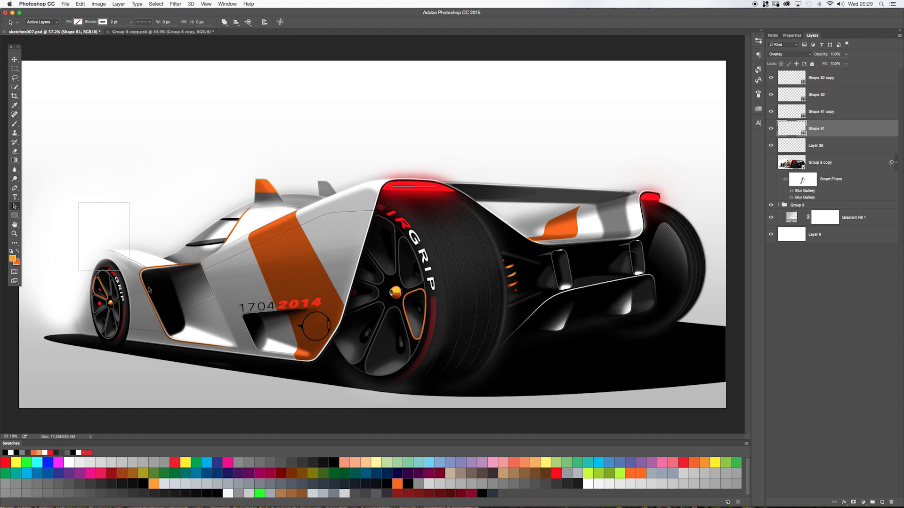
left_click_drag(81, 135, 713, 417)
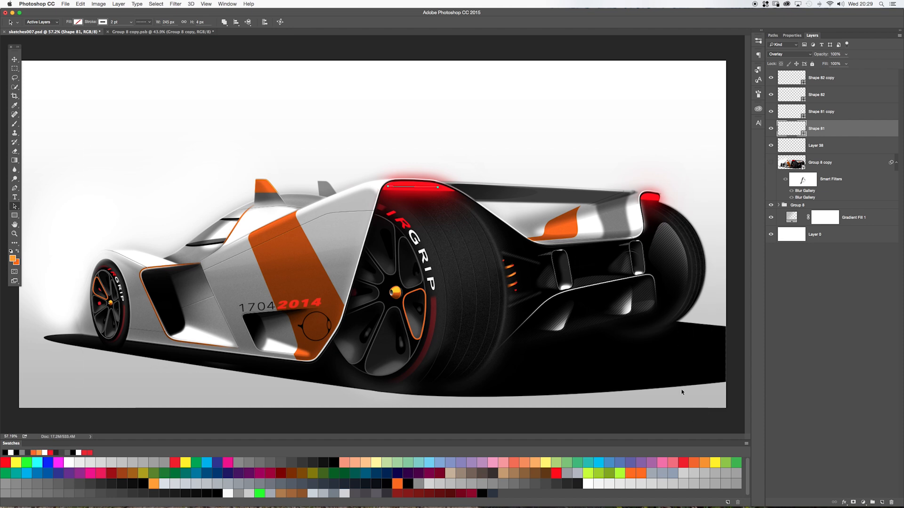
left_click(369, 175)
key("super+space")
left_click_drag(406, 176, 460, 182)
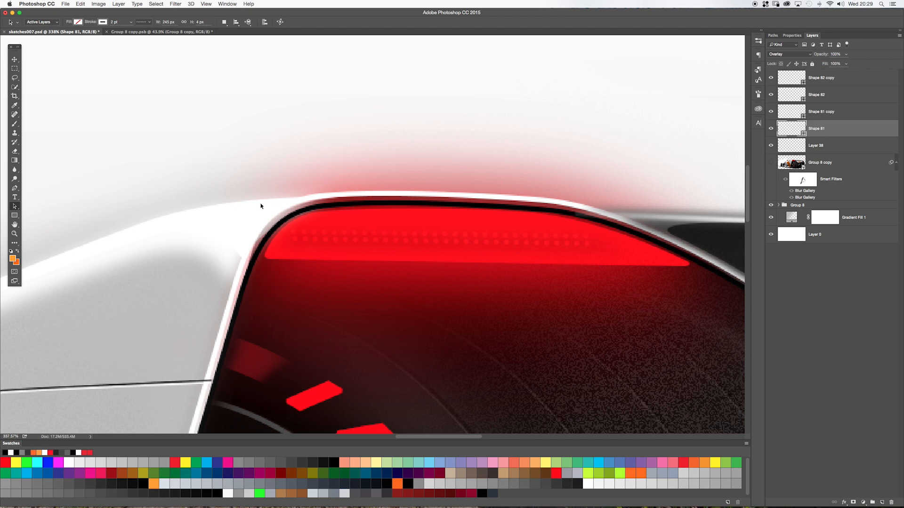
left_click(296, 239)
Examine the Shape 81 line's dashed stroke settings, including its cap and corner choices, and leave them without applying changes.
key("p")
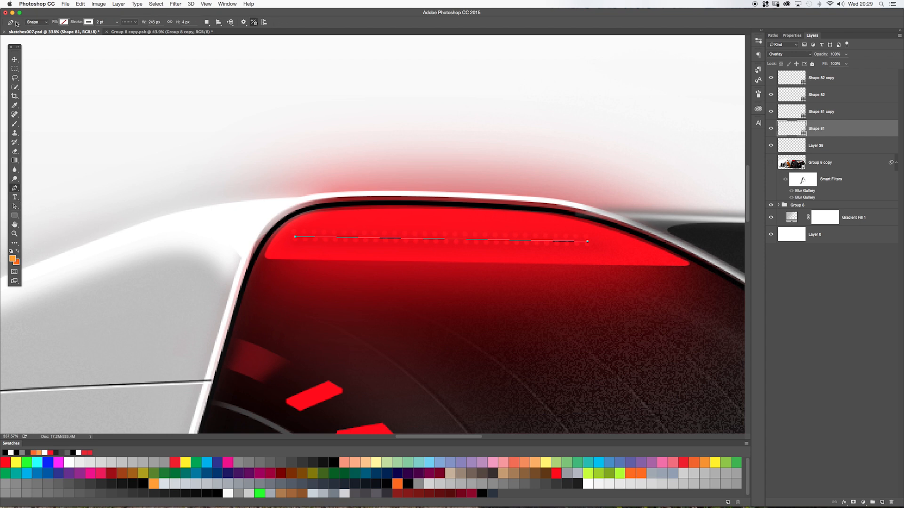
left_click(43, 23)
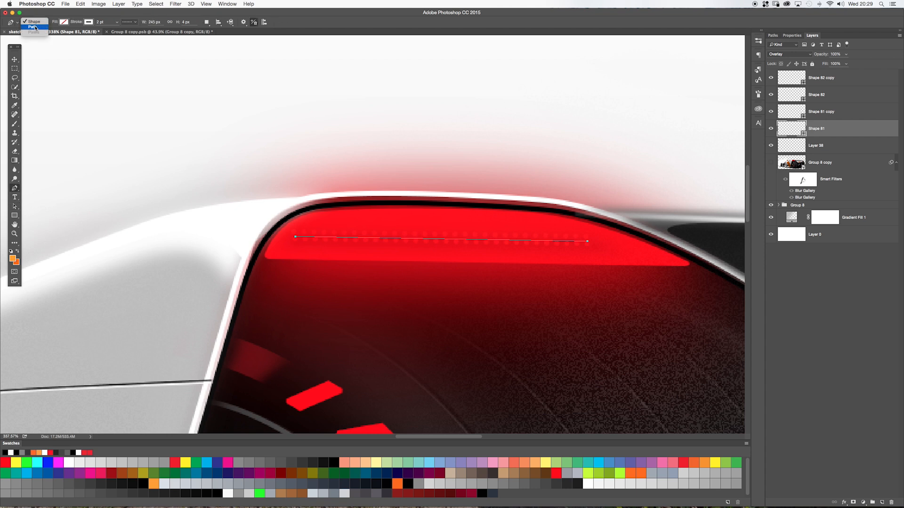
left_click(39, 24)
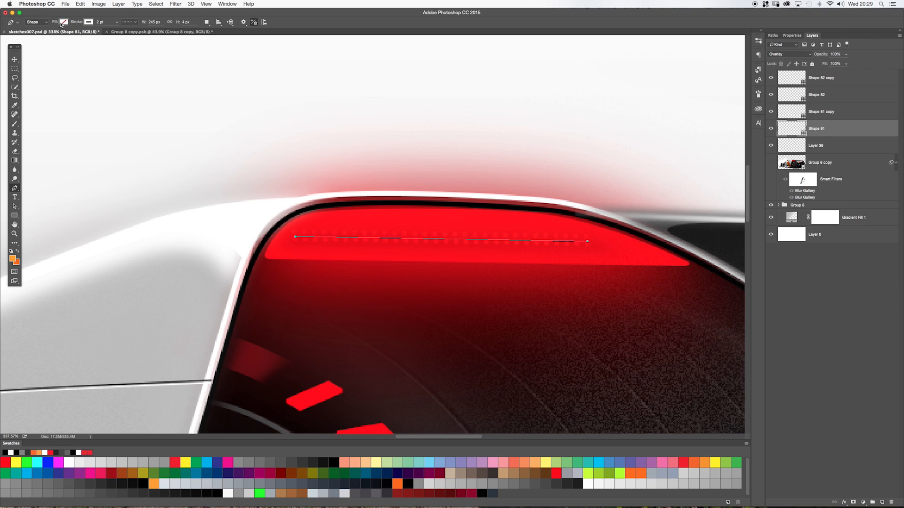
left_click(134, 23)
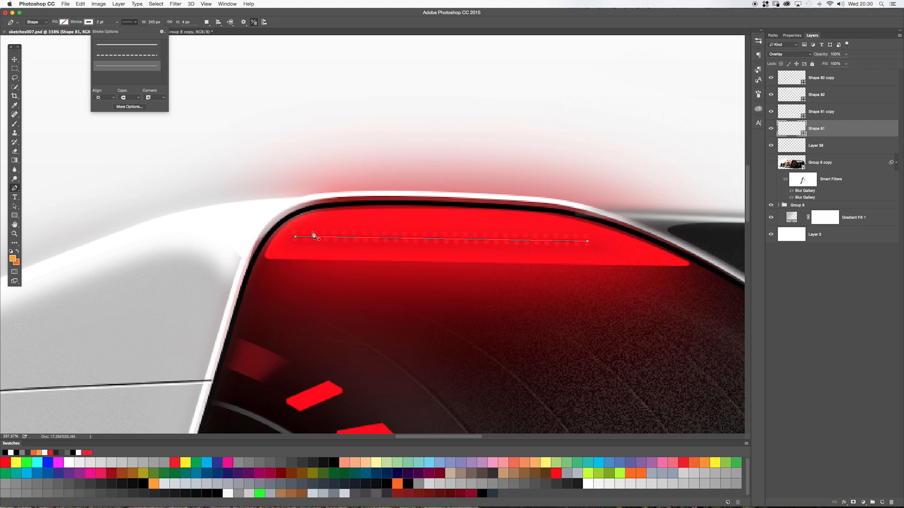
left_click(130, 107)
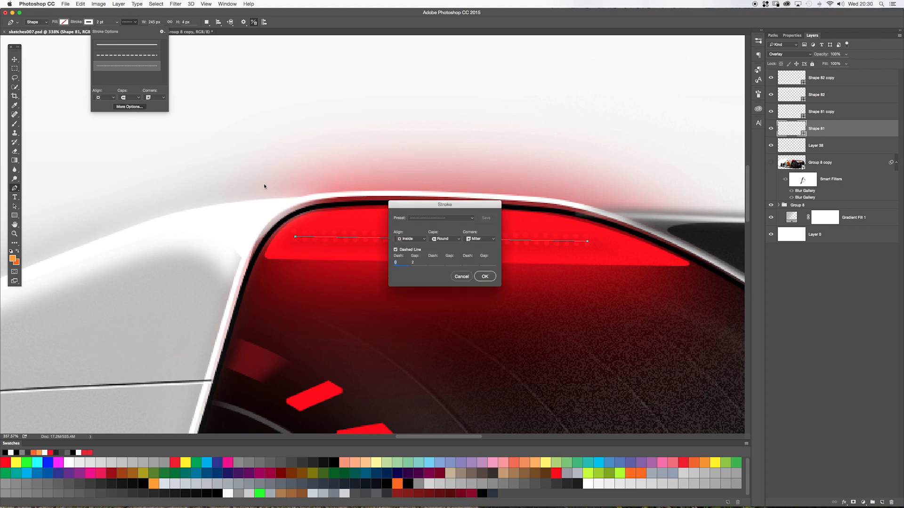
mouse_move(426, 202)
left_mouse_down()
mouse_move(314, 138)
mouse_move(211, 42)
left_mouse_up()
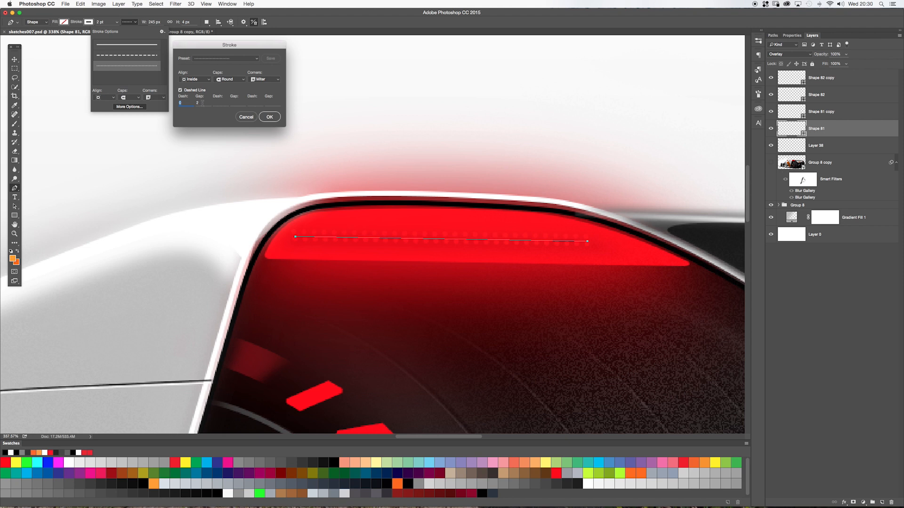
left_click(235, 81)
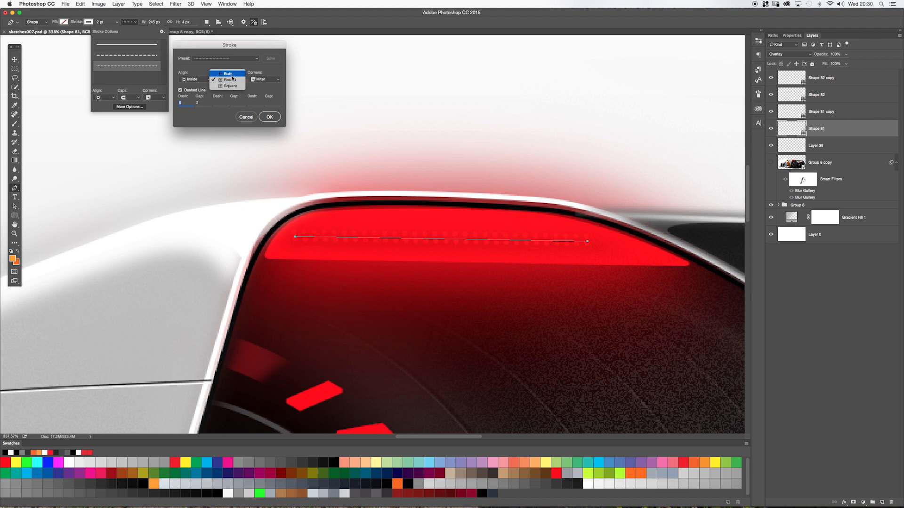
left_click(261, 81)
left_click(261, 80)
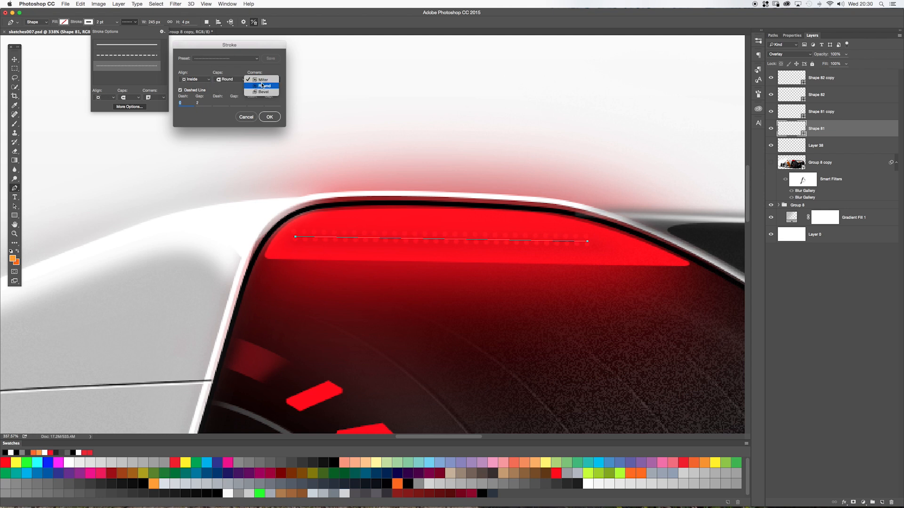
left_click(244, 118)
left_click(244, 117)
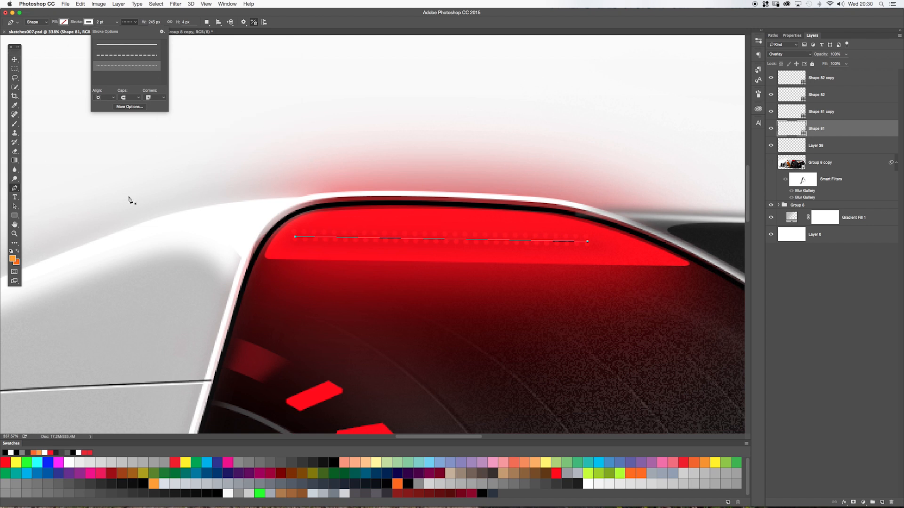
Examine the Shape 82 line on the far tail light and return to the whole-image view.
key("a")
left_click_drag(517, 229, 472, 226)
left_click_drag(617, 260, 456, 239)
left_click_drag(353, 203, 395, 213)
left_click_drag(689, 265, 264, 211)
left_click_drag(417, 213, 222, 202)
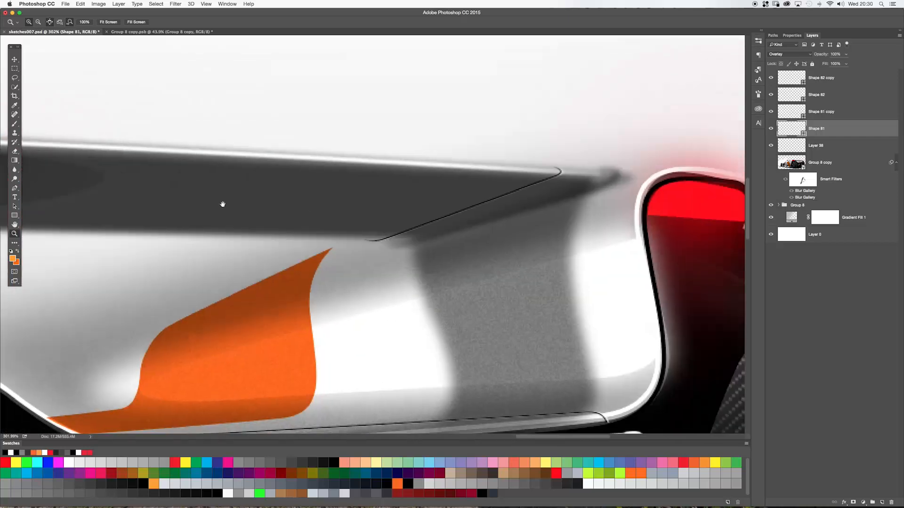
left_click(784, 95)
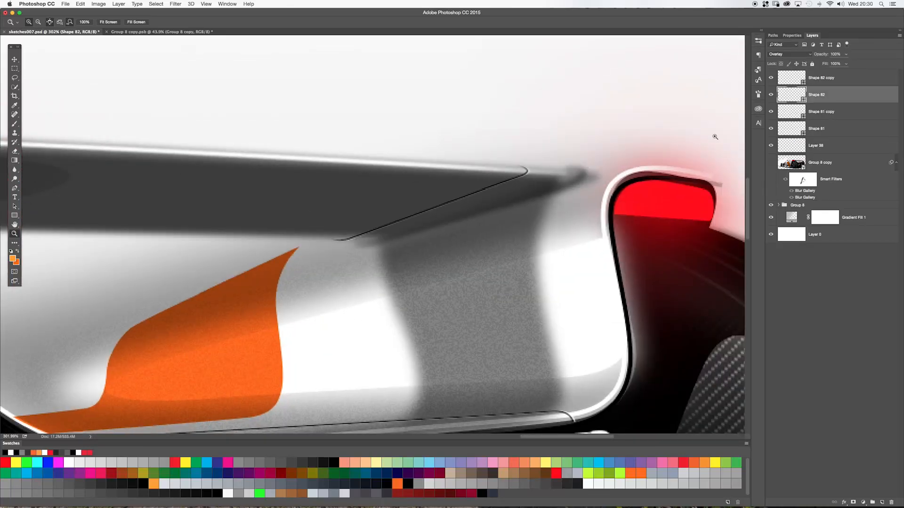
key("a")
left_click_drag(676, 210, 560, 205)
key("super+0")
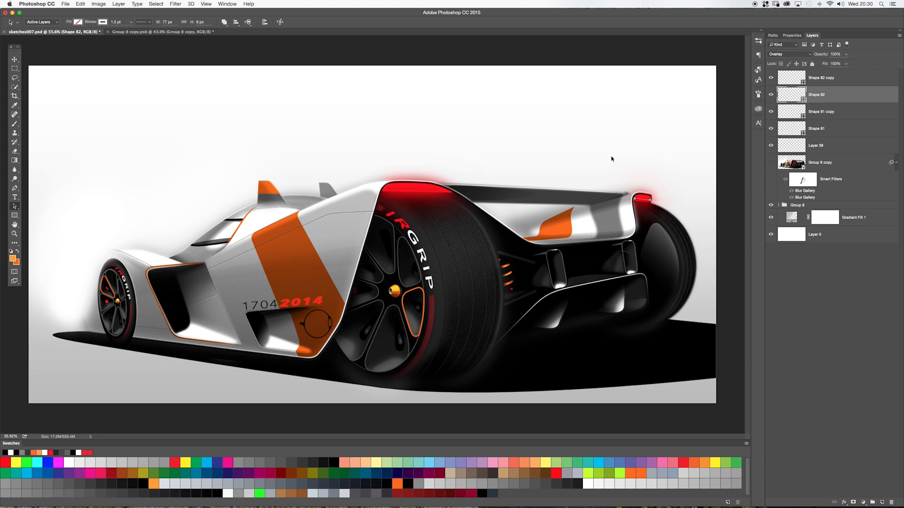
Hide the layers from Shape 82 copy down to Layer 38 and expand Group 8.
left_click_drag(767, 77, 770, 148)
left_click(771, 147)
left_click(778, 206)
Look through the layers inside Group 8 and collapse the wheels group.
left_click_drag(900, 138, 861, 394)
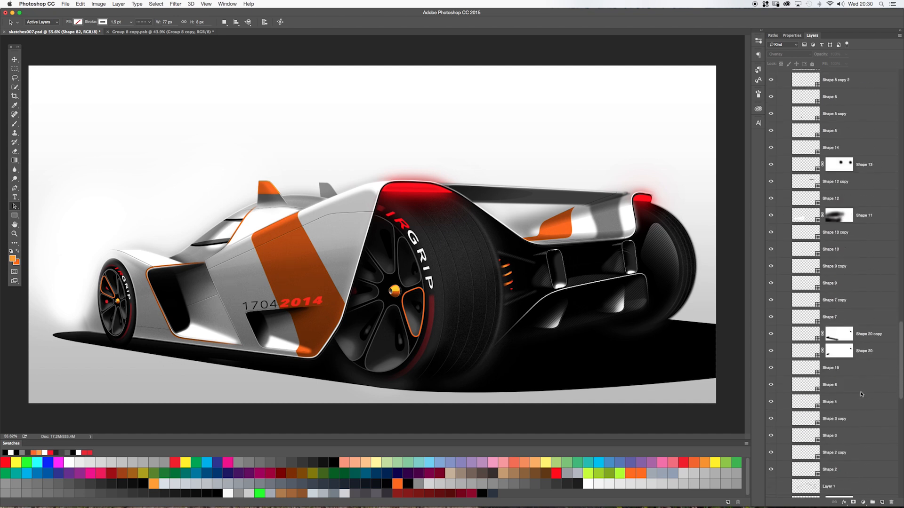
scroll(861, 394, "down", 10)
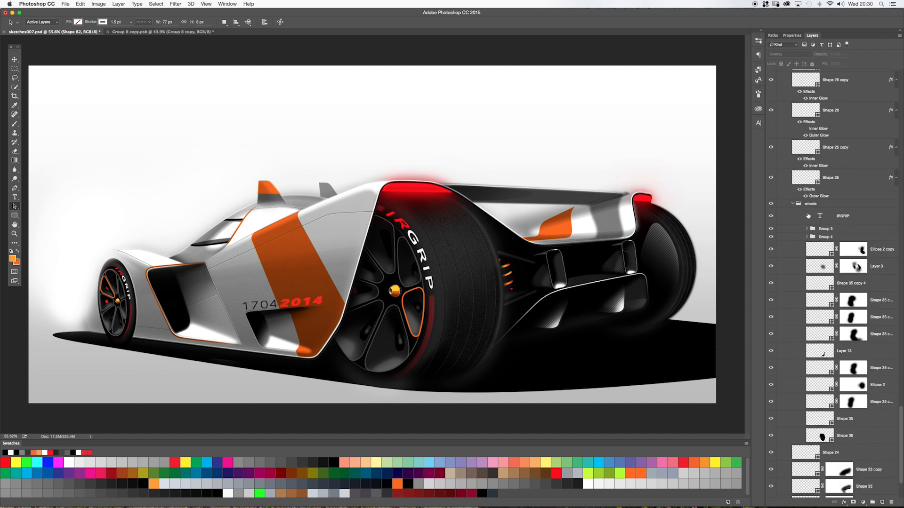
left_click(792, 204)
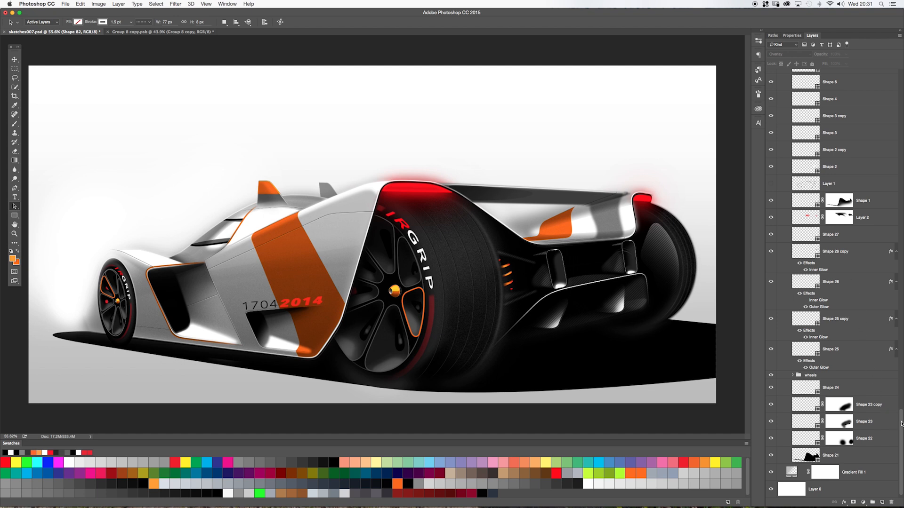
left_click_drag(901, 438, 902, 115)
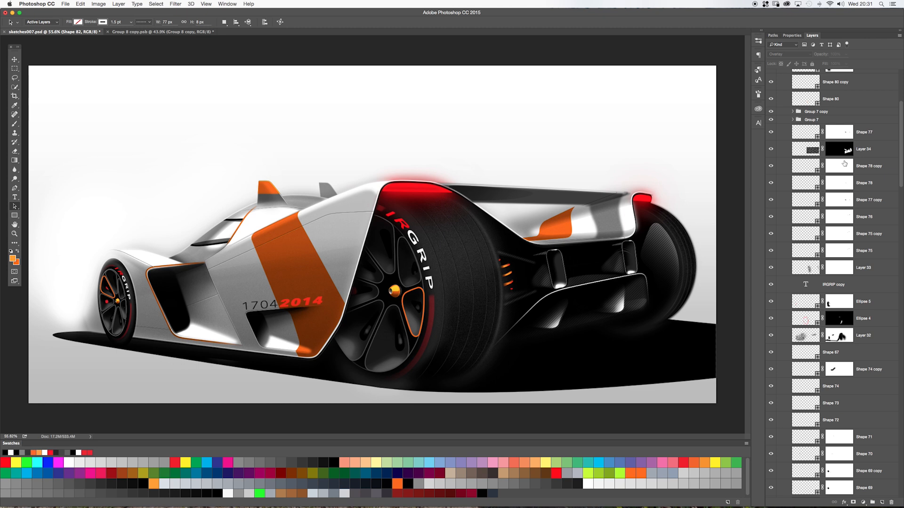
left_click_drag(902, 154, 902, 132)
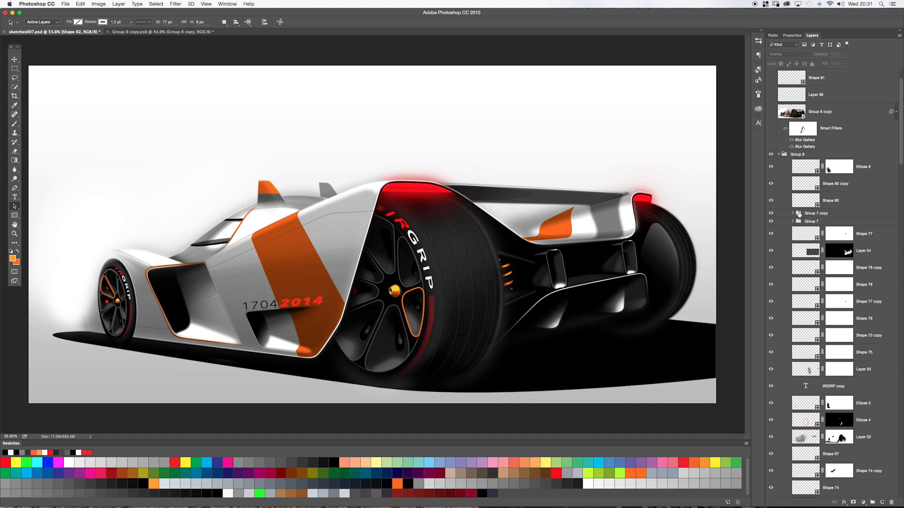
Toggle the visibility of Group 7 copy and Group 7 to compare their contribution, and expand Group 7.
left_click(771, 222)
left_click(770, 222)
left_click(771, 214)
left_click(771, 214)
left_click(771, 222)
left_click(771, 222)
left_click(793, 222)
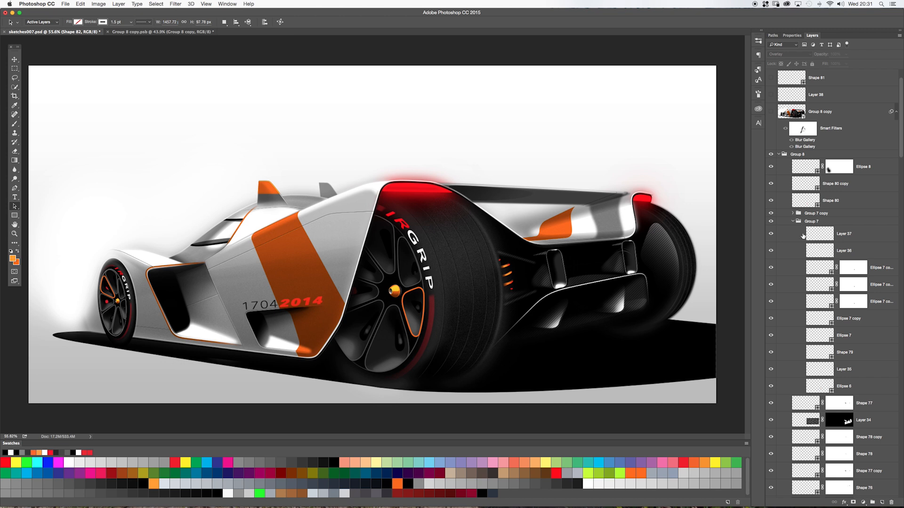
Locate Ellipse 6 on the rear wheel hub by toggling its visibility, and check its fill colour options.
left_click(770, 387)
left_click(771, 387)
left_click(816, 386)
key("z")
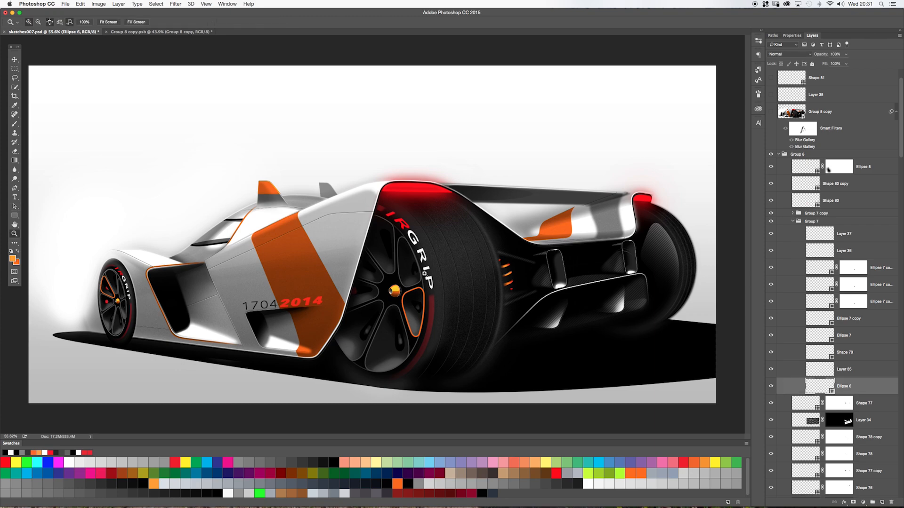
left_click(396, 288)
key("a")
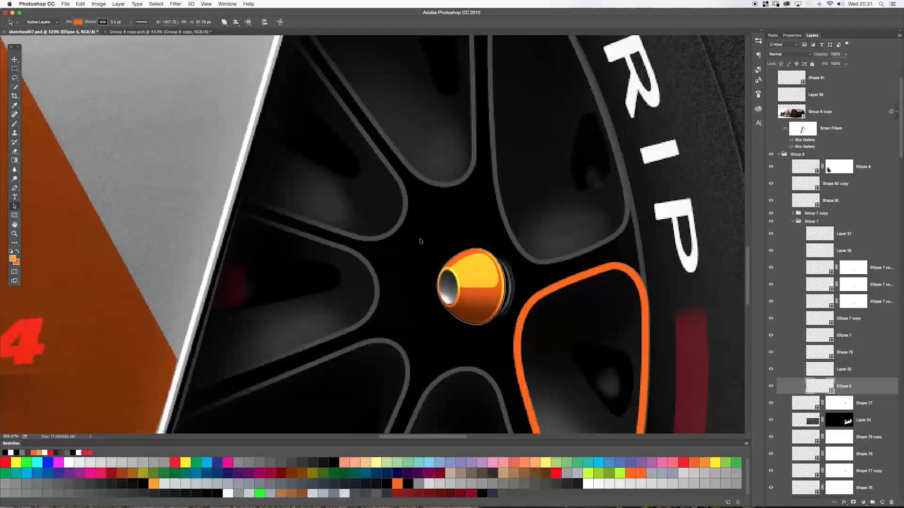
left_click(78, 22)
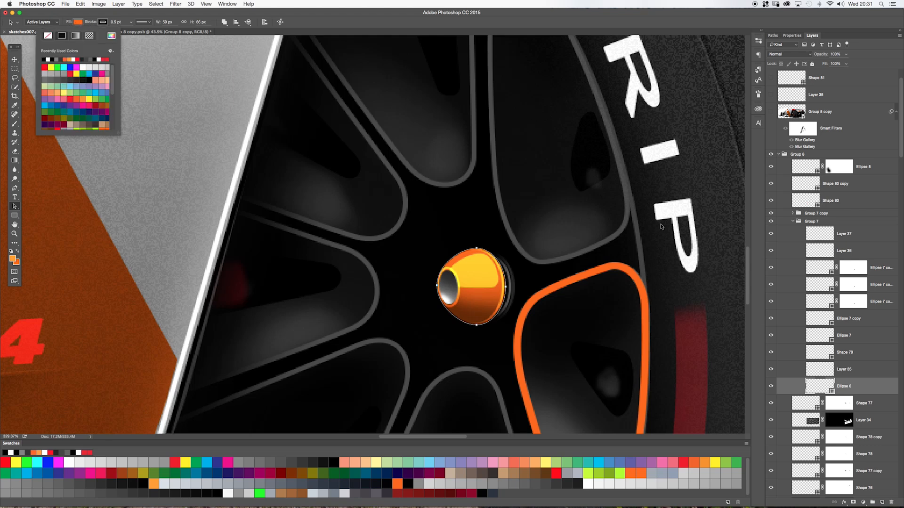
left_click(661, 227)
Check the Layer 35 shading by toggling its visibility, load the Ellipse 6 outline as a selection, and deselect it.
left_click(821, 374)
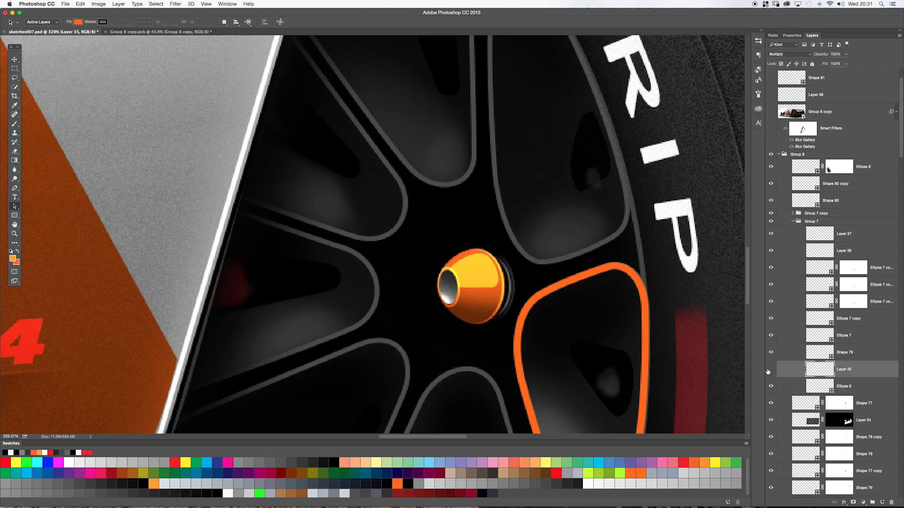
left_click(771, 370)
left_click(770, 370)
left_click(818, 390, "super")
key("super+d")
Select Shape 79 and toggle its visibility to check the highlight on the wheel hub.
left_click(771, 352)
left_click(786, 357)
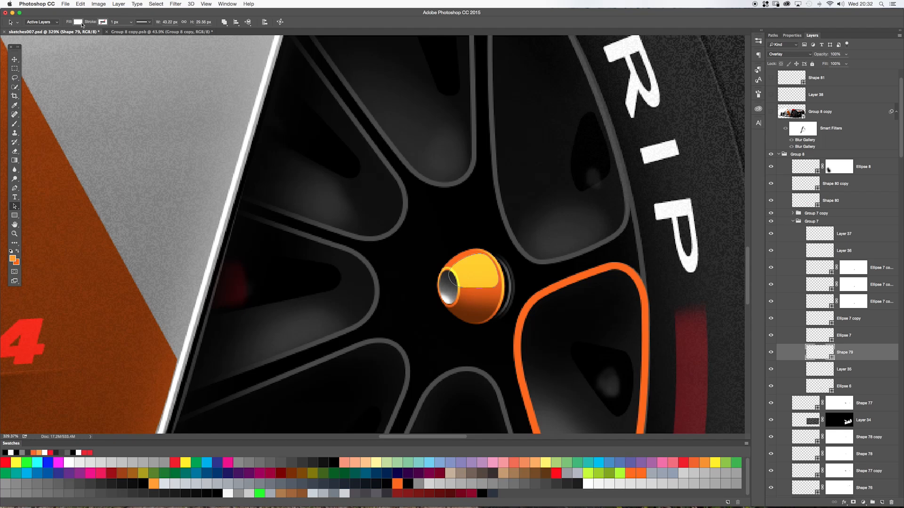
left_click(771, 353)
left_click(771, 354)
Toggle the visibility of Ellipse 7 and Ellipse 7 copy, and select Ellipse 7 copy to check its stroke.
left_click(771, 336)
left_click(771, 336)
left_click(770, 319)
left_click(771, 319)
left_click(788, 324)
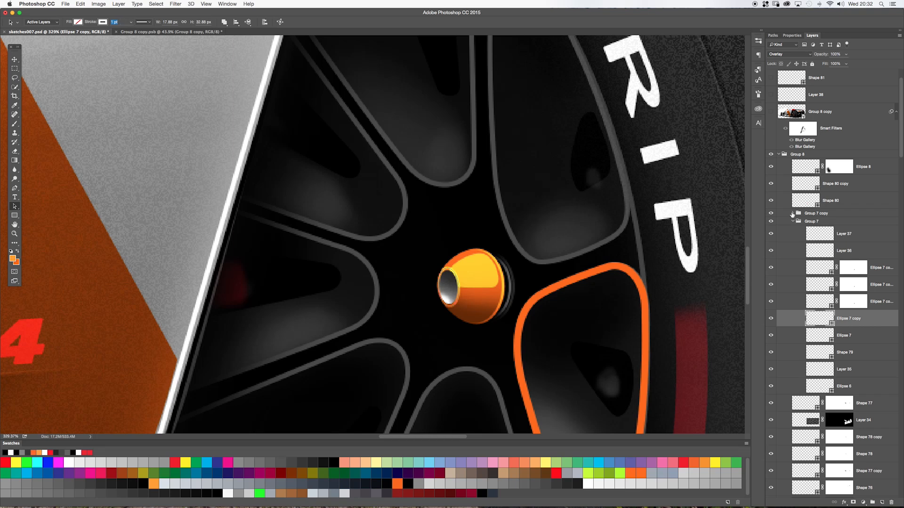
Toggle the visibility of the masked Ellipse 7 copies above Ellipse 7 copy, and collapse Group 7.
left_click_drag(770, 305, 771, 260)
left_click(771, 268)
left_click(793, 221)
left_click_drag(455, 232, 389, 227)
key("super+0")
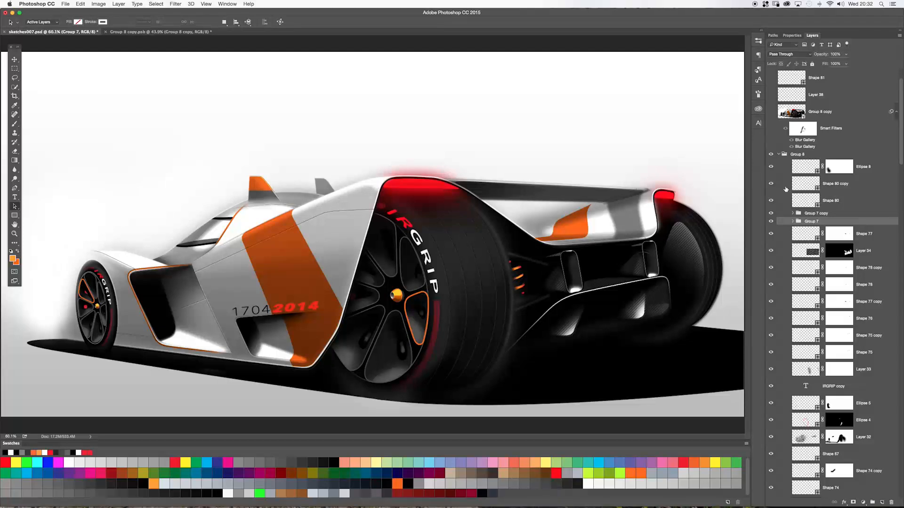
Toggle Shape 80's visibility and select the layer to examine its orange outline on the rear wheel's spoke opening.
left_click(770, 202)
left_click(771, 202)
left_click(802, 202)
key("super+space")
left_click_drag(413, 302, 426, 287)
key("super+space")
left_click_drag(496, 305, 502, 332)
key("super+space")
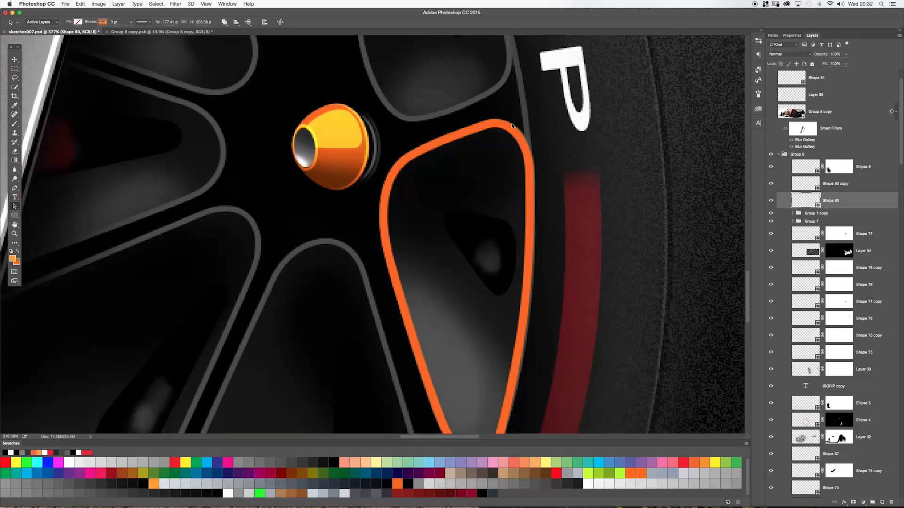
Try reshaping the Shape 80 outline by moving its upper anchor point inward into the spoke opening.
left_click(499, 133)
mouse_move(489, 125)
left_mouse_down()
mouse_move(475, 180)
mouse_move(440, 181)
mouse_move(435, 193)
left_mouse_up()
left_click(454, 219)
key("z")
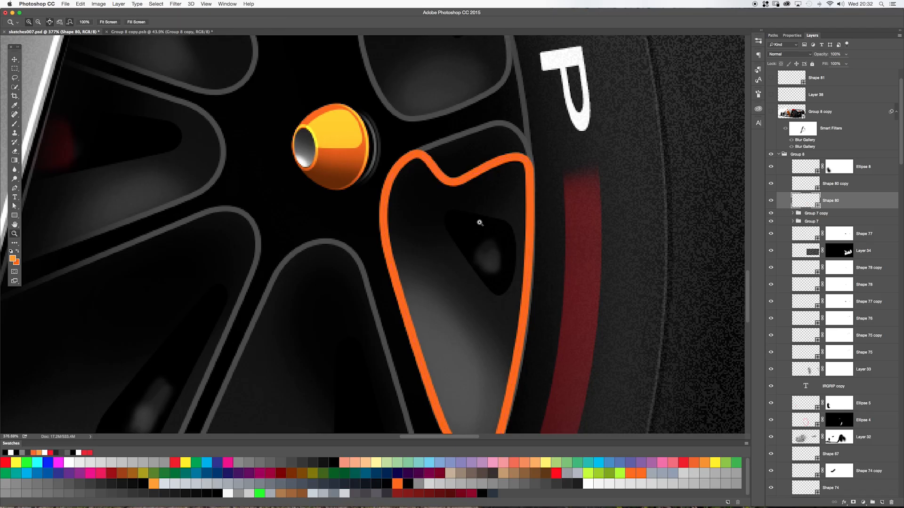
left_click_drag(479, 222, 443, 223)
key("super+0")
Undo the anchor changes on the orange rear wheel outline and deselect its path.
key("a")
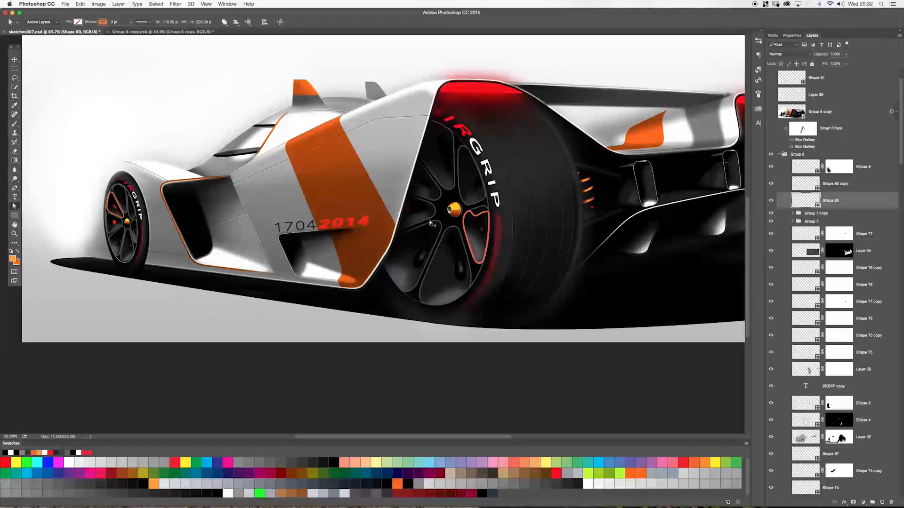
key("super+alt+z")
key("super+alt+z")
key("super+alt+z")
key("super+alt+z")
left_click(439, 214)
key("z")
left_click(451, 207)
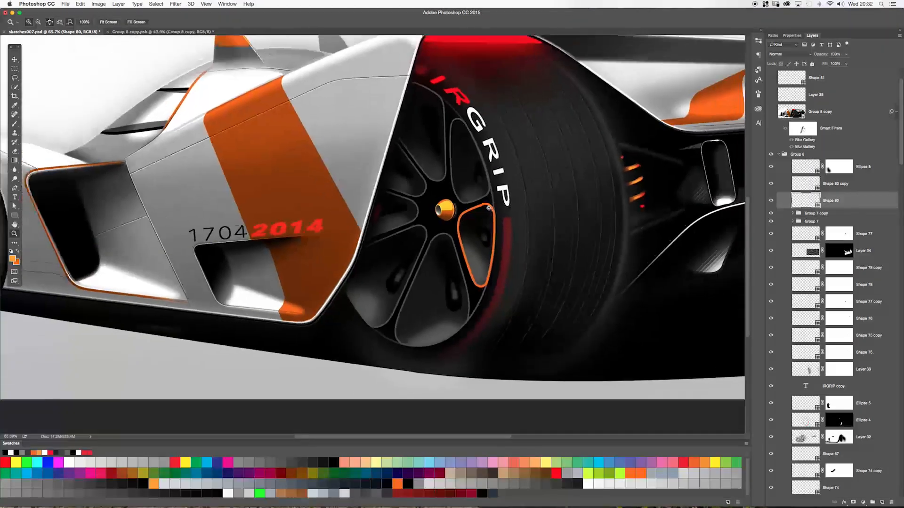
left_click(452, 207, "alt")
key("a")
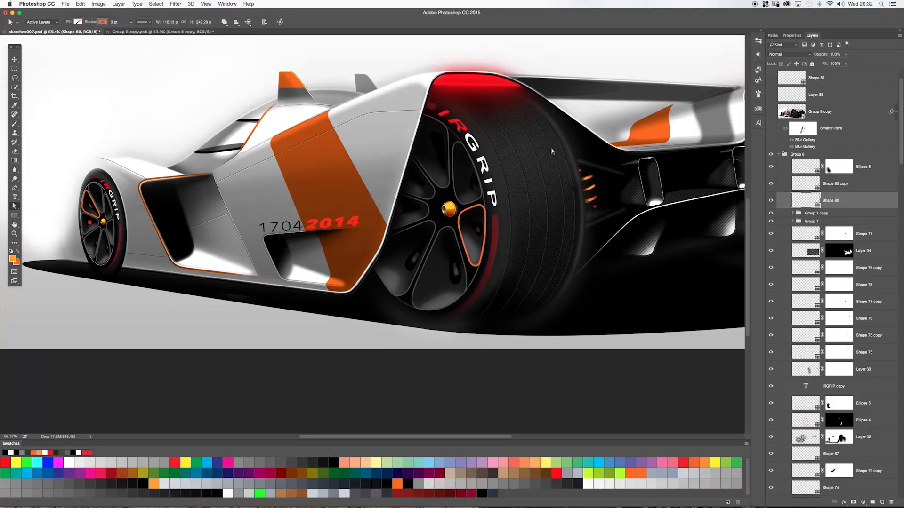
Toggle Shape 80 copy's visibility, and try a 5 pt stroke on Shape 80 before setting it back to 3 pt.
left_click(771, 183)
left_click(770, 184)
left_click(119, 21)
key("Down")
key("Return")
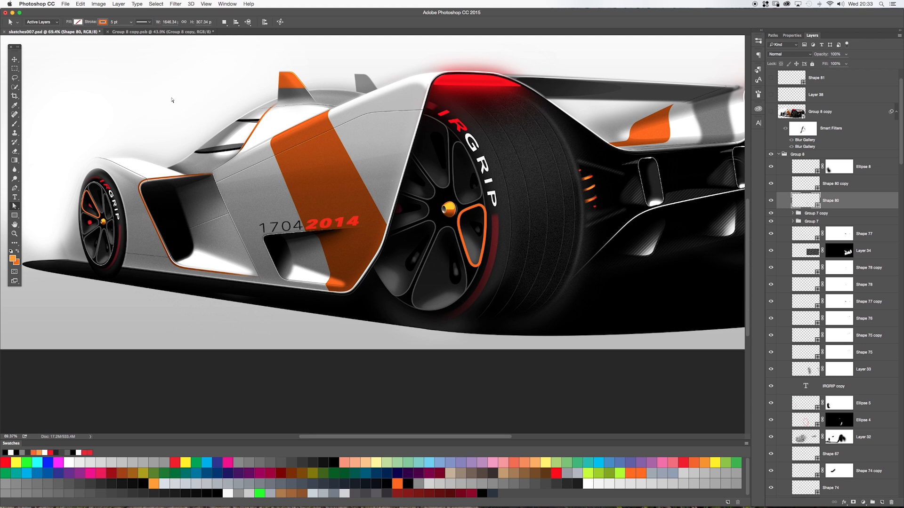
type("3")
key("Return")
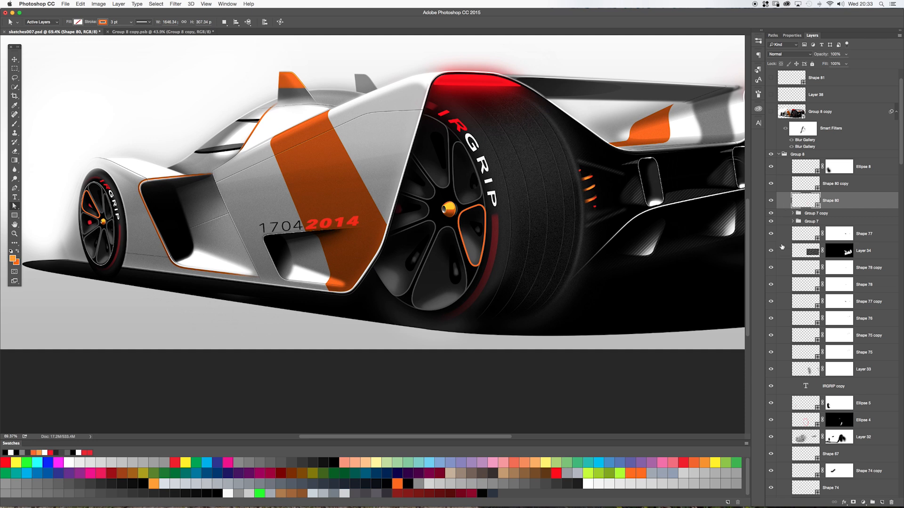
Toggle Ellipse 8's visibility and select the layer to examine its outline around the front wheel.
left_click_drag(526, 194, 475, 194)
left_click(771, 168)
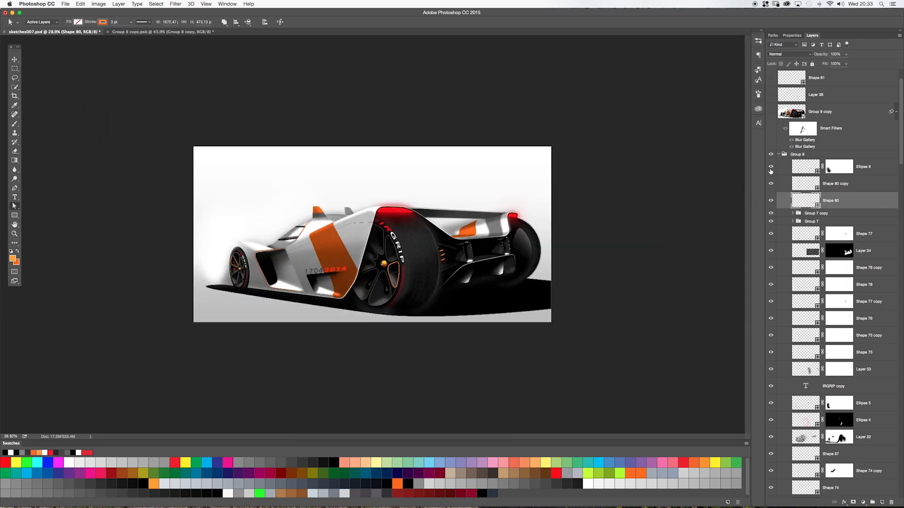
left_click(789, 172)
key("super+t")
key("Return")
key("z")
left_click_drag(211, 255, 255, 252)
key("a")
scroll(287, 263, "down", 4)
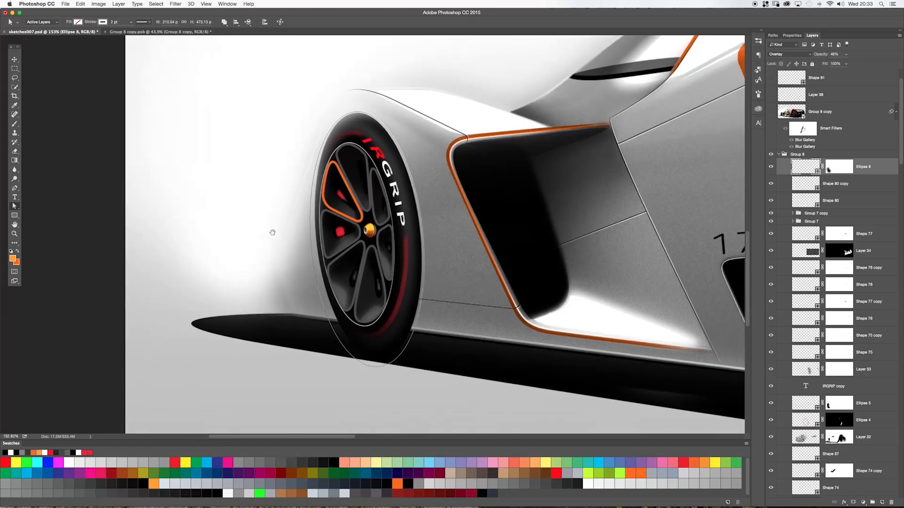
Try moving the Ellipse 8 path around the front tyre, and undo the change.
left_click_drag(286, 109, 359, 213)
left_click(418, 345)
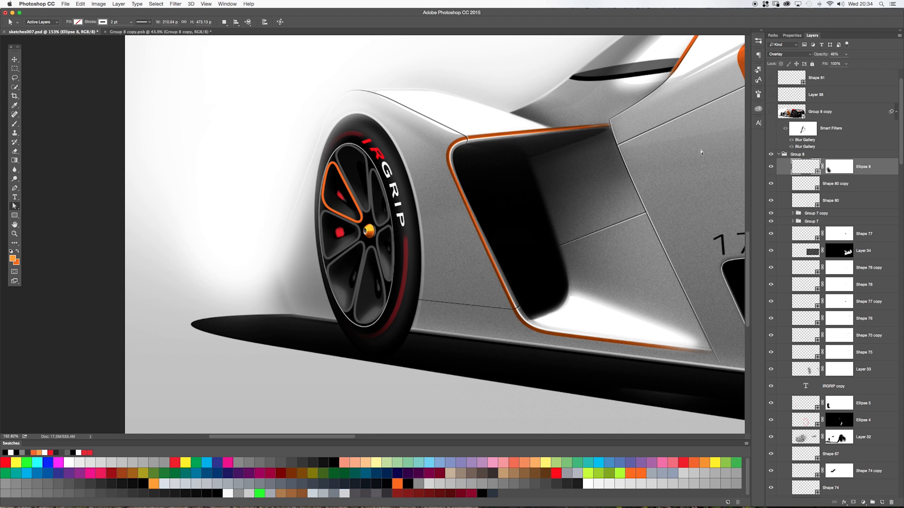
left_click_drag(270, 185, 313, 246)
left_click_drag(422, 240, 441, 240)
key("super+z")
key("Escape")
left_click_drag(530, 234, 425, 222)
left_click_drag(500, 228, 291, 224)
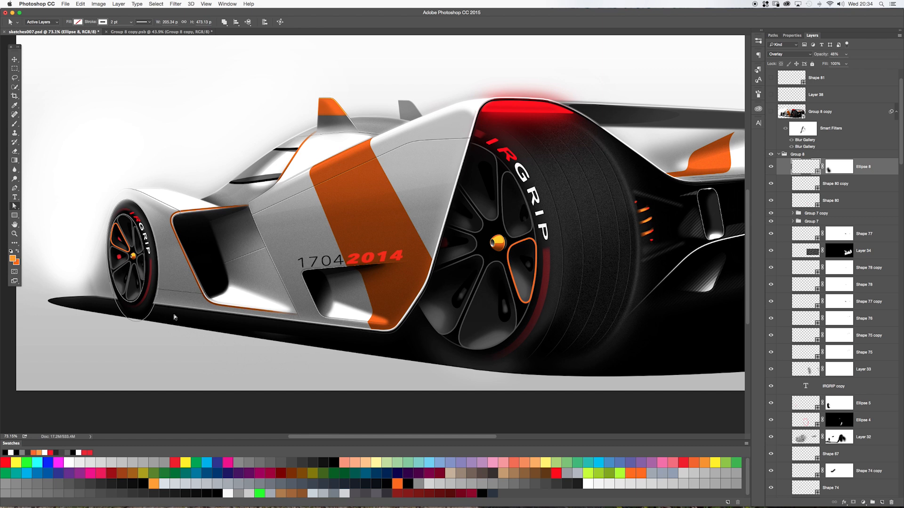
Try nudging the Ellipse 8 outline slightly downward on the front wheel, undo it, and deselect the path.
left_click(158, 264)
left_click_drag(158, 264, 159, 268)
key("Return")
key("alt+super+z")
left_click(264, 190)
left_click_drag(511, 241, 495, 251)
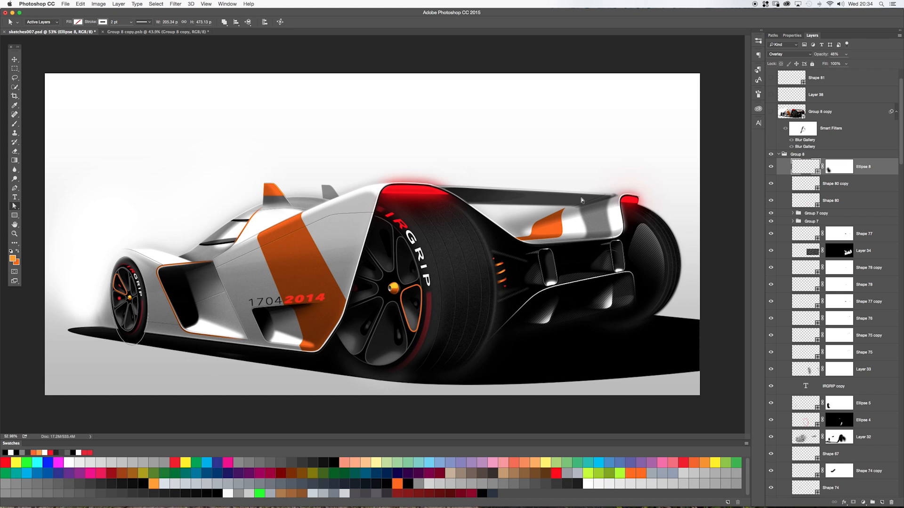
left_click(504, 192)
Toggle Shape 77's visibility to check the detail it adds to the car's rear.
left_click(770, 234)
left_click(770, 234)
left_click(771, 235)
left_click(770, 235)
Toggle Layer 34's visibility to compare the car's rear with and without the carbon-fibre texture.
left_click(772, 251)
left_click(771, 251)
left_click(771, 252)
left_click(771, 251)
left_click(770, 251)
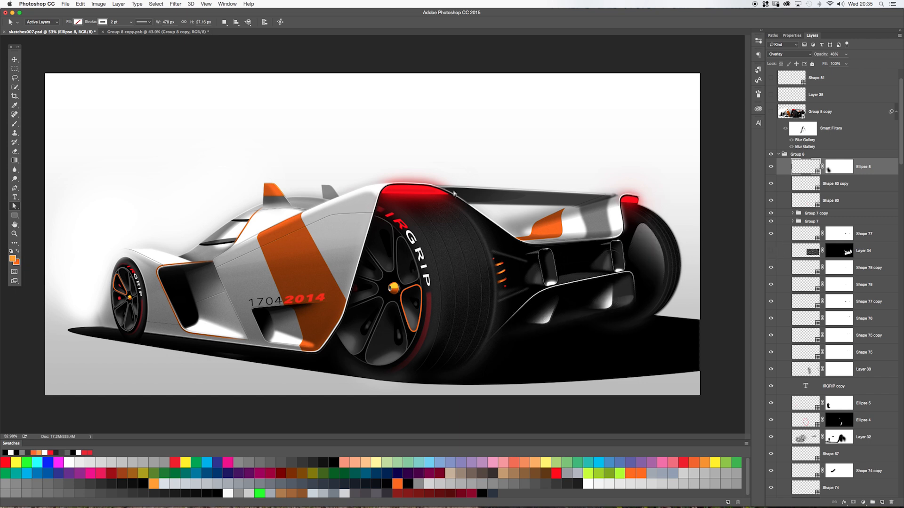
key("z")
left_click(627, 253)
key("a")
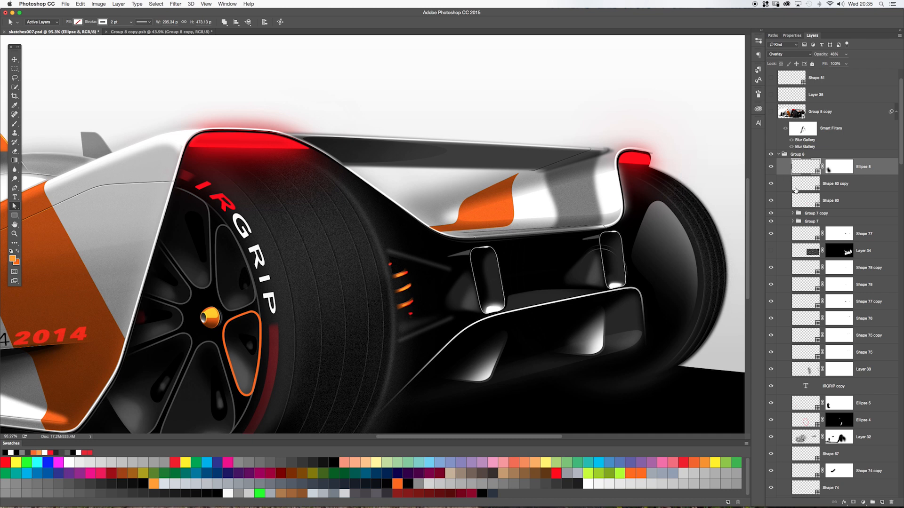
left_click(771, 251)
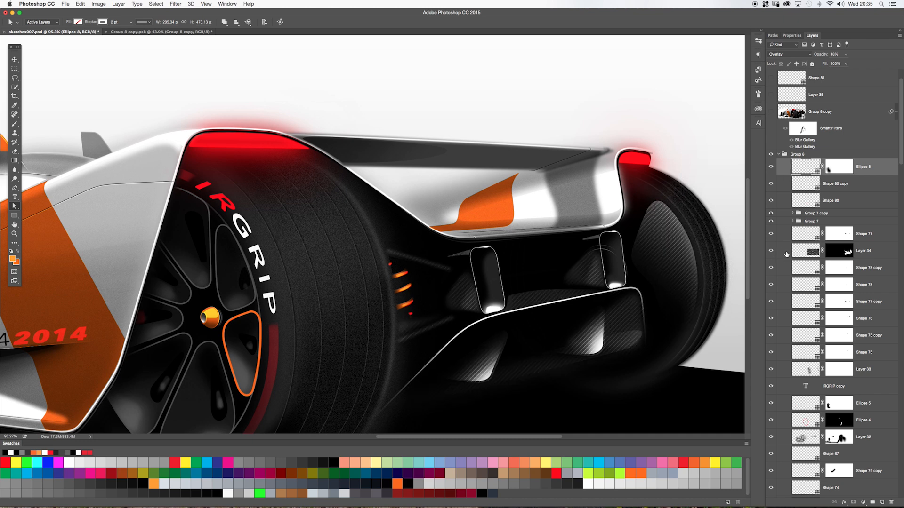
Select Layer 34, check its blend mode and opacity, and toggle its layer mask to compare the texture's extent.
left_click(813, 254)
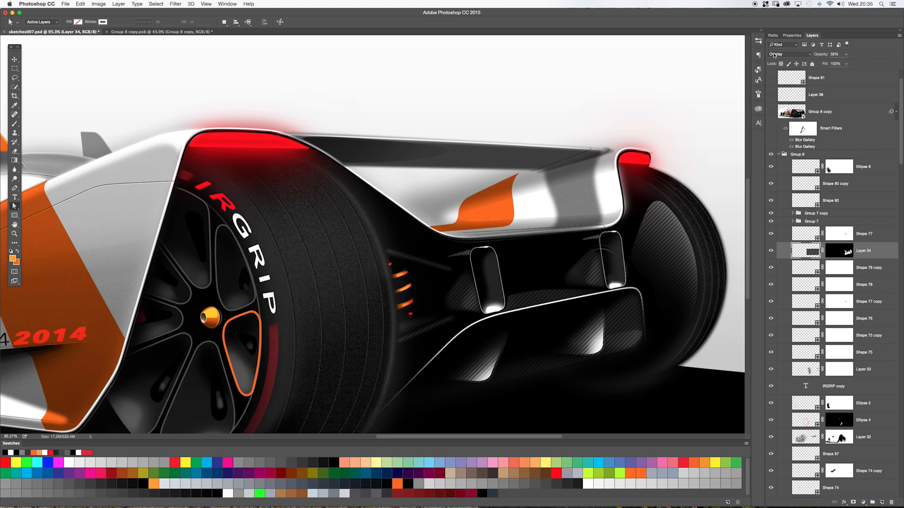
left_click(846, 57)
mouse_move(845, 63)
left_mouse_down()
mouse_move(861, 63)
mouse_move(845, 64)
left_mouse_up()
left_click(842, 252, "shift")
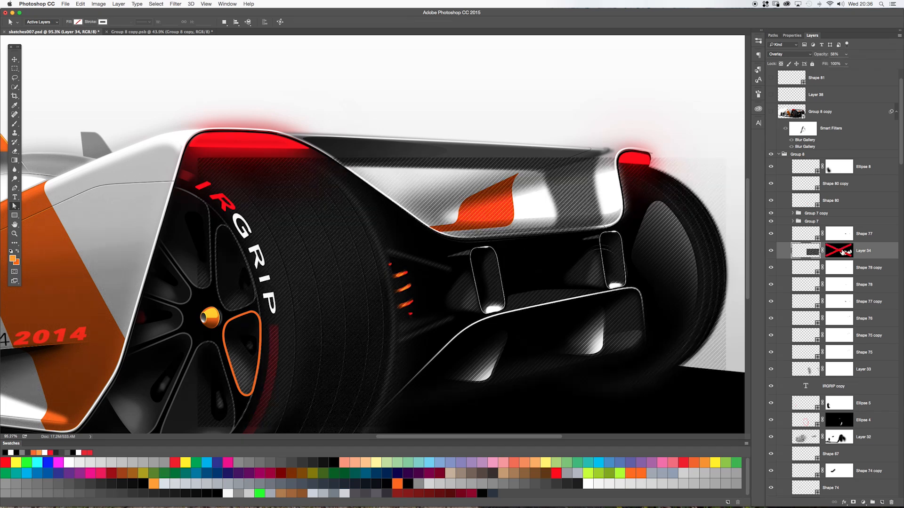
left_click_drag(505, 280, 465, 223)
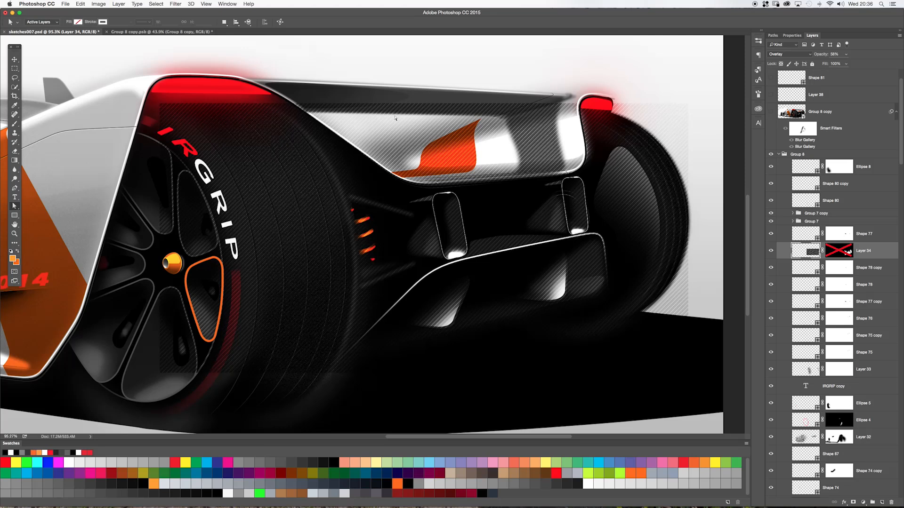
left_click(838, 254, "shift")
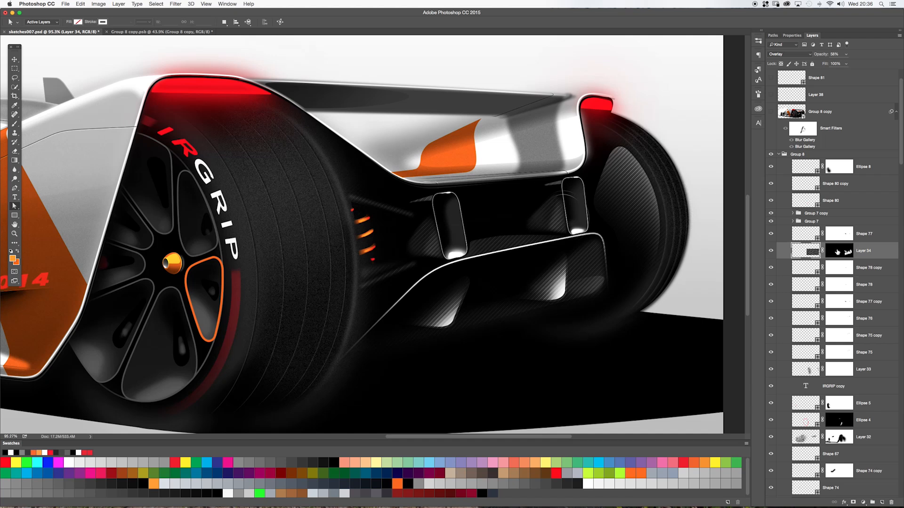
left_click(838, 252, "shift")
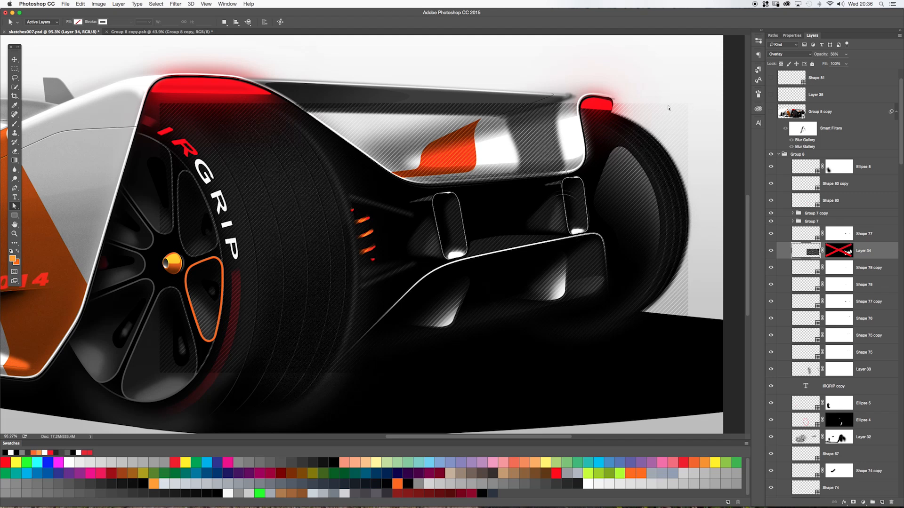
left_click(840, 252, "shift")
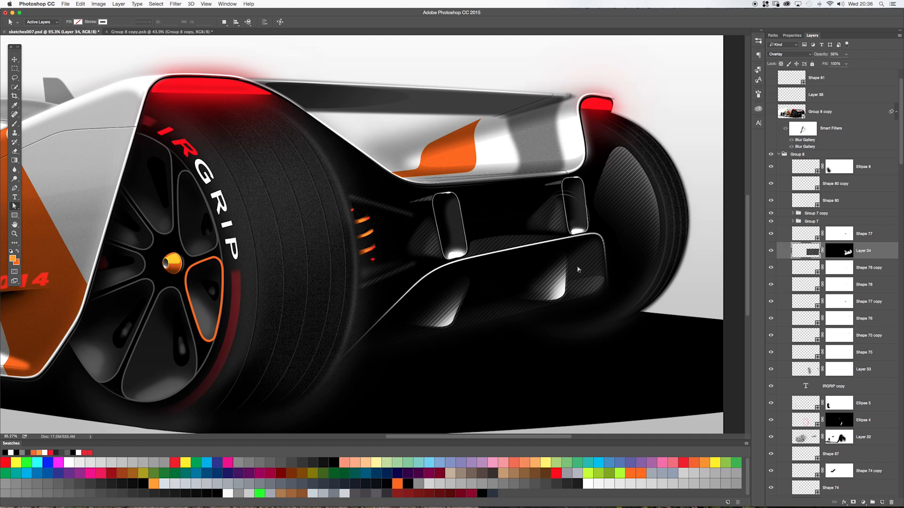
Hide the layers and groups from Ellipse 8 down through Layer 34.
left_click(772, 272)
key("z")
left_click_drag(496, 224, 473, 219)
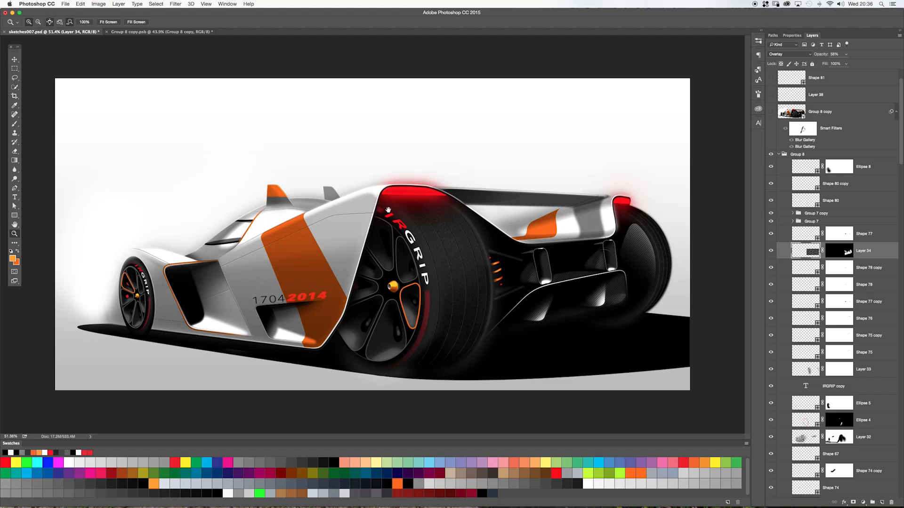
left_click_drag(772, 173, 775, 349)
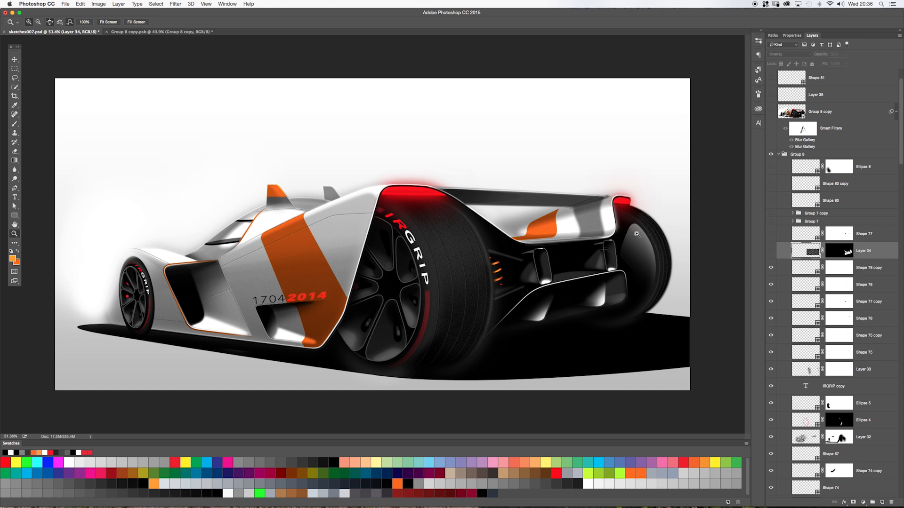
Show Layer 34 again and toggle Shape 76's visibility to check the shading at the rear wing's end.
left_click_drag(602, 236, 642, 242)
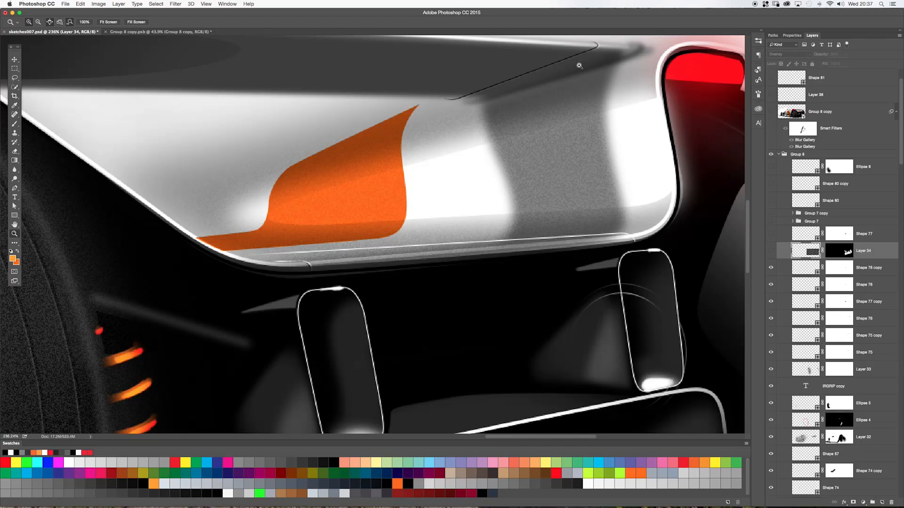
left_click(607, 112)
left_click_drag(607, 112, 618, 112)
left_click_drag(533, 125, 489, 226)
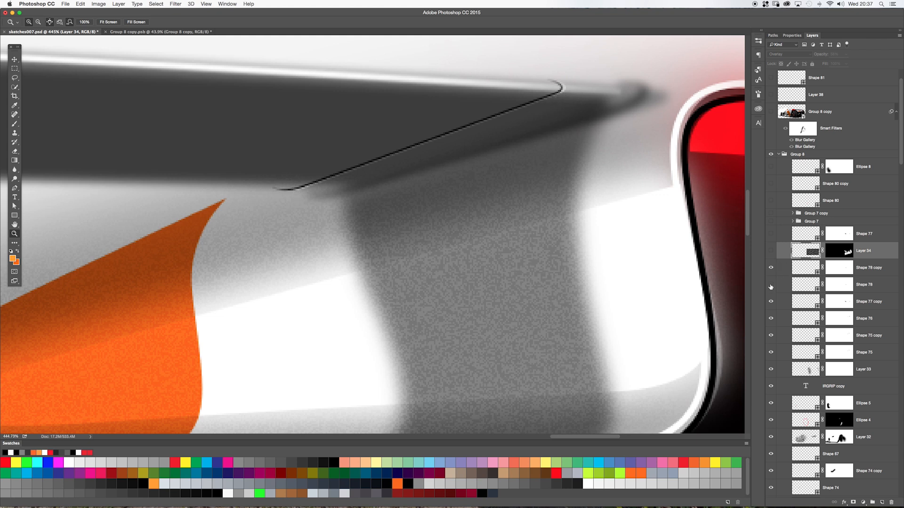
left_click(771, 250)
left_click(770, 318)
left_click(771, 319)
Select Shape 75 copy and examine its thin stroked line along the rear wing's crease.
left_click(800, 335)
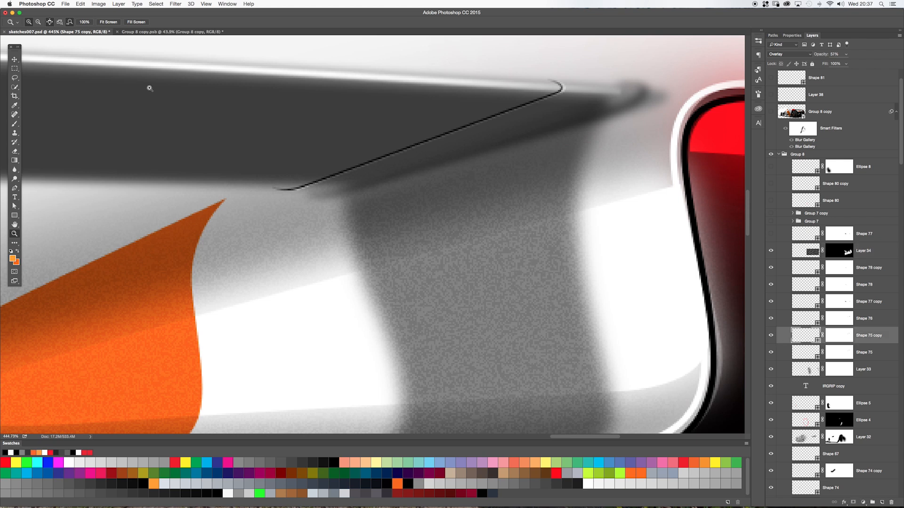
key("a")
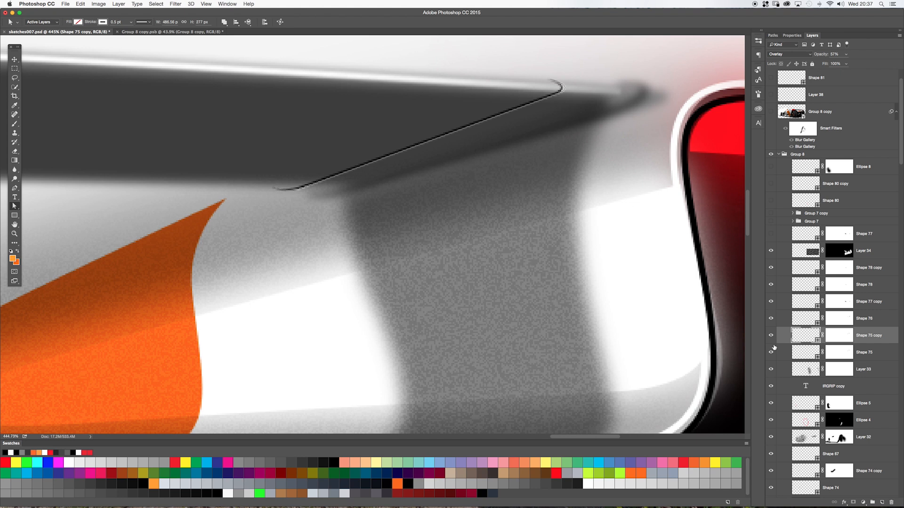
left_click(499, 248)
scroll(539, 211, "down", 5)
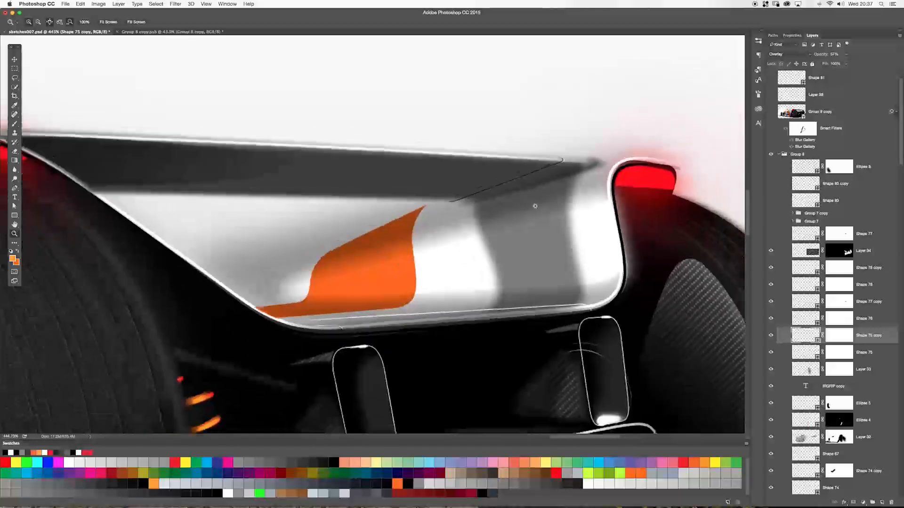
left_click(537, 211)
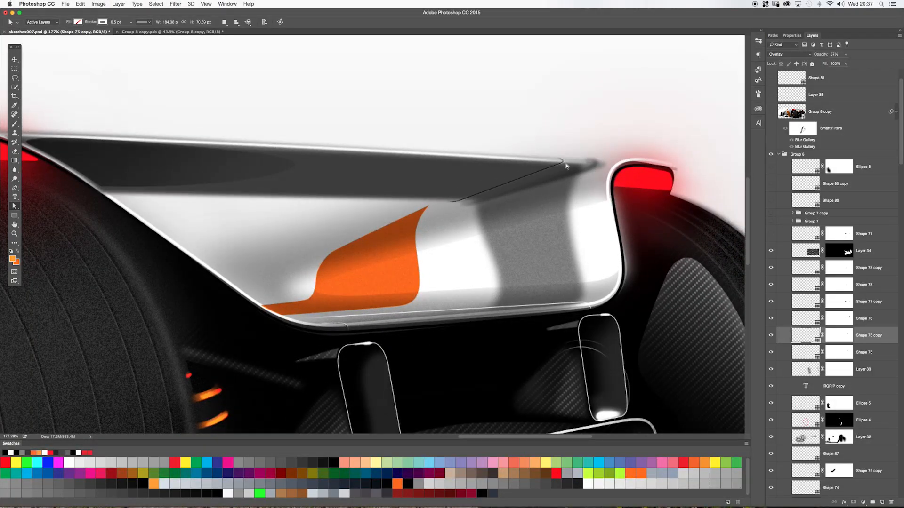
Inspect Shape 75 copy's shape path and its density and feather properties, and return to the layer list.
left_click(774, 36)
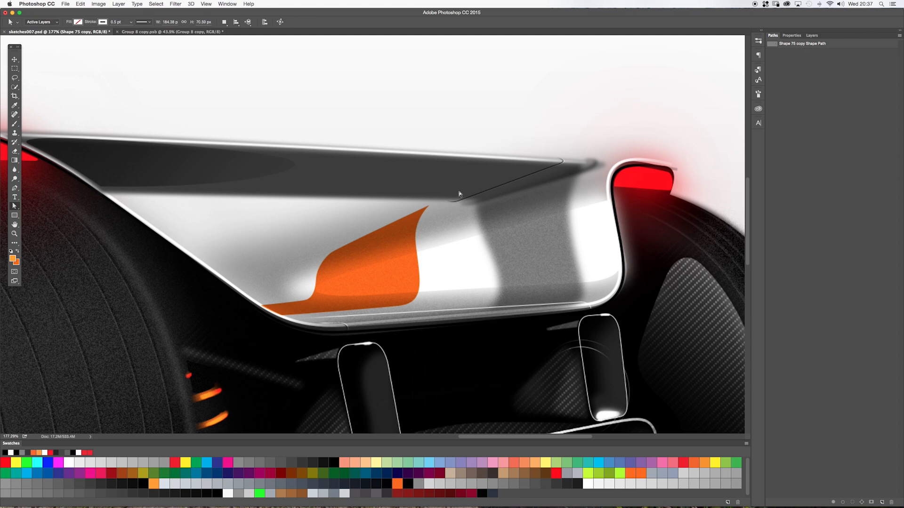
left_click(812, 37)
left_click(791, 38)
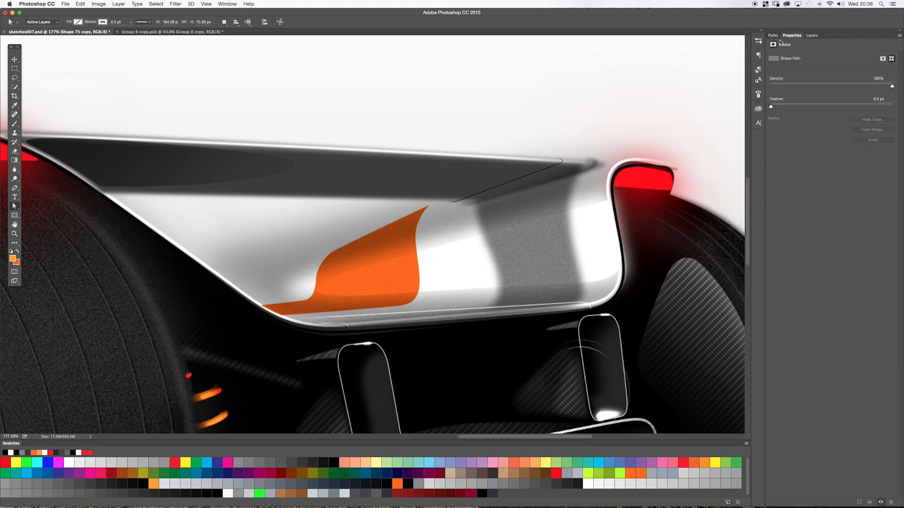
left_click(811, 35)
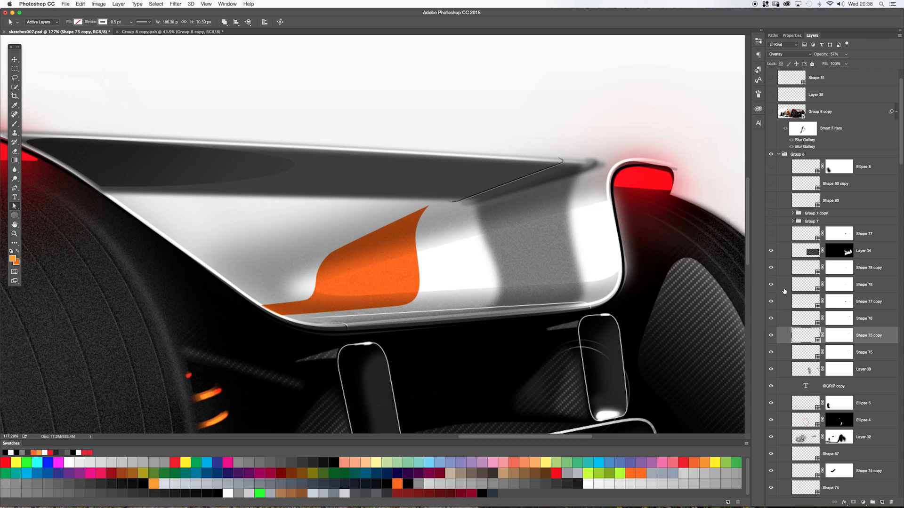
Select Shape 76 and toggle its visibility to examine the soft shadow stroke beneath the rear wing's end.
left_click(771, 319)
left_click(770, 320)
left_click(783, 320)
key("z")
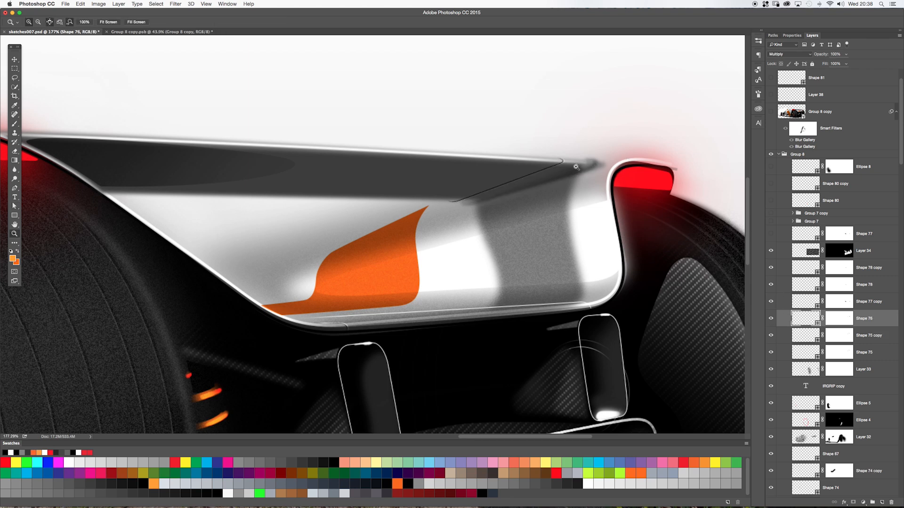
left_click_drag(577, 167, 618, 168)
left_click(771, 318)
key("a")
left_click(770, 320)
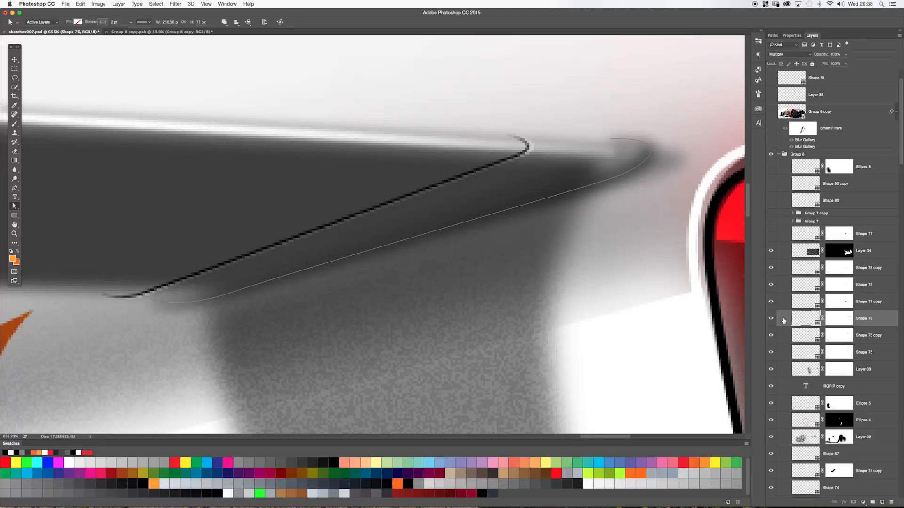
Select Shape 76's path beneath the rear wing's end and examine its shape path density and feather properties.
left_click(562, 191)
left_click(791, 36)
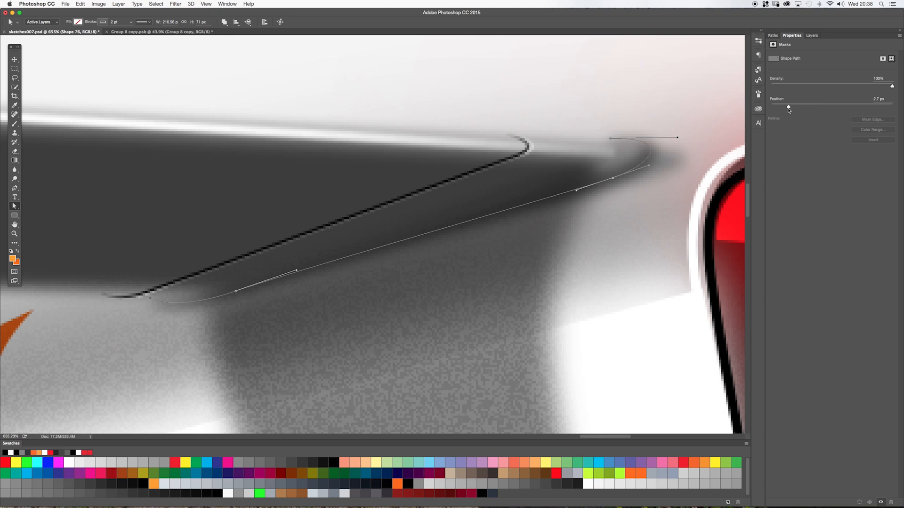
left_click(227, 4)
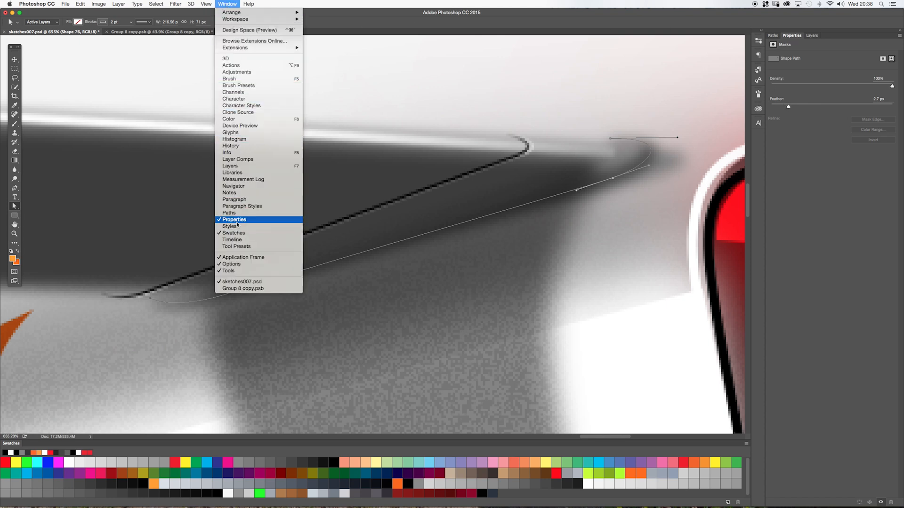
left_click(810, 39)
left_click(810, 37)
left_click(791, 36)
left_click(808, 37)
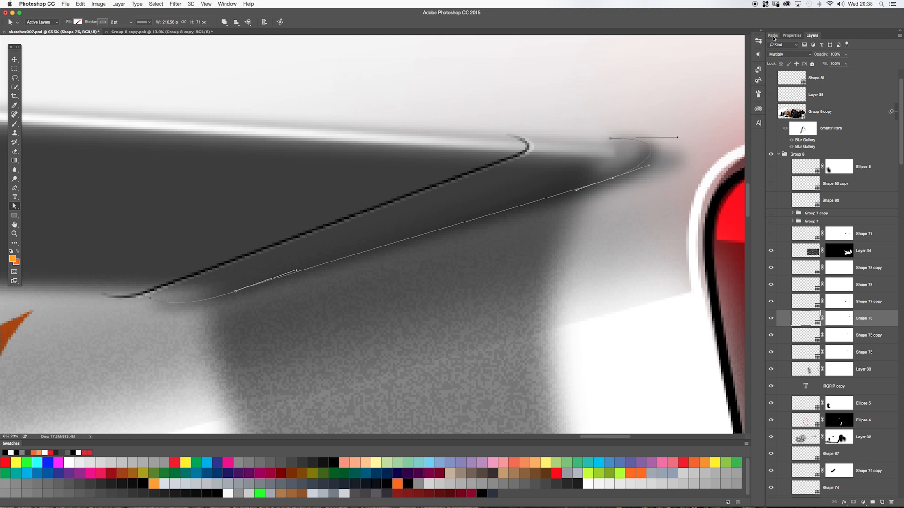
left_click(784, 36)
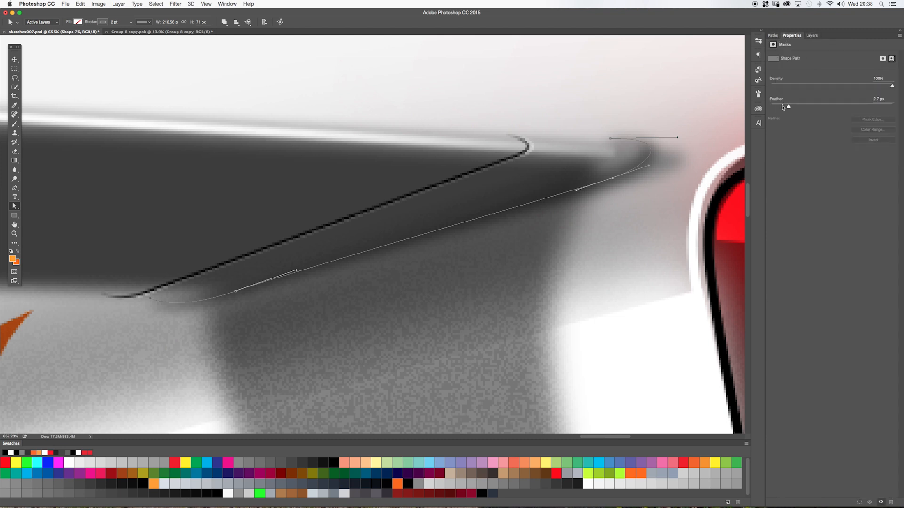
Vary Shape 76's feather between 0 and about 19 px to compare hard and soft edges, ending at 3.7 px.
left_click_drag(789, 108, 698, 111)
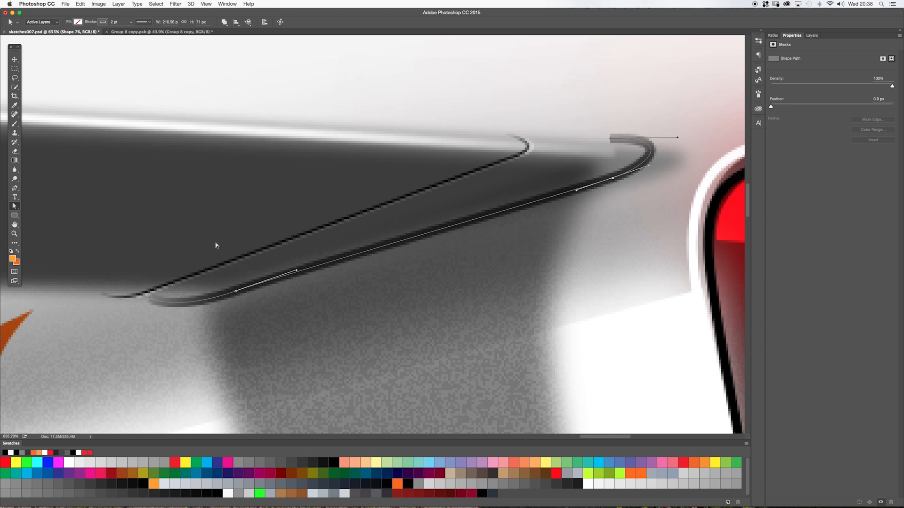
left_click_drag(785, 106, 823, 108)
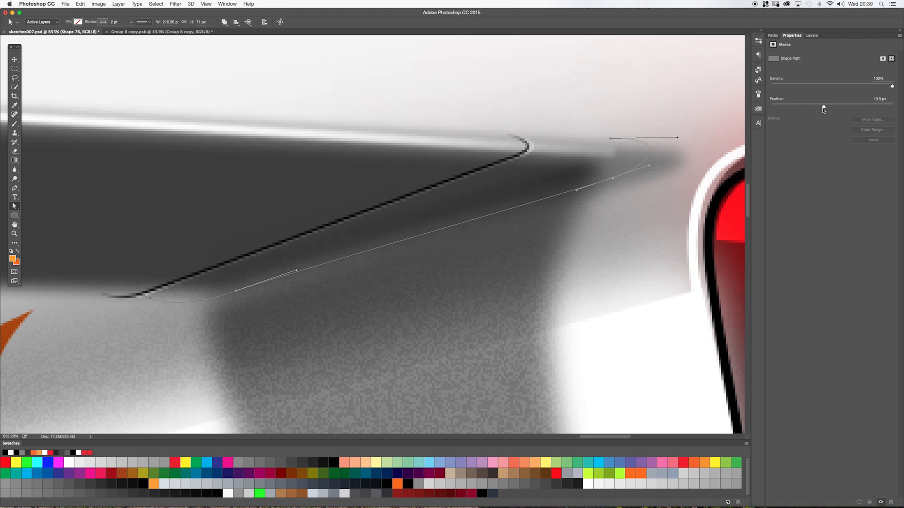
left_click_drag(814, 109, 784, 109)
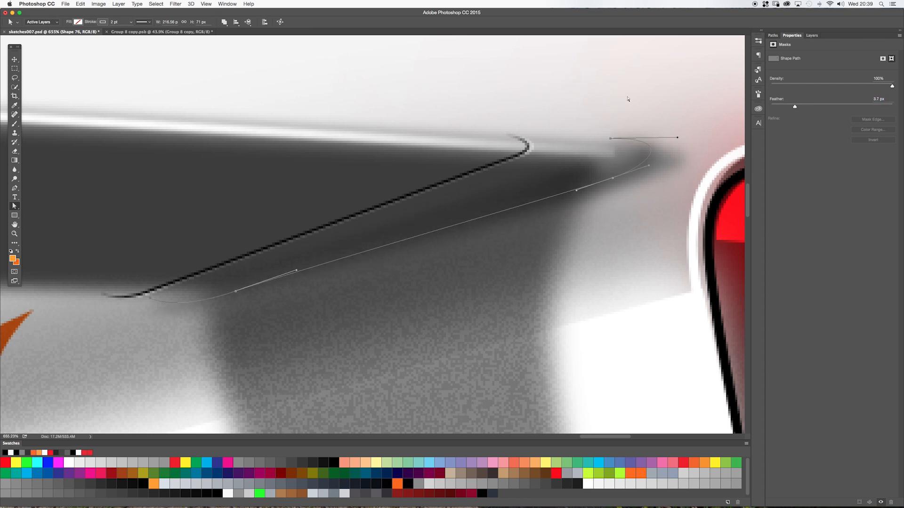
Nudge the curve control point near the outer end of Shape 76's path slightly.
left_click(523, 107)
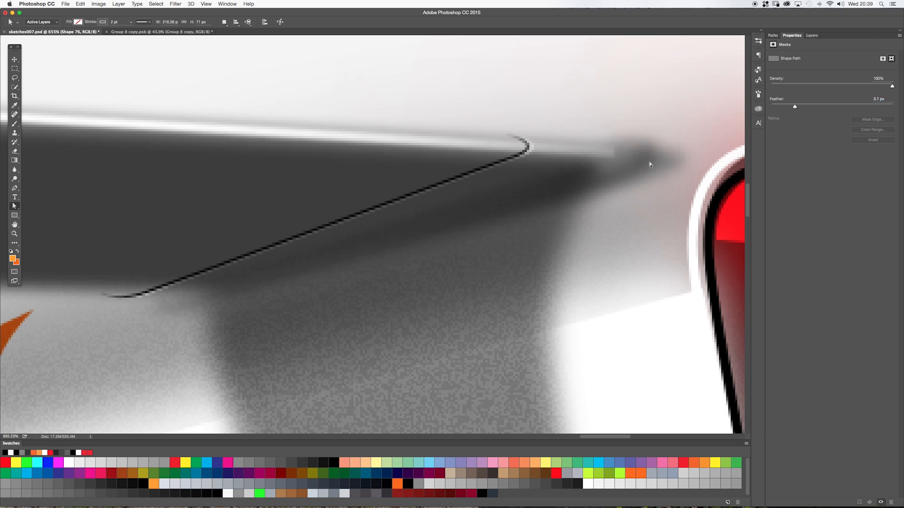
key("q")
left_click(613, 207)
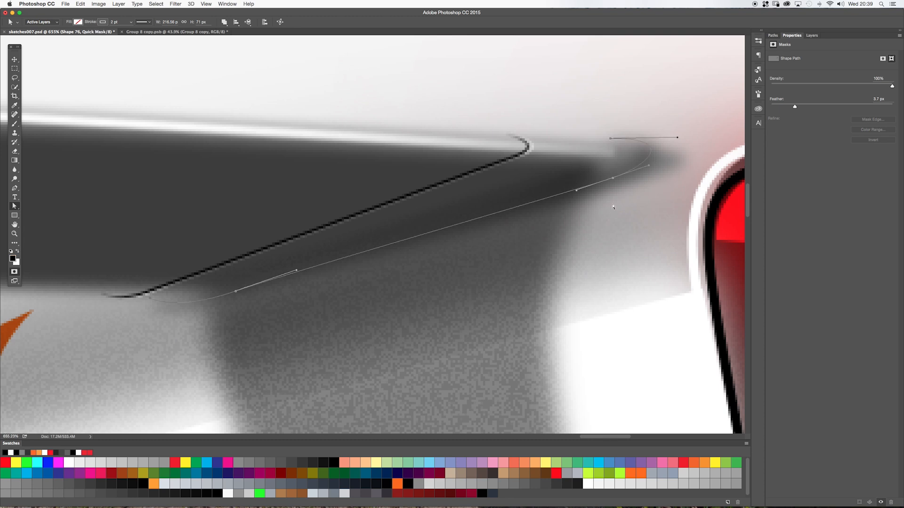
left_click_drag(649, 166, 650, 165)
key("Return")
Show the hidden layers in Group 8 from Shape 77 up to Ellipse 8, with the whole rear wing in view.
key("z")
left_click_drag(569, 167, 626, 97)
key("a")
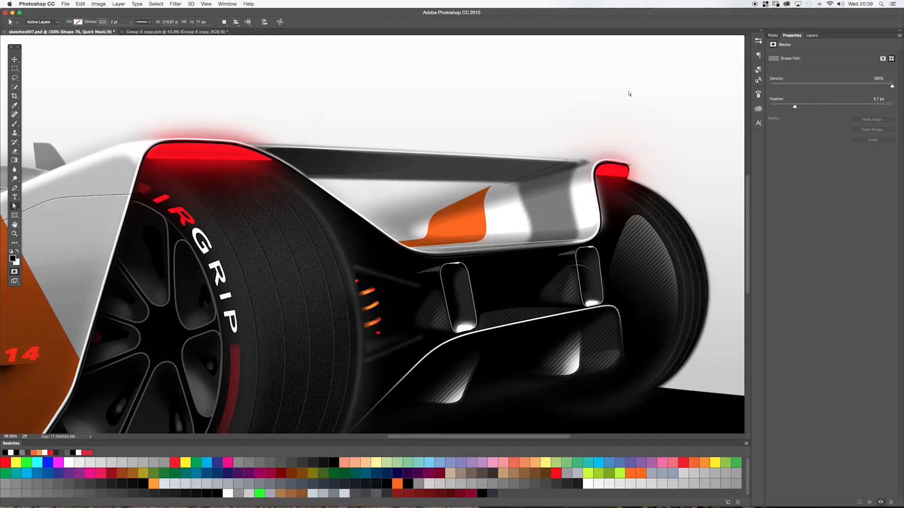
left_click(811, 35)
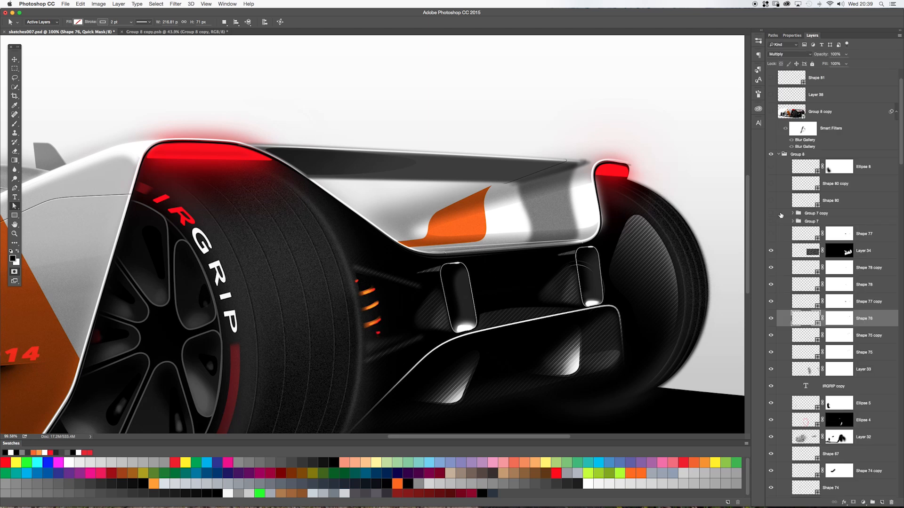
left_click_drag(771, 238, 771, 167)
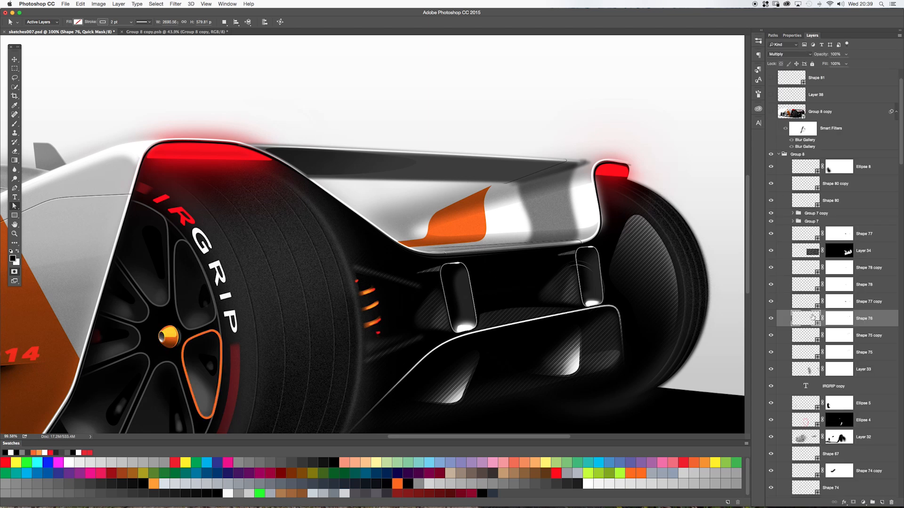
Toggle Shape 75 copy and Shape 76 off and on to compare their effect on the whole car.
left_click(771, 338)
left_click(771, 337)
left_click_drag(136, 283, 438, 216)
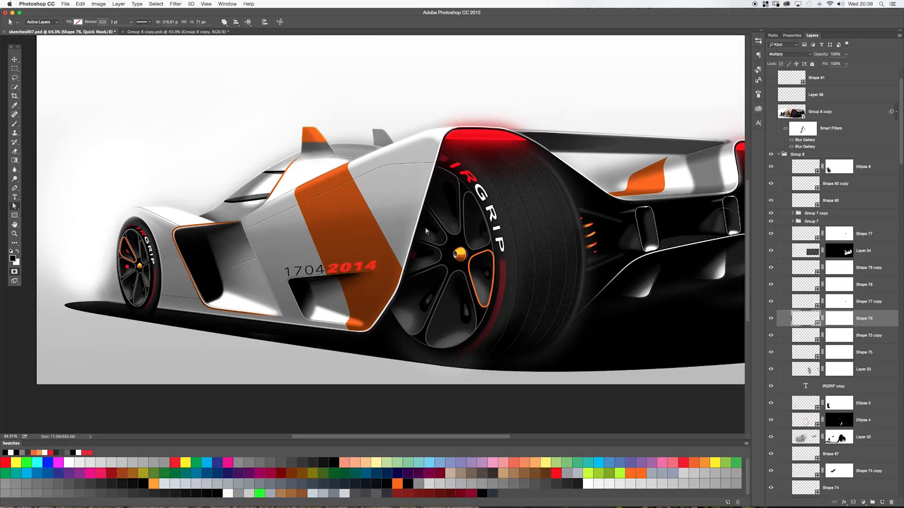
left_click(770, 319)
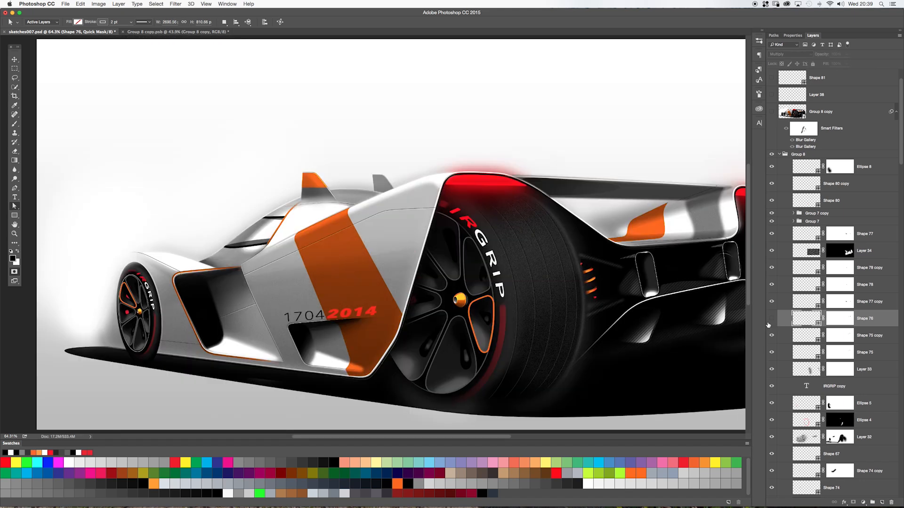
left_click(770, 318)
Toggle Layer 33's visibility repeatedly and select it to examine its faint effect on the car.
left_click(772, 370)
left_click(772, 371)
left_click(772, 372)
left_click(773, 371)
left_click(808, 372)
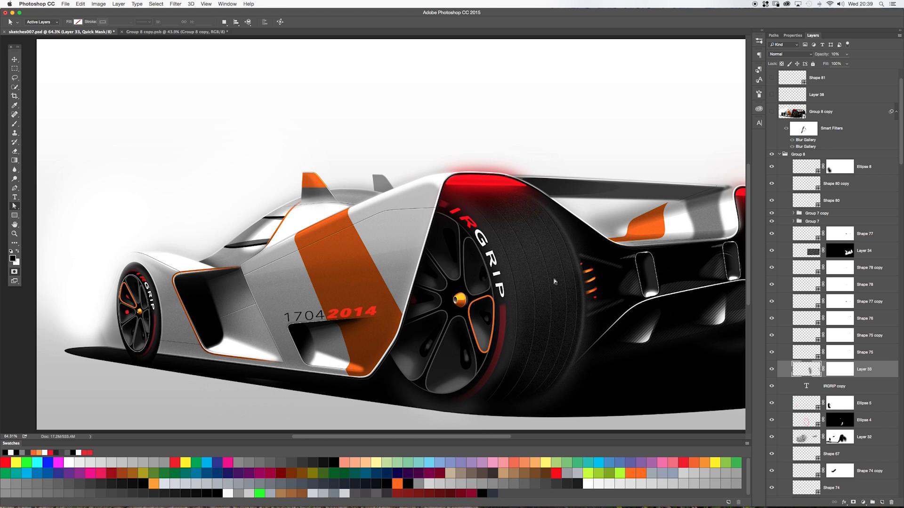
left_click_drag(520, 274, 458, 270)
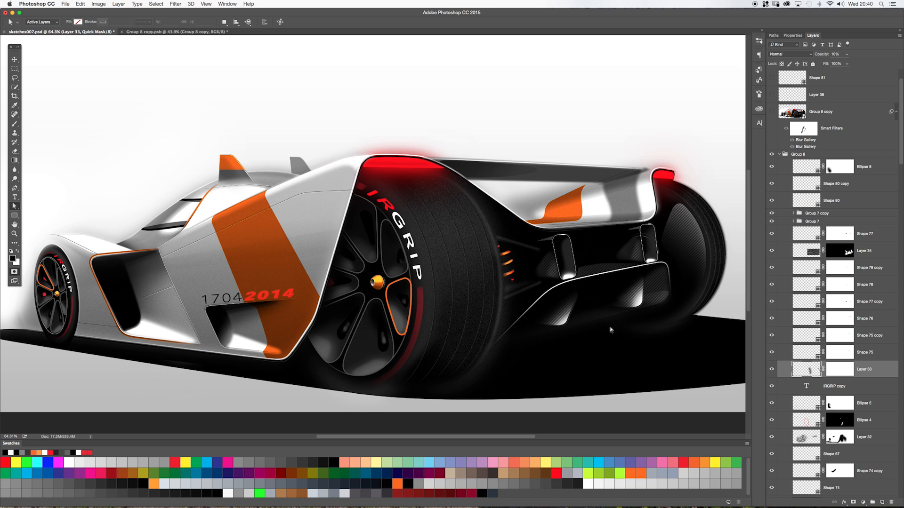
Select the IRGRIP copy text layer and toggle its visibility to examine the lettering on the front wheel.
left_click(771, 386)
left_click(800, 386)
key("z")
left_click_drag(91, 286, 217, 280)
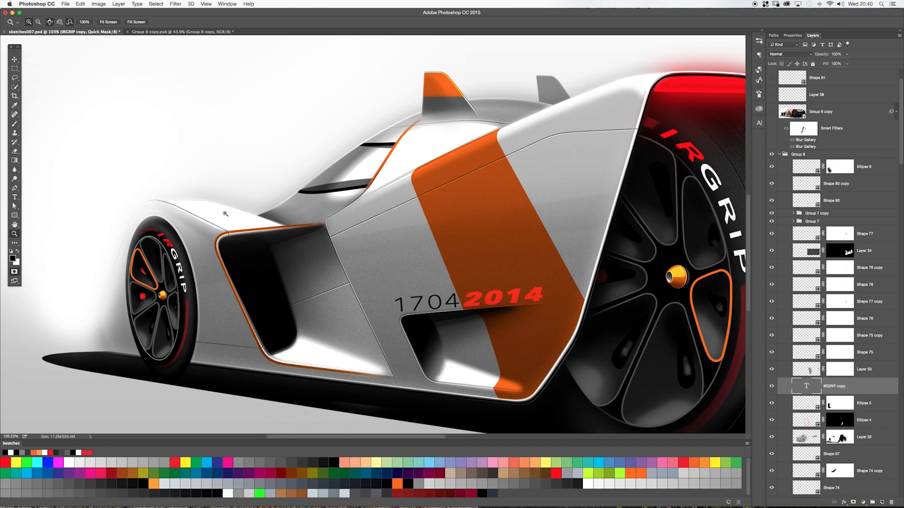
left_click(771, 387)
left_click(771, 386)
Reveal the curved path that carries the IRGRIP copy lettering around the front tire.
key("a")
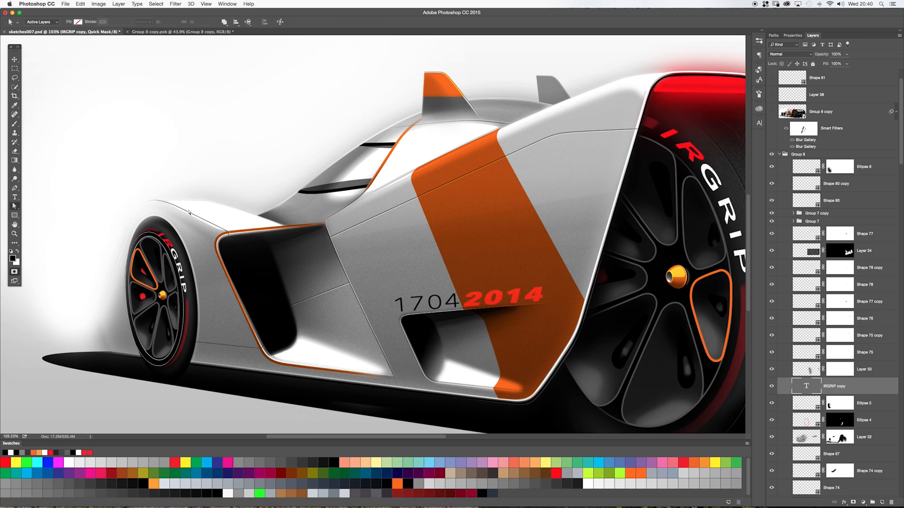
left_click_drag(165, 231, 148, 229)
left_click(147, 241)
left_click(15, 215)
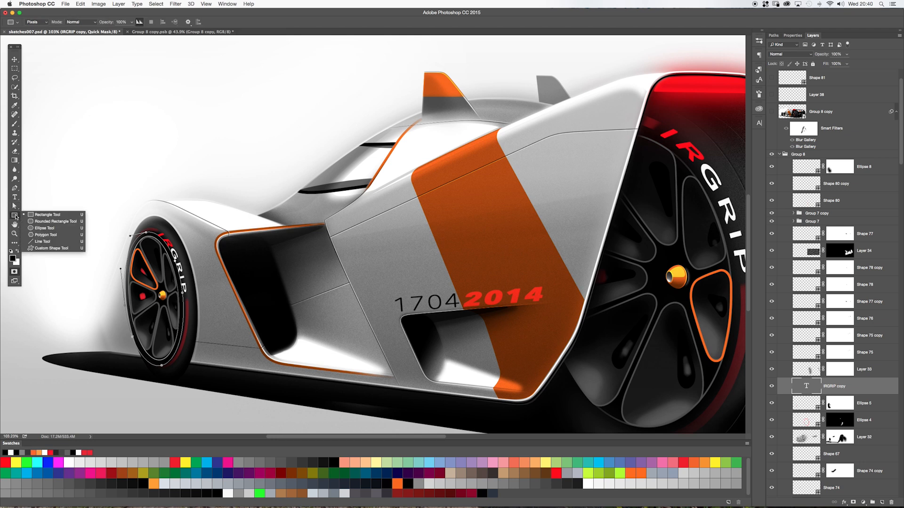
left_click(36, 228)
left_click_drag(112, 76, 195, 175)
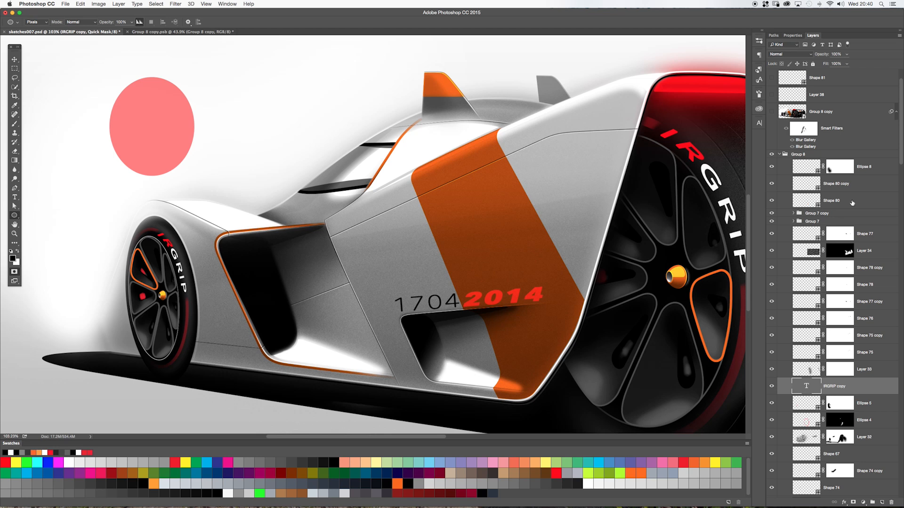
scroll(877, 323, "down", 15)
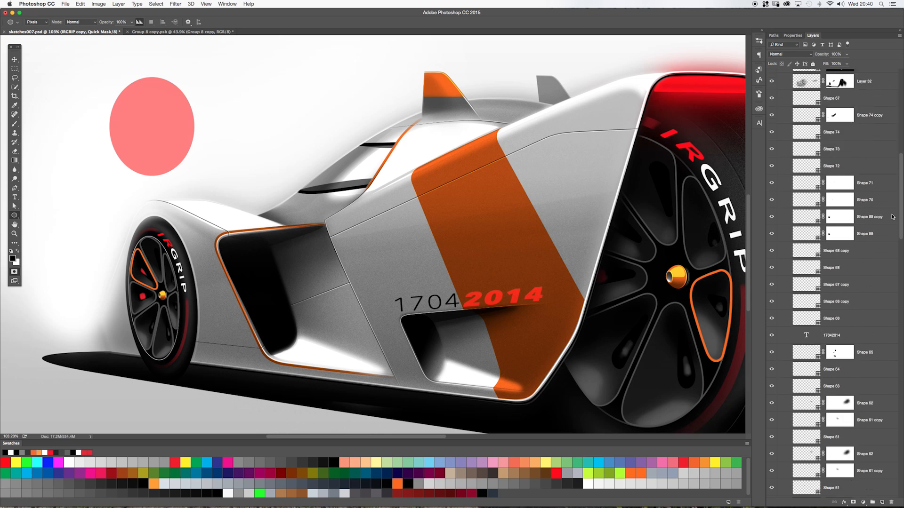
scroll(876, 322, "up", 15)
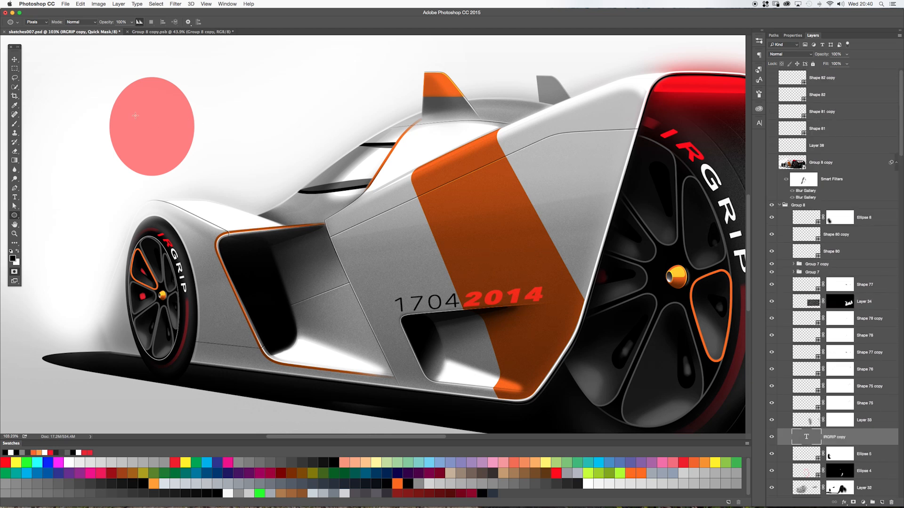
key("a")
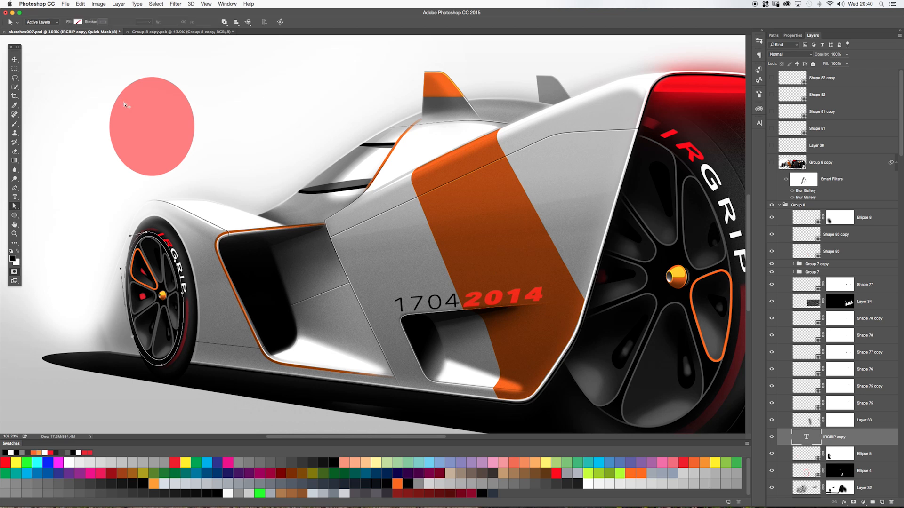
key("alt+super+z")
Draw a vector ellipse shape about 234 × 304 px above the front wheel and fill it black.
left_click(15, 216)
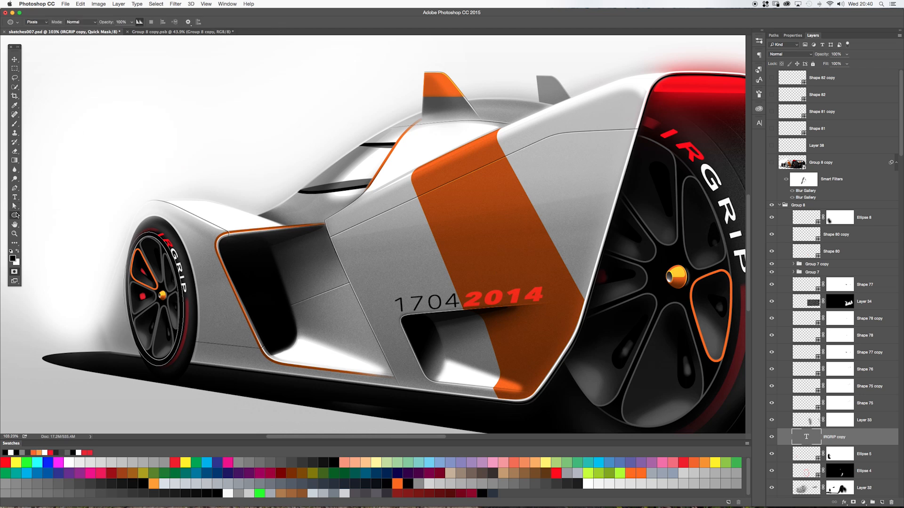
left_click(36, 22)
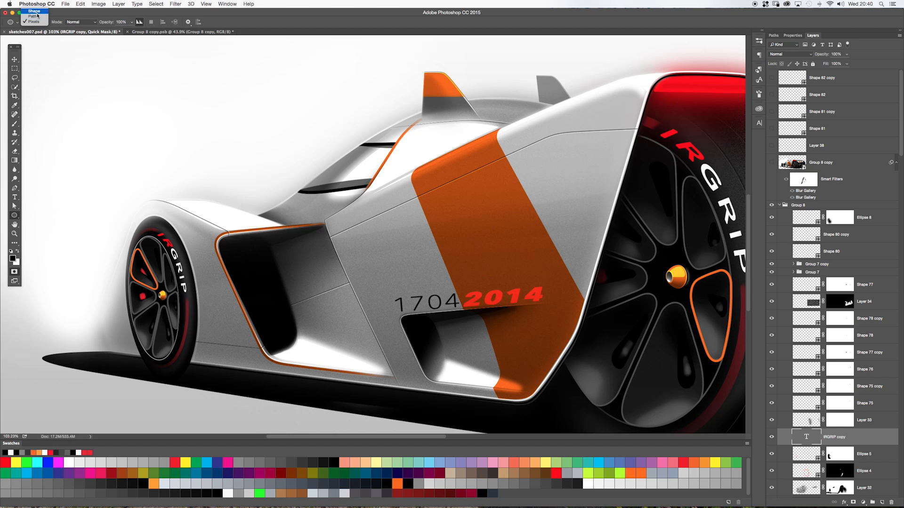
left_click(34, 11)
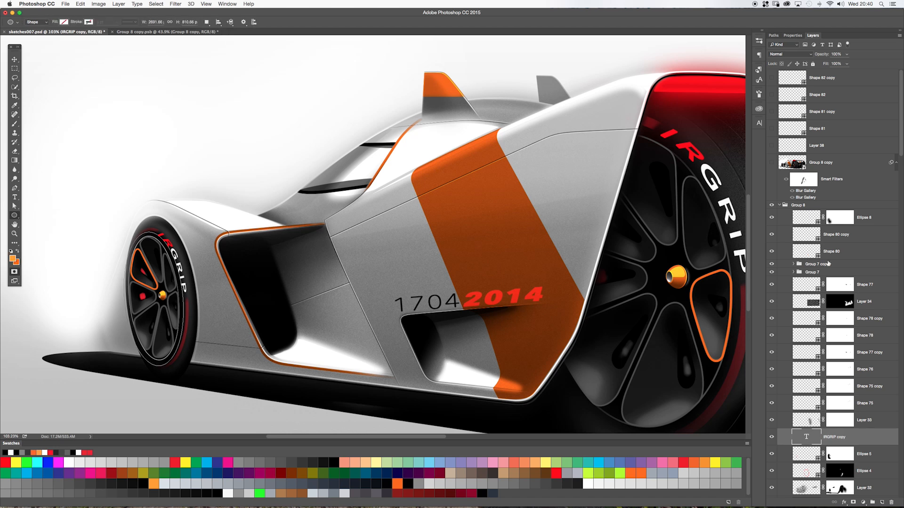
left_click_drag(94, 71, 178, 181)
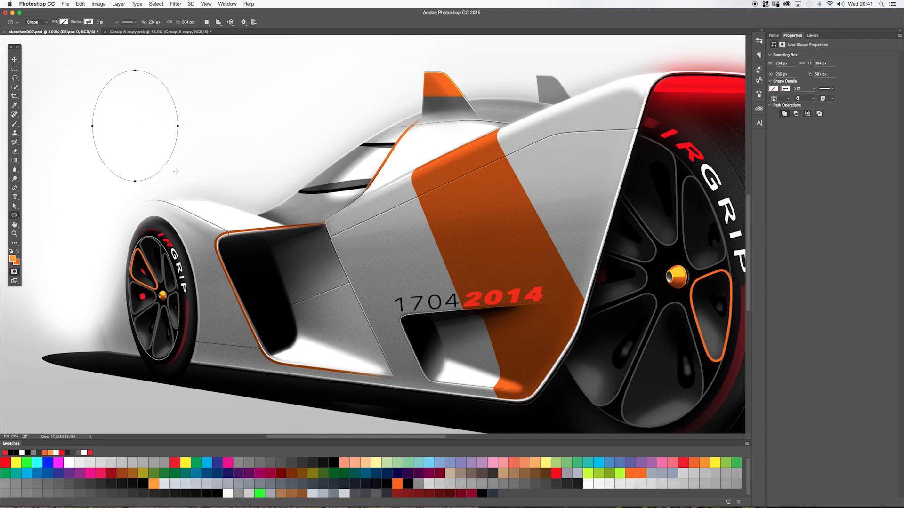
left_click(64, 22)
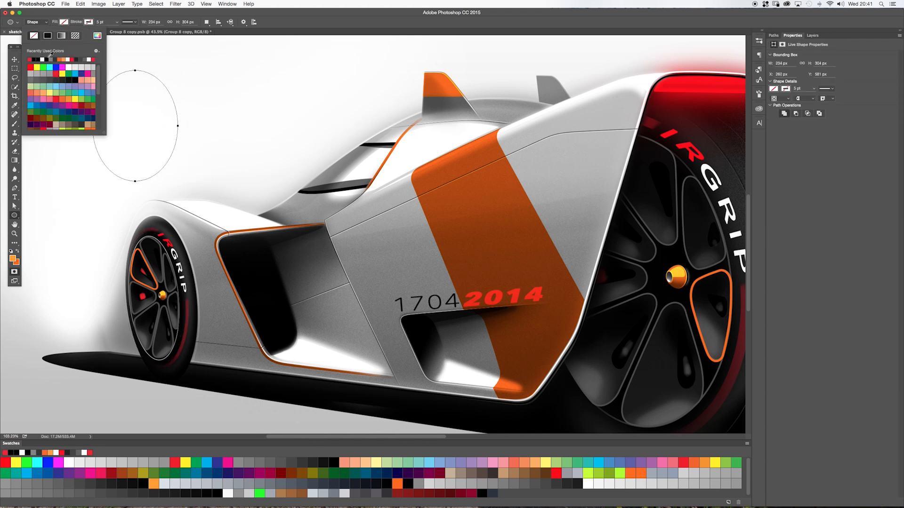
left_click(50, 56)
left_click(163, 63)
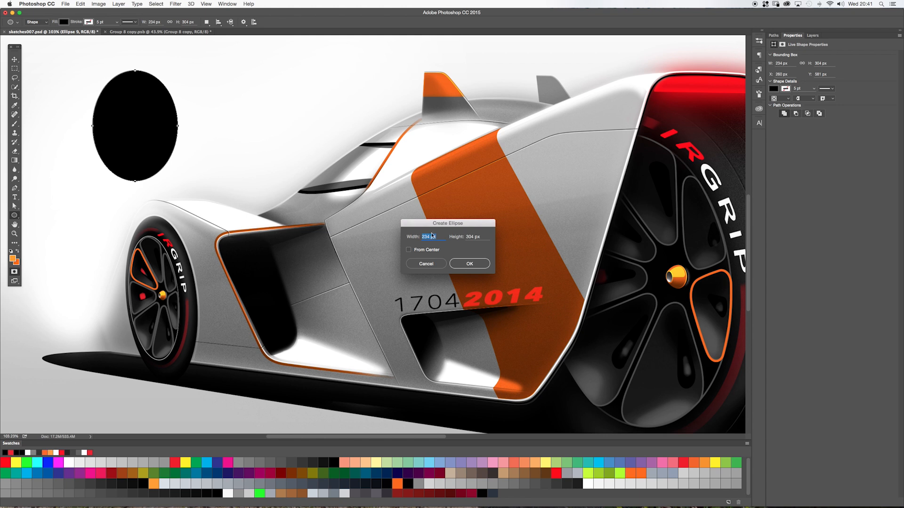
left_click(426, 264)
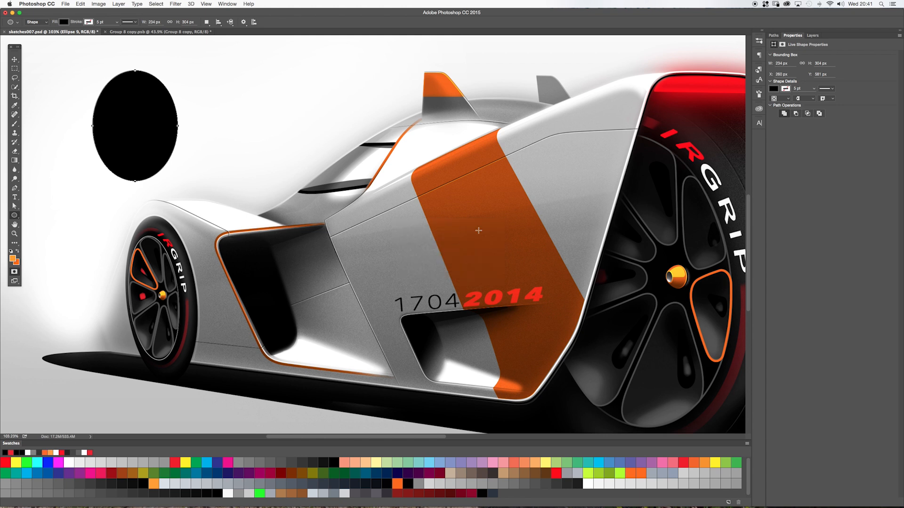
Toggle the new black ellipse's visibility in the layer list and leave it hidden.
left_click(812, 35)
left_click(772, 439)
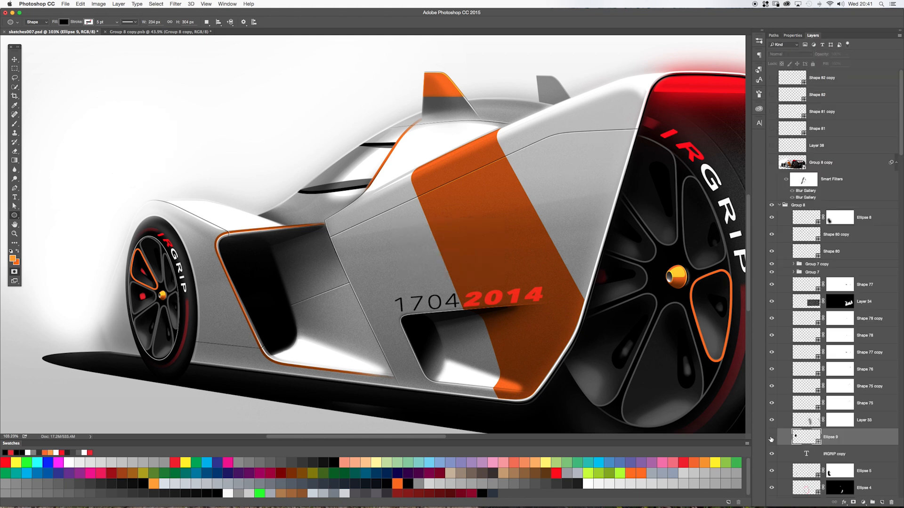
left_click(771, 438)
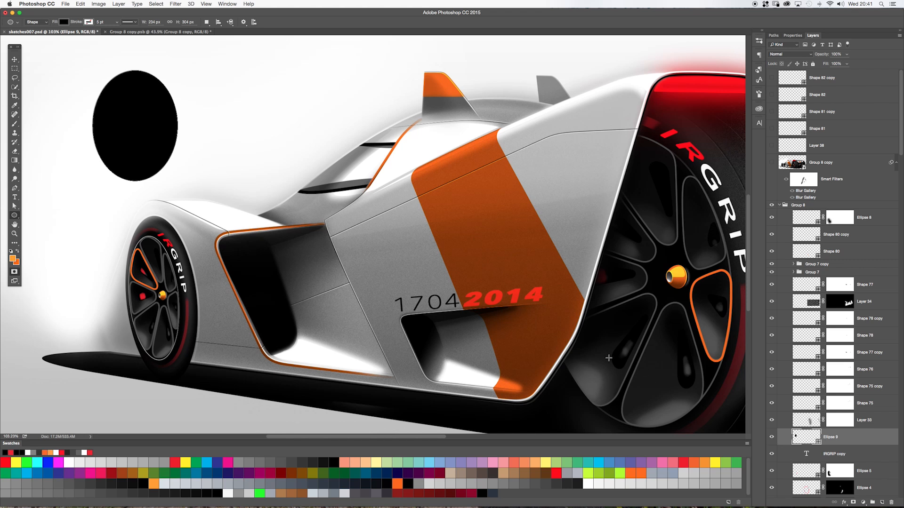
left_click(771, 437)
Toggle and select the IRGRIP copy text, try reshaping its curved path on the front wheel, and undo the change.
left_click(770, 456)
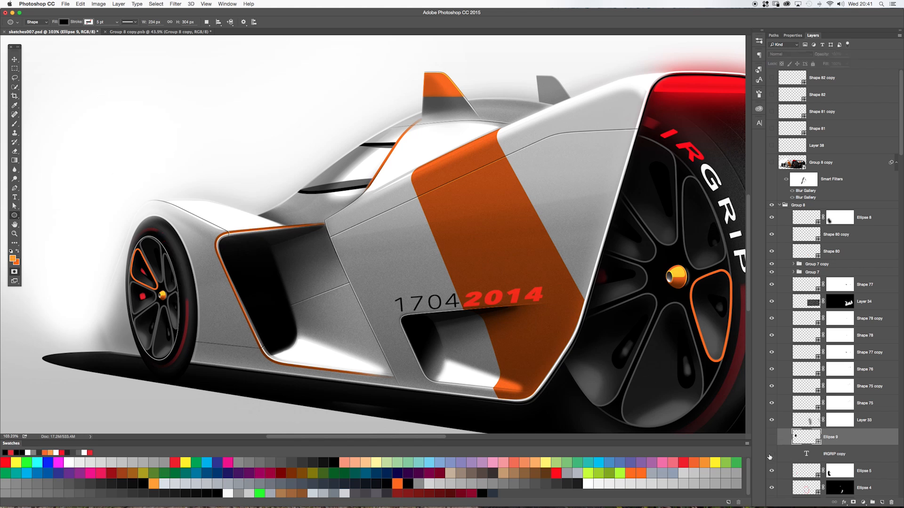
left_click(770, 455)
left_click(798, 455)
key("a")
left_click_drag(153, 232, 171, 254)
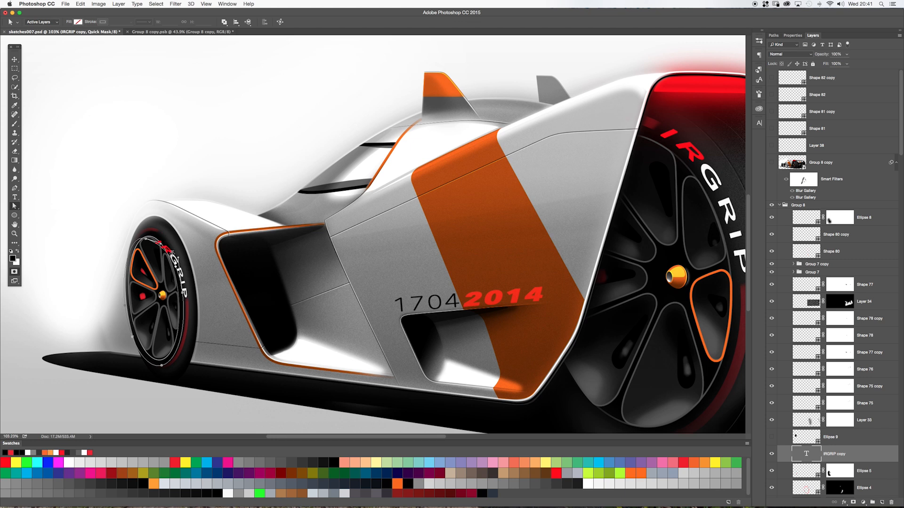
key("super+z")
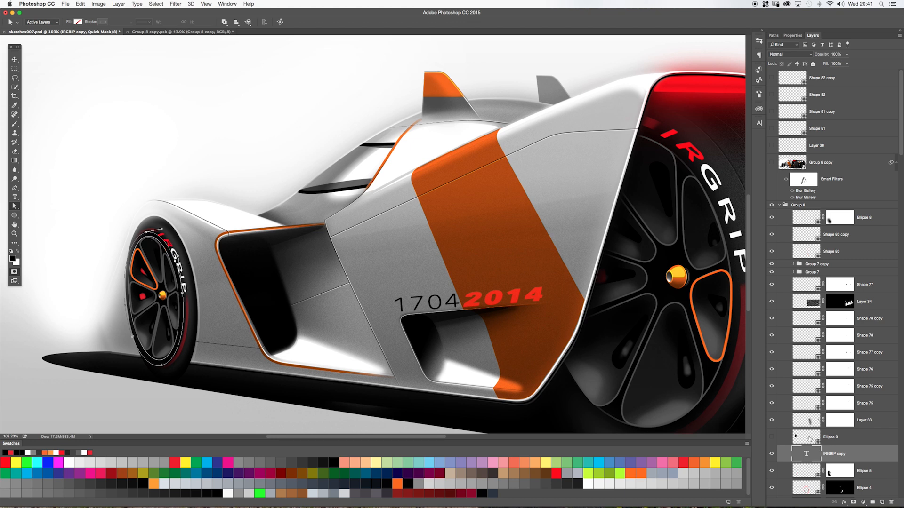
Show the hidden black ellipse and add sample lettering along its outline.
left_click(808, 439)
left_click(771, 437)
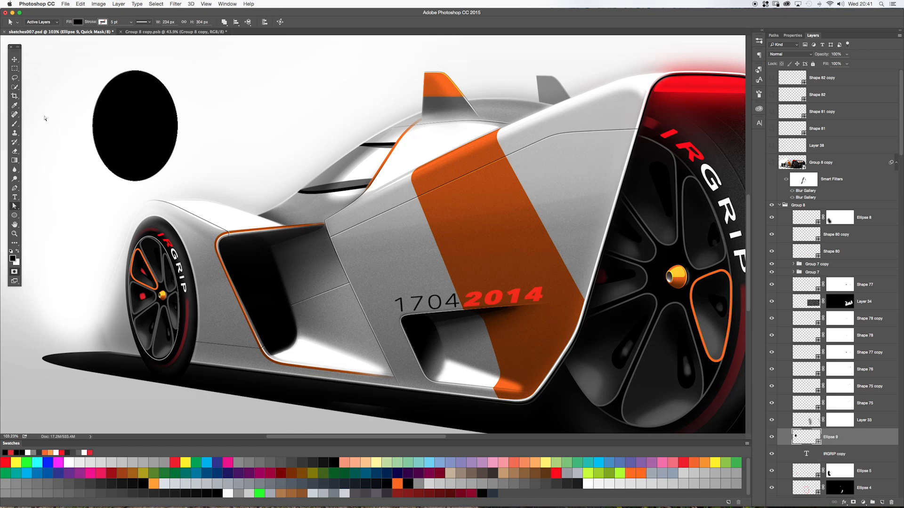
key("t")
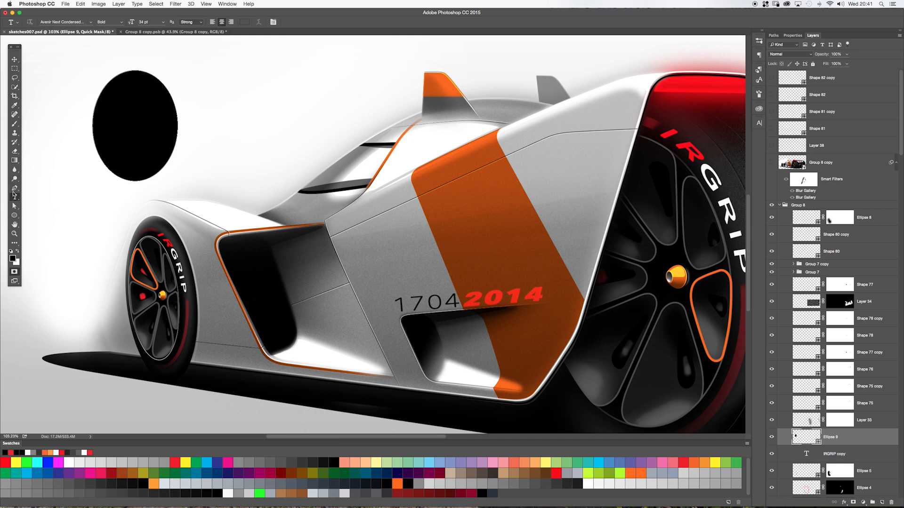
left_click(151, 72)
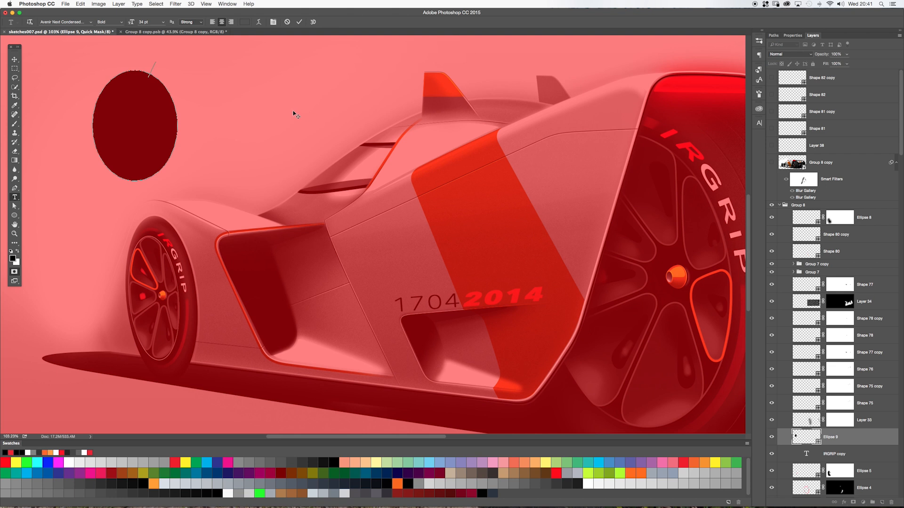
type("IRGRIP")
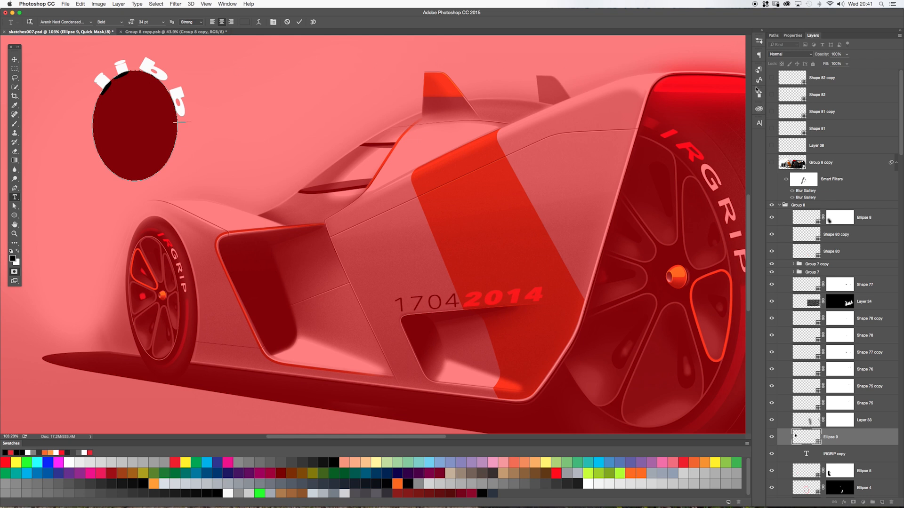
Examine the Character settings for the sample lettering's font, size, tracking and scaling, and close them.
left_click(758, 124)
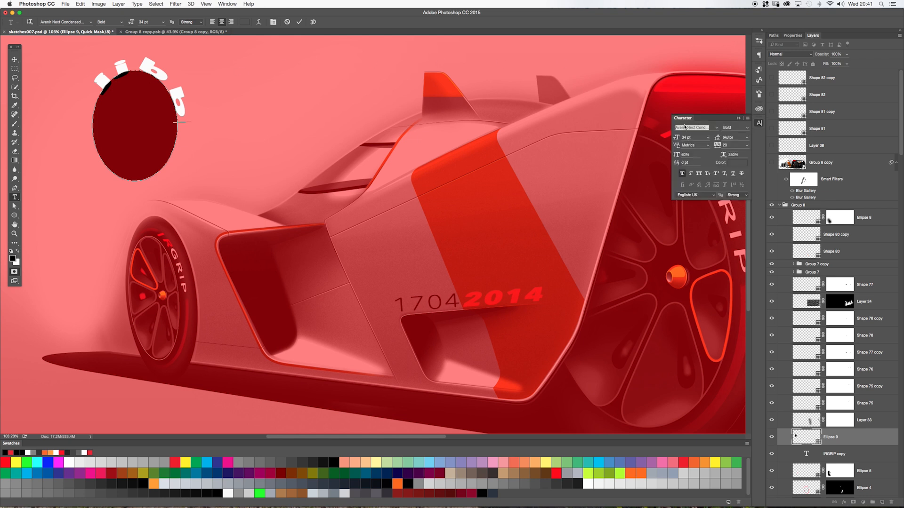
left_click(234, 5)
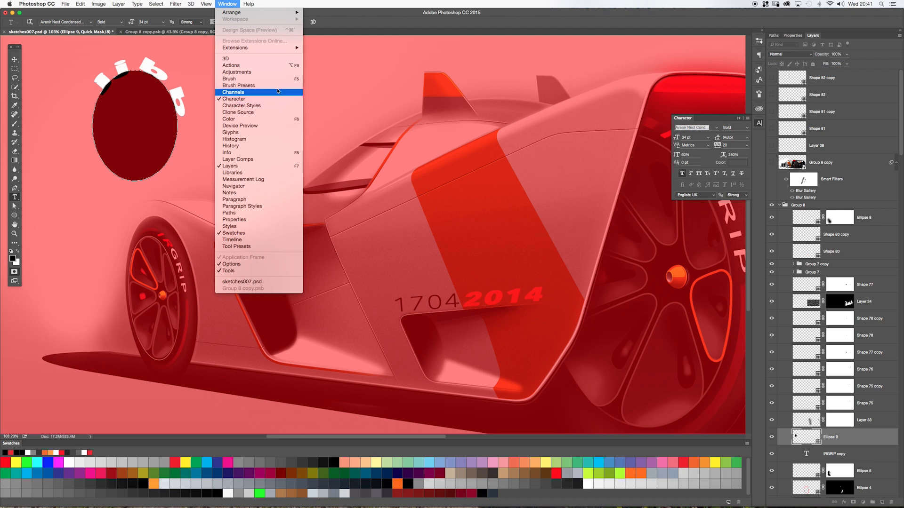
left_click(327, 6)
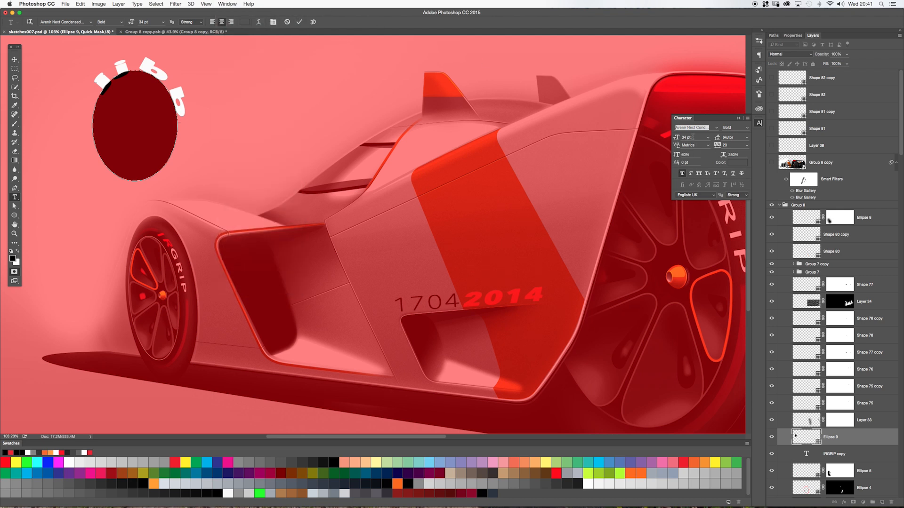
left_click(691, 137)
left_click(747, 118)
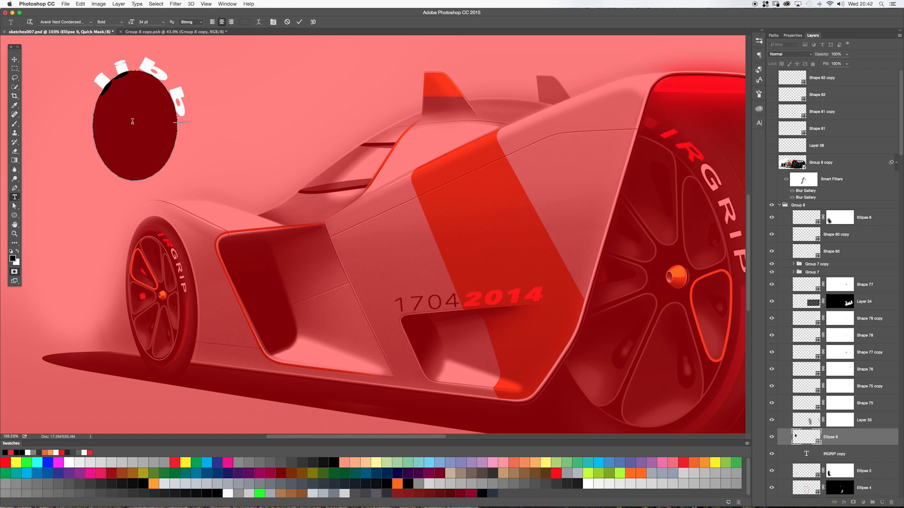
Commit the sample lettering, leaving Quick Mask mode, and delete the black ellipse layer.
type("e")
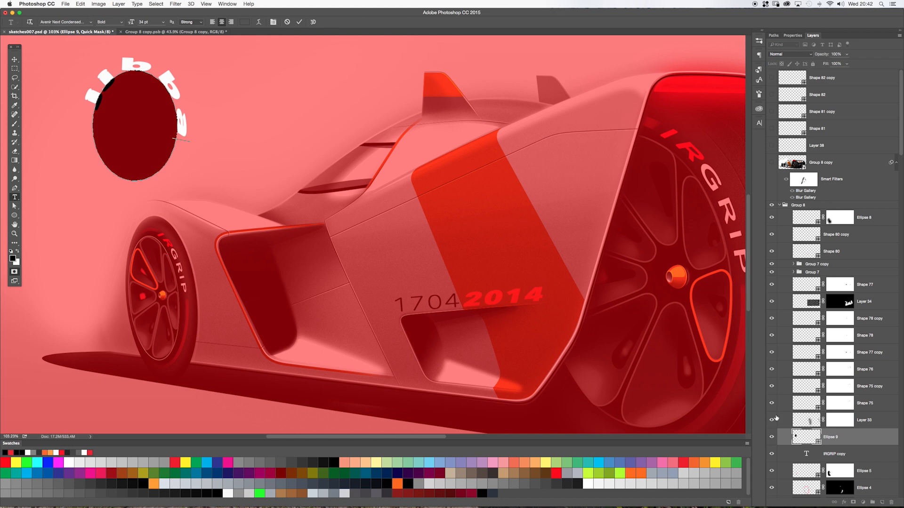
key("BackSpace")
key("super+Return")
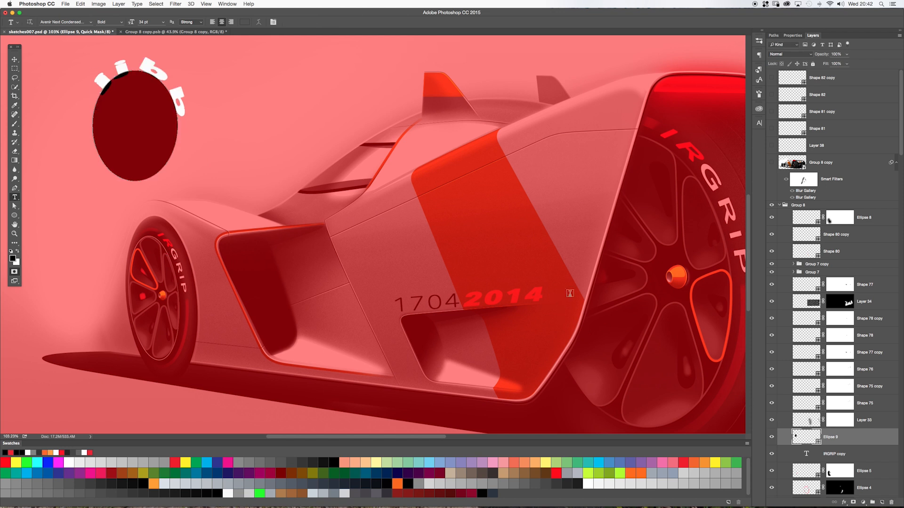
key("q")
key("BackSpace")
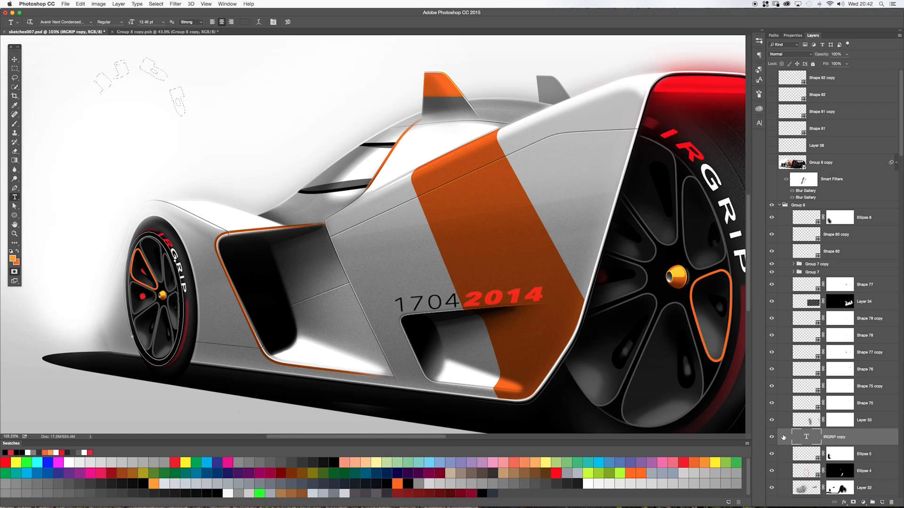
Try sliding the front tire's IRGRIP lettering along its path, undo the move and clear the selection.
key("a")
left_click(163, 239)
mouse_move(164, 239)
left_mouse_down()
mouse_move(144, 242)
mouse_move(160, 238)
left_mouse_up()
key("super+j")
key("super+alt+z")
key("super+alt+z")
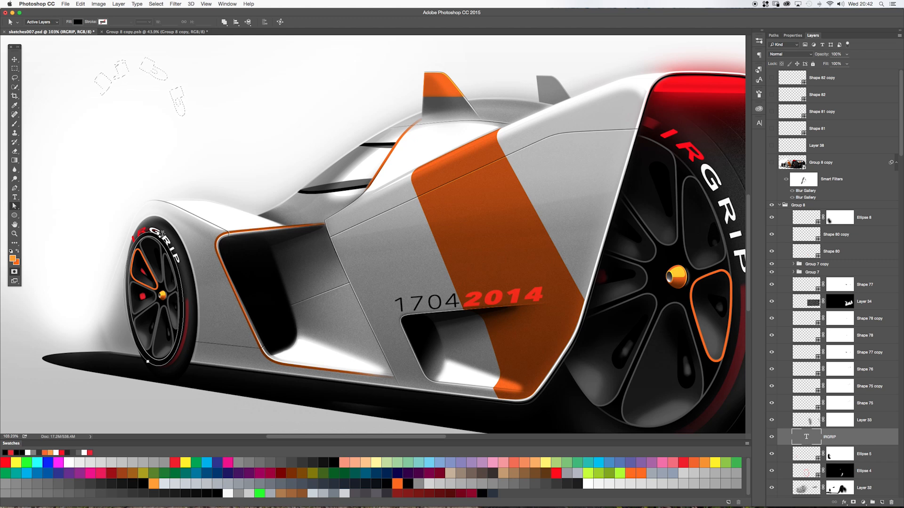
mouse_move(162, 233)
left_mouse_down()
mouse_move(183, 266)
mouse_move(162, 234)
mouse_move(135, 238)
left_mouse_up()
key("super+z")
key("super+Return")
key("super+d")
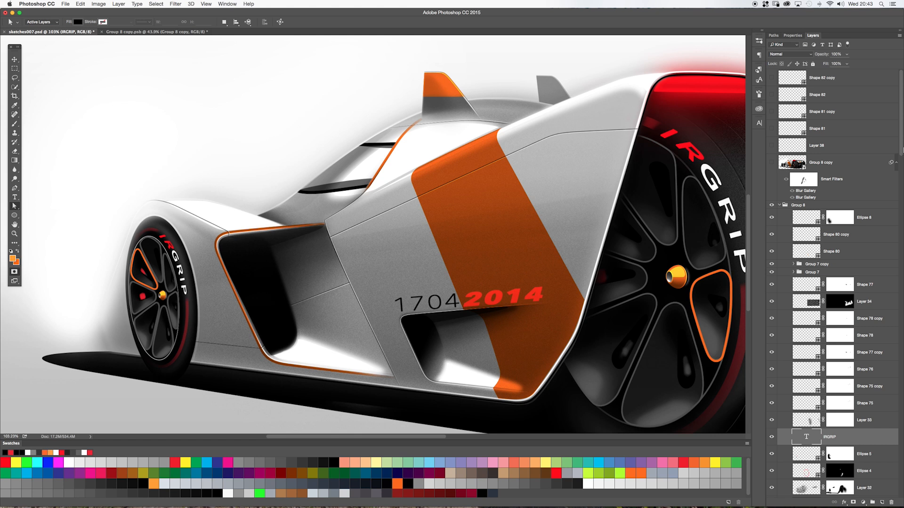
Add a two-line text box above the front wheel reading "ughv" and "hjv".
left_click_drag(901, 152, 899, 166)
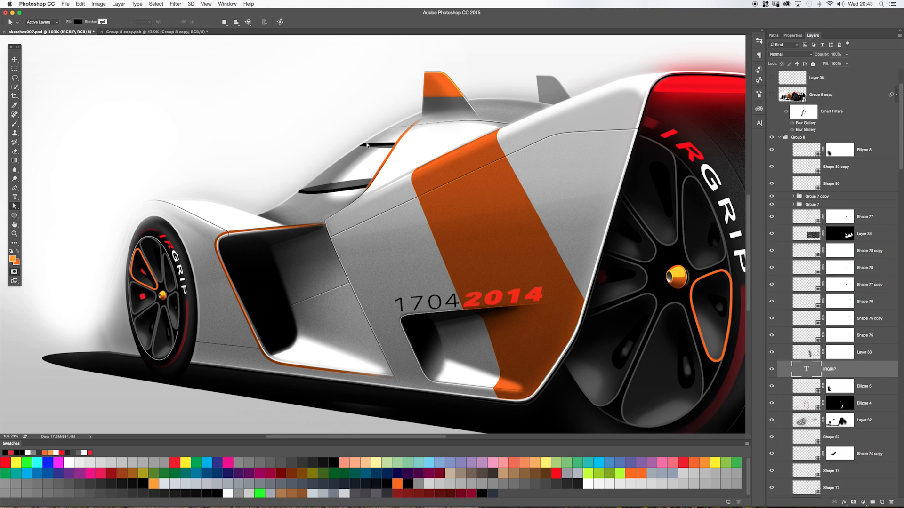
key("t")
left_click_drag(115, 66, 258, 134)
type("ughv")
key("Return")
type("hjv")
key("super+Return")
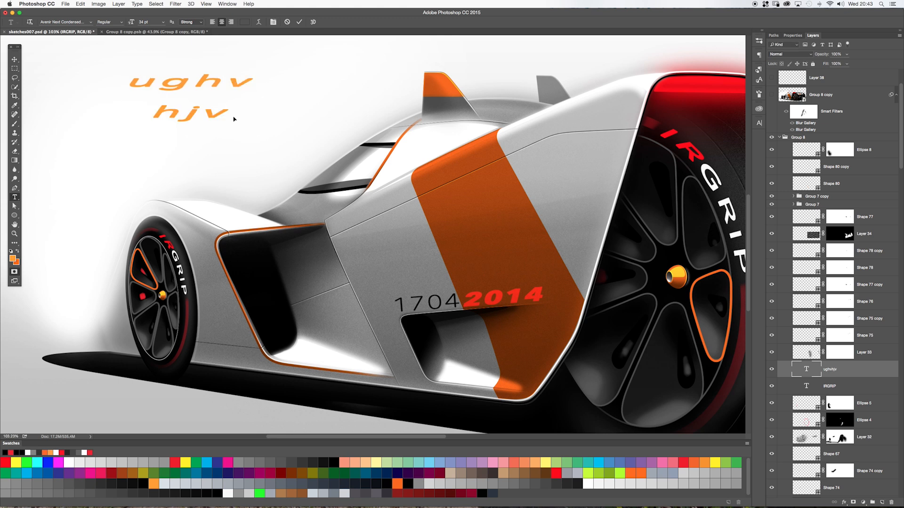
Check which Free Transform modes are offered for the live sample text, then close the transform.
key("super+t")
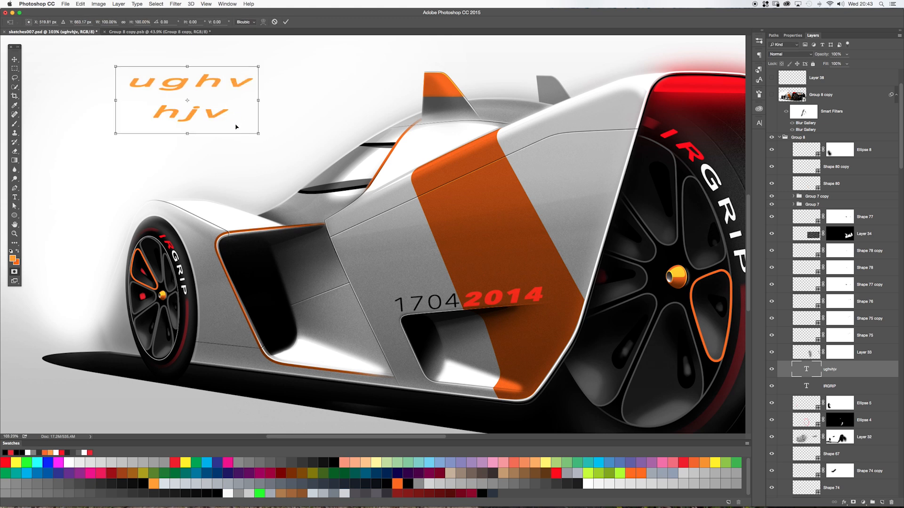
left_click(81, 3)
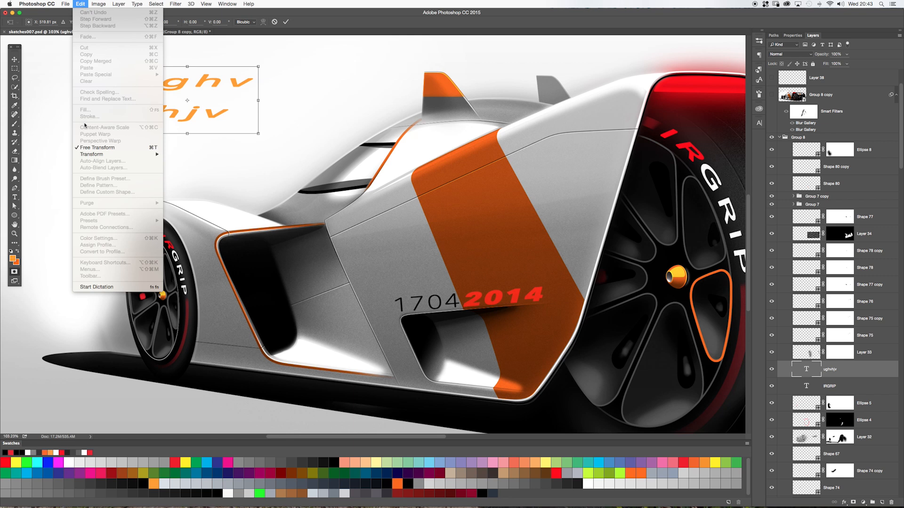
left_click(300, 15)
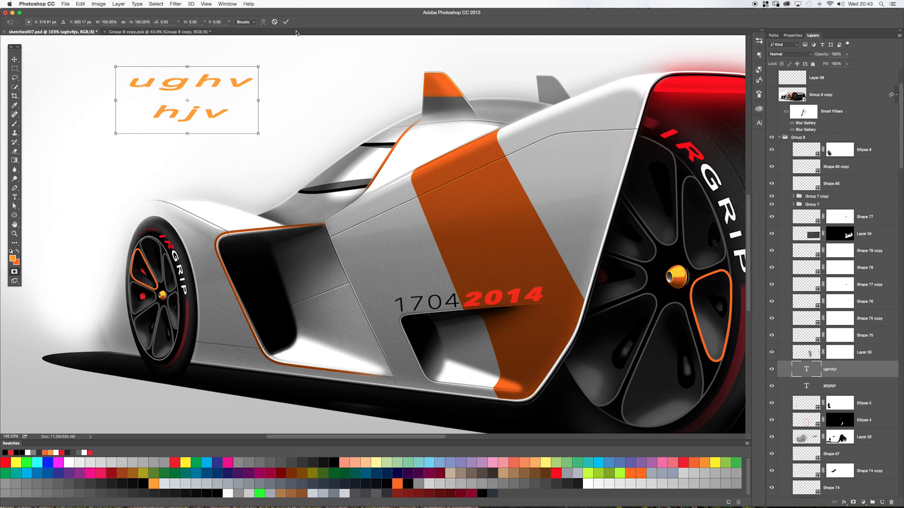
right_click(277, 105)
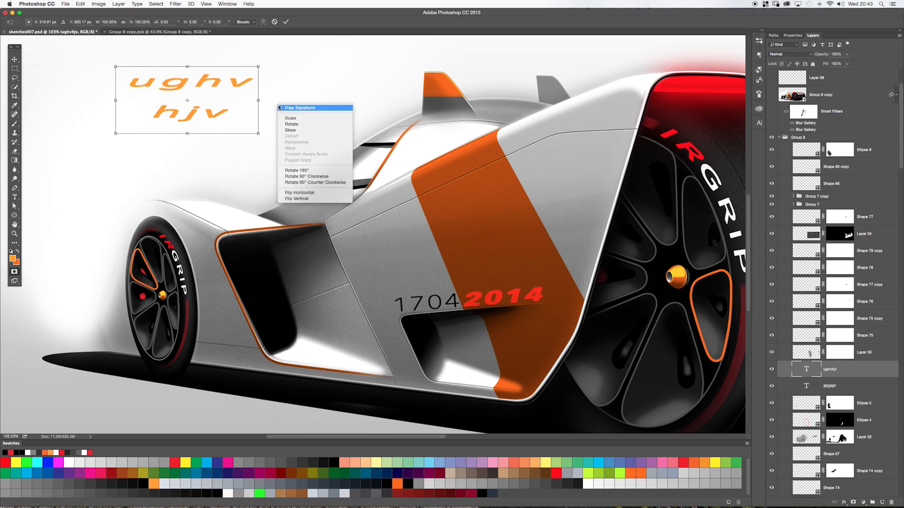
left_click(296, 131)
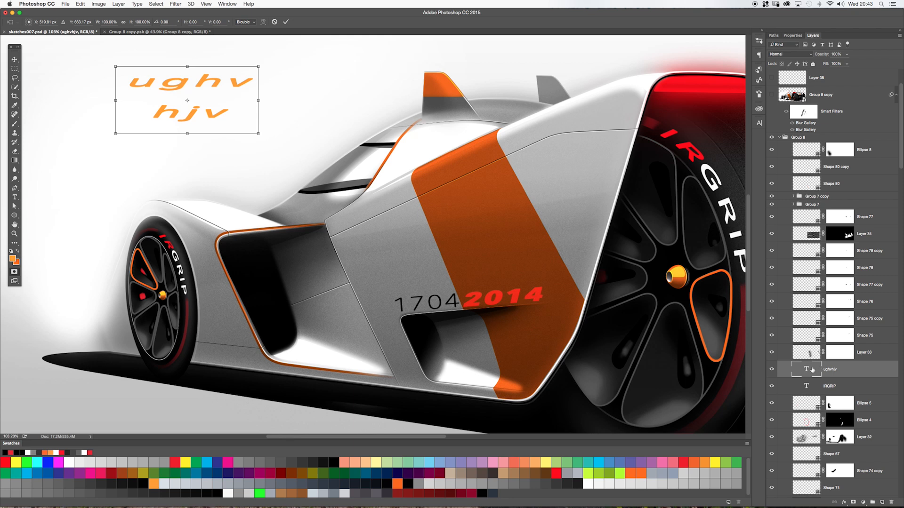
key("Return")
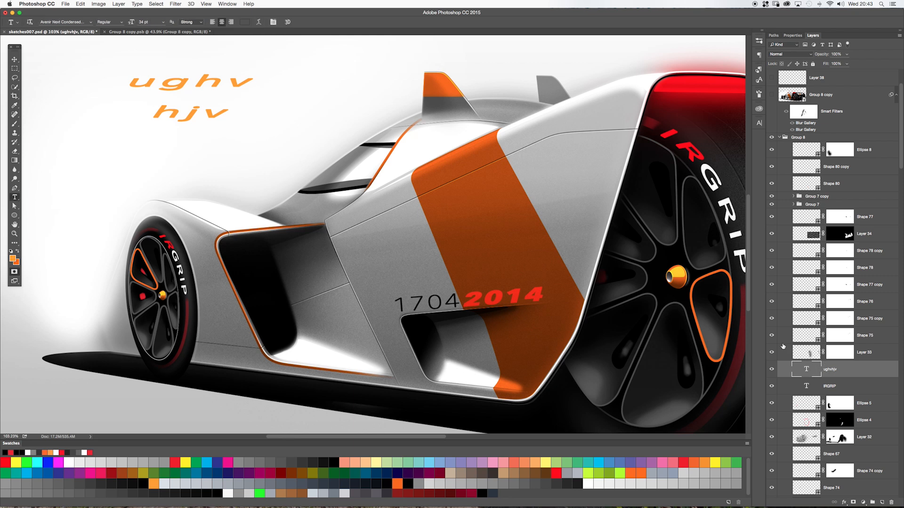
Rasterize the sample text layer and warp it with the Arch style at a bend of about 57.6%.
right_click(843, 370)
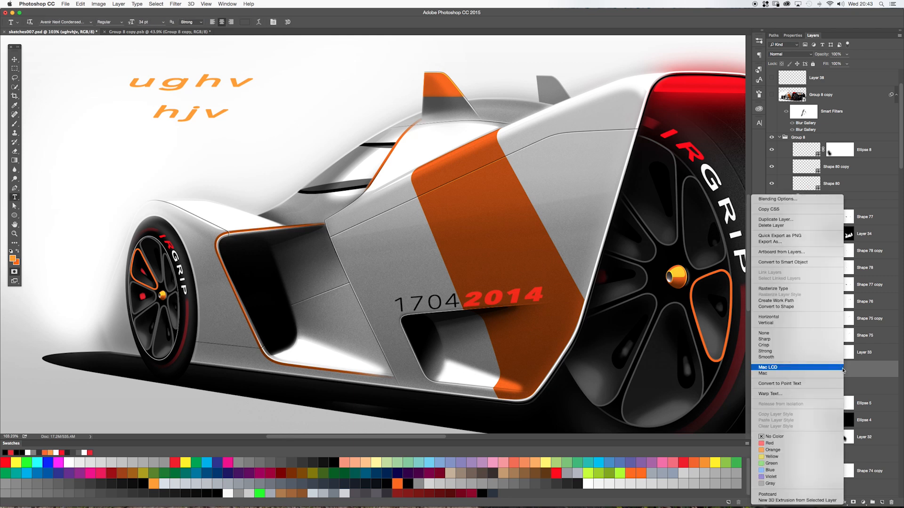
left_click(772, 289)
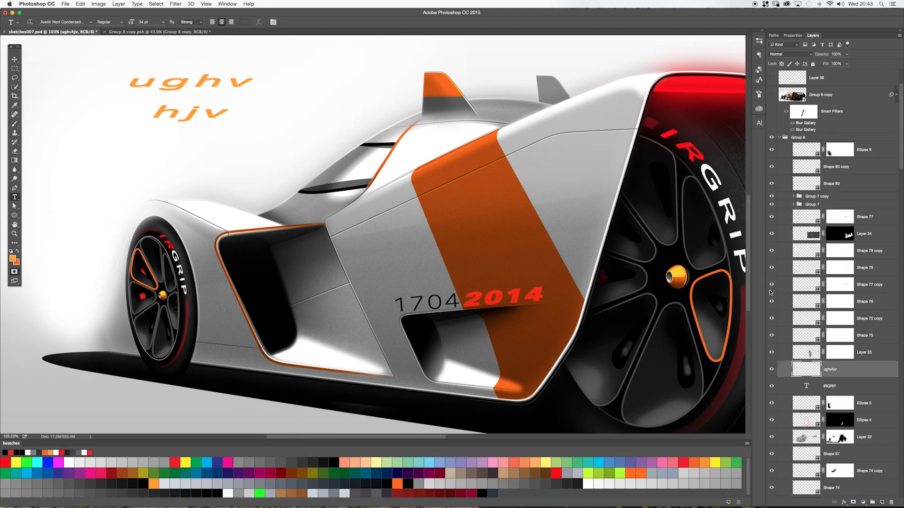
key("ctrl+t")
right_click(264, 116)
key("Escape")
right_click(288, 136)
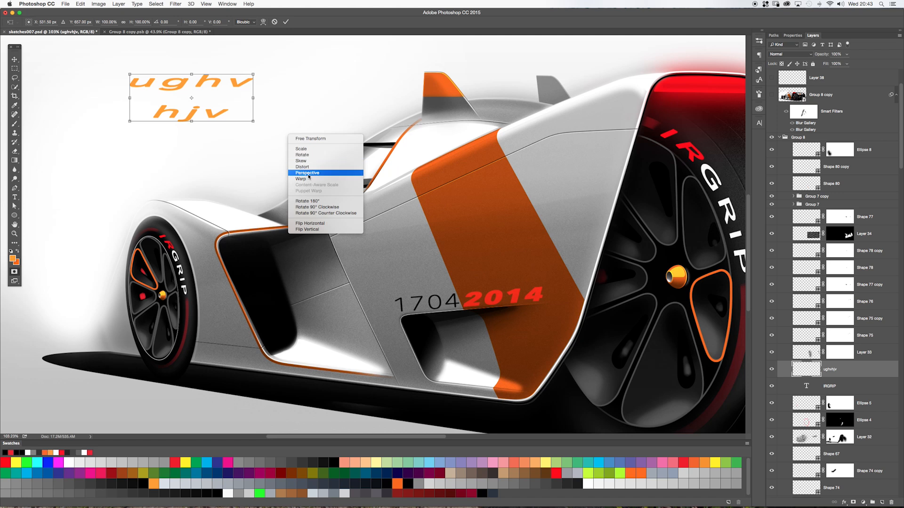
left_click(301, 179)
left_click(75, 24)
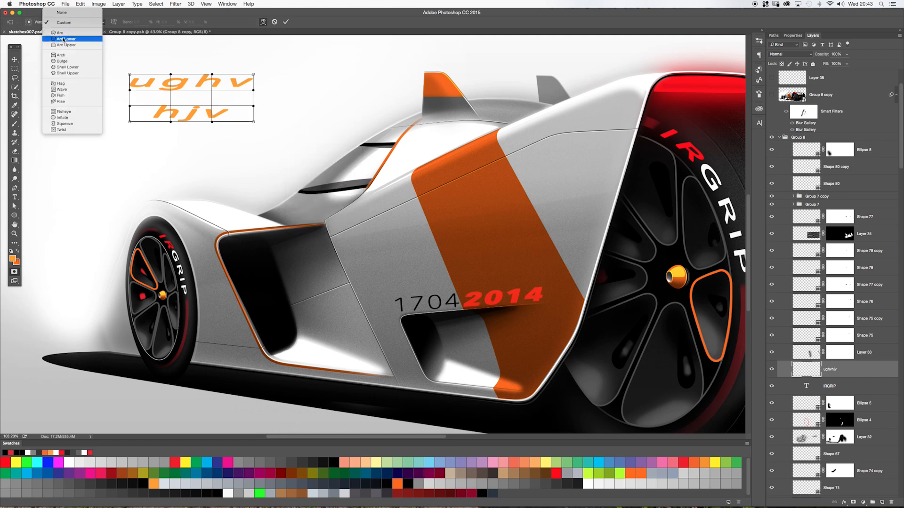
left_click(61, 55)
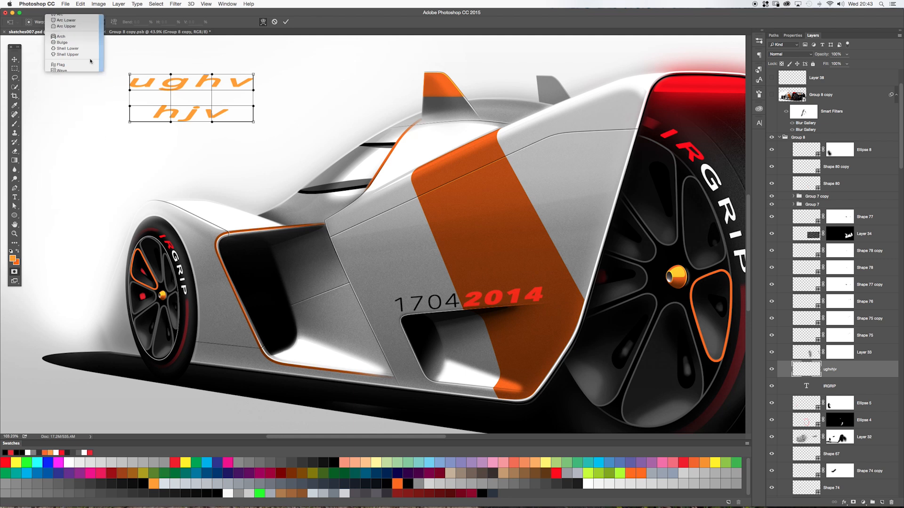
left_click_drag(191, 51, 191, 45)
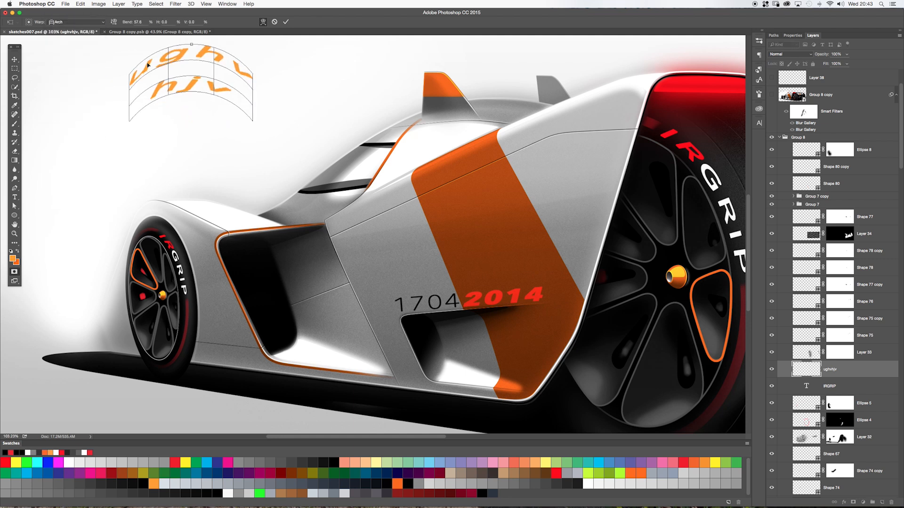
Stretch the arched sample text wider and flatten its height with Free Transform.
key("super+t")
left_click_drag(300, 91, 306, 85)
left_click_drag(217, 123, 218, 109)
key("Return")
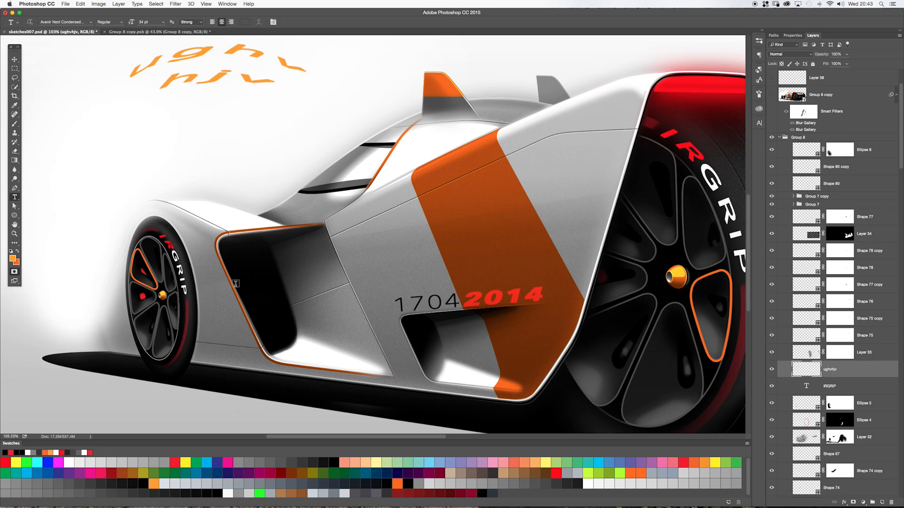
Move the warped sample text slightly lower above the front wheel, then delete its layer.
key("v")
left_click_drag(201, 81, 192, 123)
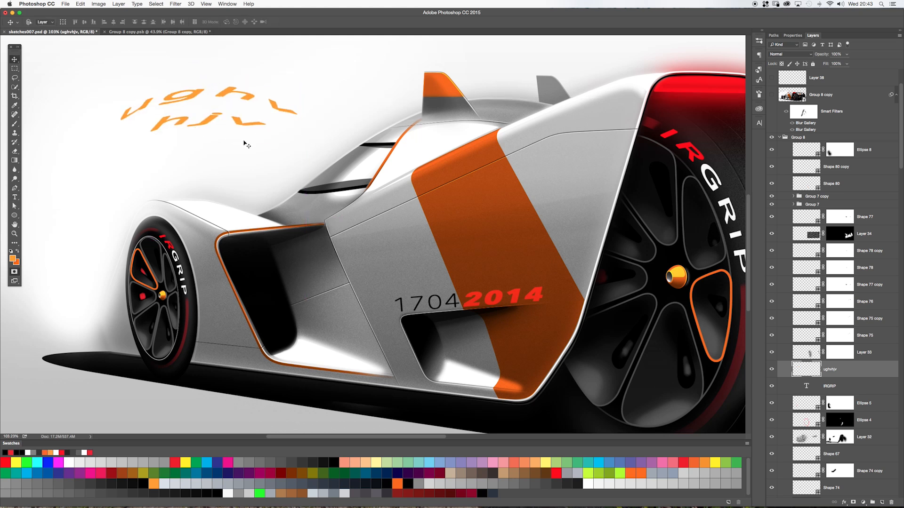
key("BackSpace")
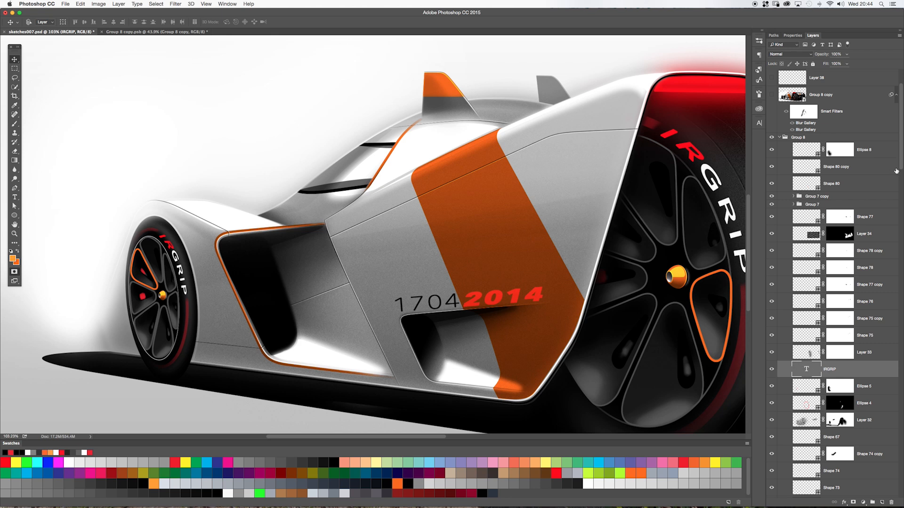
Select Layer 32 and toggle its visibility to examine its overlay effect on the car's side panel.
scroll(901, 163, "down", 4)
key("z")
left_click_drag(564, 216, 536, 213)
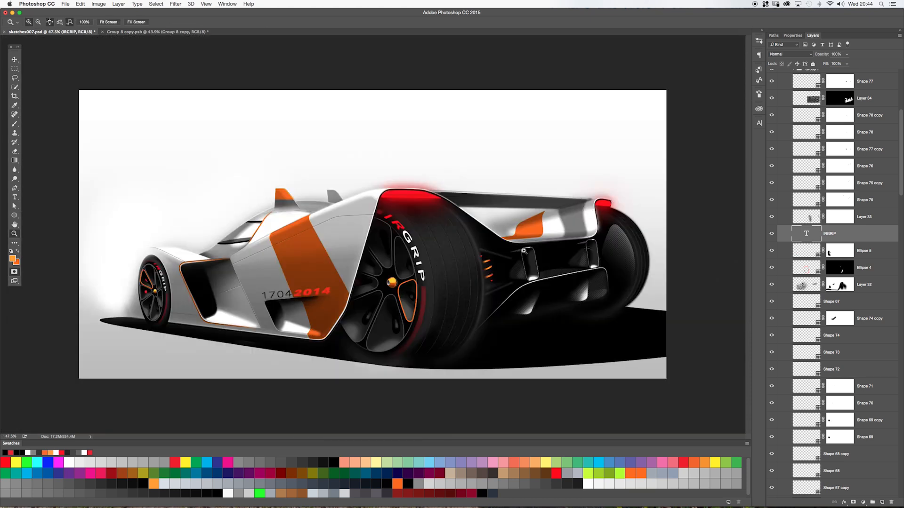
scroll(901, 189, "down", 1)
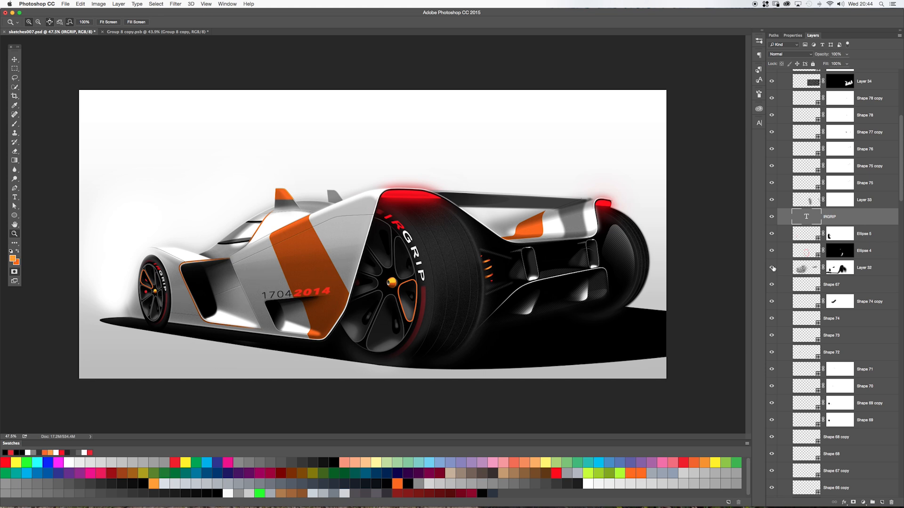
left_click(782, 270)
left_click_drag(261, 277, 297, 275)
left_click(771, 267)
left_click(771, 269)
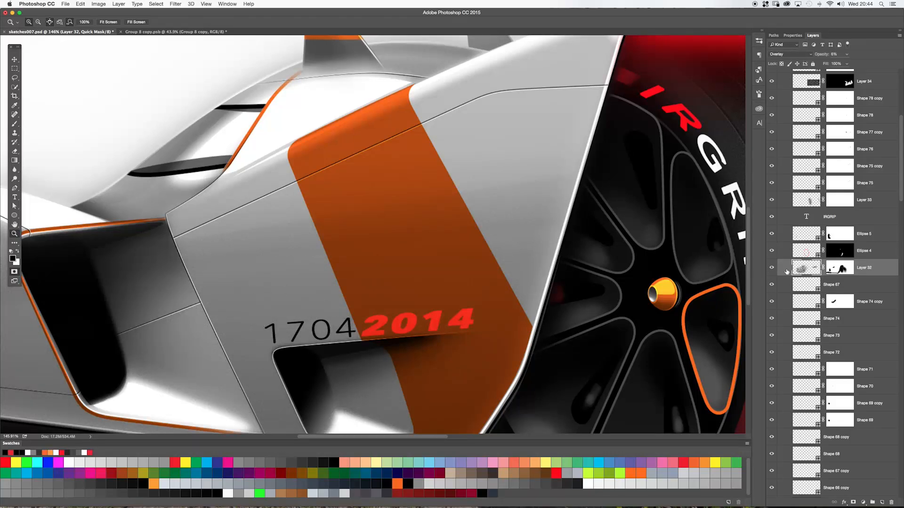
Hide Layer 32 with the whole car in view, and enlarge the Brush tip.
mouse_move(478, 235)
left_mouse_down()
mouse_move(459, 232)
mouse_move(473, 229)
left_mouse_up()
key("b")
left_click(773, 268)
key("bracketright")
key("bracketright")
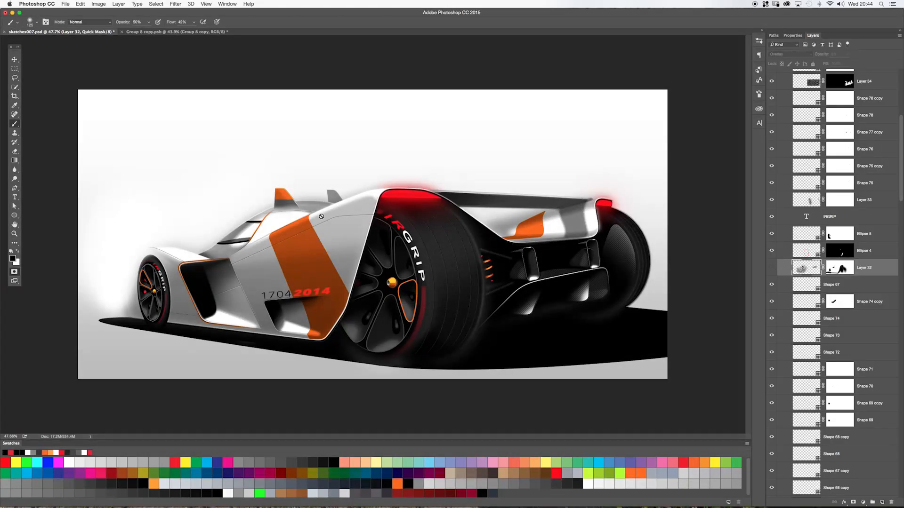
Create a new layer above Layer 32, enlarge the brush tip to 800 px and open the brush presets.
left_click(881, 501)
key("bracketright")
key("bracketright")
key("bracketright")
key("bracketright")
key("bracketright")
key("bracketright")
key("bracketright")
key("bracketright")
right_click(305, 208)
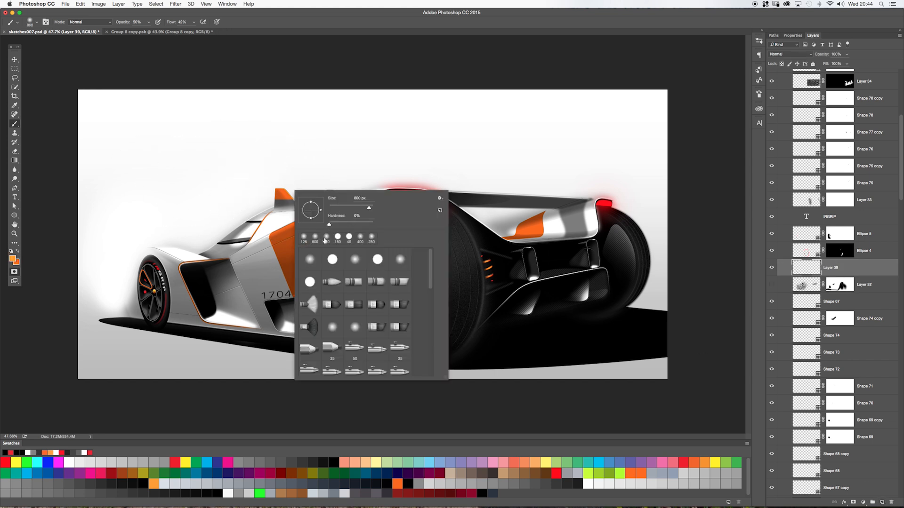
Try a round brush tip at 5000 px and the fan brush preset.
mouse_move(430, 267)
left_mouse_down()
mouse_move(424, 364)
mouse_move(428, 260)
left_mouse_up()
left_click(333, 260)
mouse_move(370, 209)
left_mouse_down()
mouse_move(379, 210)
mouse_move(349, 226)
left_mouse_up()
scroll(433, 271, "down", 2)
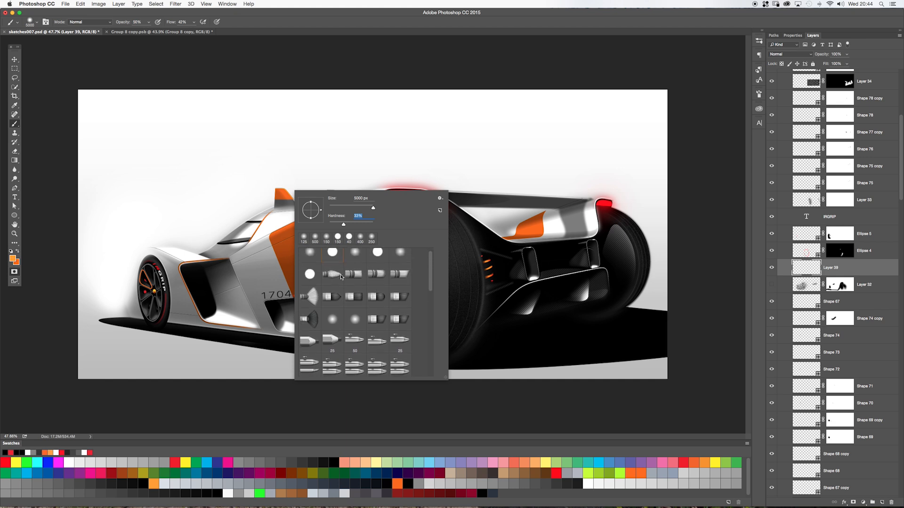
scroll(316, 280, "up", 1)
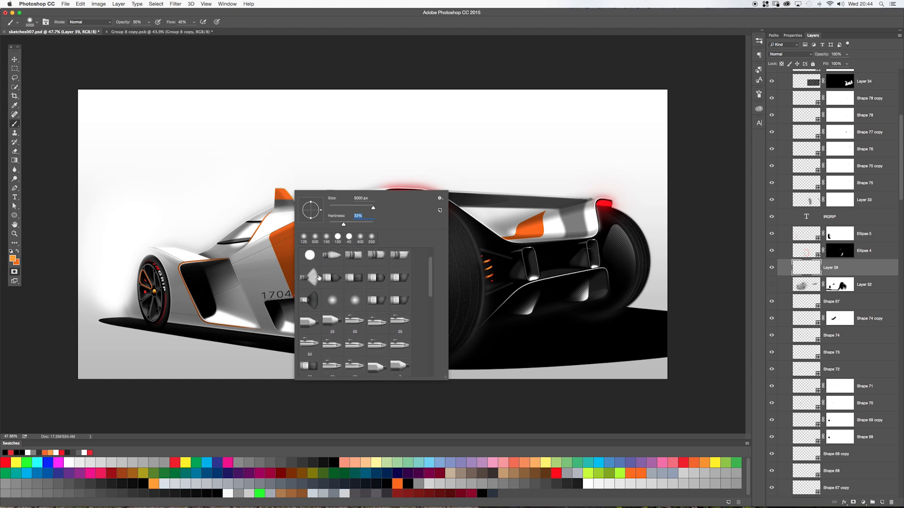
left_click(311, 279)
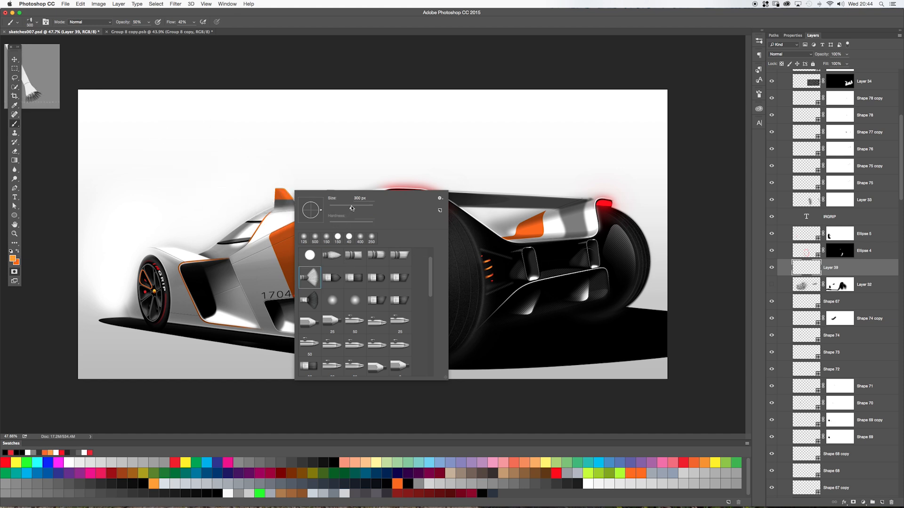
left_click(310, 255)
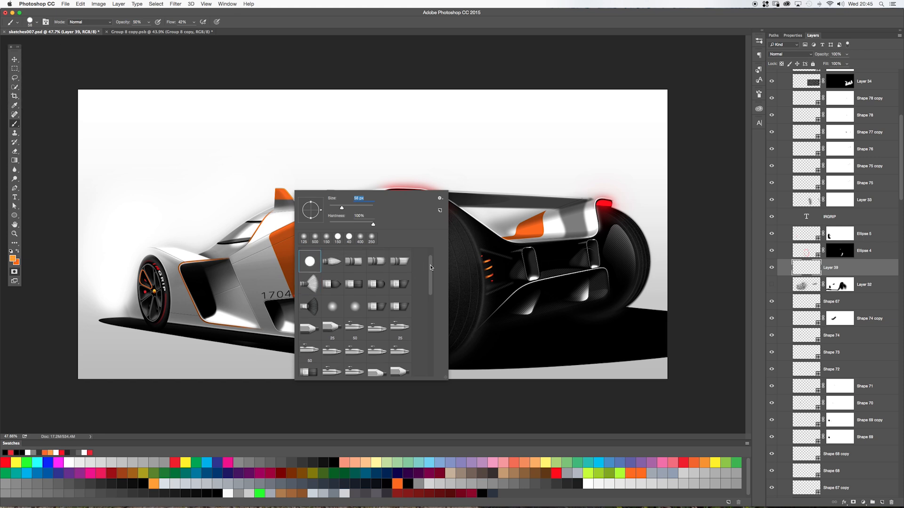
Choose a round brush tip with minimum hardness and a larger size, and raise the brush's opacity and flow.
scroll(354, 256, "up", 1)
left_click(331, 259)
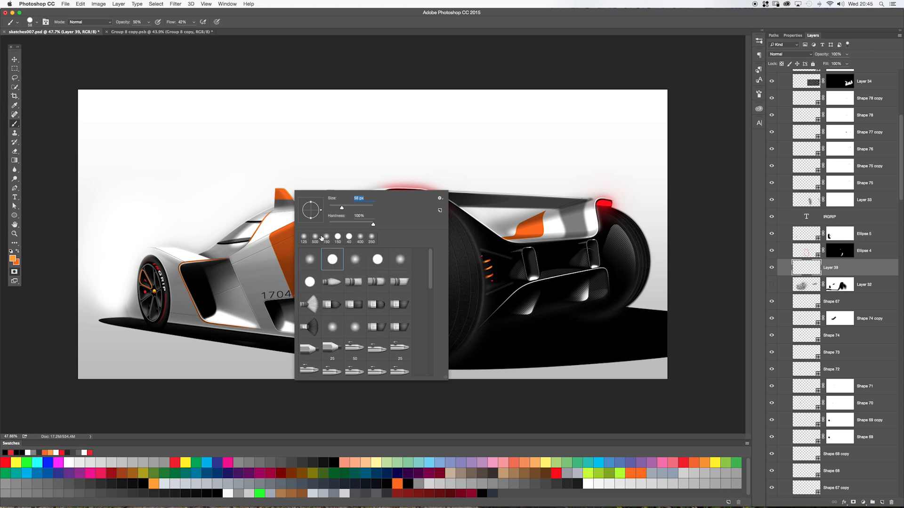
left_click(343, 224)
mouse_move(337, 225)
left_mouse_down()
mouse_move(351, 209)
mouse_move(287, 225)
left_mouse_up()
left_click_drag(351, 210, 356, 210)
left_click_drag(362, 211, 364, 210)
left_click(217, 66)
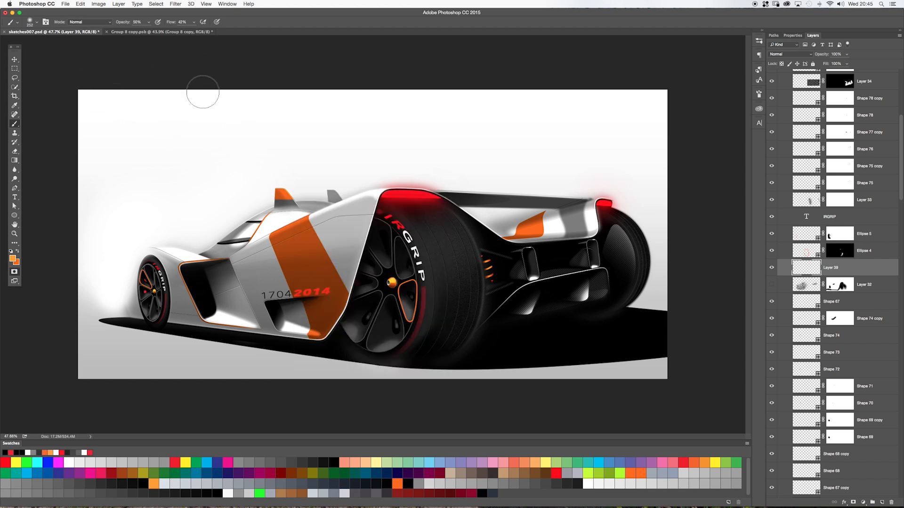
left_click(149, 22)
left_click_drag(148, 36, 198, 31)
left_click(194, 22)
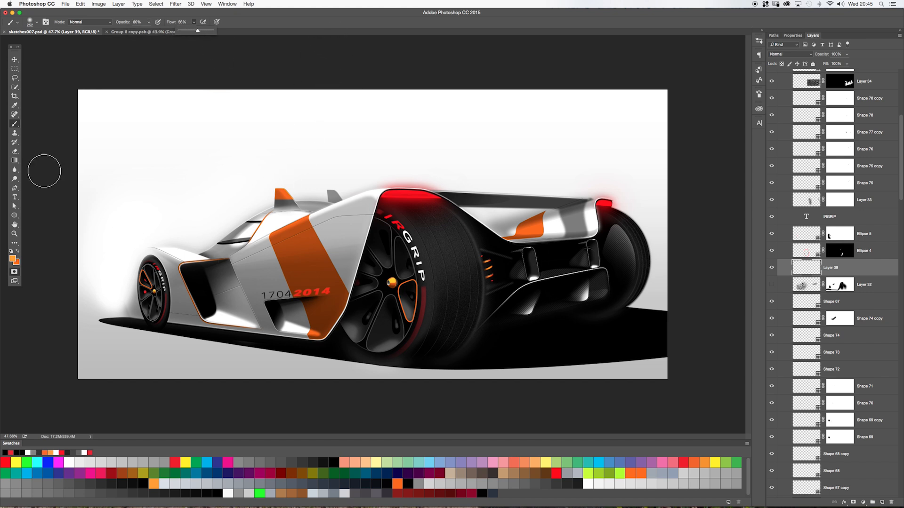
Set the foreground color to mid grey and paint over the car's side panel on the new layer.
left_click(13, 258)
left_click(412, 139)
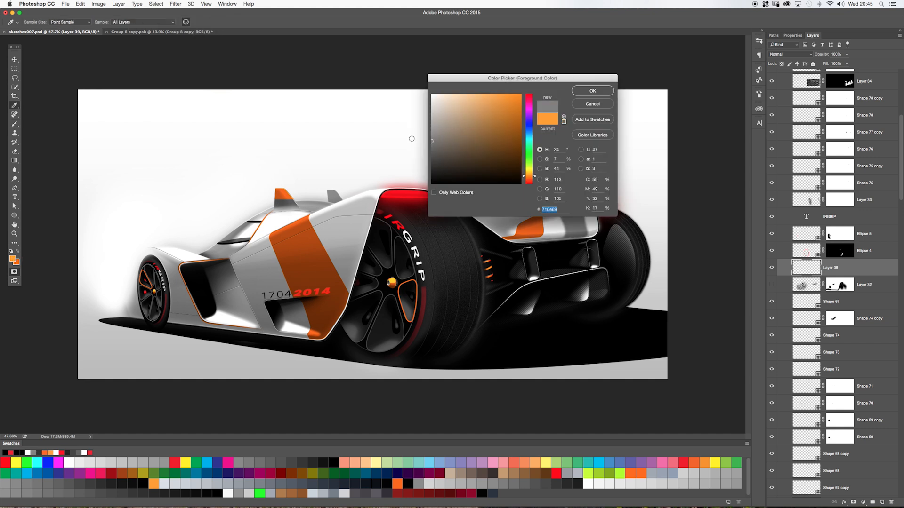
left_click(593, 92)
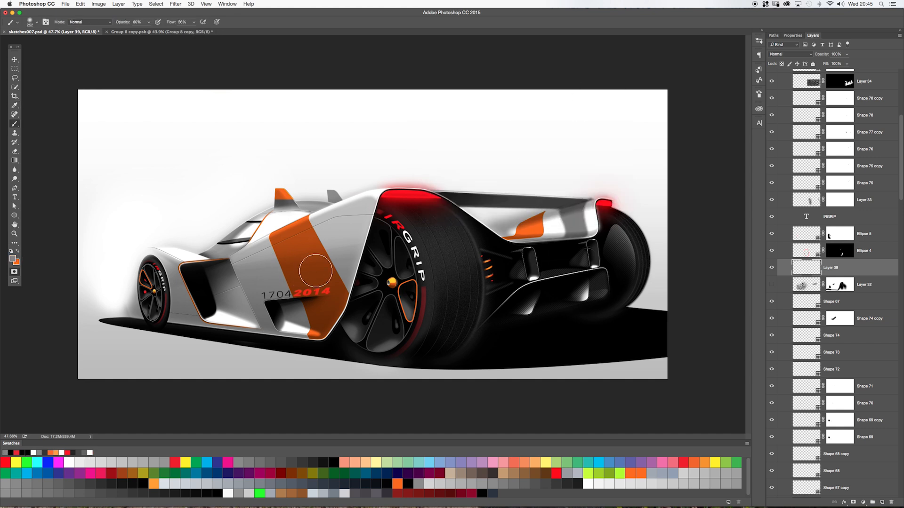
mouse_move(289, 282)
left_mouse_down()
mouse_move(246, 295)
mouse_move(314, 310)
mouse_move(189, 309)
mouse_move(343, 294)
mouse_move(190, 313)
mouse_move(237, 300)
mouse_move(338, 303)
mouse_move(320, 291)
mouse_move(176, 297)
mouse_move(349, 238)
mouse_move(276, 244)
mouse_move(191, 275)
mouse_move(319, 239)
left_mouse_up()
mouse_move(237, 297)
left_mouse_down()
mouse_move(250, 322)
mouse_move(325, 298)
left_mouse_up()
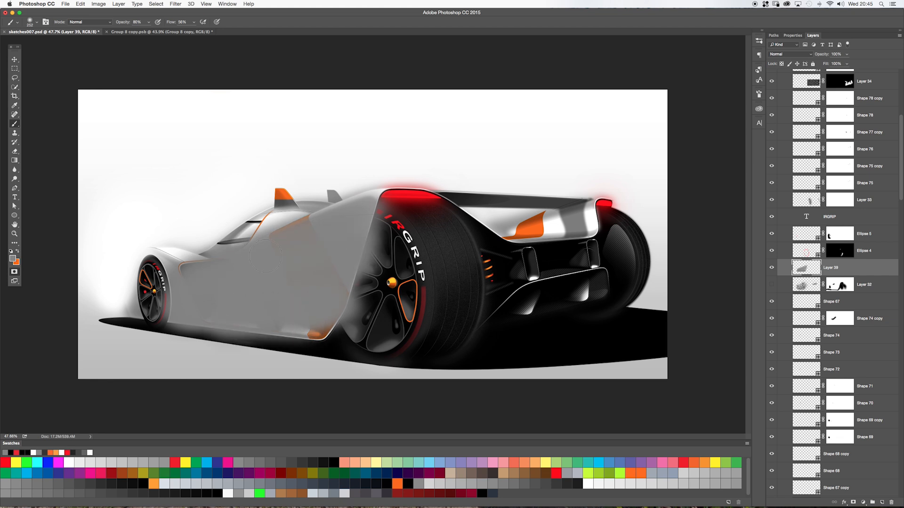
Apply the Add Noise filter to the grey paint with an amount of 378.83%, Gaussian distribution and Monochromatic enabled.
left_click(175, 4)
mouse_move(191, 110)
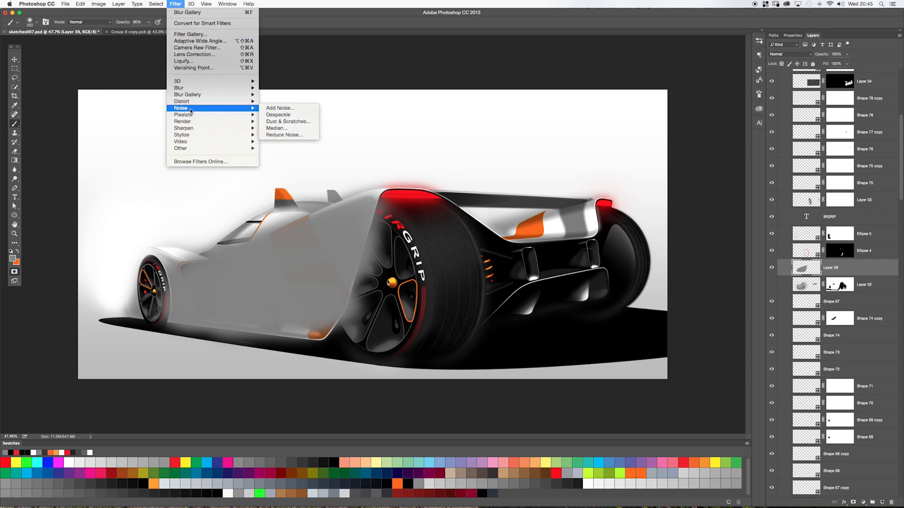
left_click(271, 108)
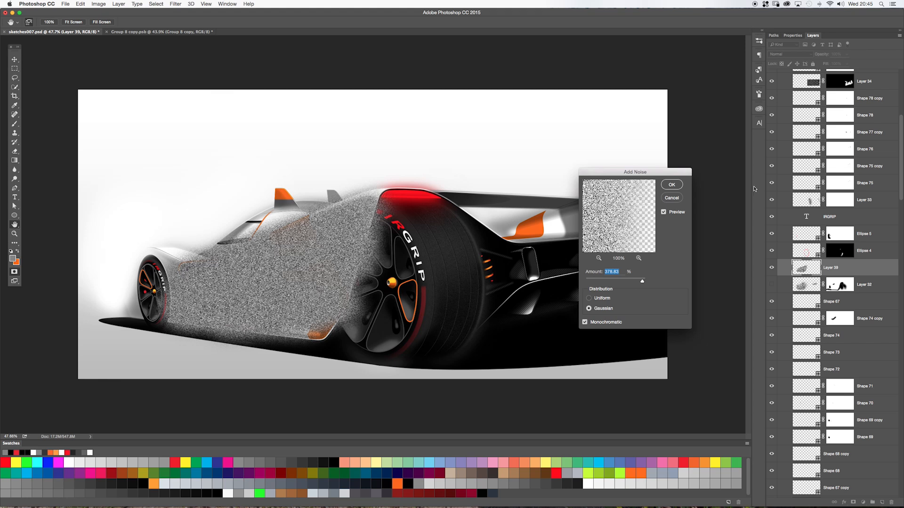
left_click(672, 184)
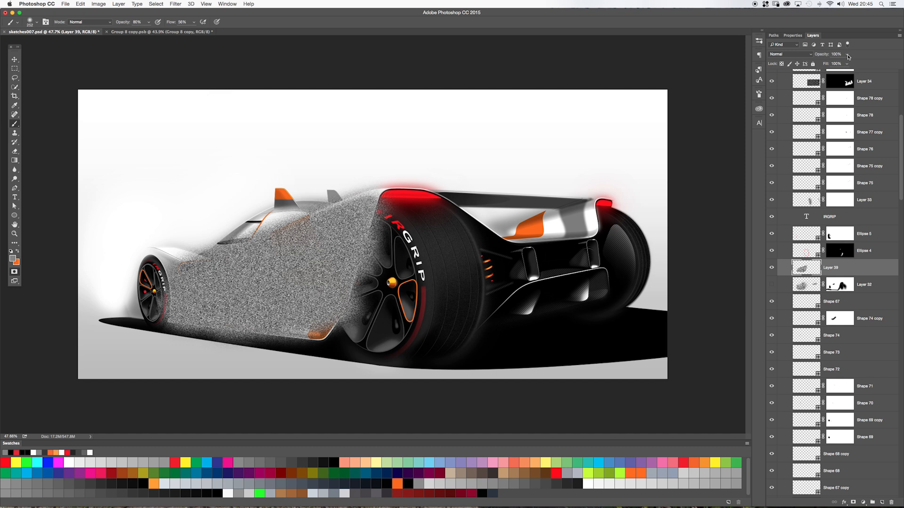
Set the blend mode of the noise-filled Layer 39 to Overlay.
left_click(794, 55)
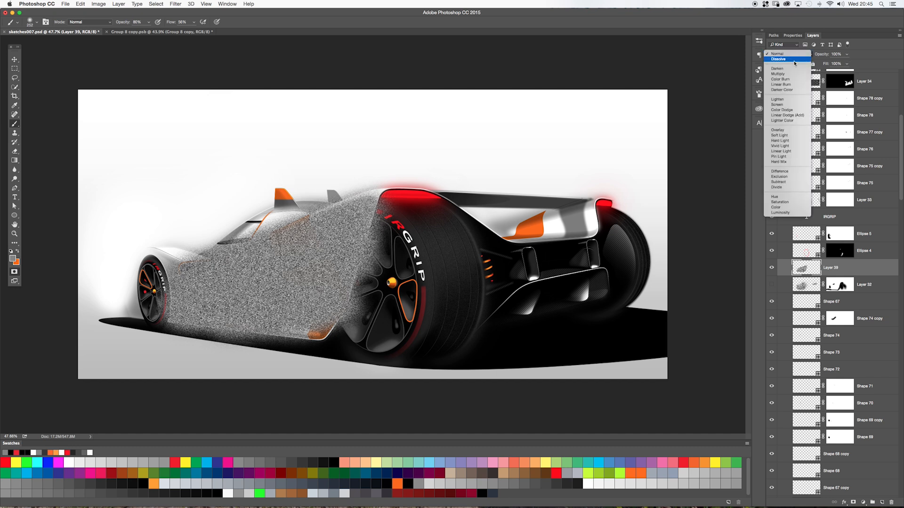
left_click(784, 130)
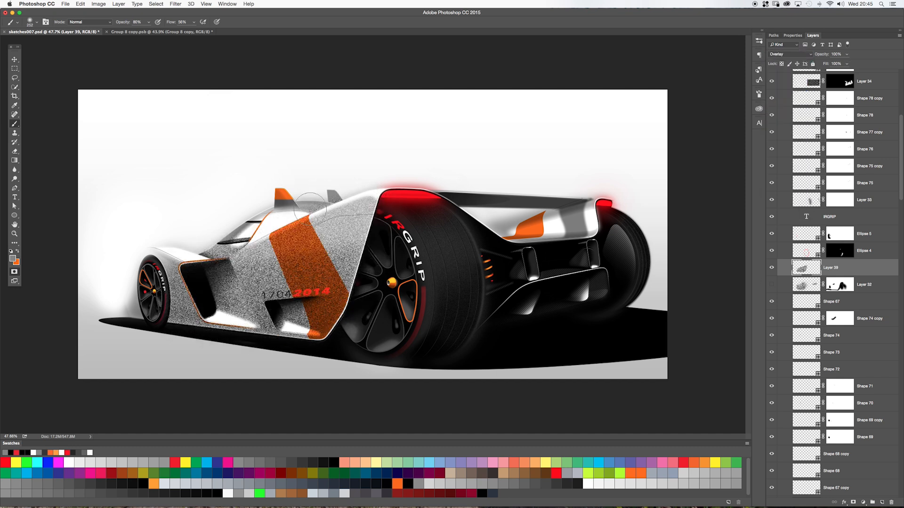
left_click_drag(248, 278, 297, 279)
Preview the noise on Layer 39 at 4% opacity over the bodywork and restore the layer to 100%.
left_click(846, 55)
left_click_drag(847, 63, 814, 64)
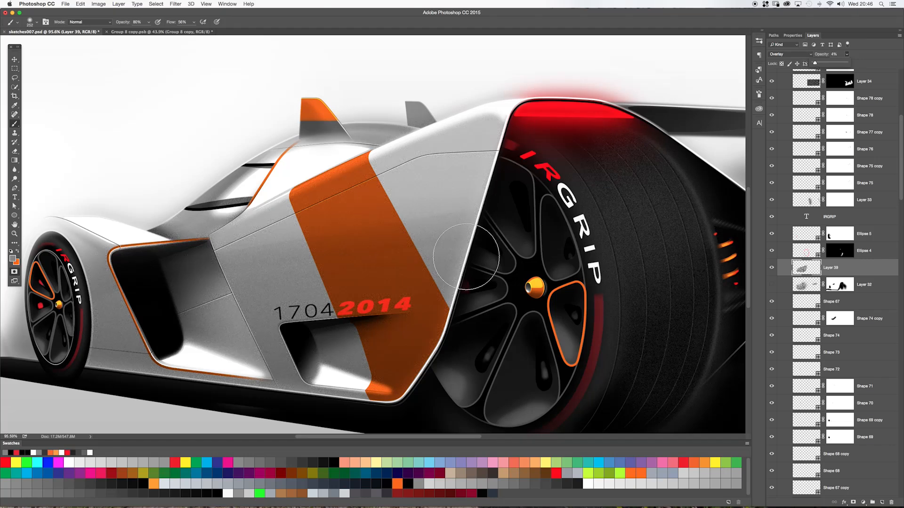
key("alt+space")
mouse_move(284, 276)
left_mouse_down()
mouse_move(358, 285)
mouse_move(273, 278)
left_mouse_up()
key("b")
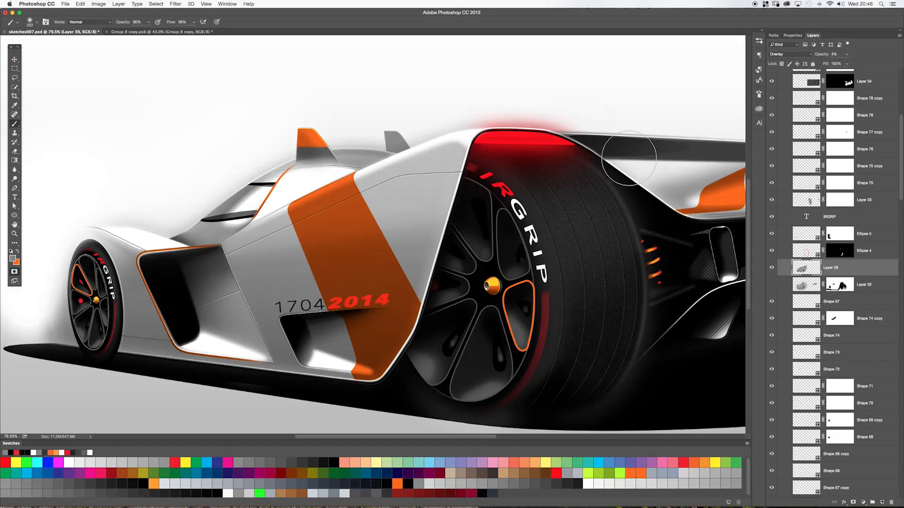
left_click(847, 56)
left_click_drag(849, 63, 877, 63)
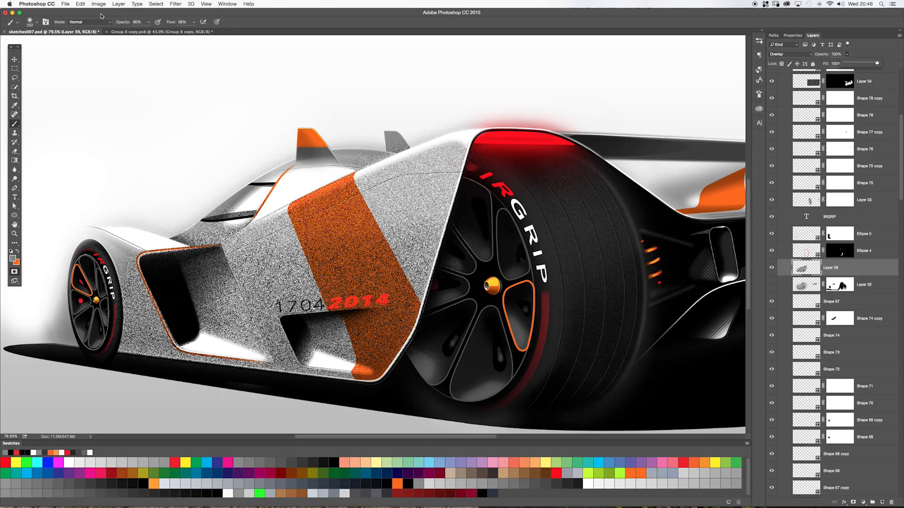
Apply a Motion Blur filter to Layer 39 with a 3-degree angle and a distance of 438 pixels.
left_click(175, 3)
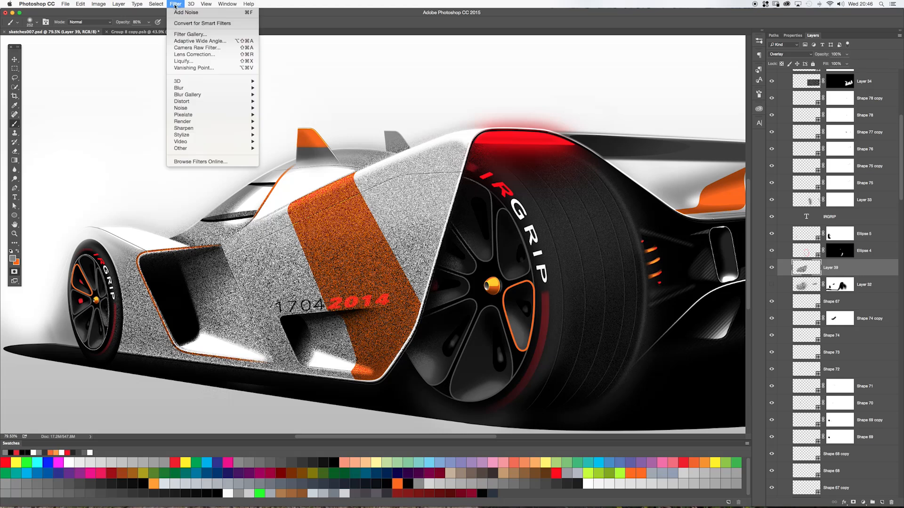
mouse_move(186, 89)
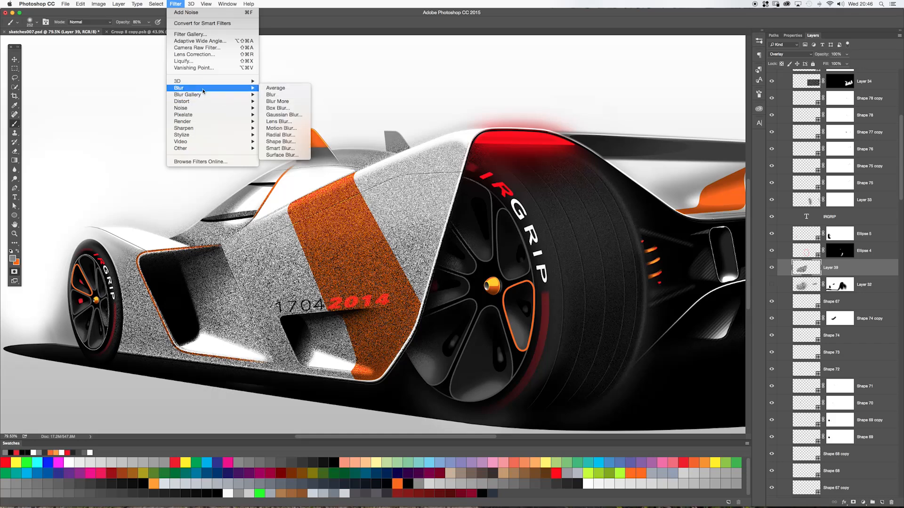
left_click(281, 128)
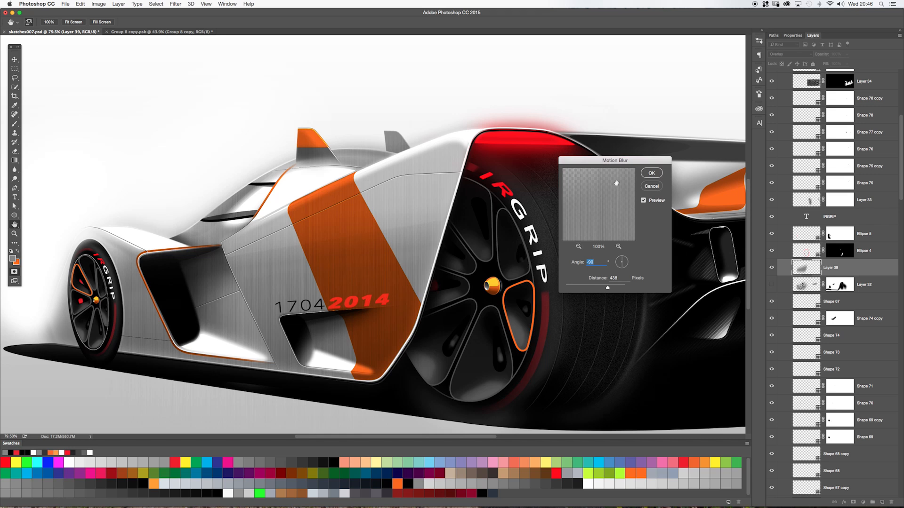
left_click_drag(620, 264, 620, 270)
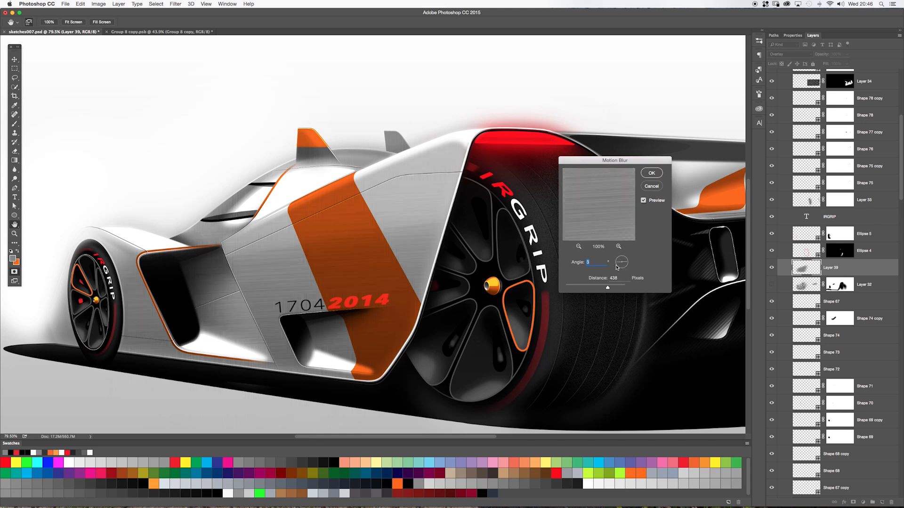
left_click(651, 173)
key("b")
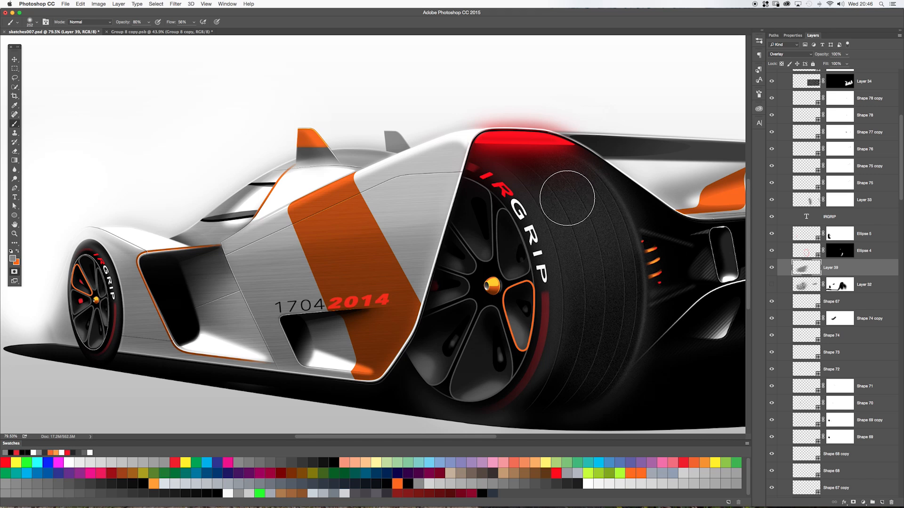
Toggle the visibility of Layer 39 to compare the brushed texture, leaving the layer hidden.
left_click(771, 268)
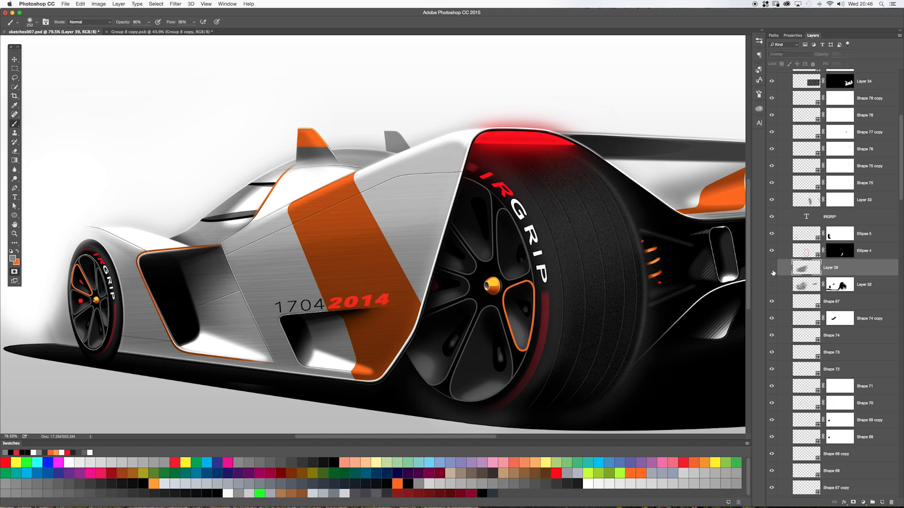
left_click(771, 268)
left_click(771, 268)
Draw a closed polygon about 1133 by 671 px over the car's side panel with the Pen tool and fill it with grey.
key("p")
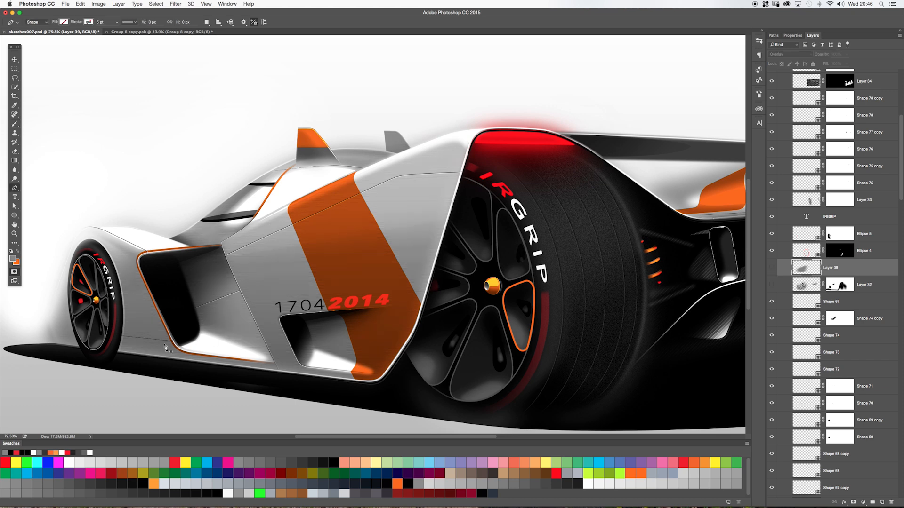
left_click(125, 351)
left_click(364, 377)
left_click(378, 369)
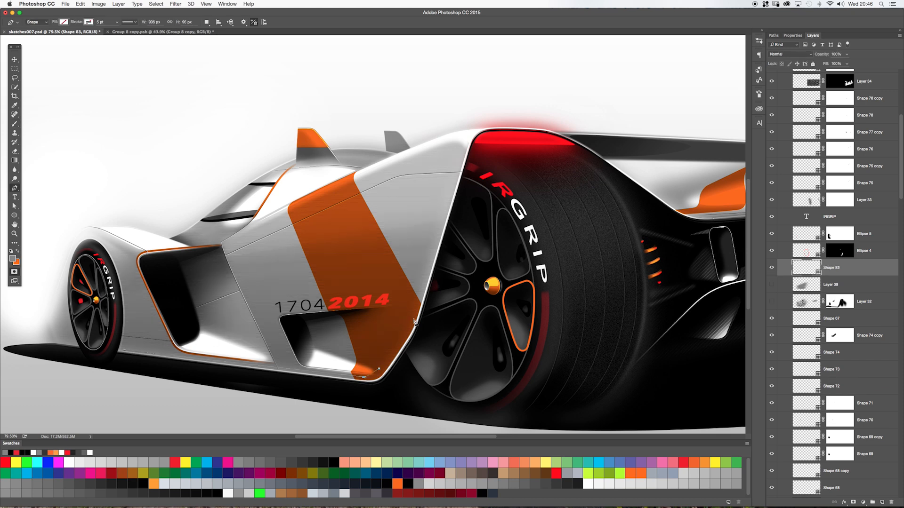
left_click(442, 190)
left_click(320, 194)
left_click(130, 277)
left_click(124, 350)
left_click(64, 22)
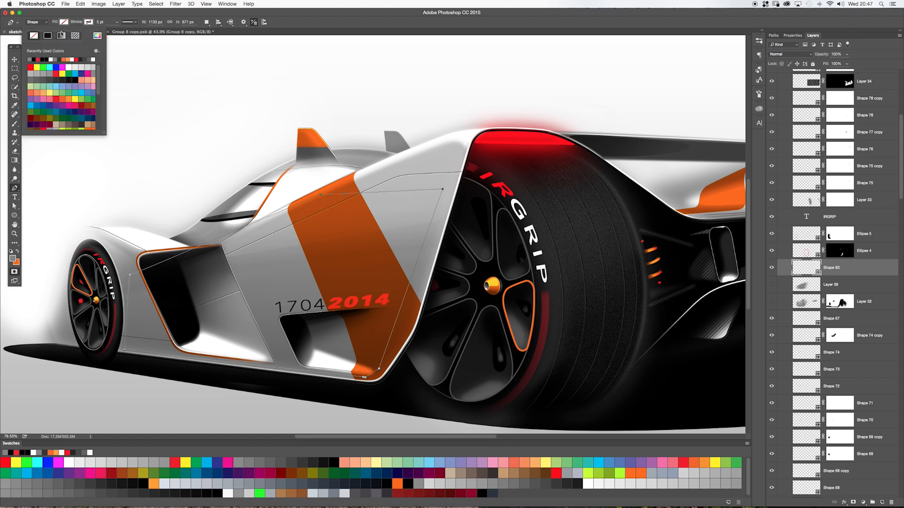
left_click(31, 59)
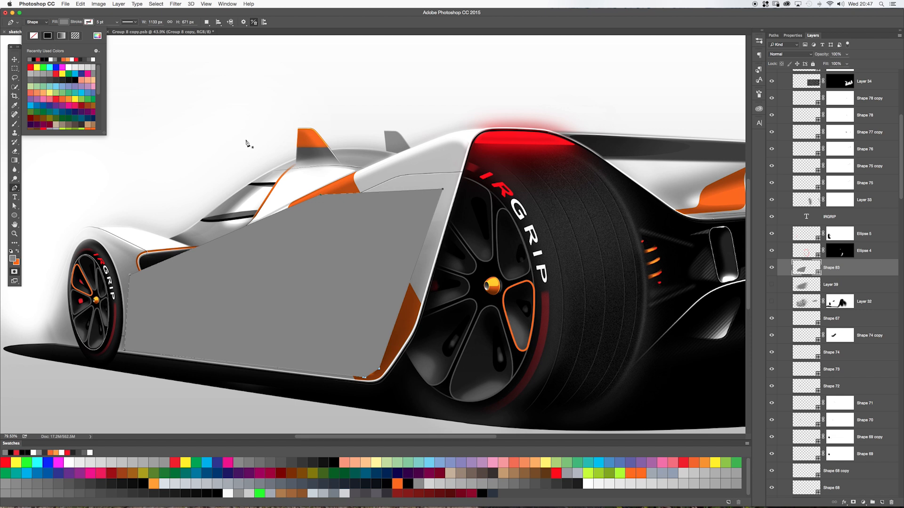
Convert the grey side-panel shape to a smart object and open its contents for editing.
key("a")
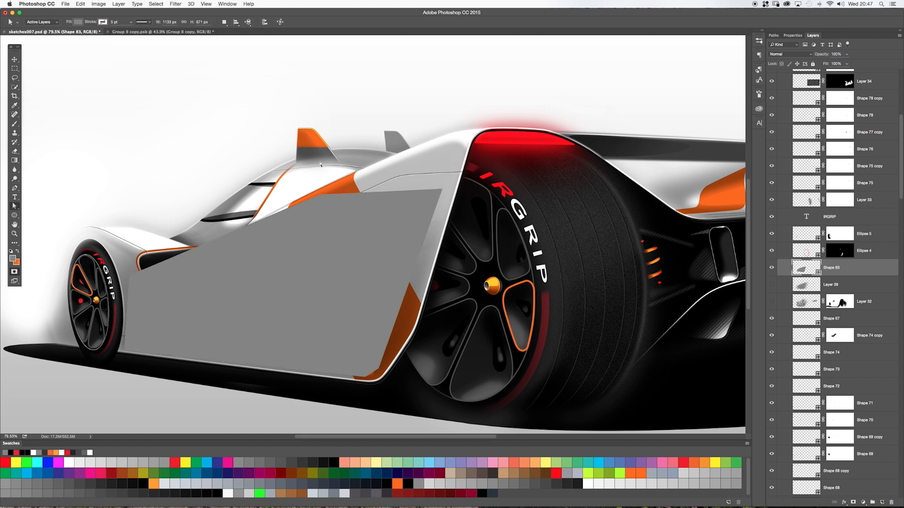
right_click(787, 271)
left_click(806, 295)
double_click(804, 269)
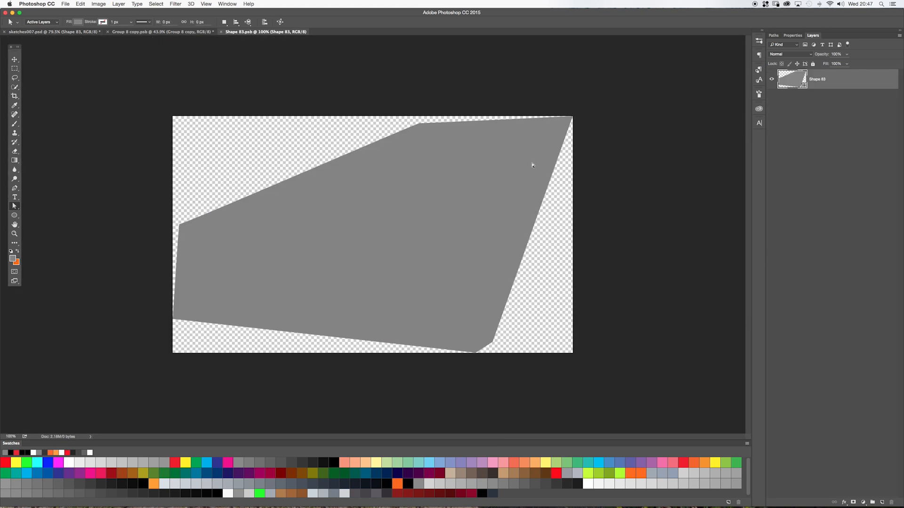
Move the shape's upper-middle corner point outward to the left, save the smart object, and return to the sketchez007.psd document.
left_click(428, 137)
left_click_drag(420, 125, 334, 137)
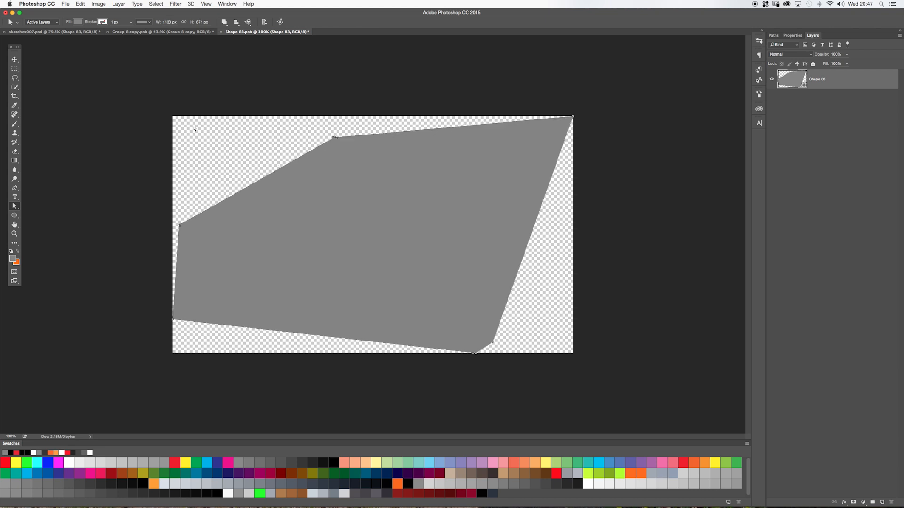
key("super+s")
left_click(71, 32)
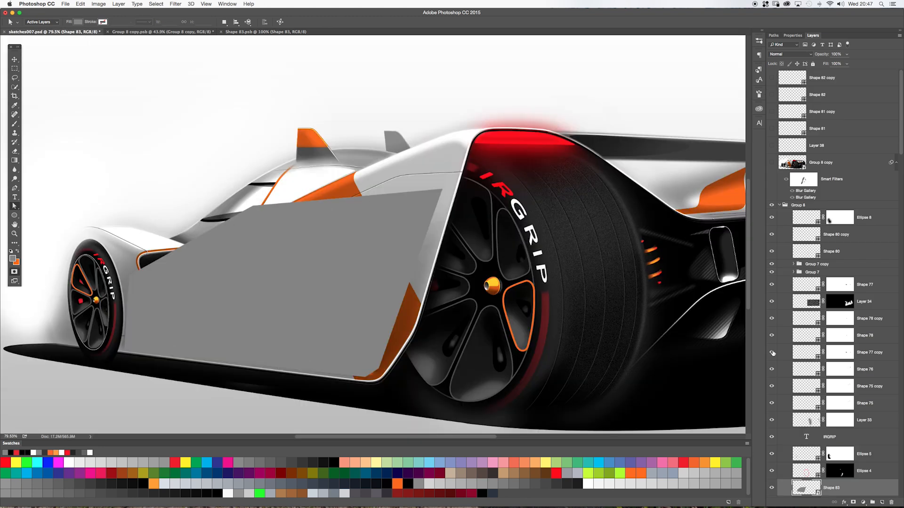
Apply an Add Noise smart filter to Shape 83 with an amount of 136.54%, uniform distribution and monochromatic noise.
scroll(793, 293, "down", 10)
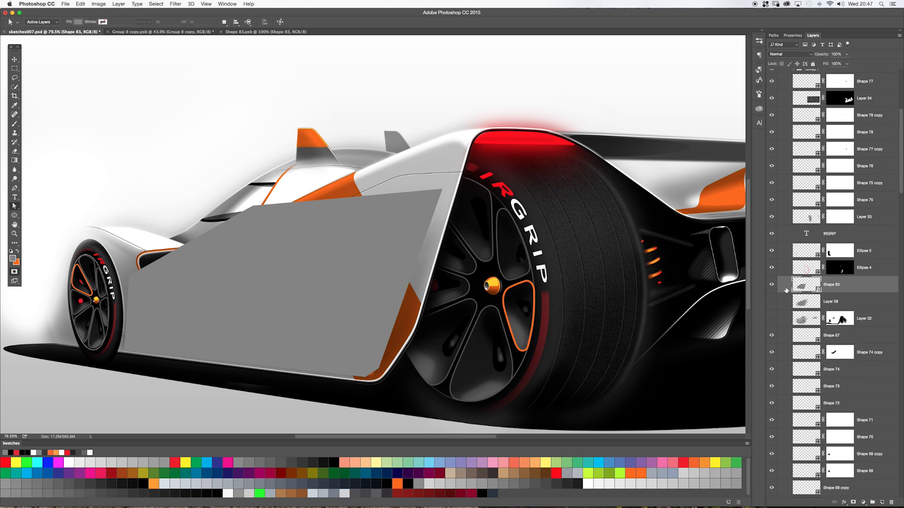
left_click(175, 5)
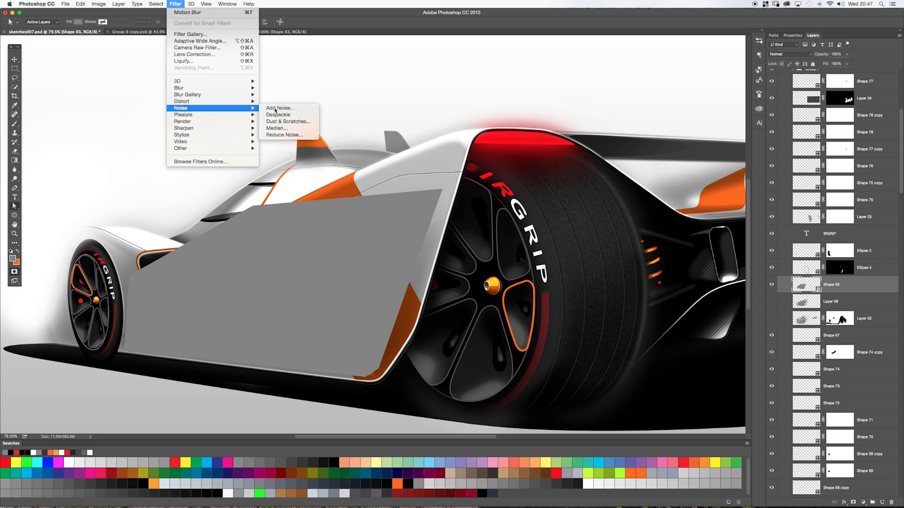
left_click(273, 109)
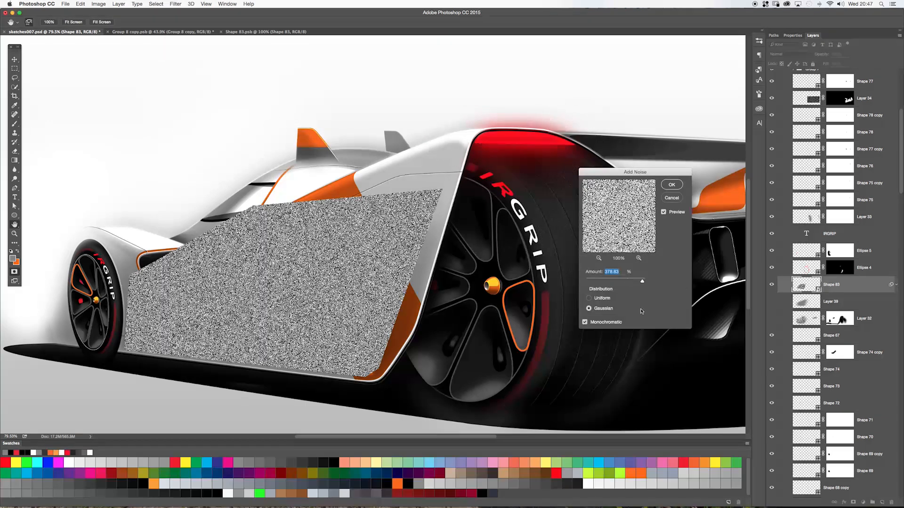
left_click_drag(642, 283, 606, 283)
left_click(585, 323)
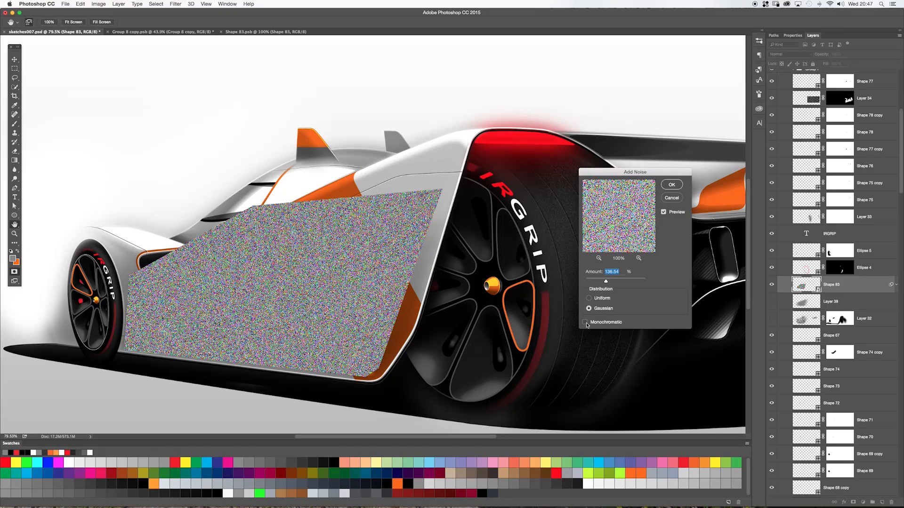
left_click(585, 322)
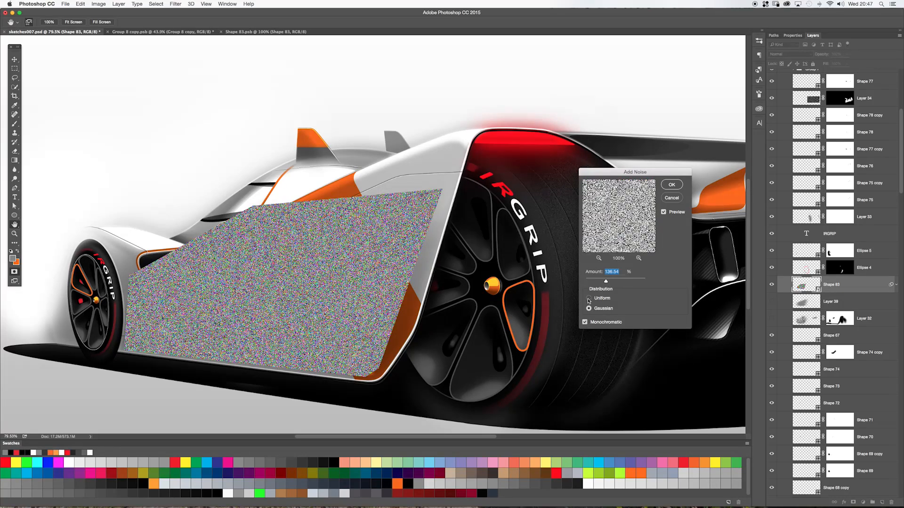
left_click(588, 298)
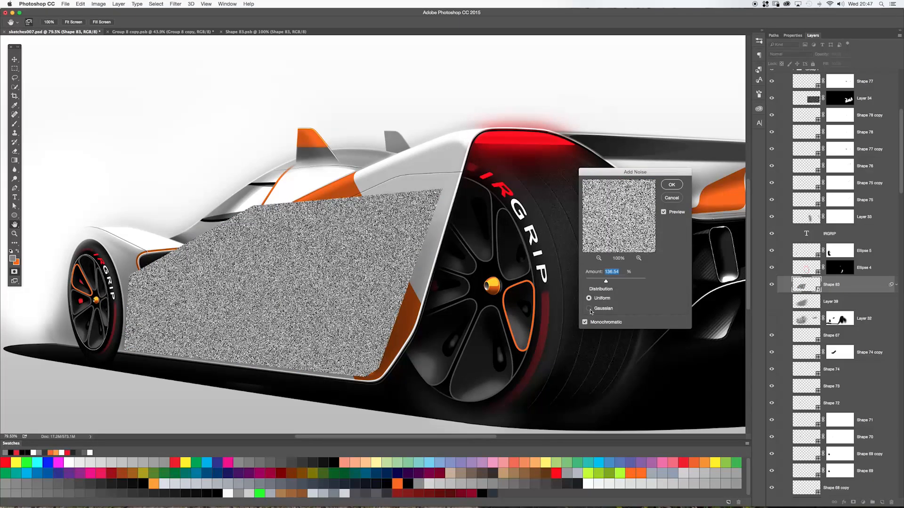
left_click(672, 185)
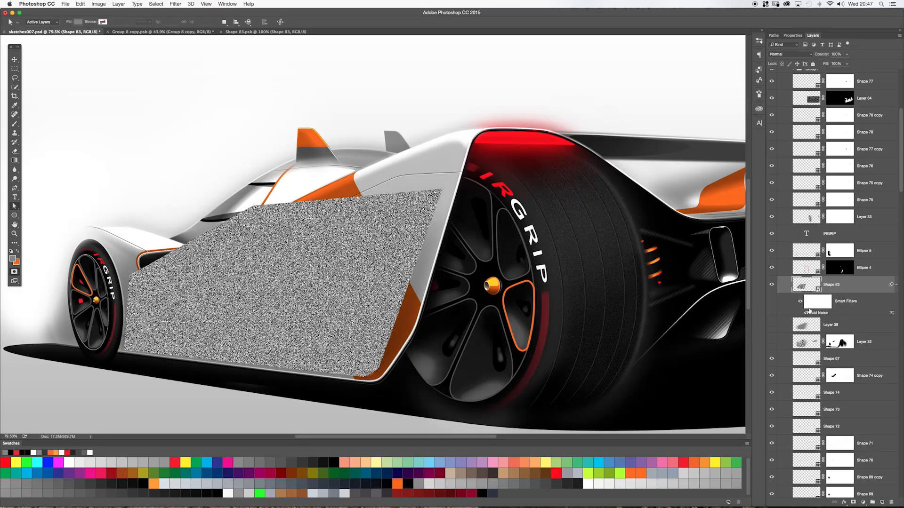
Apply a Motion Blur smart filter to Shape 83 with a 15-degree angle and a distance of 1031 pixels.
left_click(174, 4)
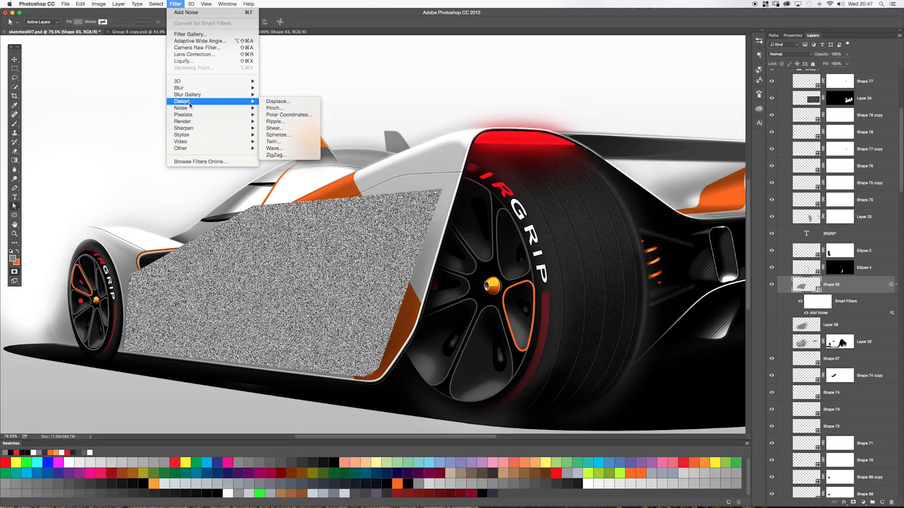
mouse_move(212, 90)
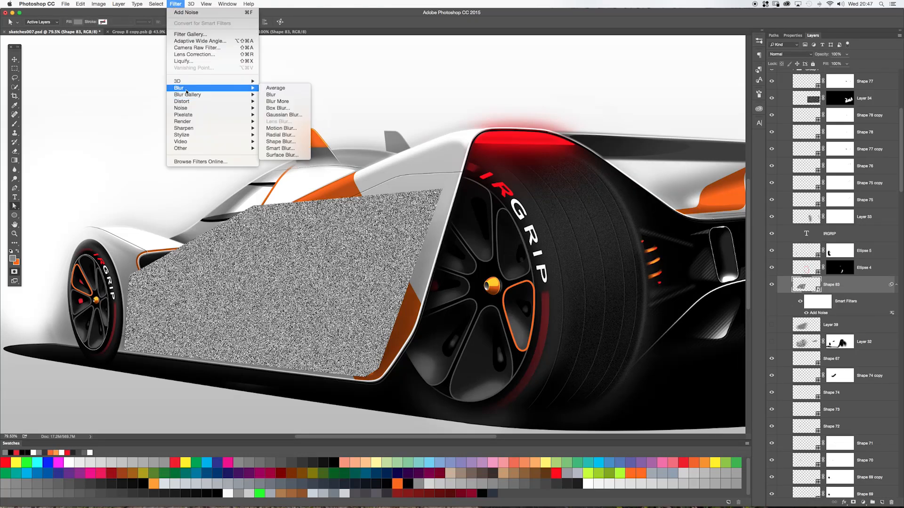
left_click(281, 128)
left_click_drag(614, 259, 614, 288)
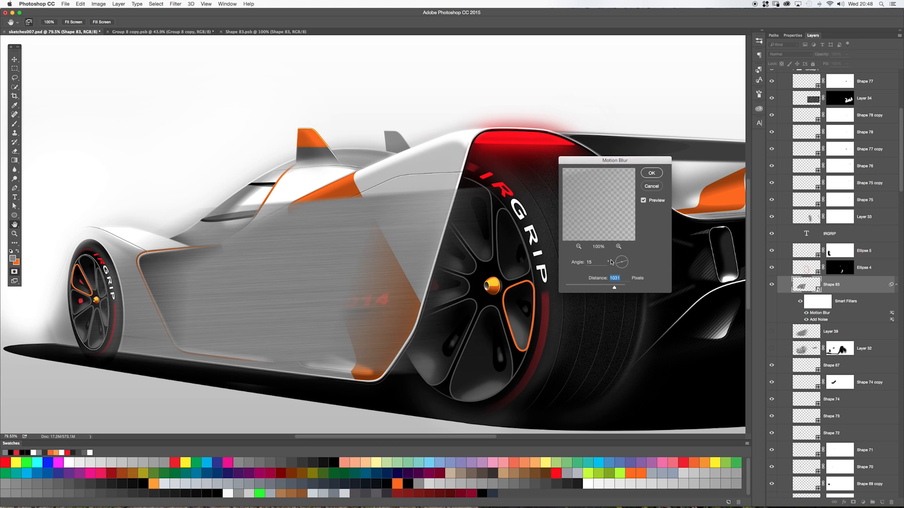
left_click(653, 174)
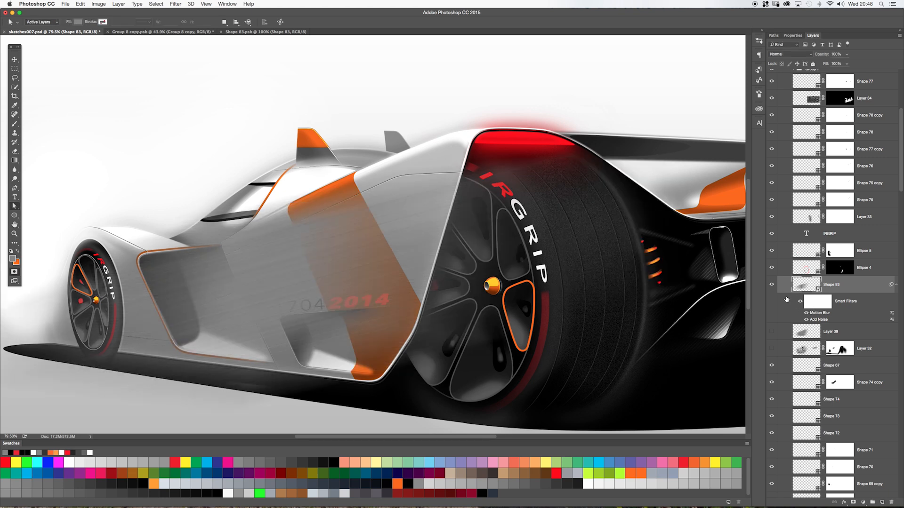
Turn off the Motion Blur and Add Noise smart filters on Shape 83.
left_click(806, 313)
left_click(806, 320)
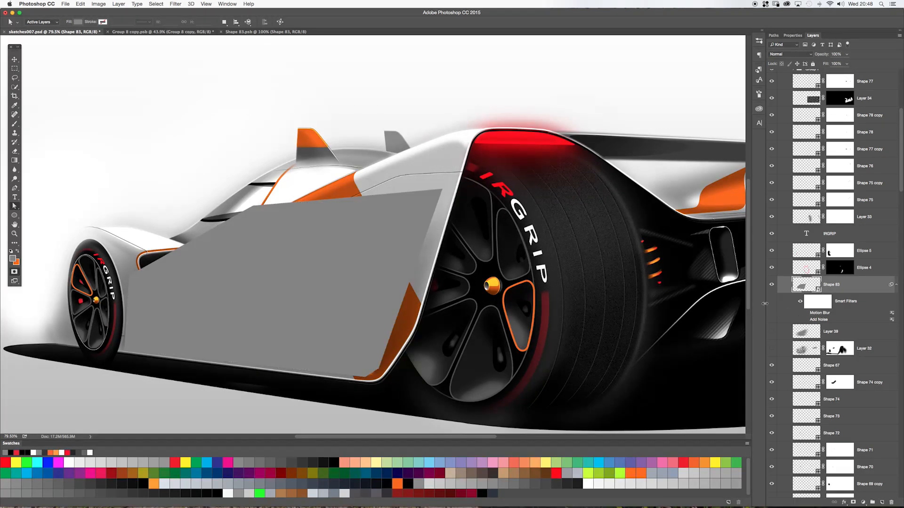
Pull the upper-middle corner inward to the middle of the shape inside the Shape 83 smart object, save it, and return to sketchez007.psd.
double_click(810, 287)
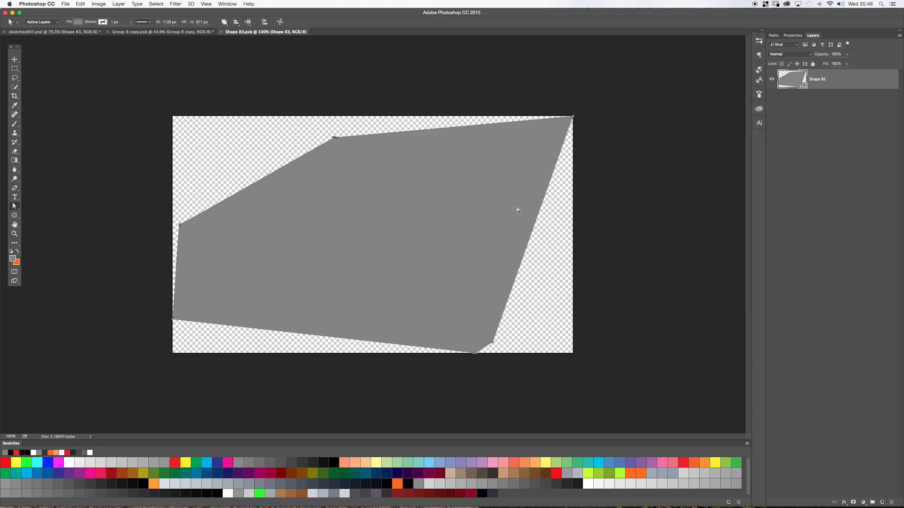
left_click_drag(334, 138, 396, 241)
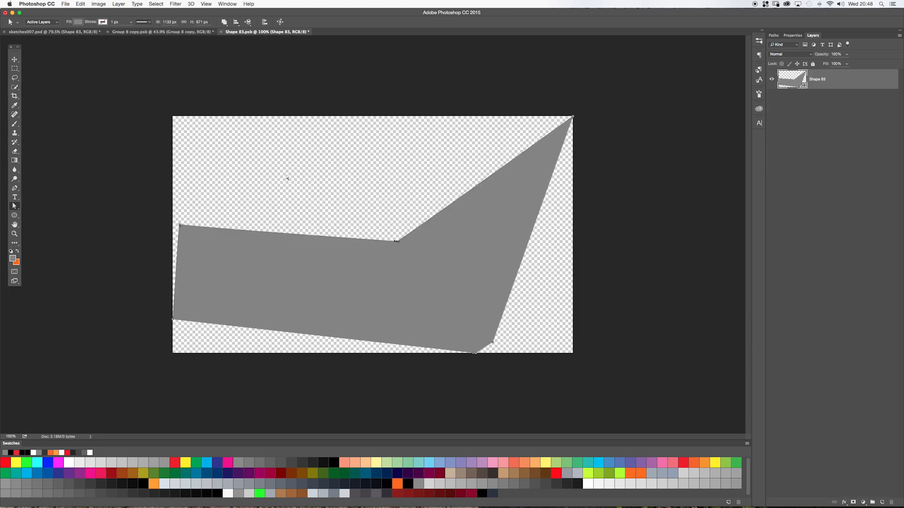
left_click(51, 32)
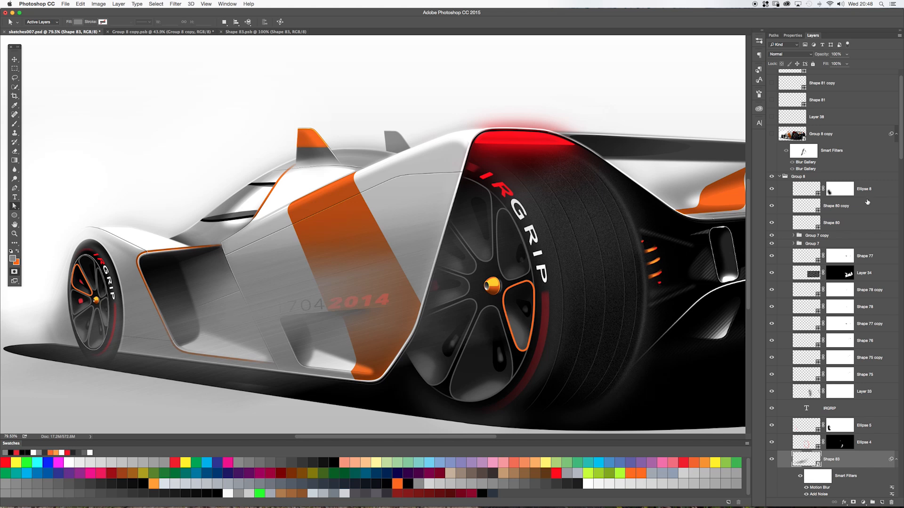
left_click_drag(901, 153, 902, 193)
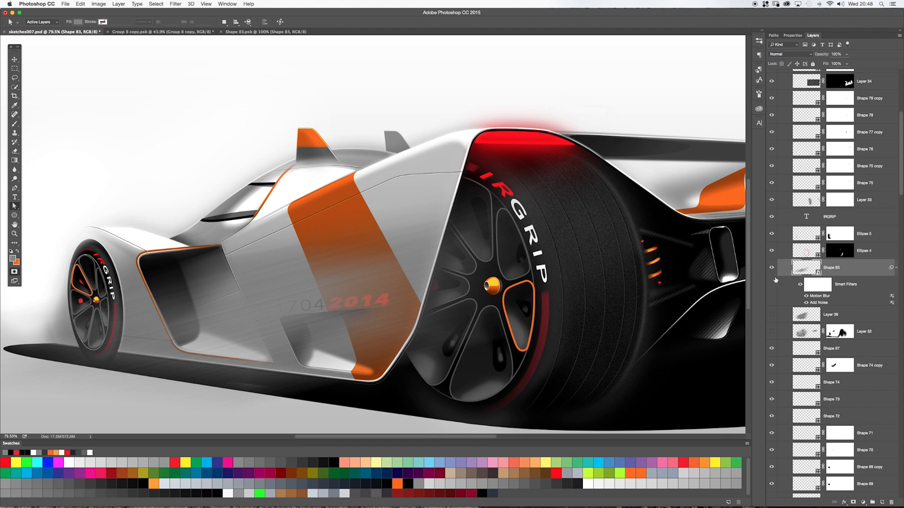
Turn off Shape 83's Motion Blur and Add Noise smart filters and open the smart object's contents.
left_click(806, 296)
left_click(806, 302)
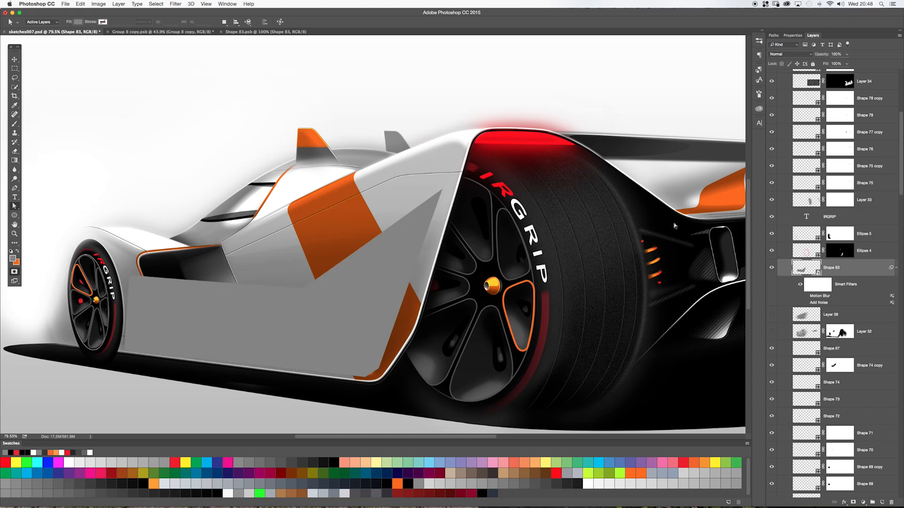
double_click(803, 267)
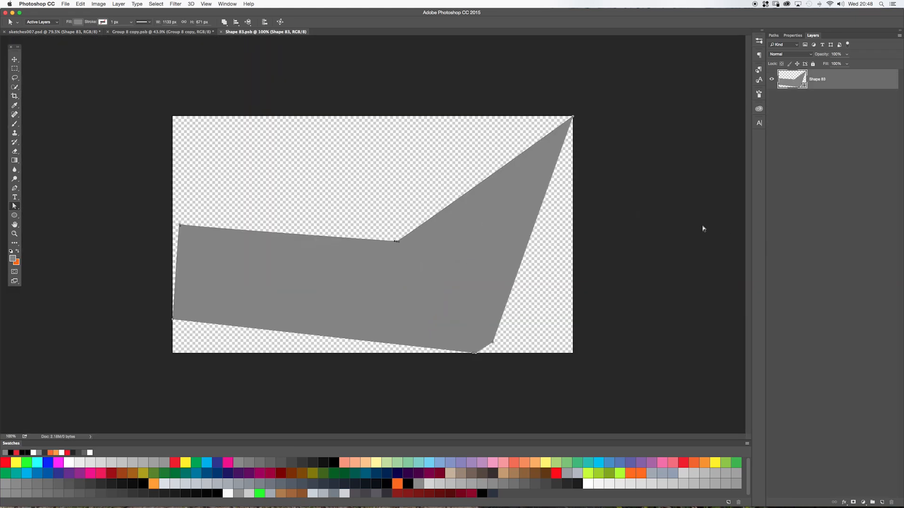
Fill the shape inside the Shape 83 smart object with the linear Black, White gradient.
left_click(75, 22)
left_click(75, 36)
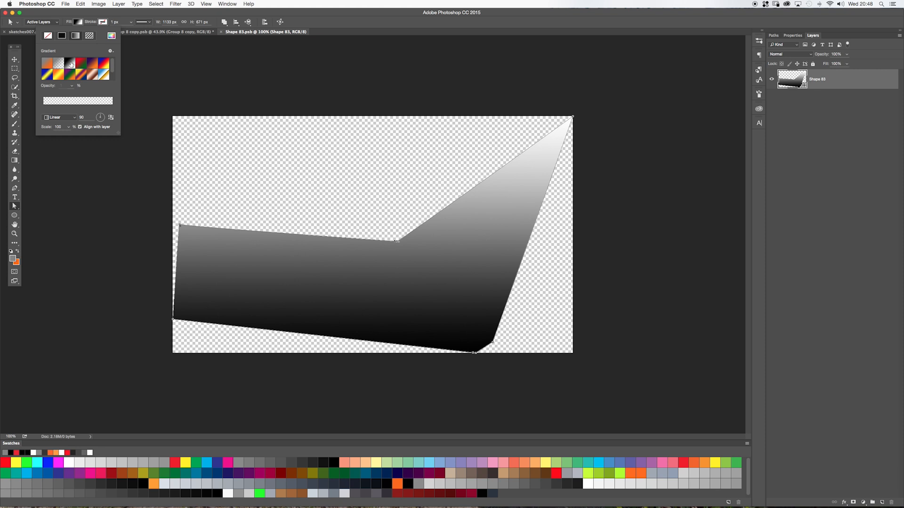
left_click(69, 63)
Add four grey #838383 color stops between the gradient's black and white ends, including ones at 25%, 55% and 75%.
left_click(79, 103)
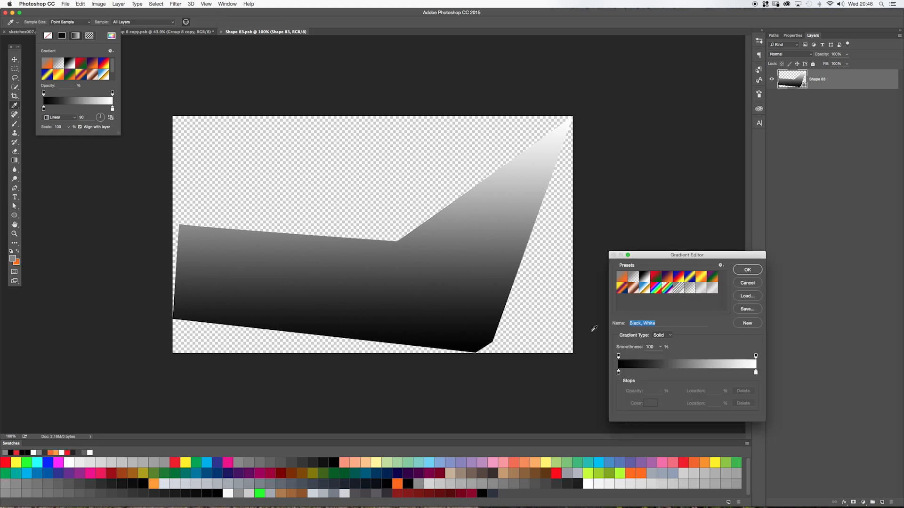
left_click(676, 374)
left_click(715, 375)
left_click(654, 374)
left_click(679, 375)
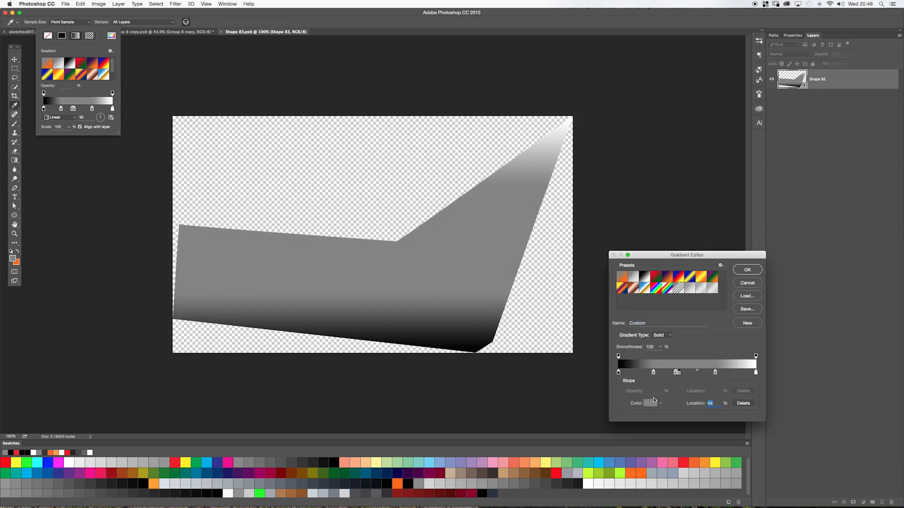
double_click(679, 374)
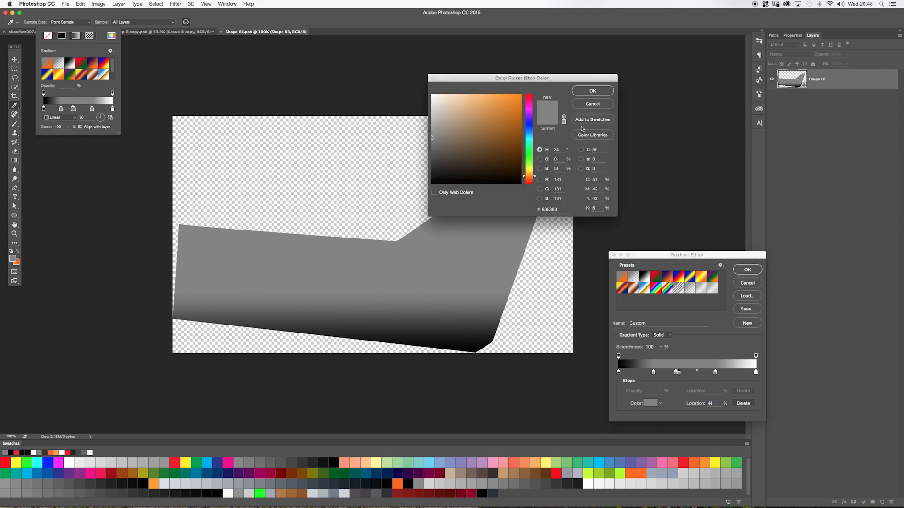
left_click(584, 105)
left_click_drag(679, 374, 721, 375)
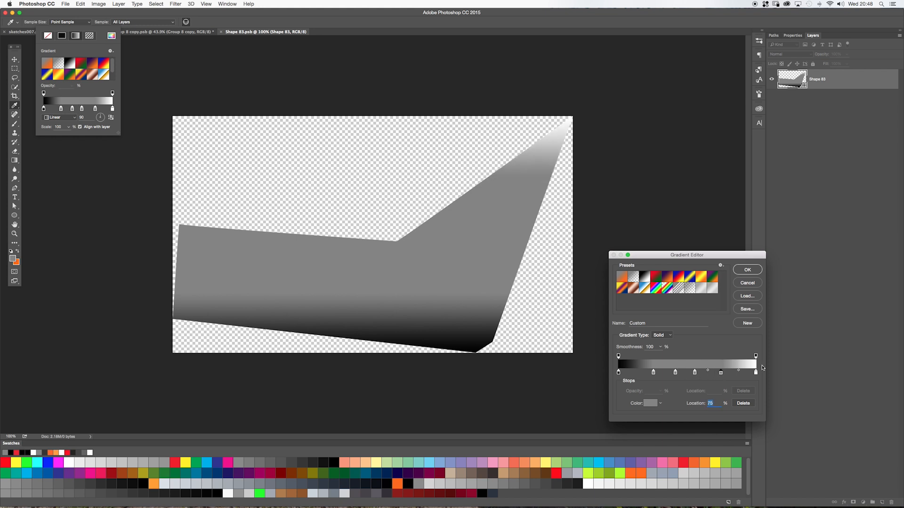
Change the gradient's color stop at 55% to dark grey #353535.
left_click(694, 373)
left_click(650, 403)
left_click(432, 165)
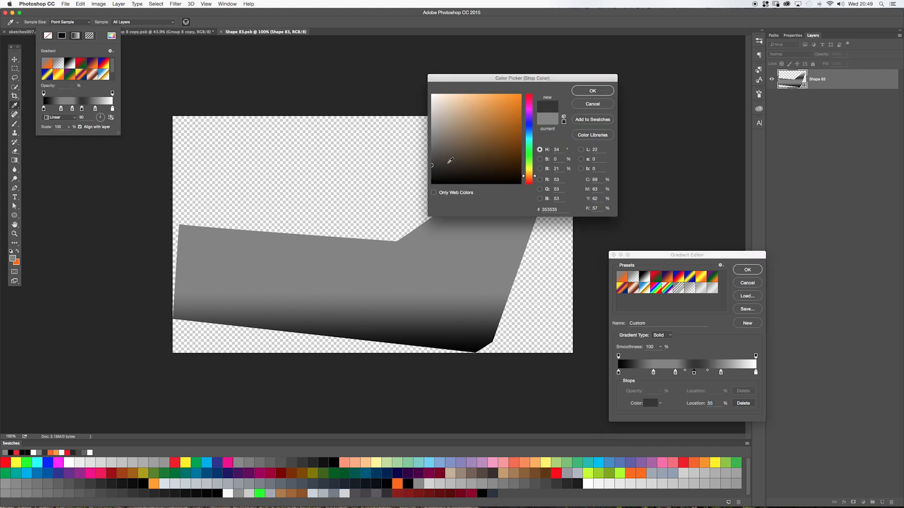
left_click(594, 91)
Move the grey stop just before the dark one to 39% and set the stop at 25% to white.
left_click_drag(675, 372, 676, 374)
left_click(673, 372)
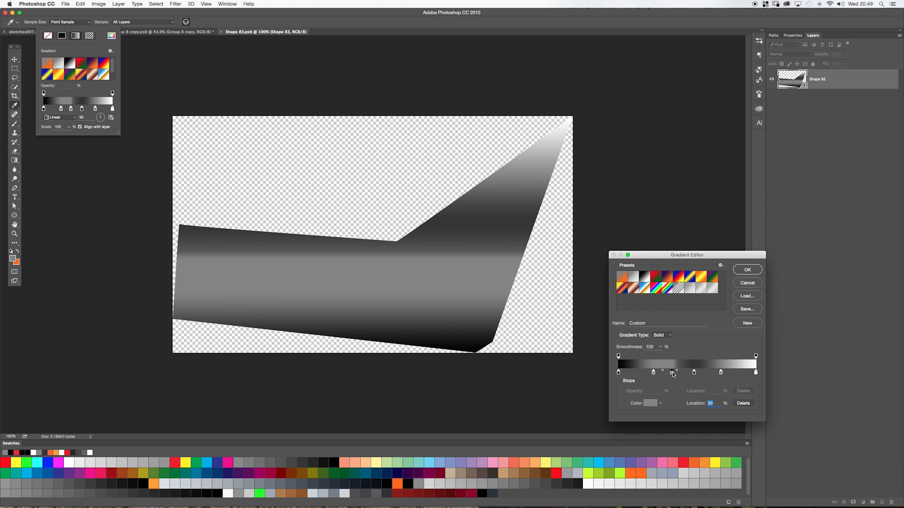
left_click(653, 372)
left_click(652, 404)
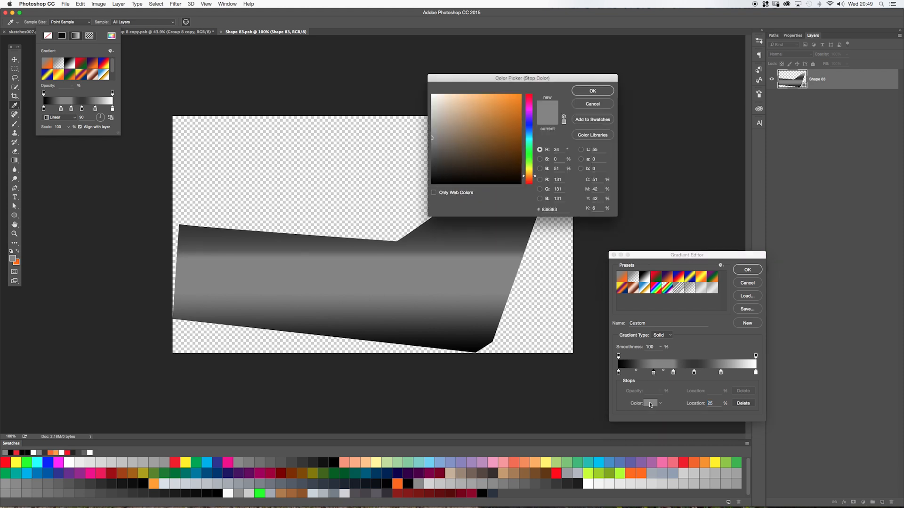
left_click_drag(430, 121, 382, 63)
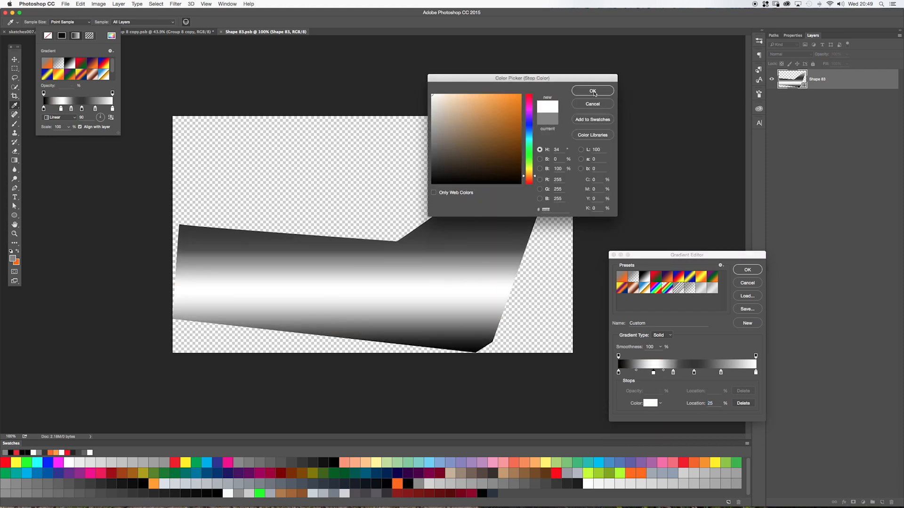
left_click(593, 92)
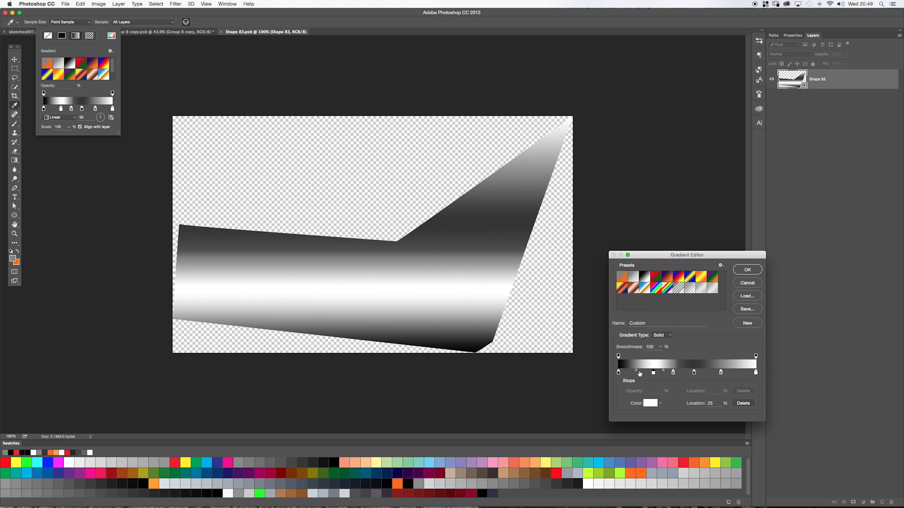
Shift the midpoint between the black and white gradient stops to 64% and accept the edited gradient.
left_click_drag(637, 372, 619, 373)
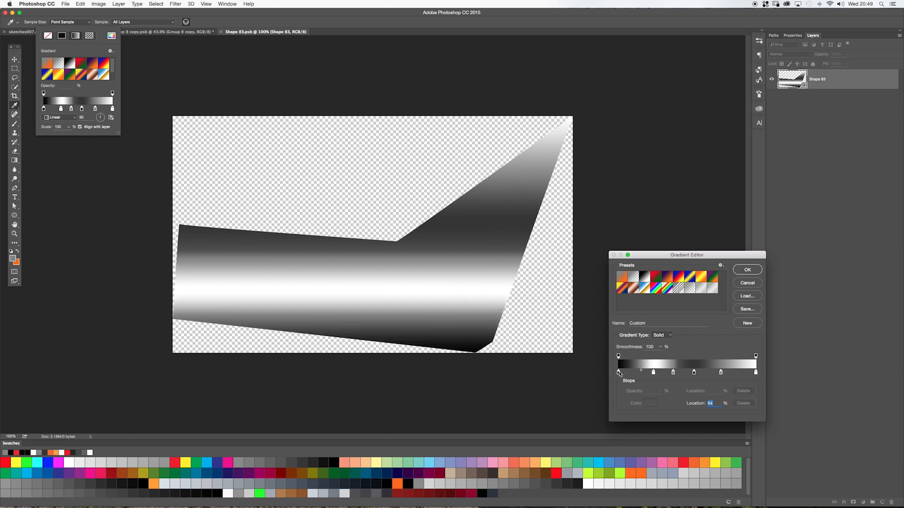
left_click(742, 272)
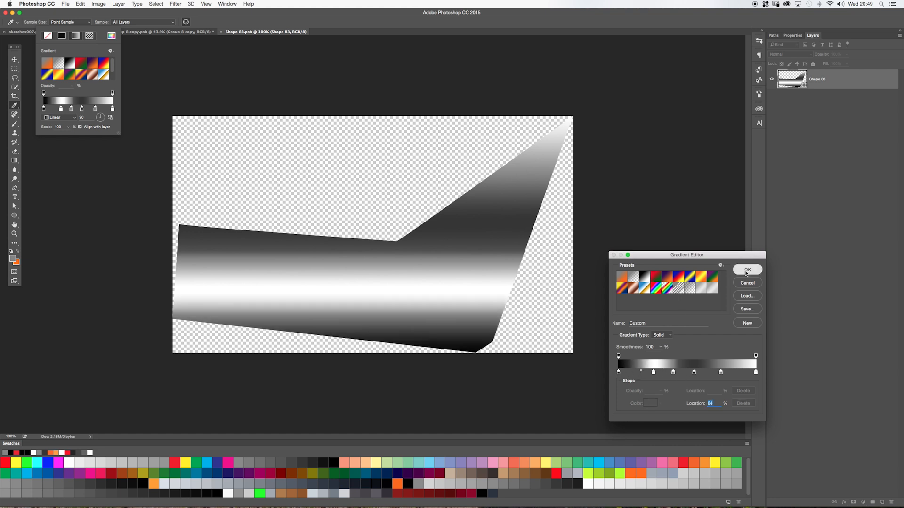
left_click(145, 92)
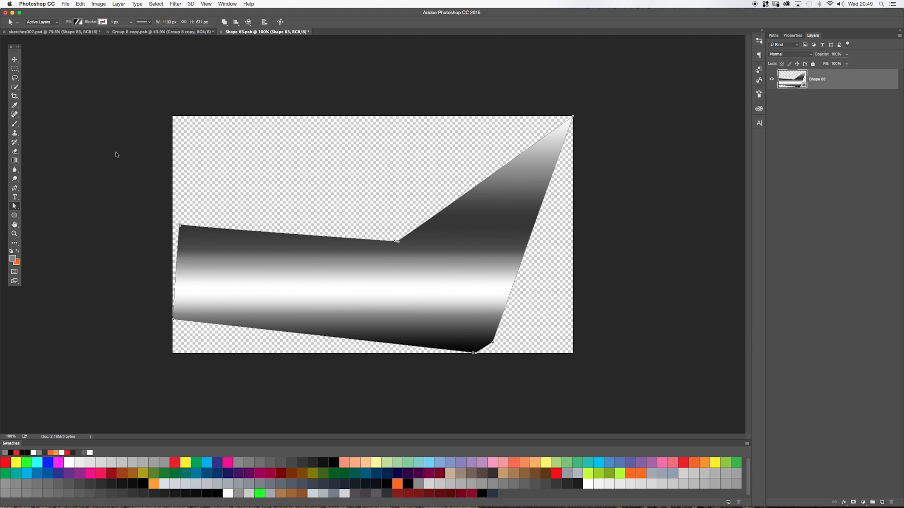
Save the smart object, return to sketchez007.psd, and set Shape 83's blend mode to Overlay.
left_click(58, 33)
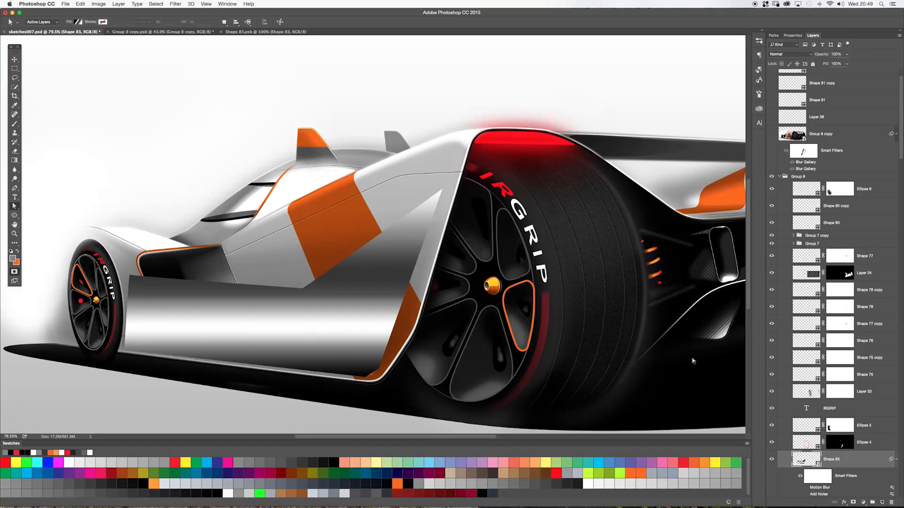
left_click(777, 52)
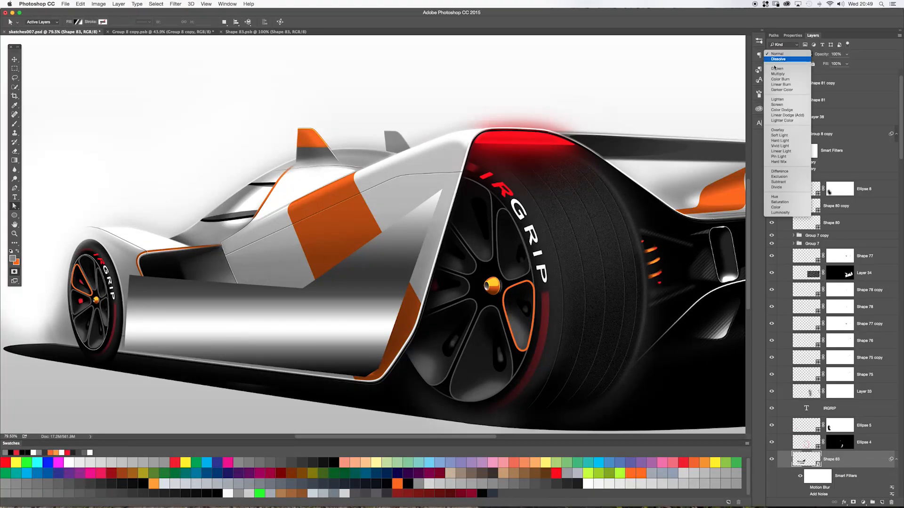
left_click(781, 131)
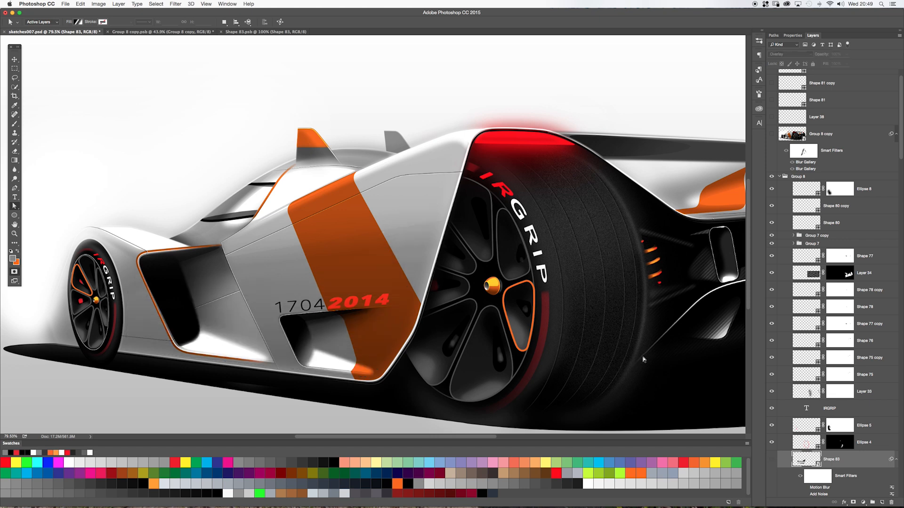
Toggle the visibility of the Shape 67 and Shape 74 copy layers to examine what each adds to the car.
left_click_drag(902, 140, 896, 219)
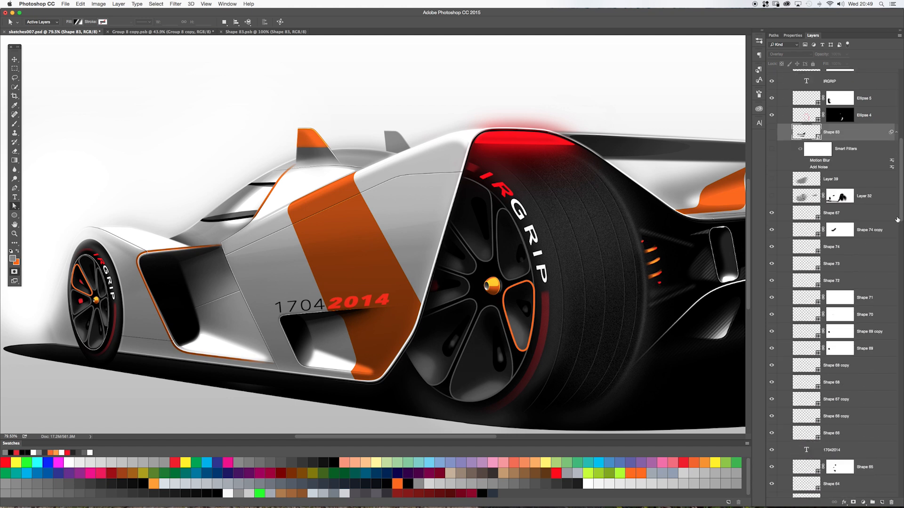
left_click_drag(502, 277, 459, 278)
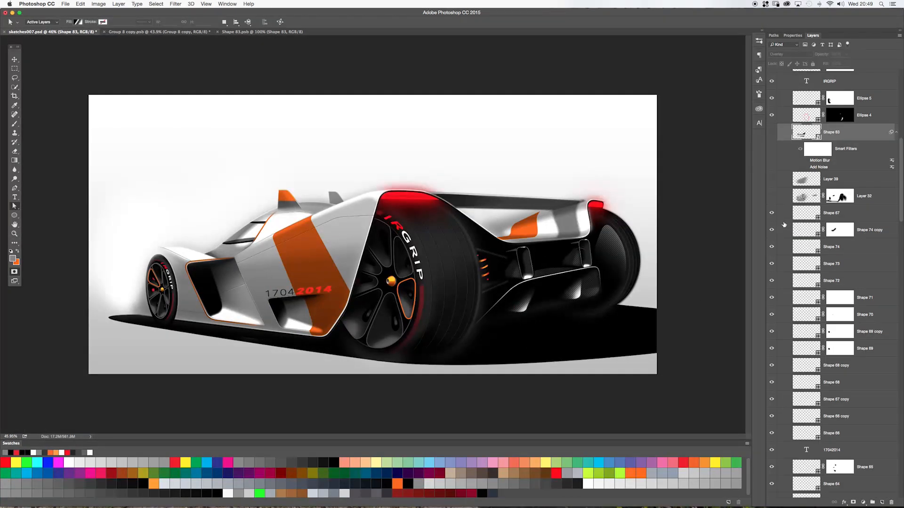
left_click(770, 215)
left_click(771, 215)
left_click(774, 216)
left_click(771, 216)
left_click(771, 231)
left_click(771, 231)
left_click(771, 232)
left_click(771, 232)
Select the Shape 74 copy layer, zoom in on the cockpit, and open its gradient fill in the Gradient Editor.
left_click(783, 230)
key("z")
left_click_drag(206, 181, 232, 195)
key("a")
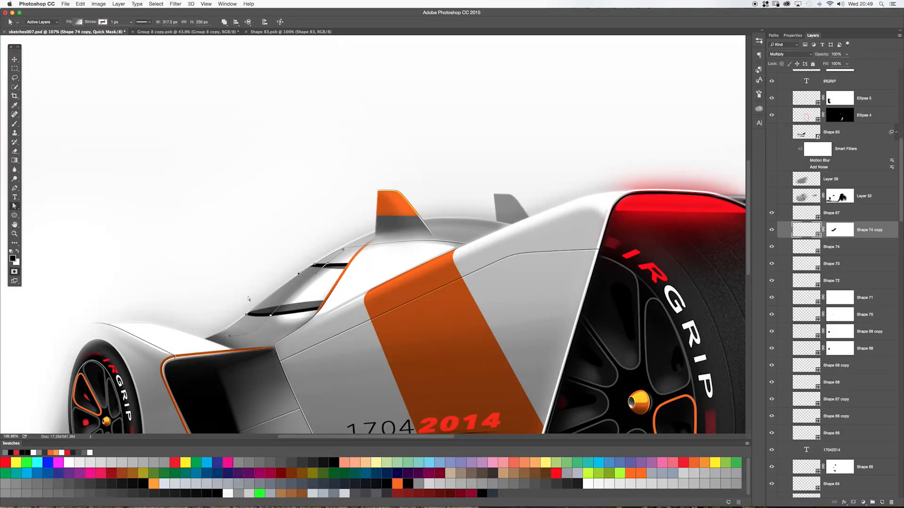
left_click(78, 22)
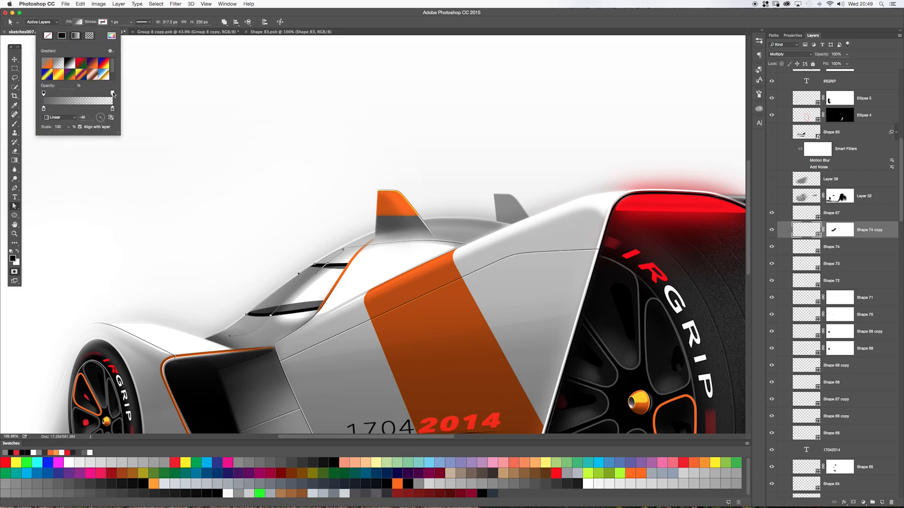
left_click(92, 103)
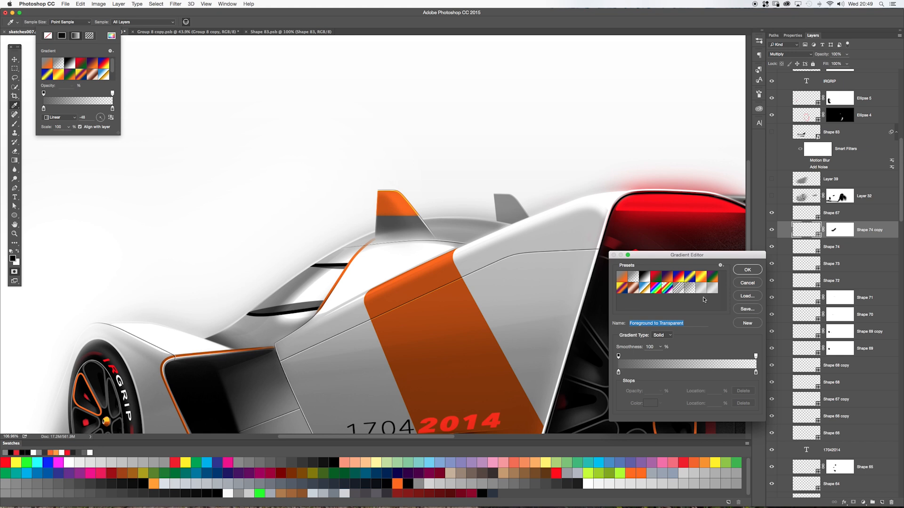
Move and enlarge the Gradient Editor and inspect the opacity and color stops at both ends of the Foreground to Transparent gradient.
left_click_drag(687, 258, 386, 138)
left_click_drag(461, 303, 597, 392)
left_click(317, 328)
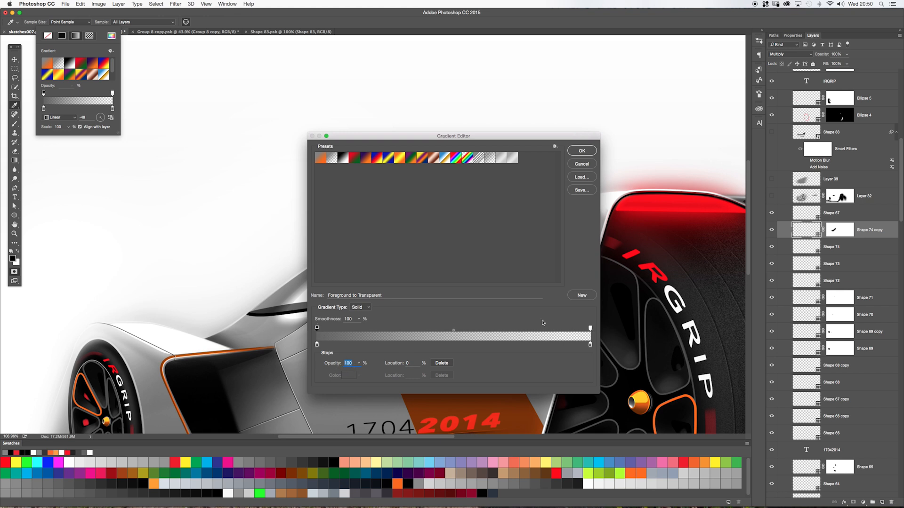
left_click(589, 328)
left_click(590, 346)
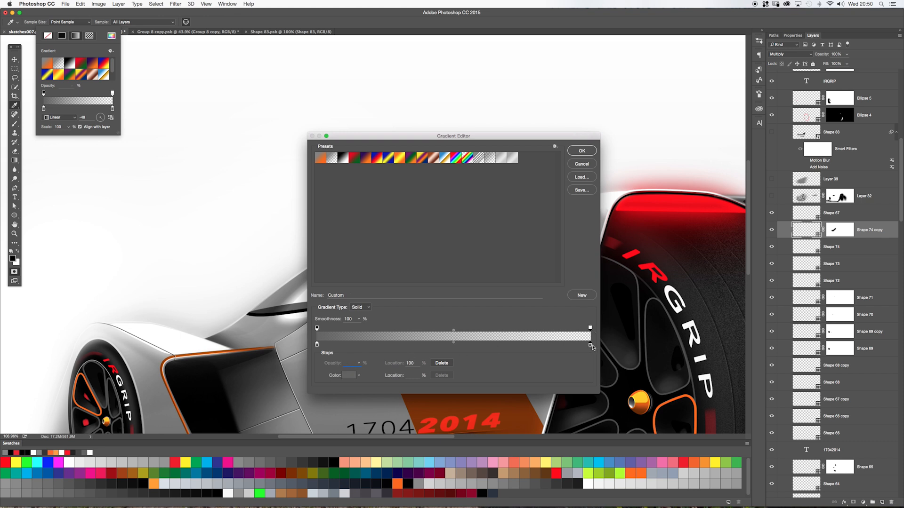
left_click(317, 345)
left_click(590, 345)
Try red #ff0000 as the gradient's end color stop at 100%, and discard the gradient edits.
left_click(347, 376)
left_click_drag(494, 165, 573, 63)
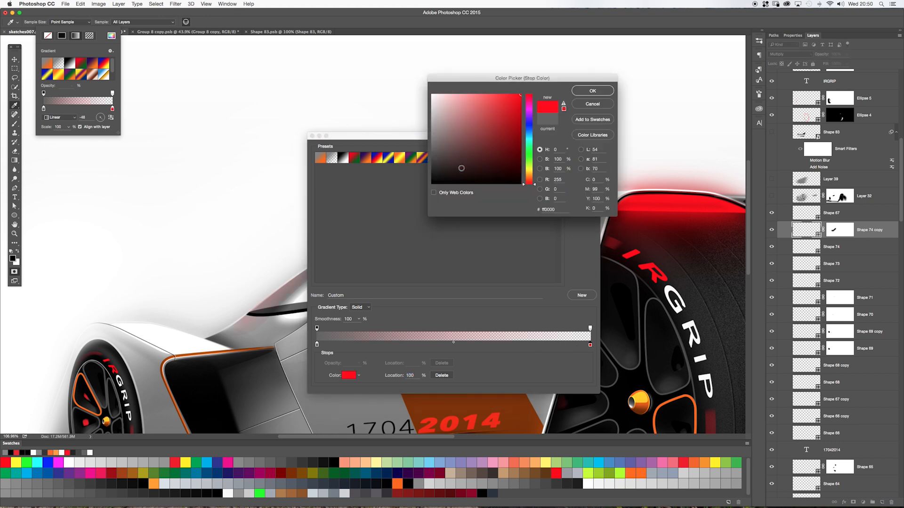
key("Return")
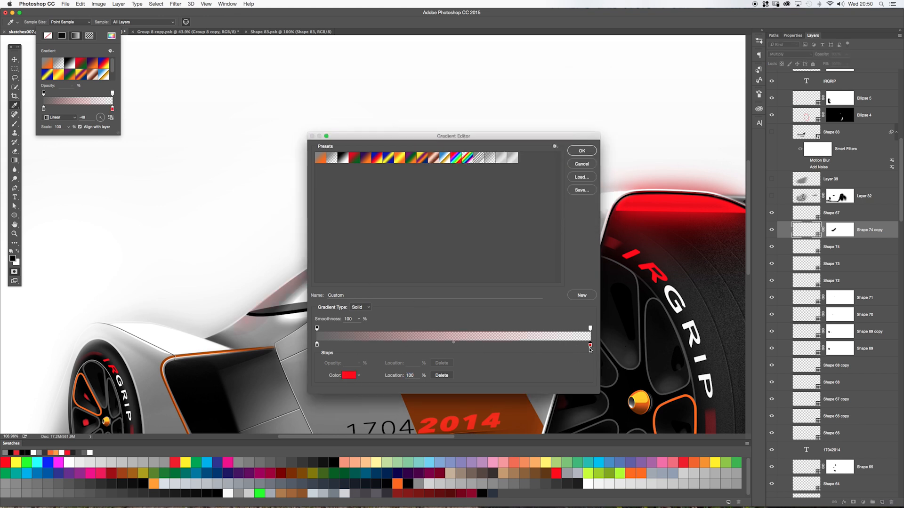
key("super+z")
left_click(576, 166)
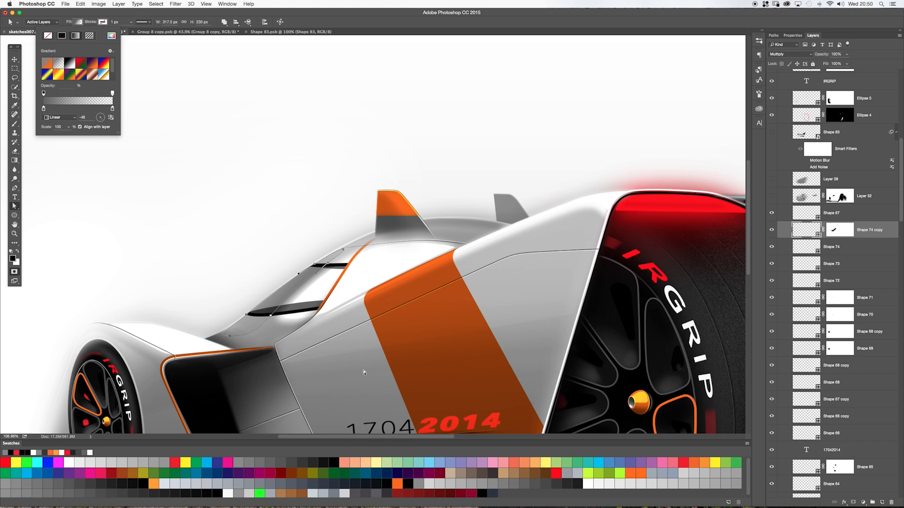
left_click(238, 245)
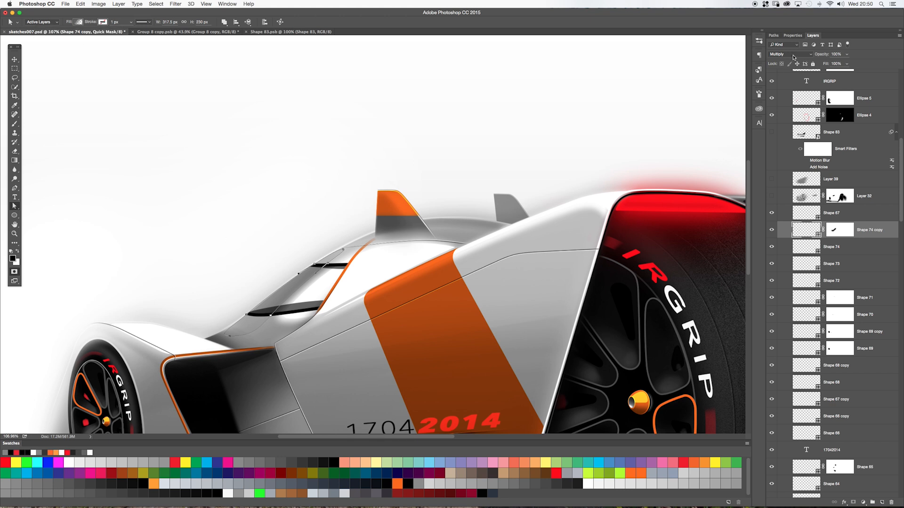
Check the mask properties of Shape 74 copy, and disable and re-enable its layer mask to compare the effect.
left_click(795, 36)
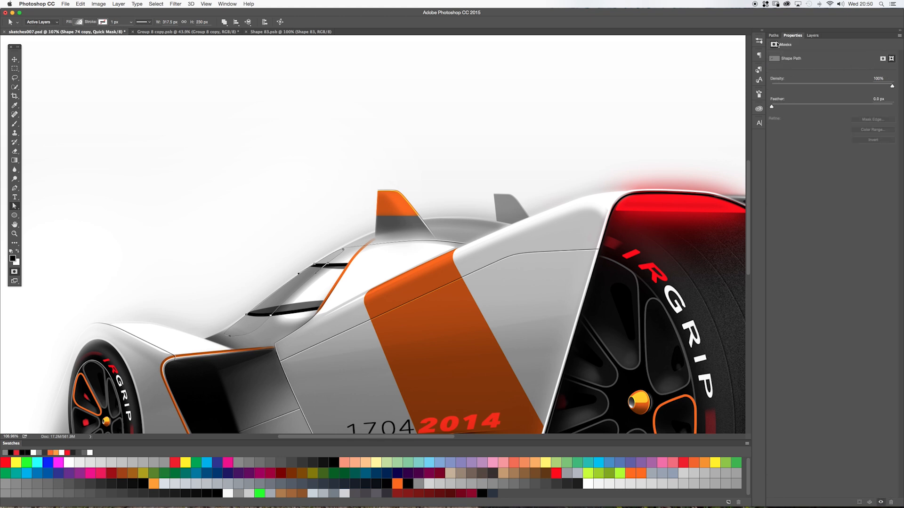
left_click(814, 36)
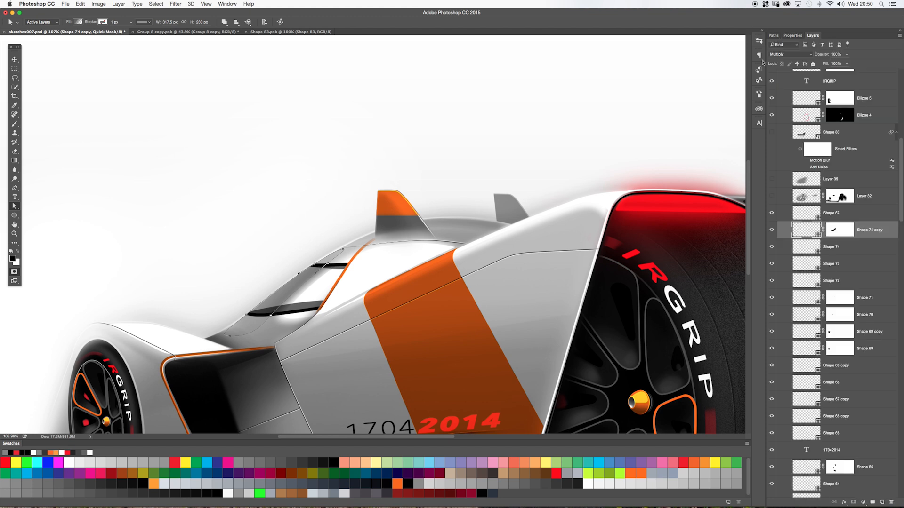
left_click(835, 231, "shift")
left_click(835, 231, "shift")
left_click(221, 273)
Try to move or pick elements of the car body directly with the Move tool at full-car view.
scroll(529, 330, "down", 3)
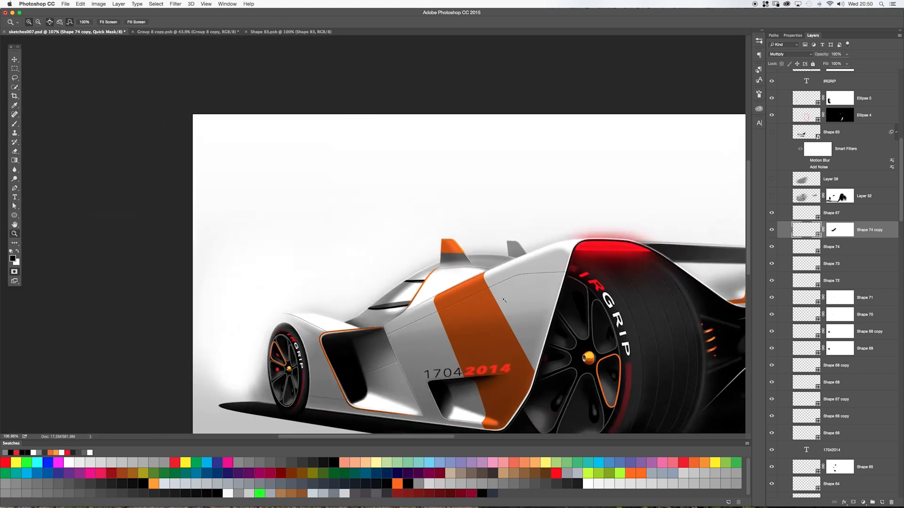
scroll(529, 331, "down", 3)
scroll(529, 331, "right", 5)
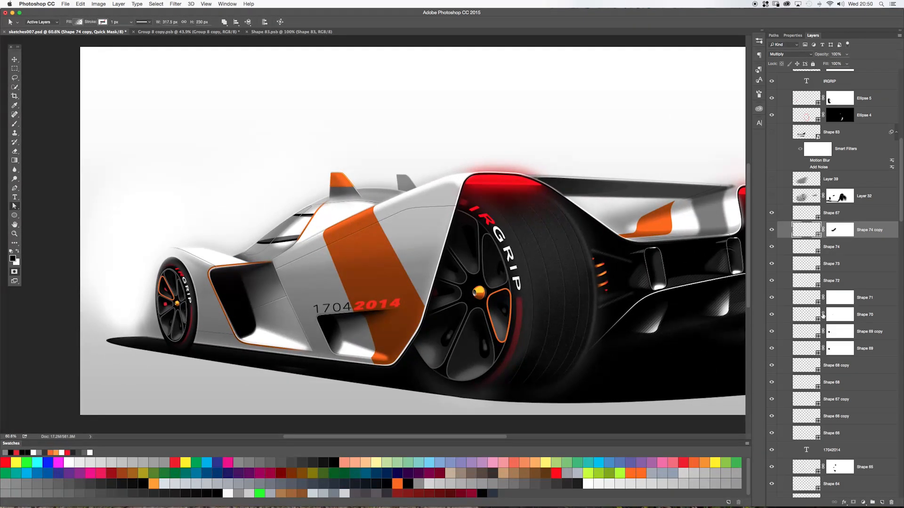
key("v")
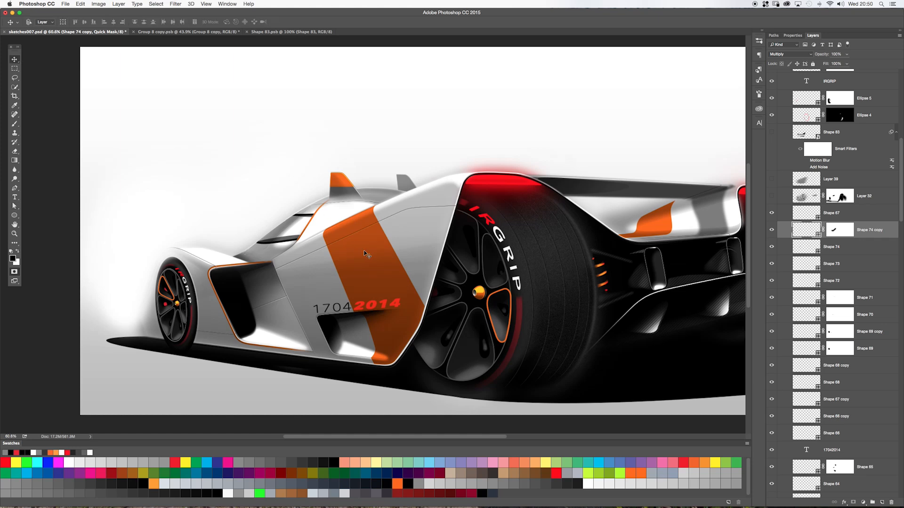
left_click(332, 217)
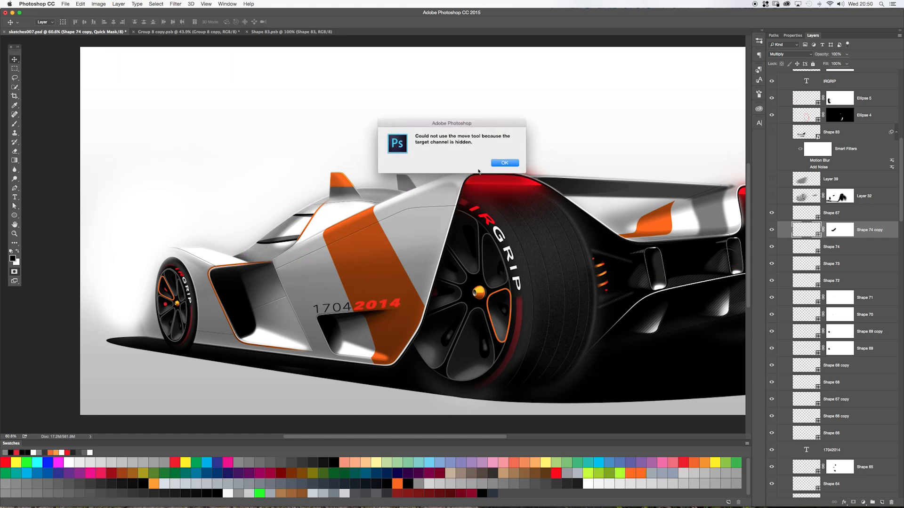
key("Return")
left_click(288, 204)
key("Return")
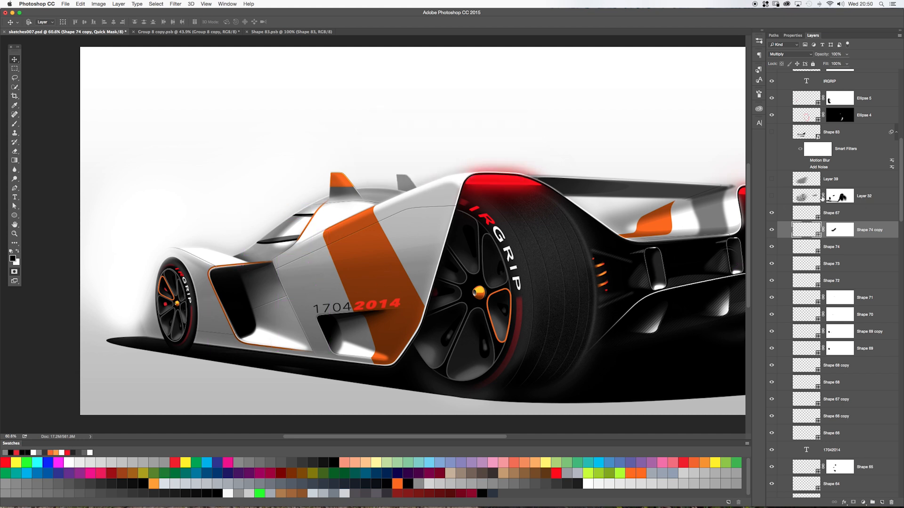
scroll(901, 199, "down", 5)
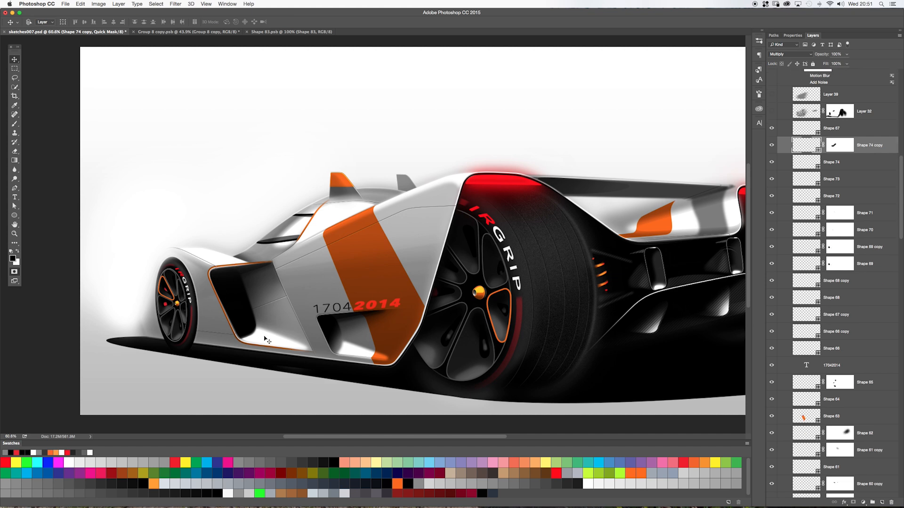
left_click(388, 268)
left_click(504, 163)
Hide and re-show Shape 74, Shape 73 and Shape 72 one at a time to compare their effect around the cockpit.
left_click(772, 162)
left_click(772, 180)
key("z")
left_click(304, 217)
left_click_drag(303, 218, 508, 206)
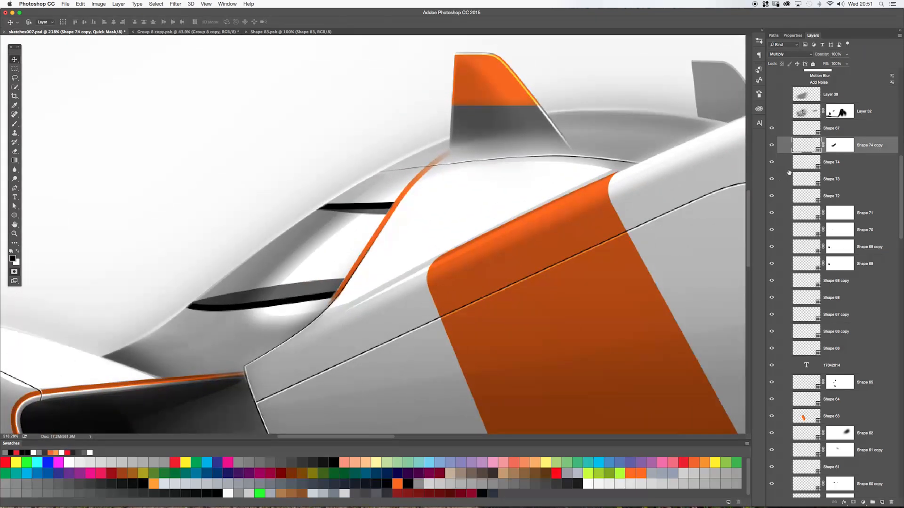
left_click(768, 164)
left_click(770, 163)
left_click(770, 180)
left_click(771, 180)
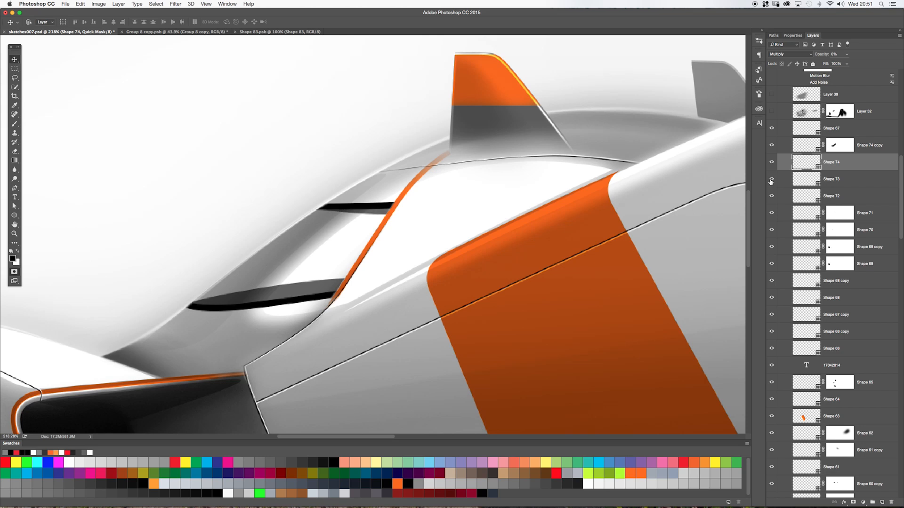
left_click(771, 180)
left_click(771, 181)
left_click(770, 197)
left_click(770, 200)
Hide and re-show Shape 71, Shape 70 and Shape 68 individually to examine the dark cockpit slits.
left_click(770, 215)
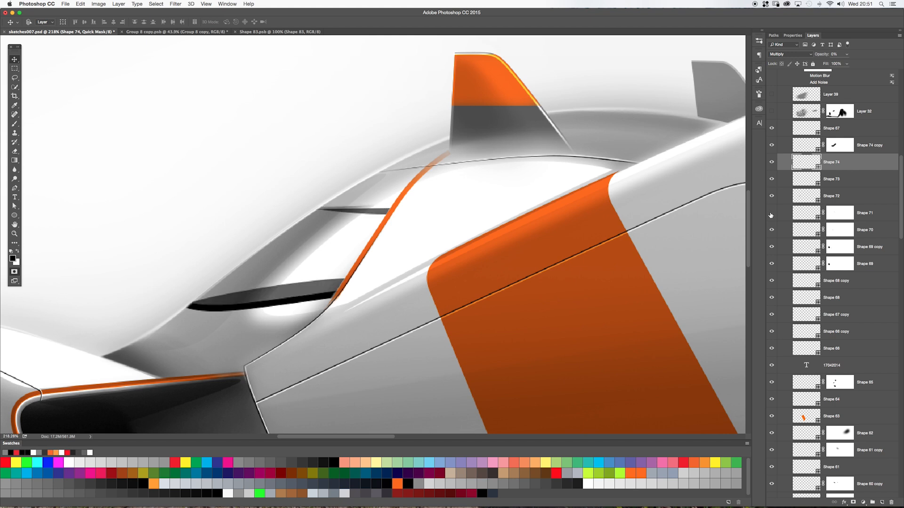
left_click(771, 214)
left_click(771, 230)
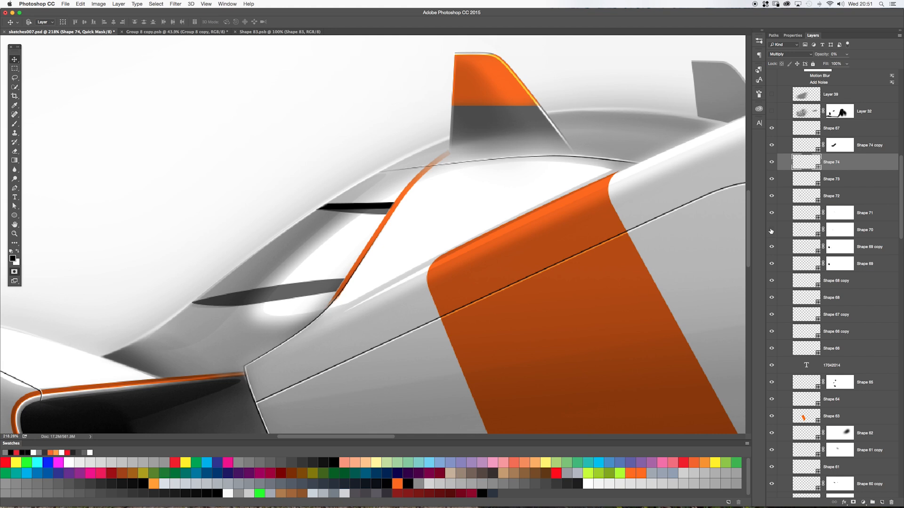
left_click(770, 231)
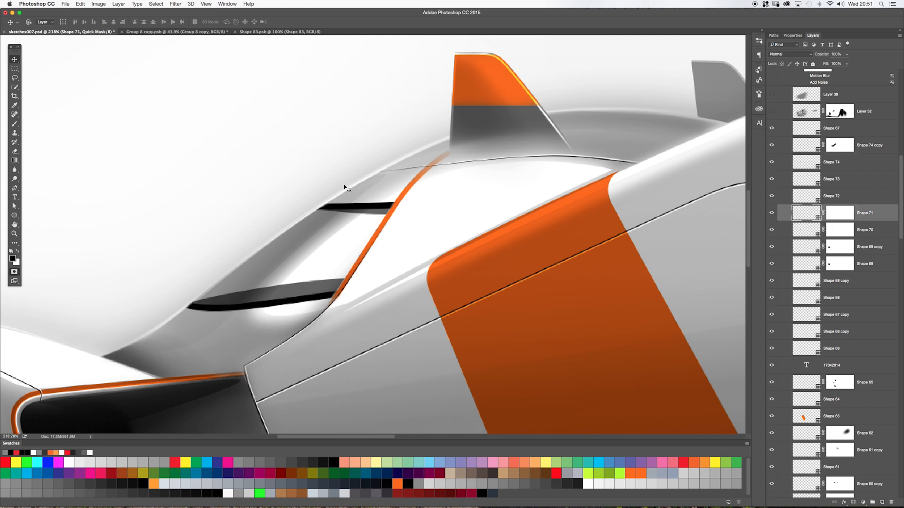
left_click(772, 265)
left_click(772, 265)
mouse_move(771, 282)
left_mouse_down()
mouse_move(769, 329)
mouse_move(770, 279)
left_mouse_up()
Hide and re-show the run of layers from Shape 59 down to Shape 58 to examine the fin and bodywork shading.
scroll(901, 203, "down", 10)
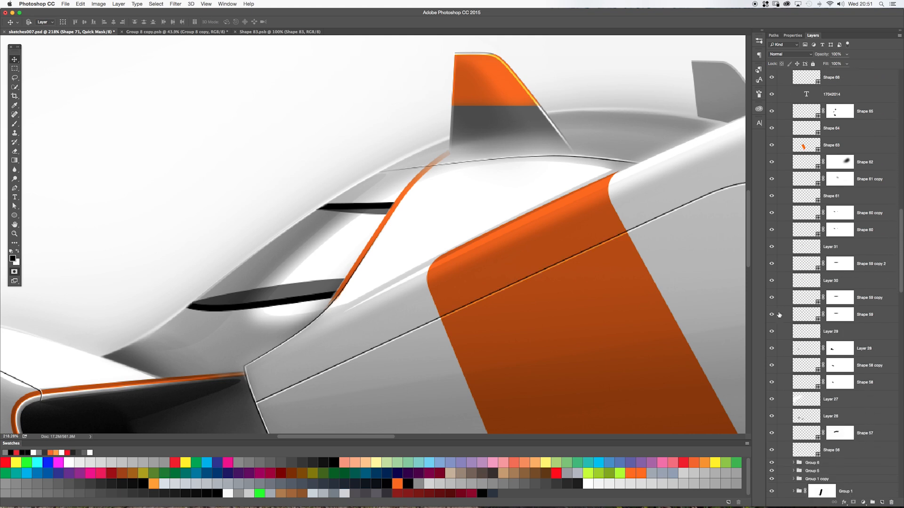
left_click_drag(771, 337, 774, 323)
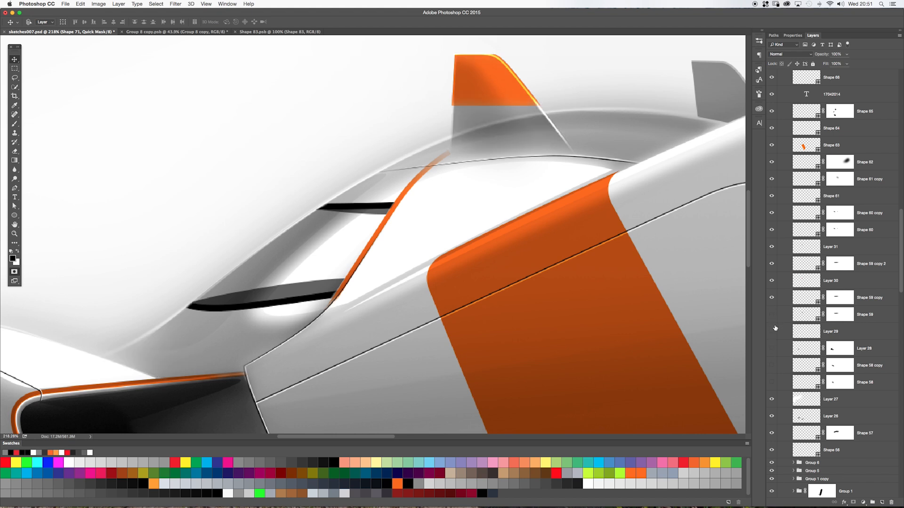
left_click_drag(771, 384, 770, 305)
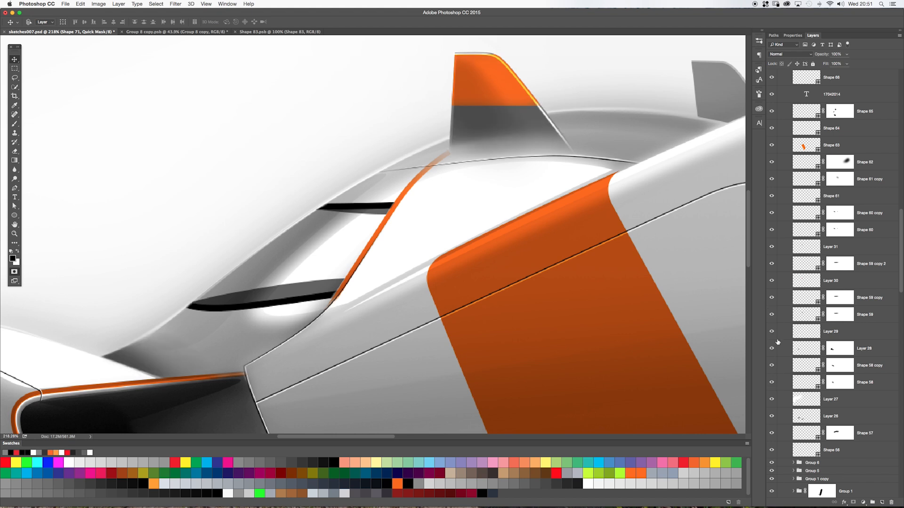
Select Shape 58, reveal its path between the cockpit and front fender, and check its shape mask's density and feather.
left_click(779, 382)
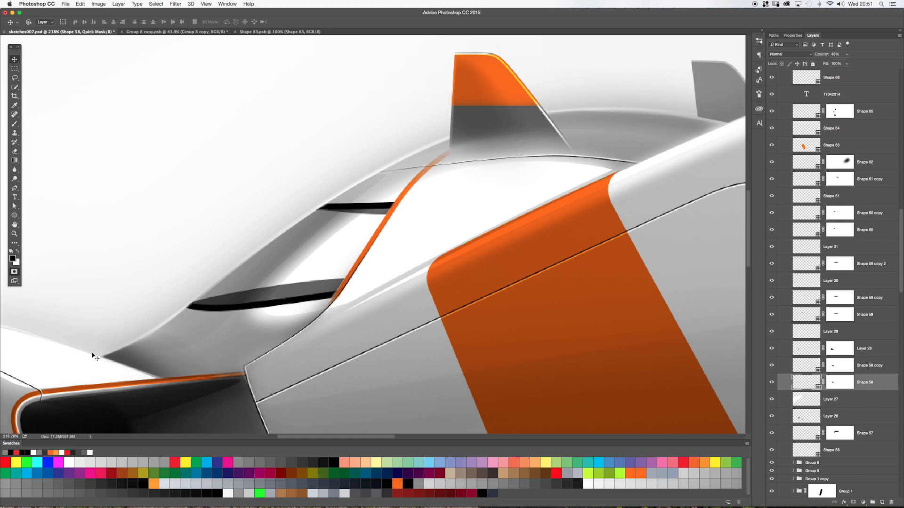
key("a")
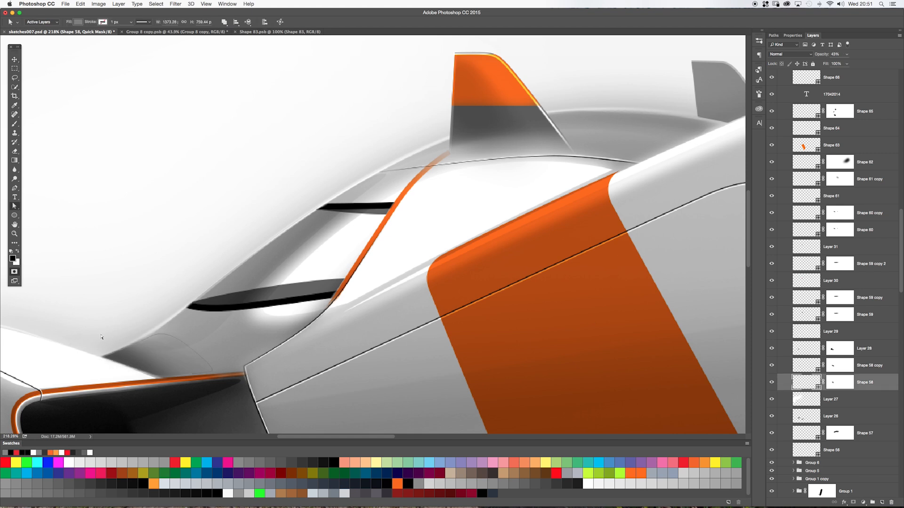
left_click_drag(125, 320, 168, 339)
left_click(791, 36)
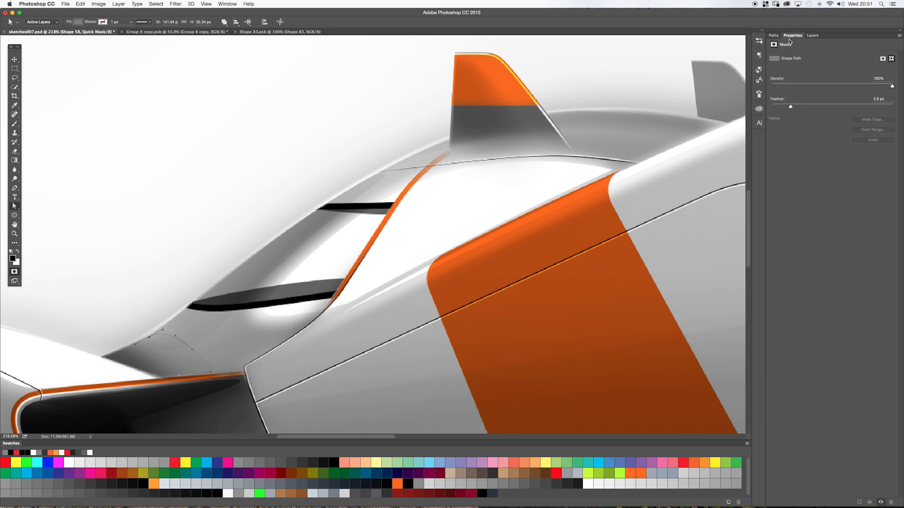
left_click(813, 36)
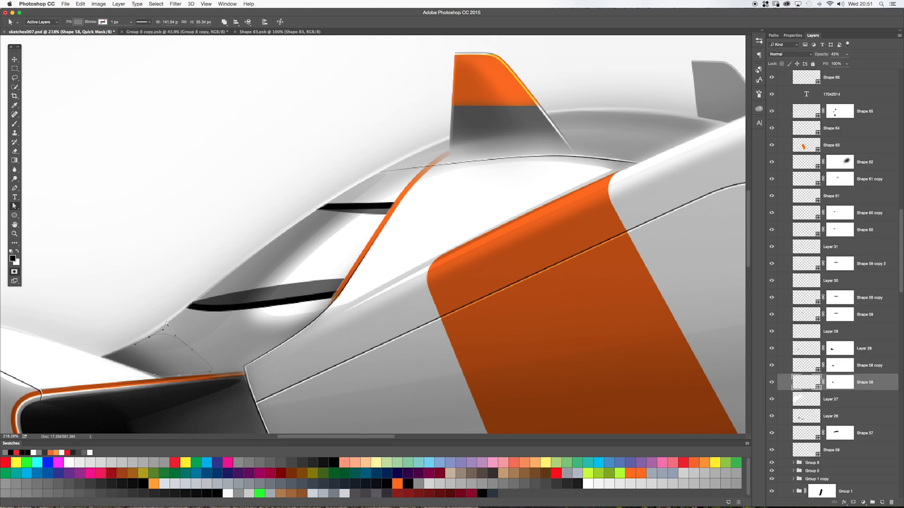
Examine the anchor points of the Shape 58 path and raise the layer's opacity slightly.
left_click(166, 269)
left_click(184, 347)
left_click_drag(147, 341, 156, 333)
left_click_drag(210, 371, 214, 373)
left_click(847, 54)
mouse_move(847, 63)
left_mouse_down()
mouse_move(860, 65)
mouse_move(847, 64)
left_mouse_up()
Select Layer 27 and toggle its visibility to examine the white glow around the front of the car.
key("z")
left_click_drag(423, 344, 360, 349)
left_click_drag(468, 367, 404, 224)
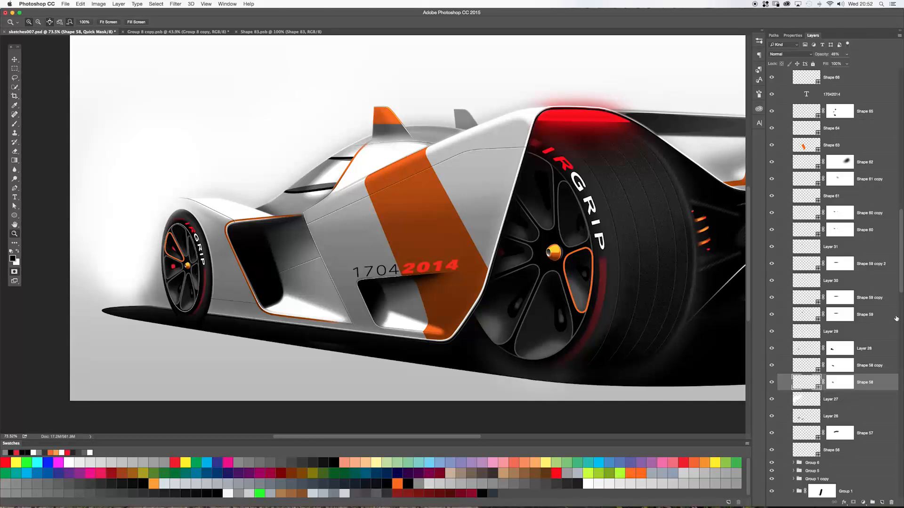
left_click_drag(901, 285, 902, 319)
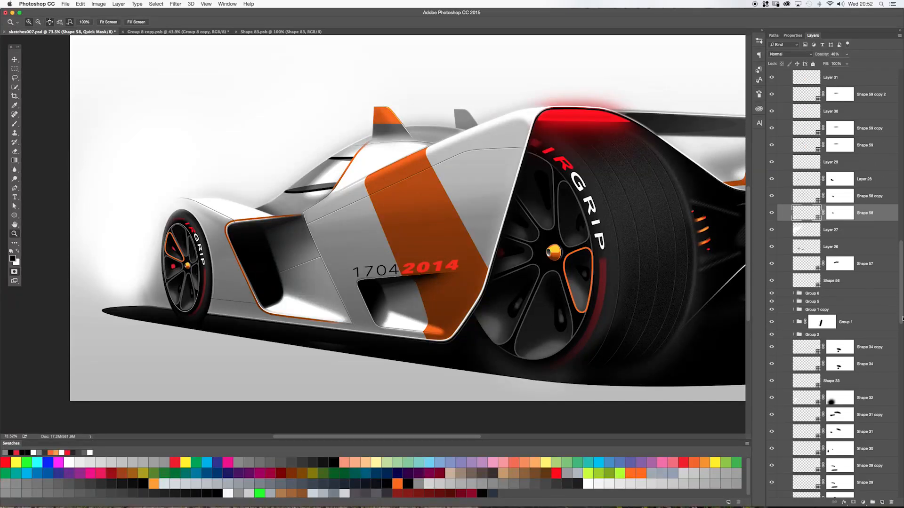
left_click(772, 231)
left_click(772, 230)
left_click(772, 230)
left_click(781, 230)
left_click(772, 230)
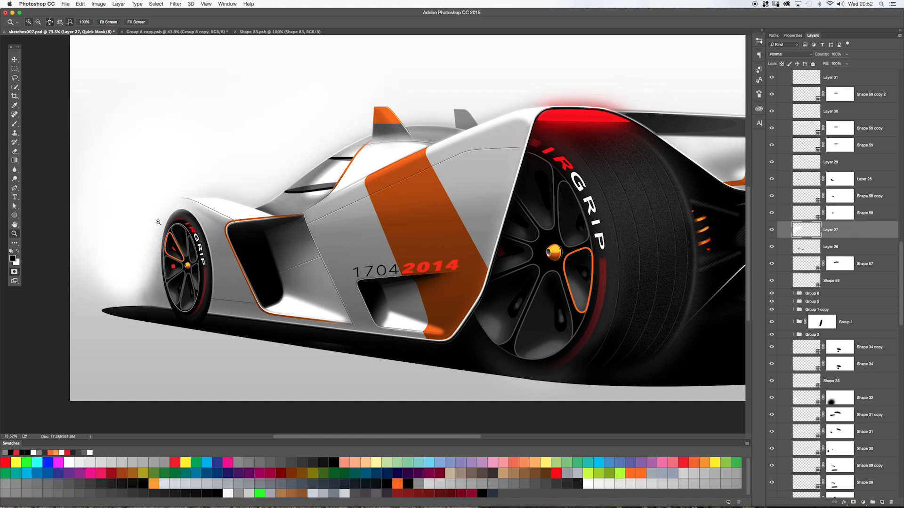
left_click(772, 230)
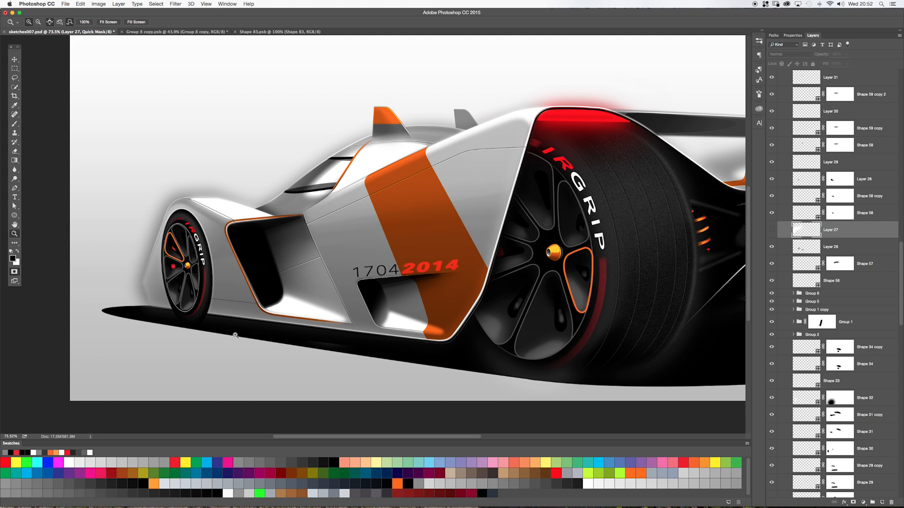
left_click(772, 229)
Toggle the visibility of Group 6, select it, and expand it with the rear diffuser area in close view.
left_click_drag(900, 271, 901, 288)
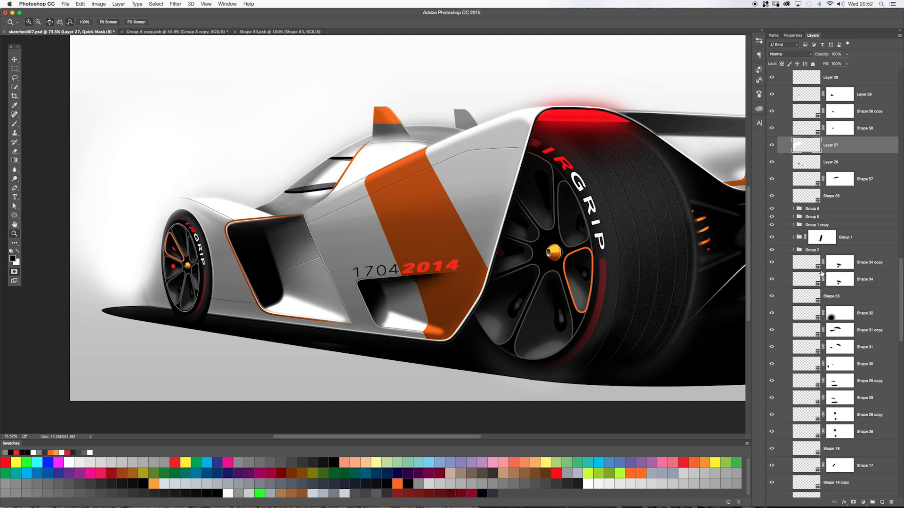
left_click(772, 211)
left_click(772, 209)
left_click(772, 209)
left_click(782, 213)
left_click_drag(695, 229, 446, 232)
left_click_drag(502, 227, 692, 230)
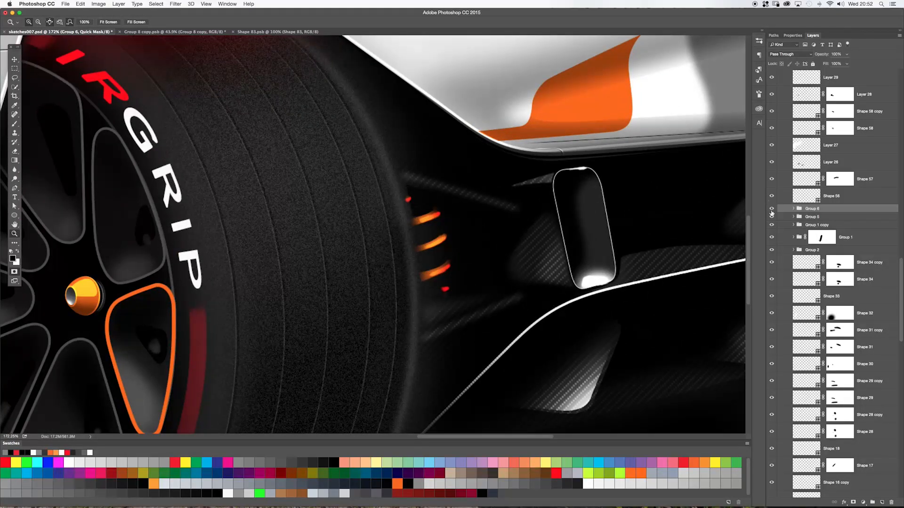
left_click(794, 209)
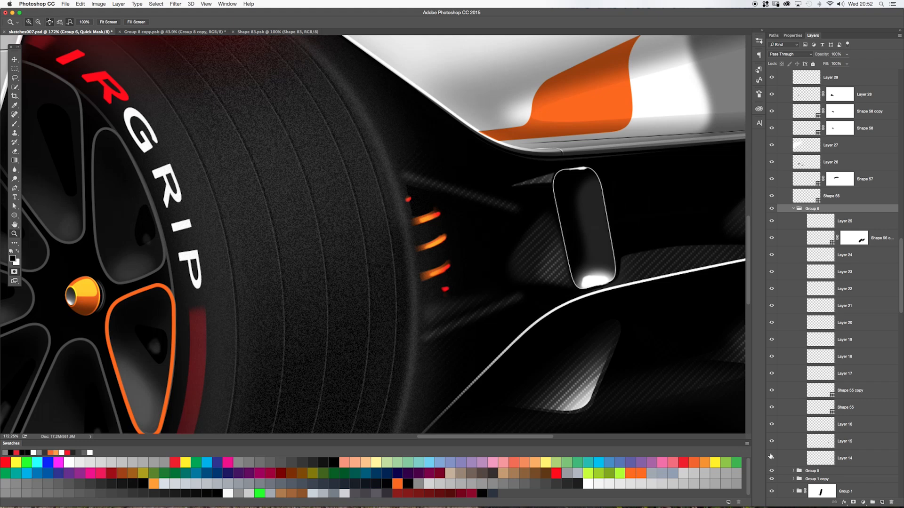
Hide and re-show the layers from Layer 15 up to Shape 55 copy to examine how the rear outlet is built.
left_click_drag(771, 441, 771, 390)
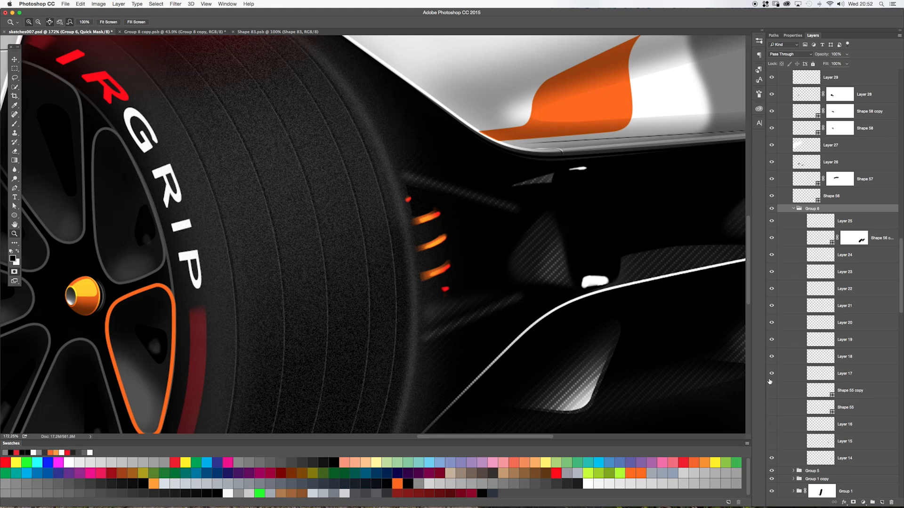
left_click_drag(772, 442, 771, 394)
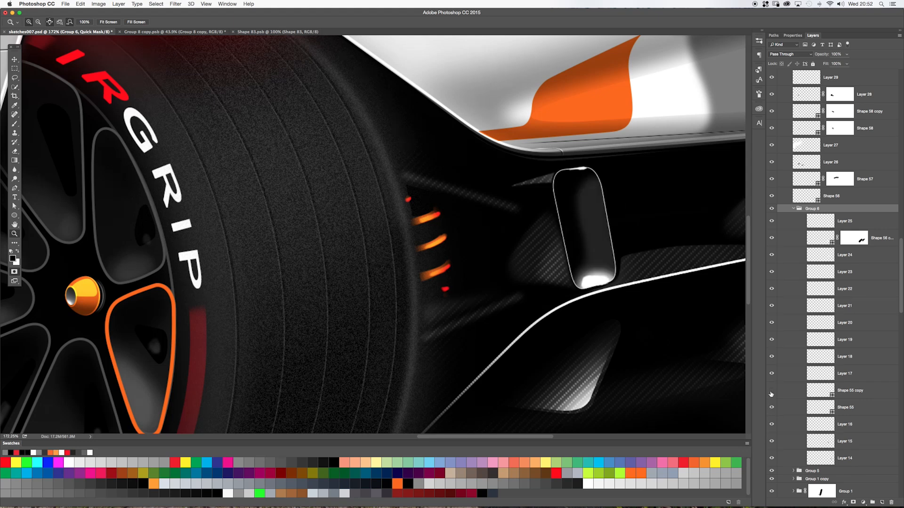
left_click(771, 394)
Select Shape 55 copy and Shape 55 in turn and inspect the stroked outlines of the two rear outlets.
left_click(784, 394)
key("a")
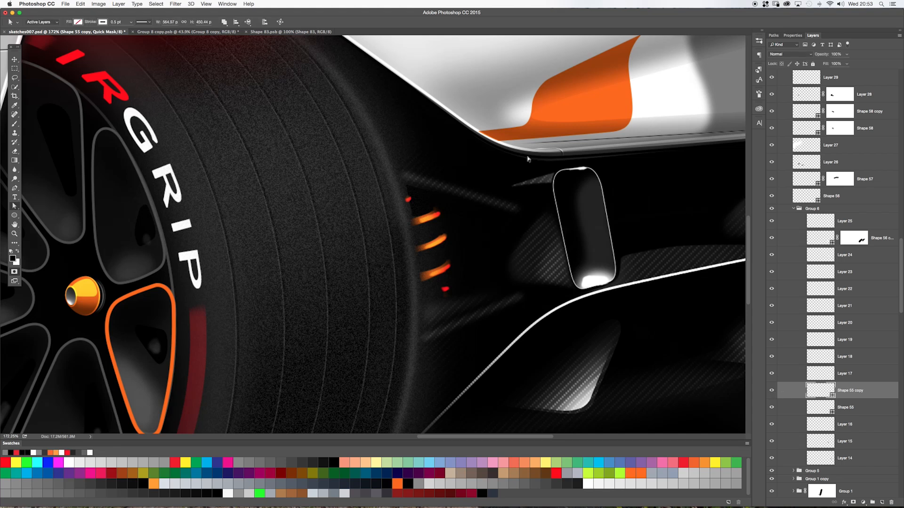
key("z")
key("super+0")
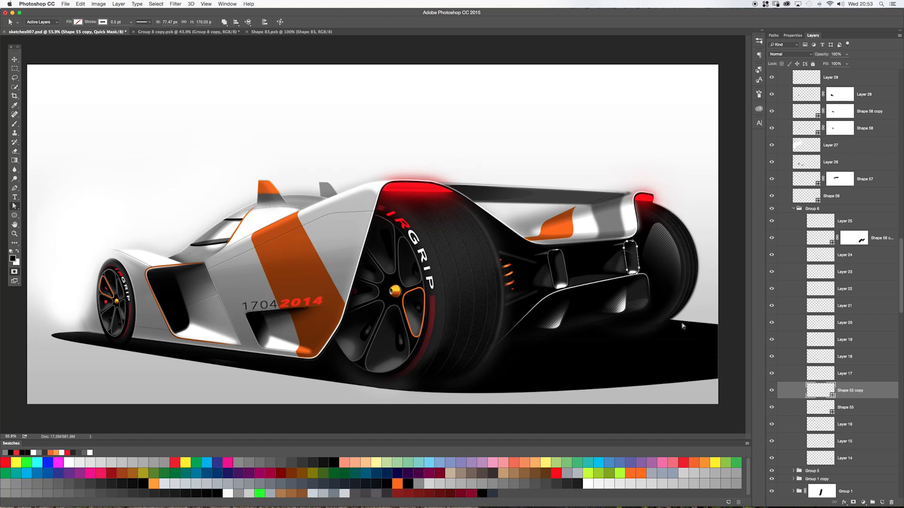
left_click(610, 228)
key("a")
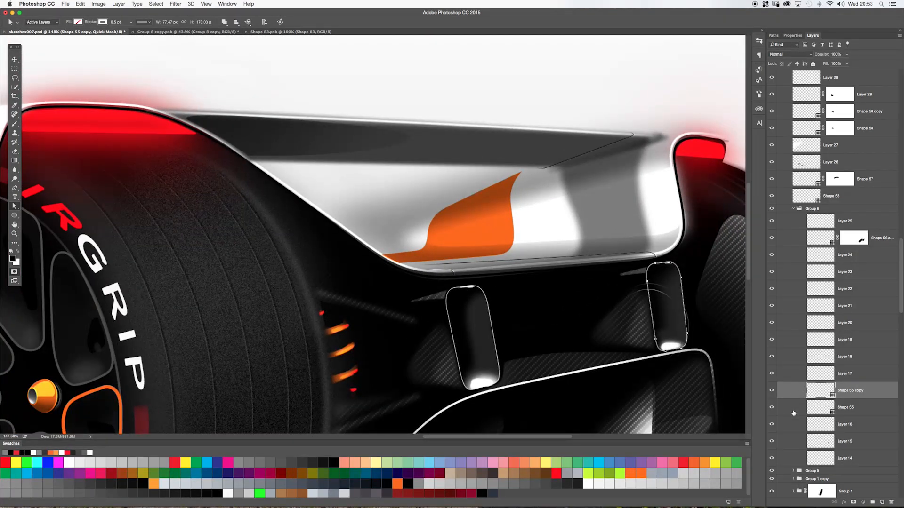
left_click(793, 411)
left_click(532, 333)
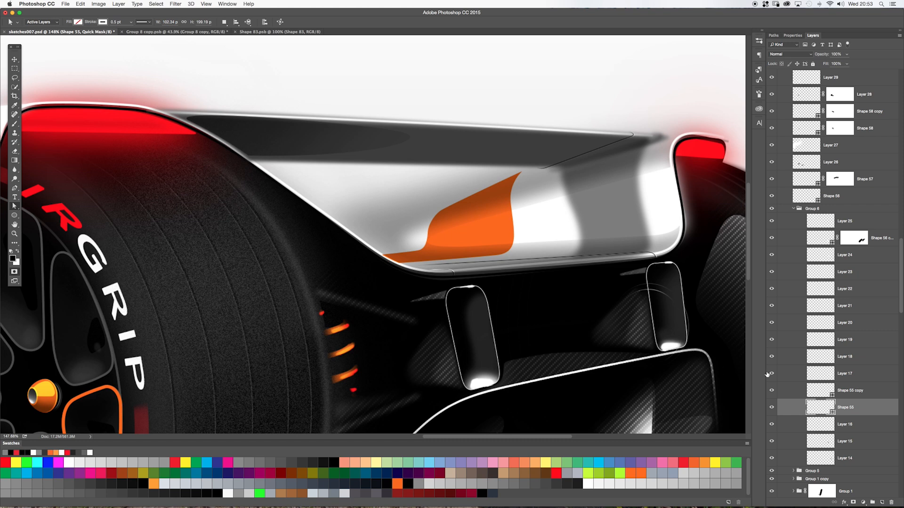
Toggle the visibility of Layer 16, Layer 15 and Layer 14 to examine the outlets' inner shading and highlights.
left_click(769, 437)
left_click_drag(769, 425, 772, 459)
left_click_drag(772, 427, 768, 444)
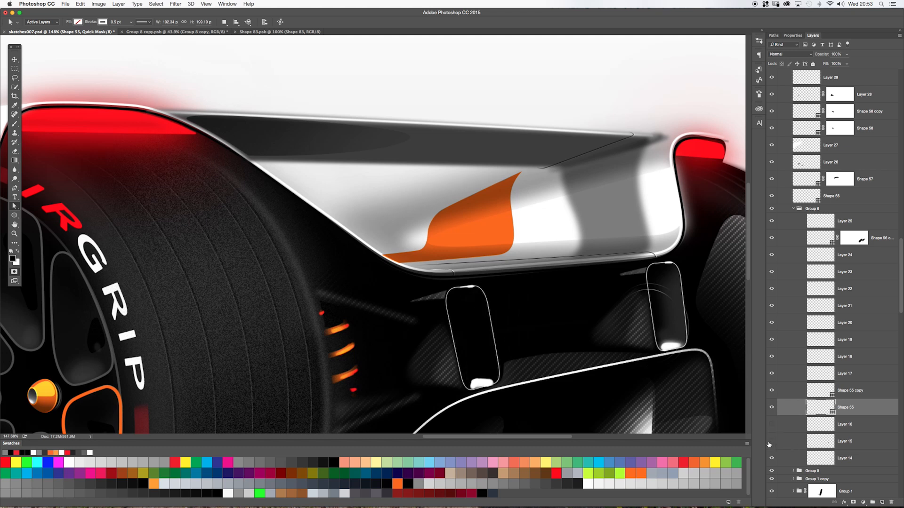
left_click(772, 457)
left_click(772, 459)
left_click(771, 442)
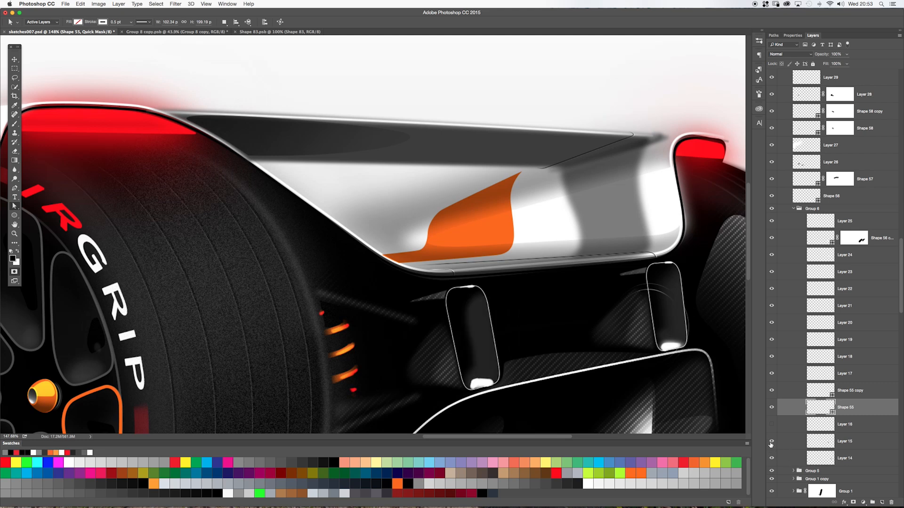
left_click(773, 425)
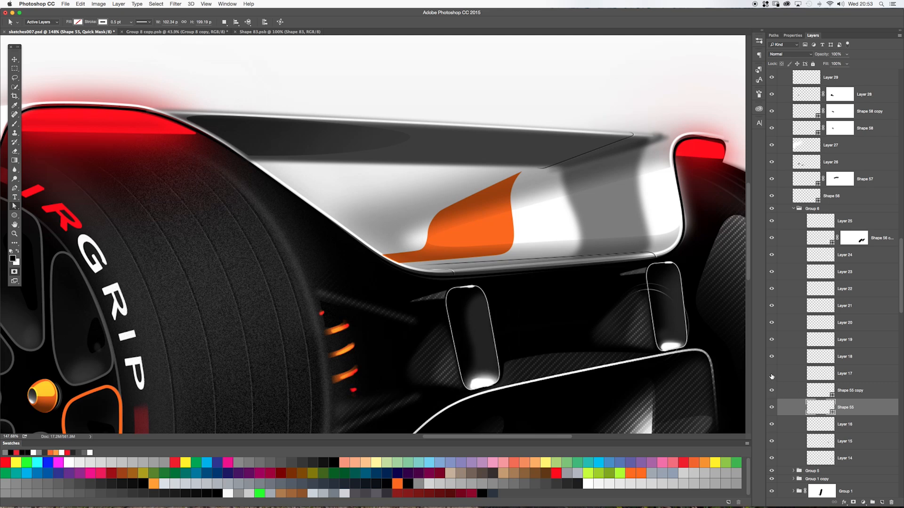
Hide and re-show Layer 17 and Layer 18 in Group 6 to compare their effect.
left_click(771, 377)
left_click(772, 375)
left_click(772, 359)
left_click(771, 359)
Toggle Layer 25, the masked Shape 56 copy and Layers 24 to 22 one at a time, and probe the nearer outlet with the Move tool.
left_click(772, 225)
left_click(771, 225)
left_click(772, 241)
left_click(771, 241)
left_click(772, 256)
left_click(771, 256)
left_click(771, 273)
left_click(772, 273)
left_click(772, 290)
left_click(771, 290)
key("v")
left_click(496, 359)
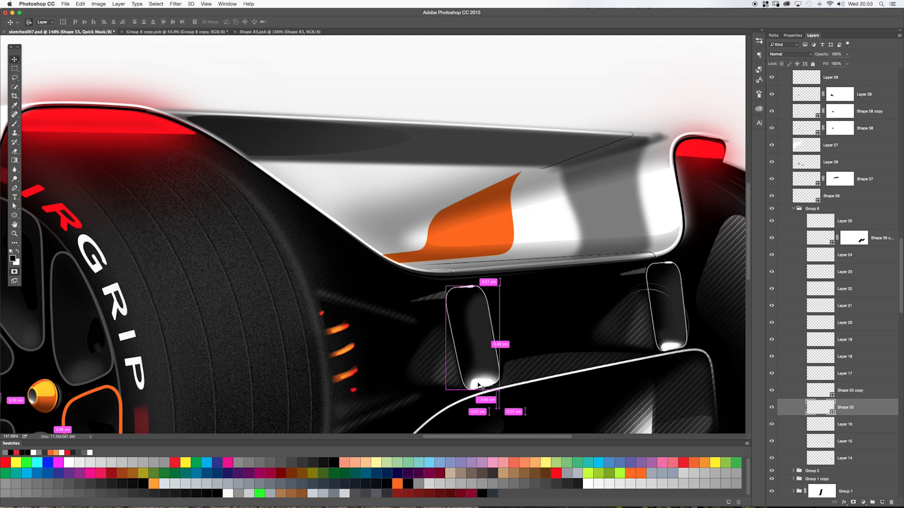
Toggle the visibility of Layer 22, Layer 21 and Layer 23 to compare their effect on the rear outlets.
key("Return")
left_click(771, 289)
left_click(772, 289)
left_click(770, 307)
left_click(771, 306)
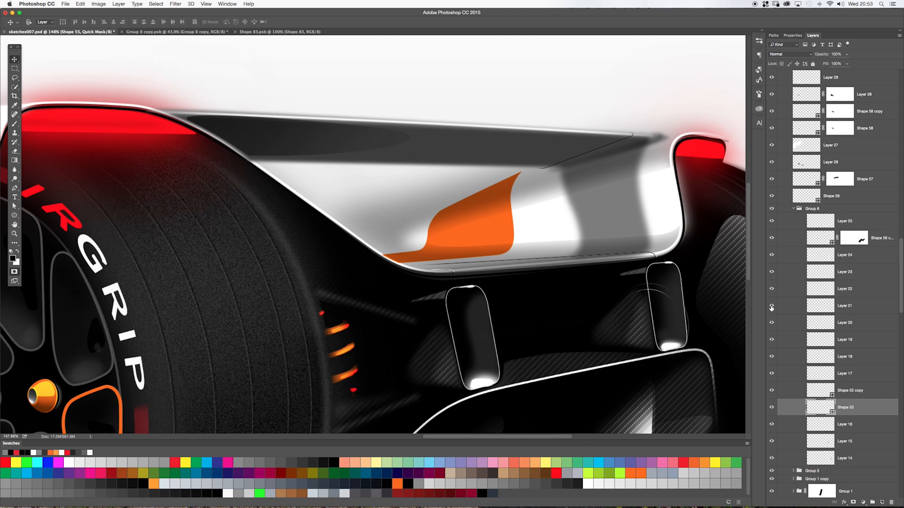
left_click(771, 289)
left_click(772, 289)
left_click(772, 291)
left_click(772, 273)
Select Layer 23 and Layer 22 in turn, check their blend modes, and hide and re-show each one.
left_click(845, 272)
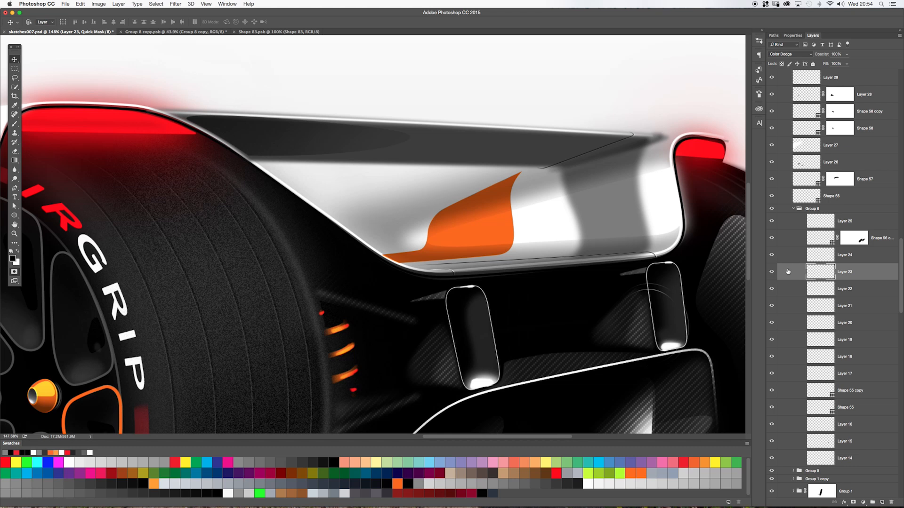
left_click(789, 293)
left_click(771, 292)
left_click(771, 291)
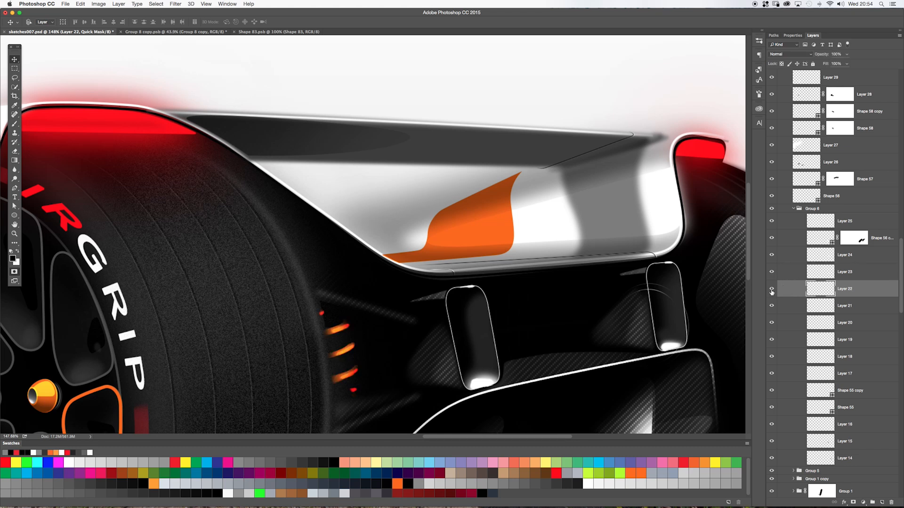
left_click(785, 275)
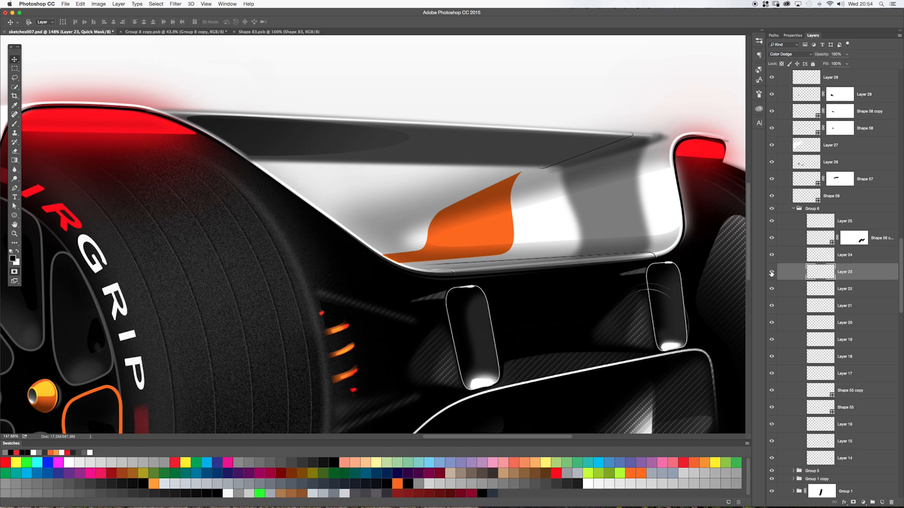
left_click(771, 273)
left_click(772, 273)
scroll(558, 314, "down", 5)
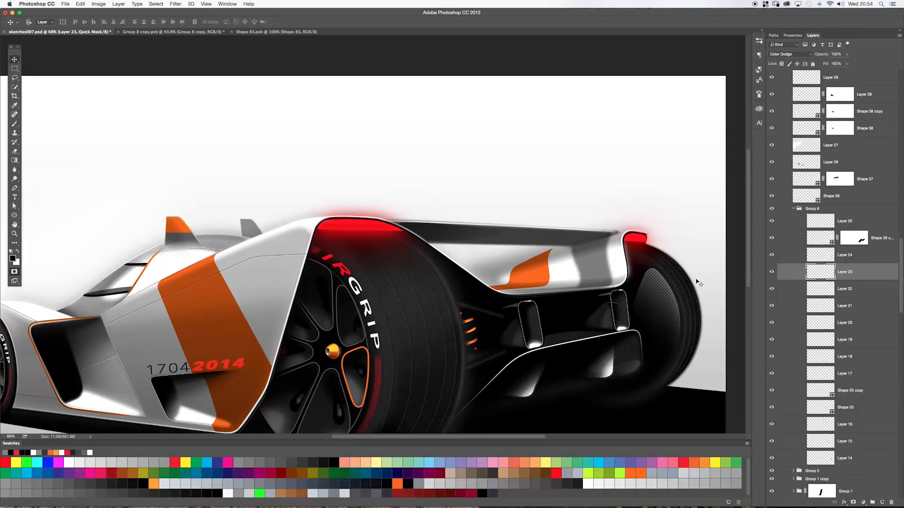
Hide and re-show the masked Shape 56 copy and Layer 17 against the whole rear end, then inspect Layer 17's opacity.
left_click(772, 238)
left_click(773, 239)
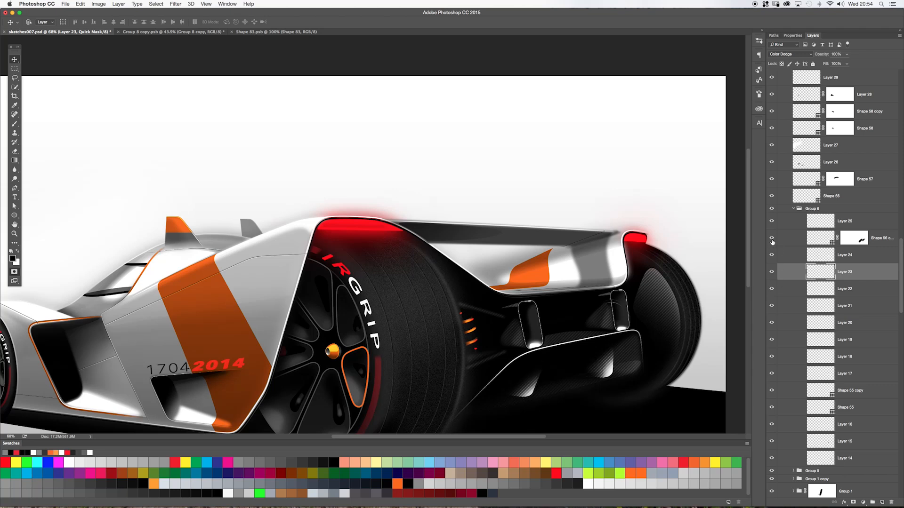
left_click(774, 375)
left_click(772, 374)
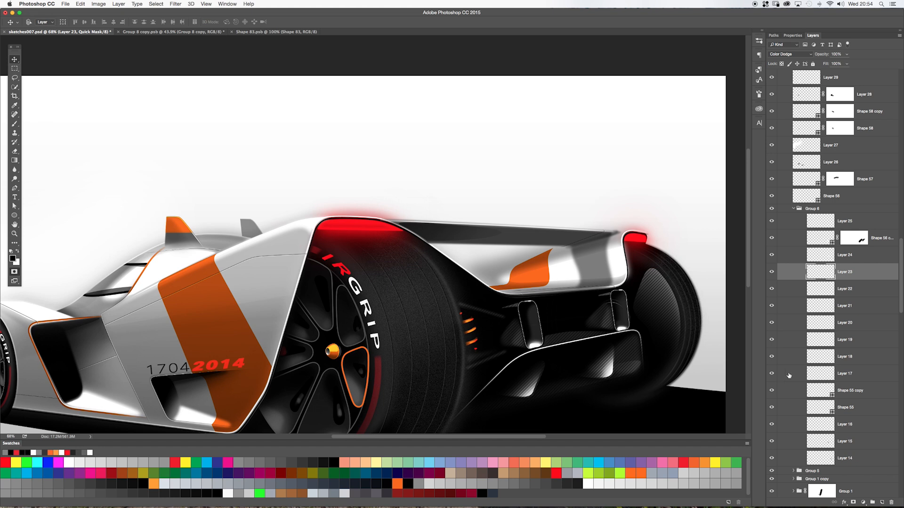
left_click(789, 375)
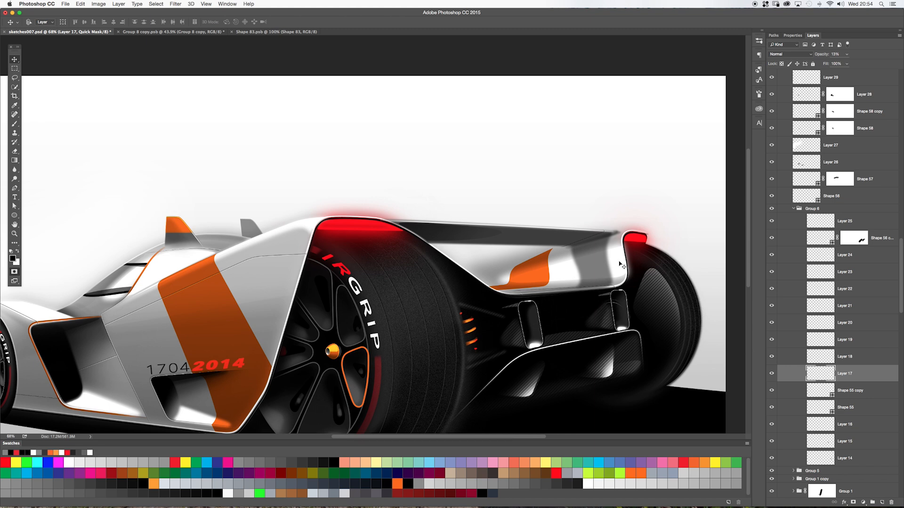
Collapse Group 6 and expand Group 1 copy to list the front wheel's layers.
left_click(793, 208)
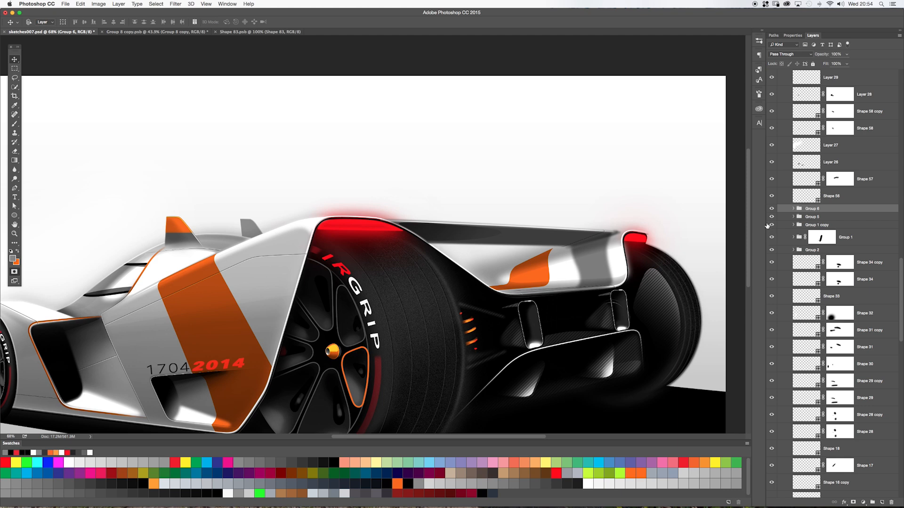
left_click(779, 225)
key("d")
key("q")
key("z")
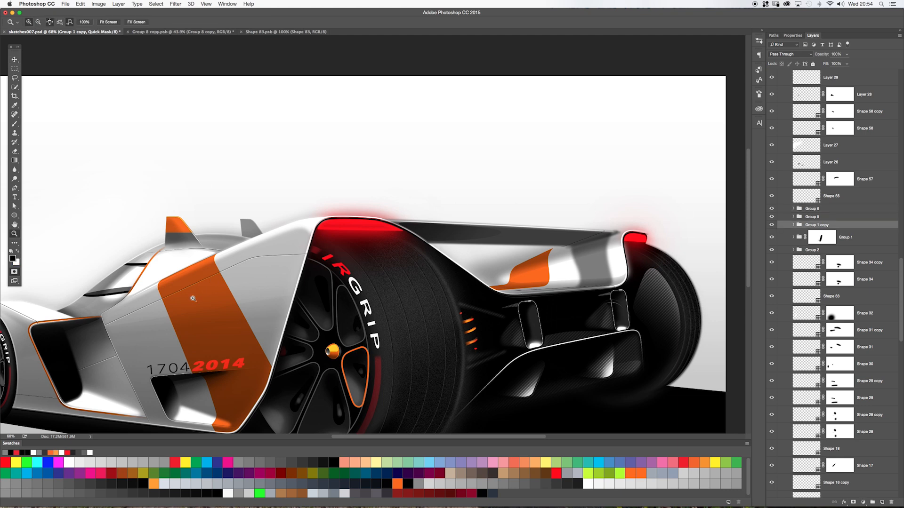
left_click_drag(271, 348, 397, 309)
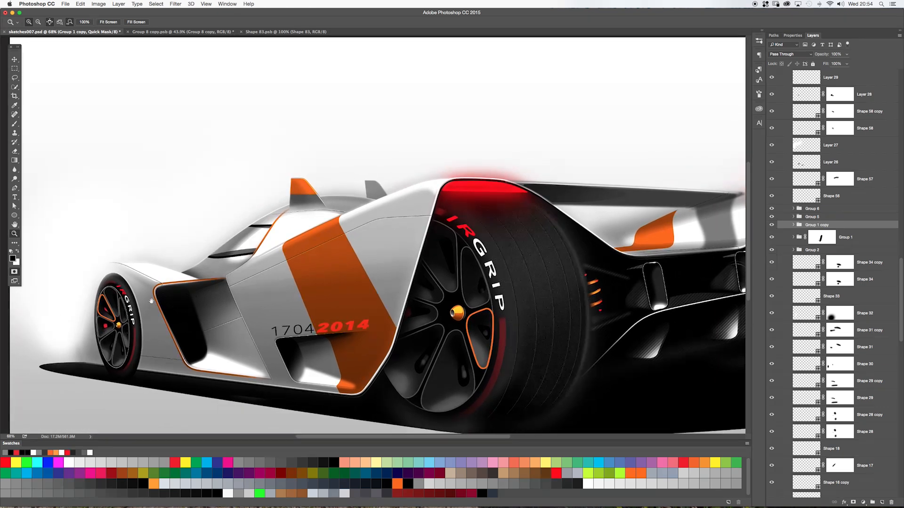
left_click_drag(172, 304, 219, 304)
left_click(793, 225)
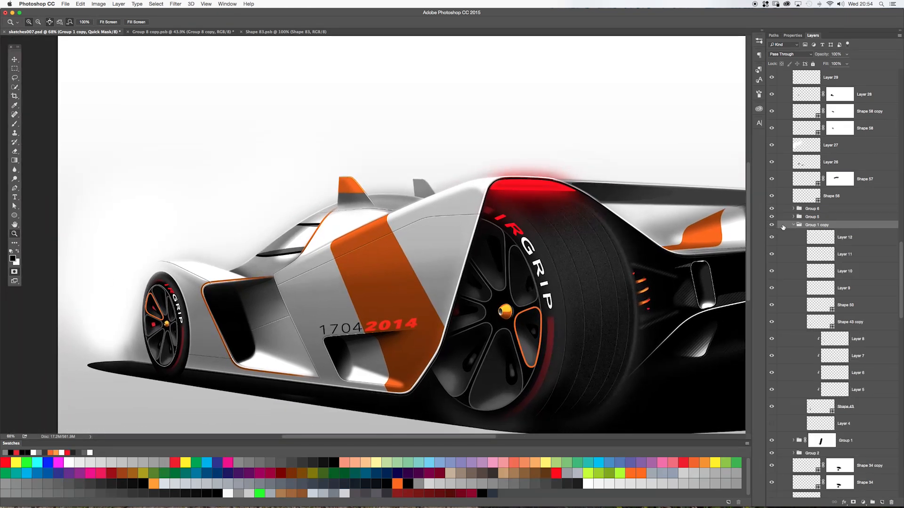
Toggle the visibility of Shape 43 copy, Shape 50 and Shape 43 to identify their parts of the front wheel.
left_click(772, 322)
left_click(775, 307)
left_click(772, 408)
left_click(773, 411)
Select Shape 43 and inspect the path of one lower spoke opening in the front wheel.
left_click(796, 411)
left_click_drag(107, 357, 266, 285)
key("a")
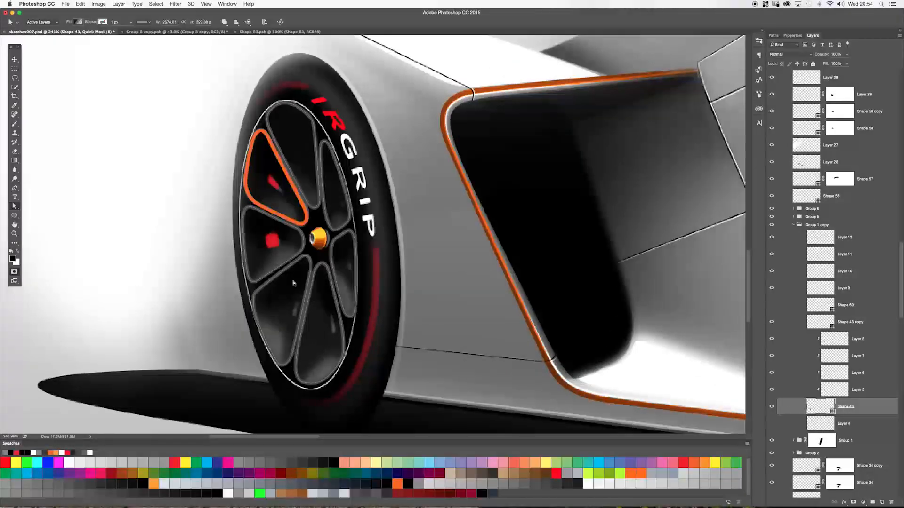
left_click(324, 260)
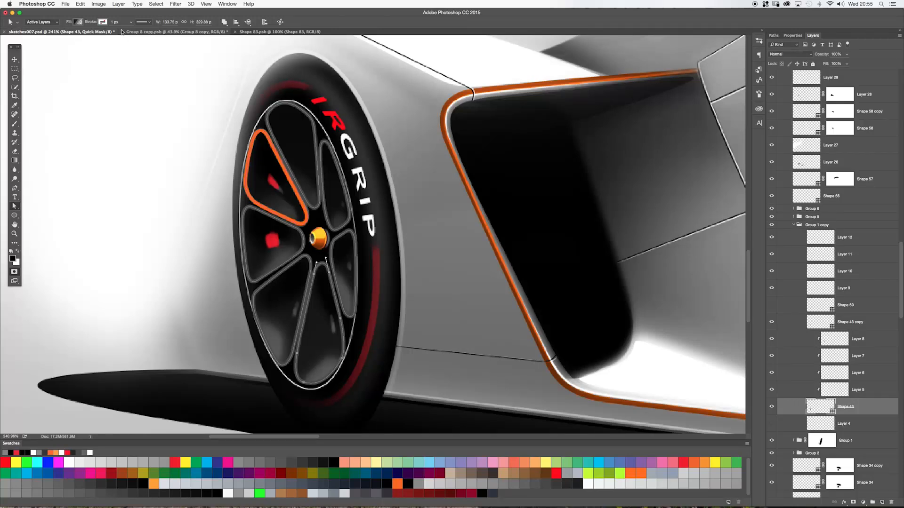
left_click_drag(375, 371, 338, 347)
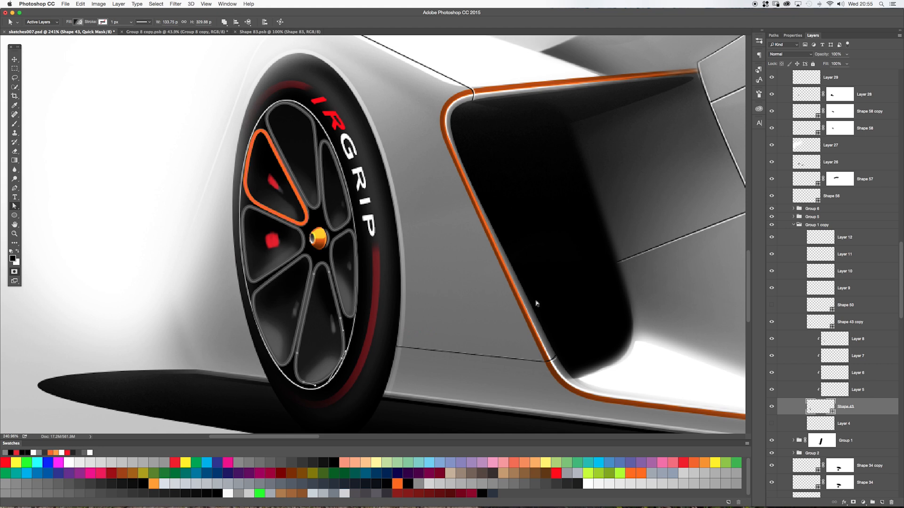
Select the clipped Layers 5 to 8 above Shape 43, then single out Layer 5.
left_click(831, 389)
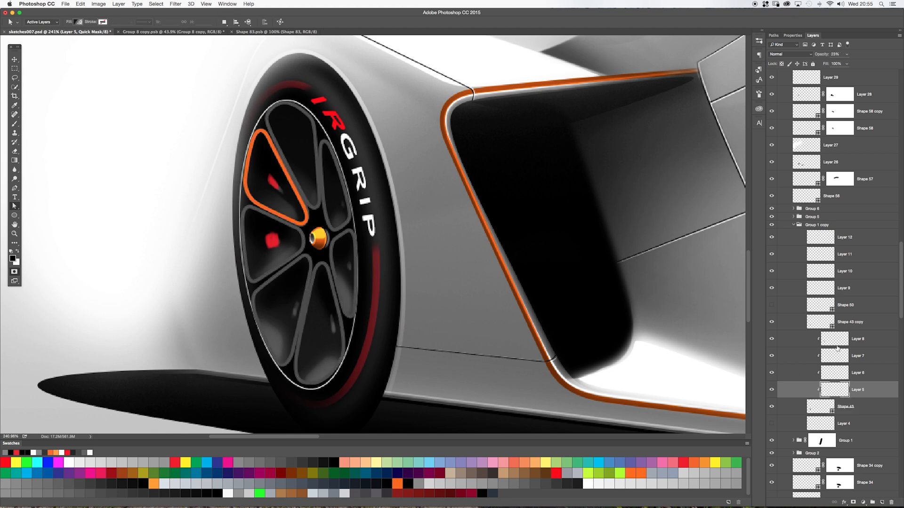
left_click(834, 346, "shift")
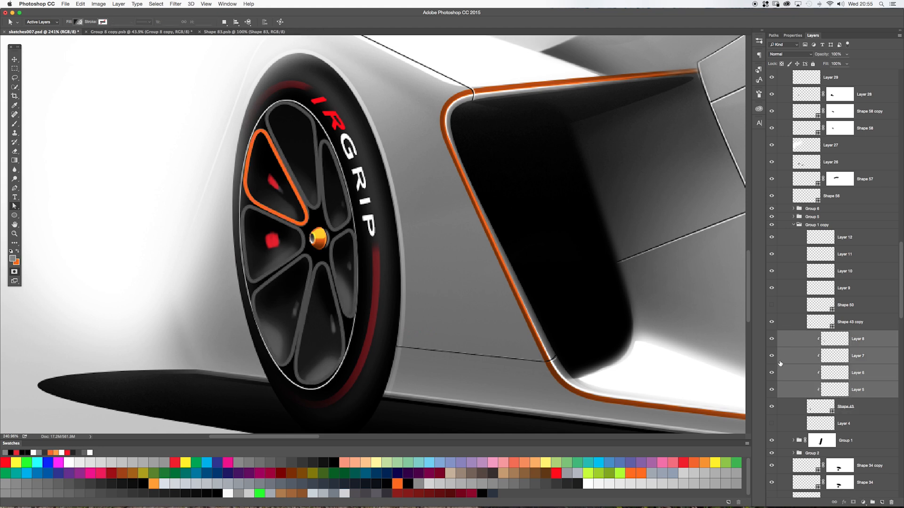
left_click(834, 391)
key("d")
key("q")
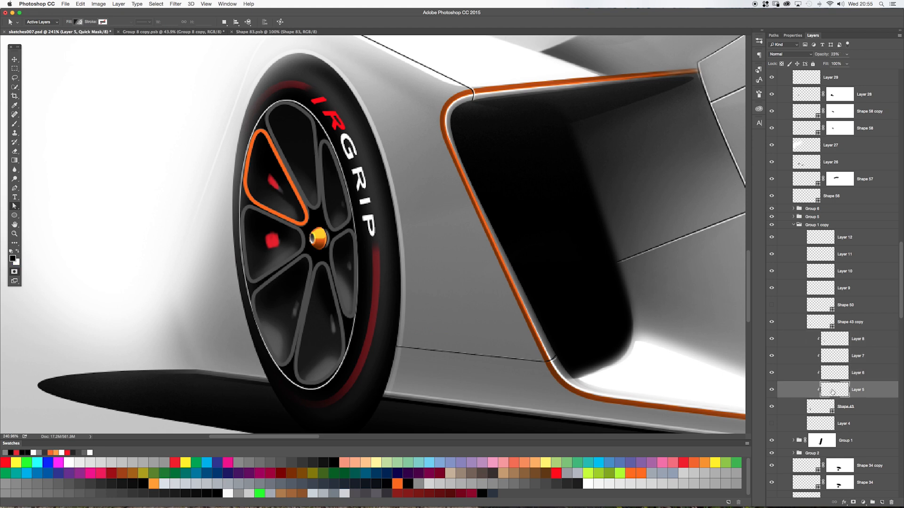
Try to shift Layer 5 slightly with Free Transform to test how Shape 43 clips its shading.
key("ctrl+t")
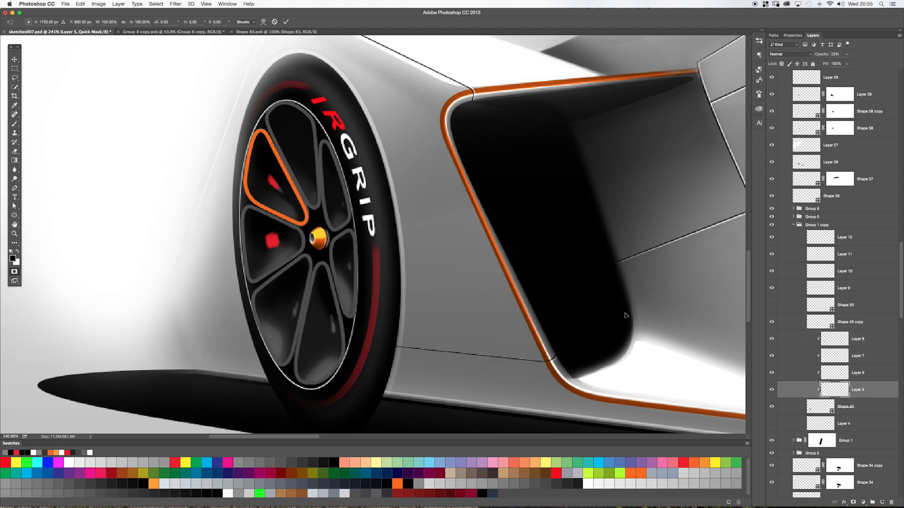
key("ctrl+minus")
key("ctrl+minus")
key("ctrl+plus")
key("ctrl+plus")
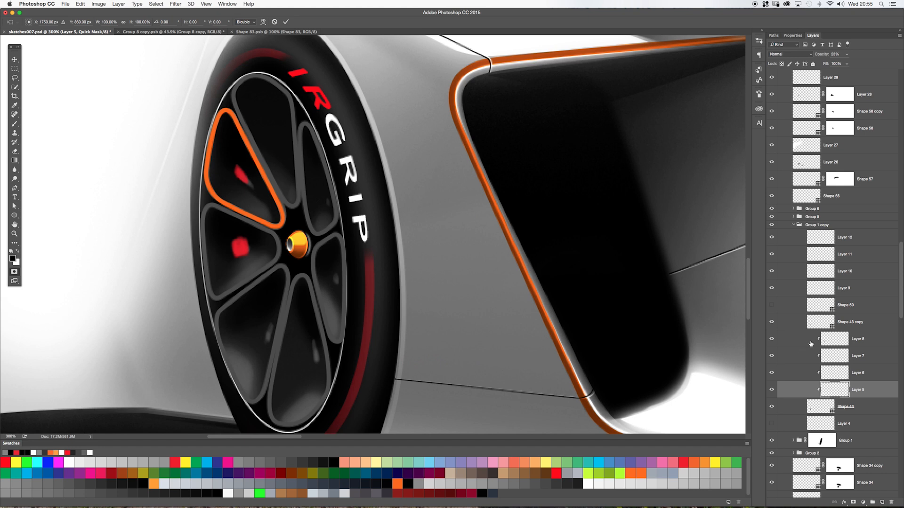
left_click_drag(566, 334, 555, 331)
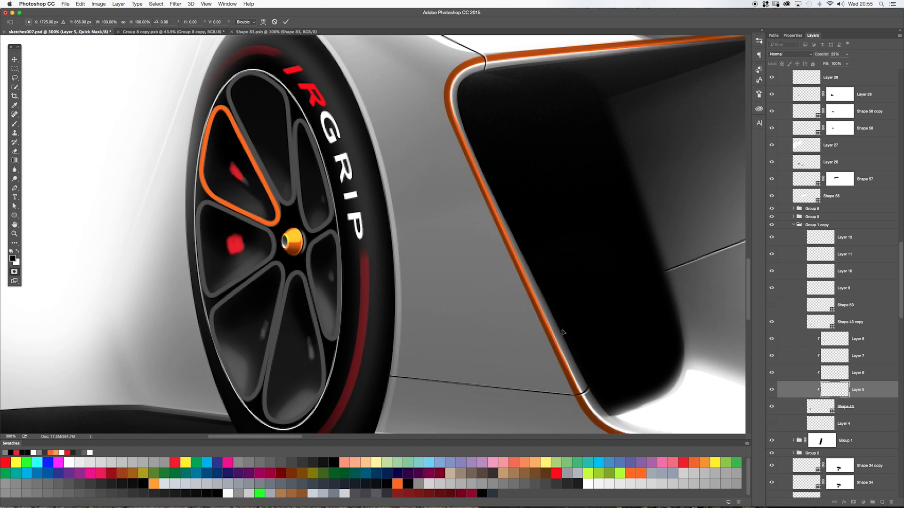
key("super+minus")
key("super+minus")
key("super+minus")
key("super+minus")
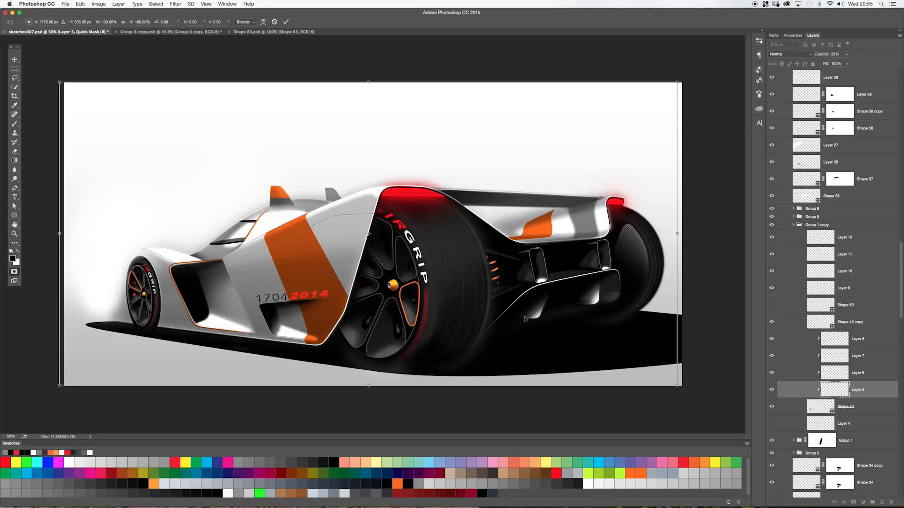
key("Return")
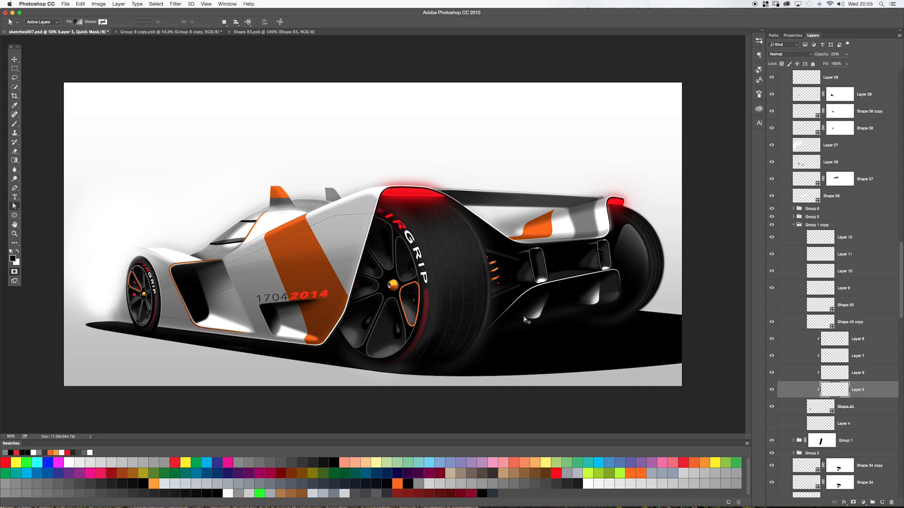
Check Layer 5's extent with Free Transform, then hide and re-show it to examine its effect on the wheel.
key("super+t")
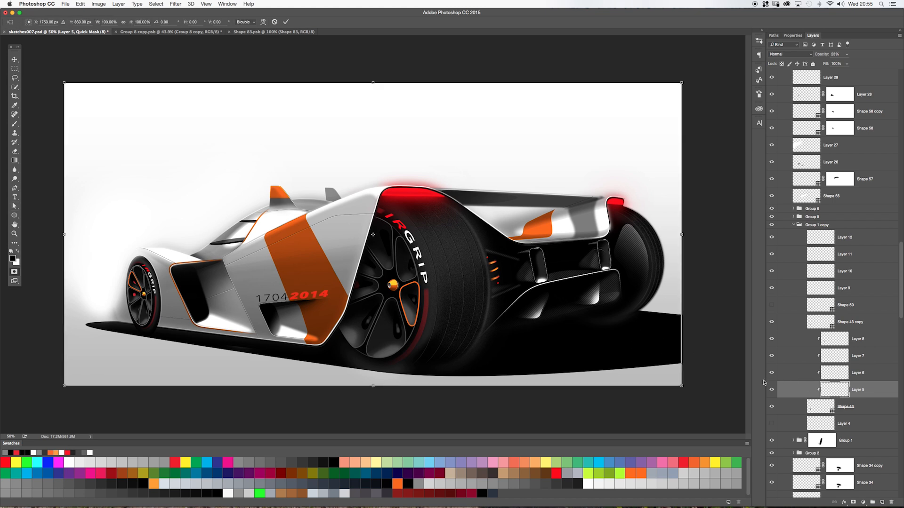
key("Return")
left_click(771, 389)
left_click(772, 390)
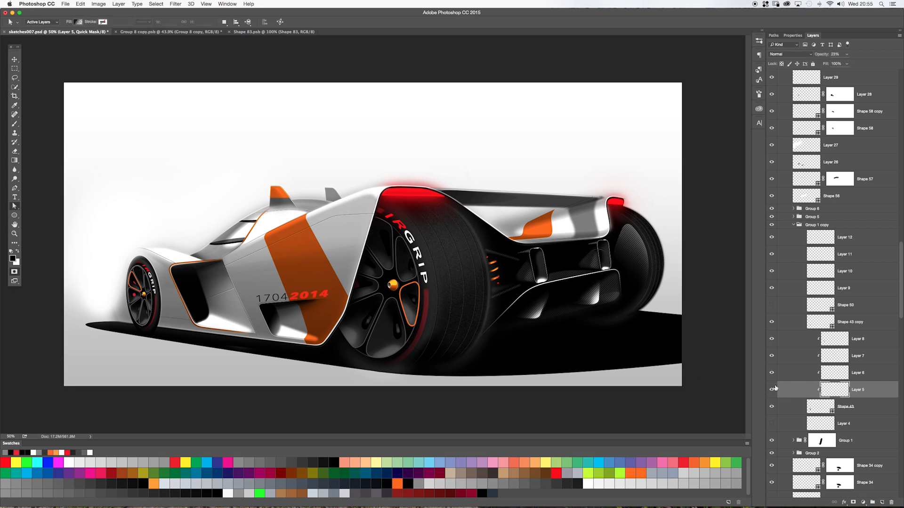
scroll(141, 317, "up", 5)
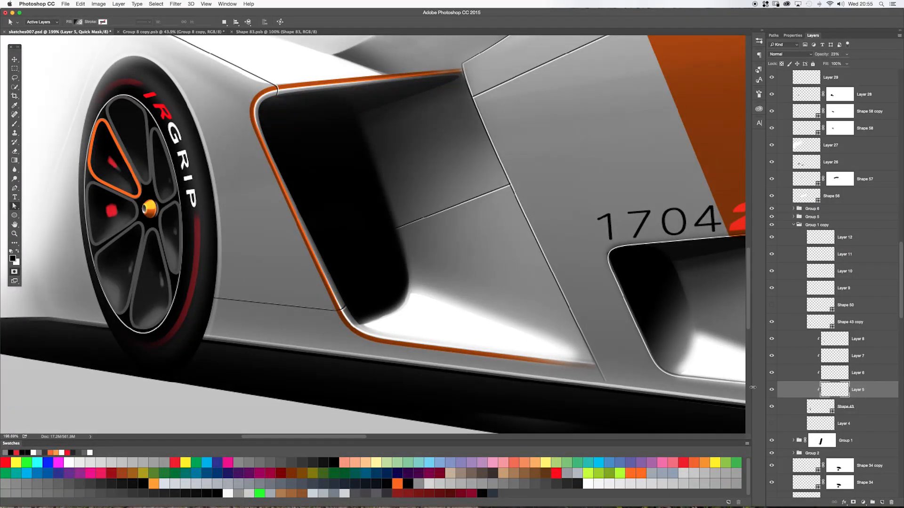
right_click(800, 390)
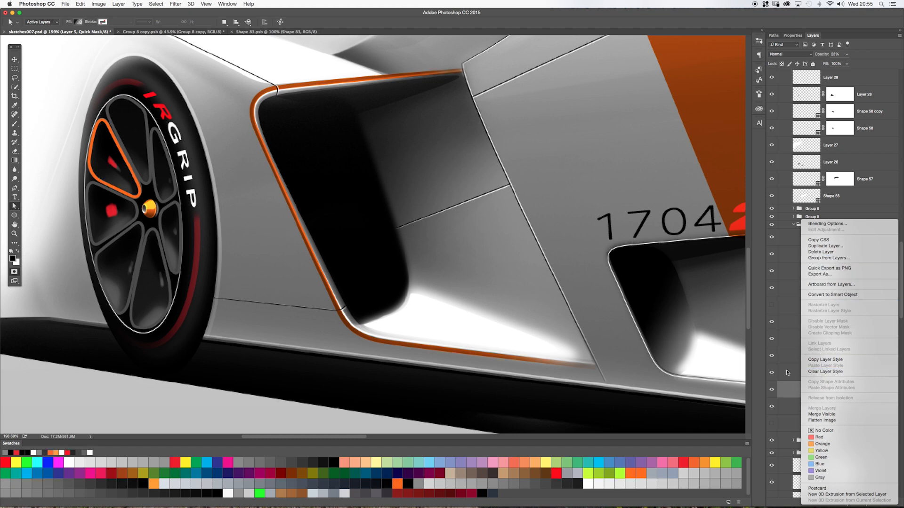
left_click(786, 371)
right_click(792, 392)
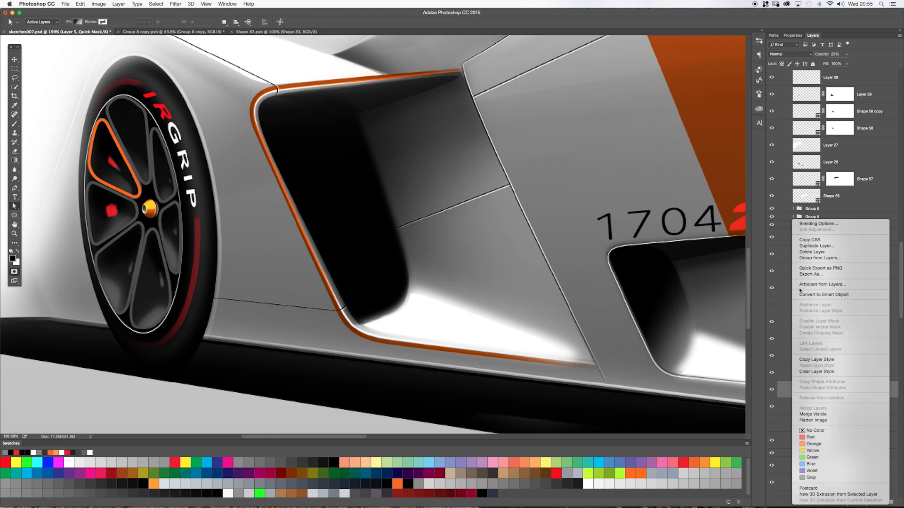
left_click(779, 390)
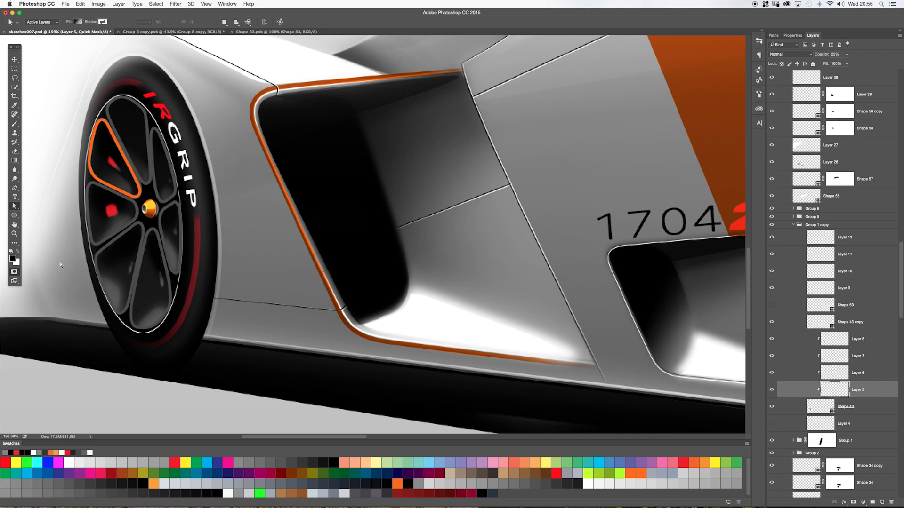
Exit Quick Mask mode and release Layers 5 to 8 from their clipping mask on Shape 43.
left_click(14, 273)
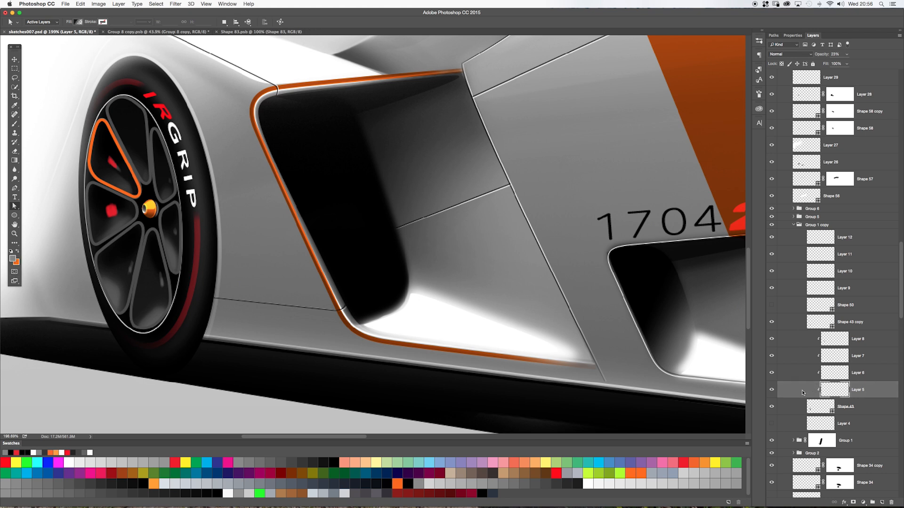
right_click(802, 390)
left_click(820, 334)
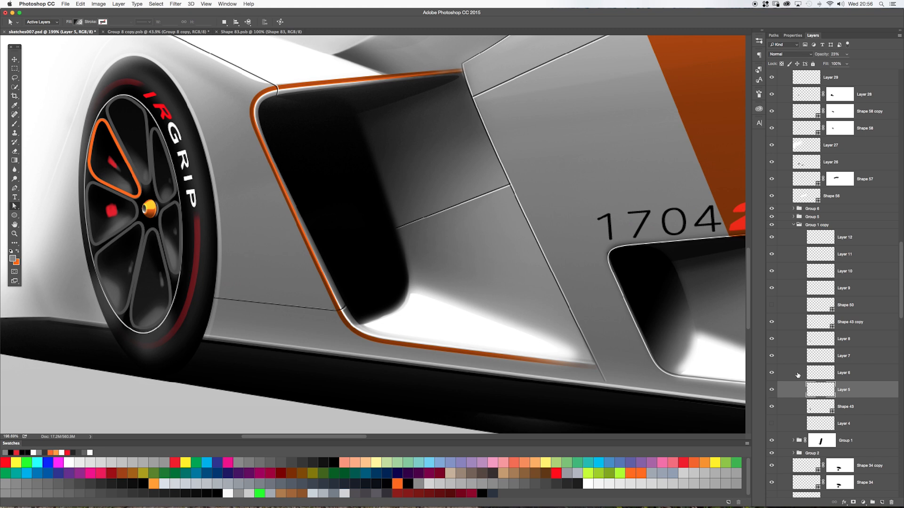
Select Layers 5 through 8 together and create a clipping mask from them on Shape 43.
left_click(796, 342, "shift")
right_click(795, 342)
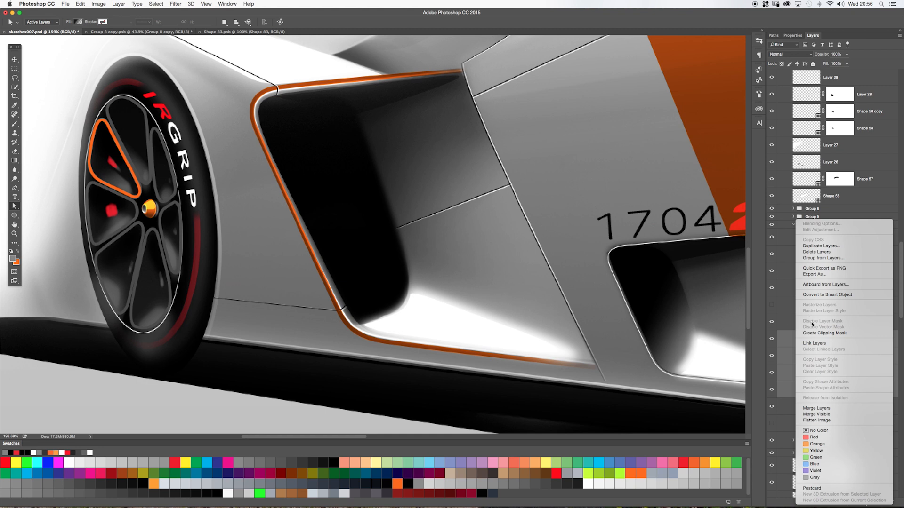
left_click(815, 333)
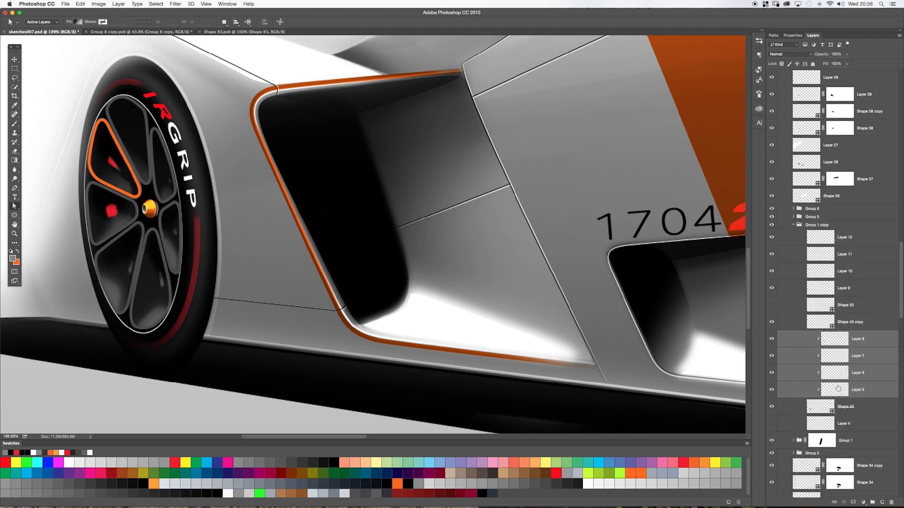
Load the front wheel's spoke openings in Shape 43 as a selection.
left_click(806, 412)
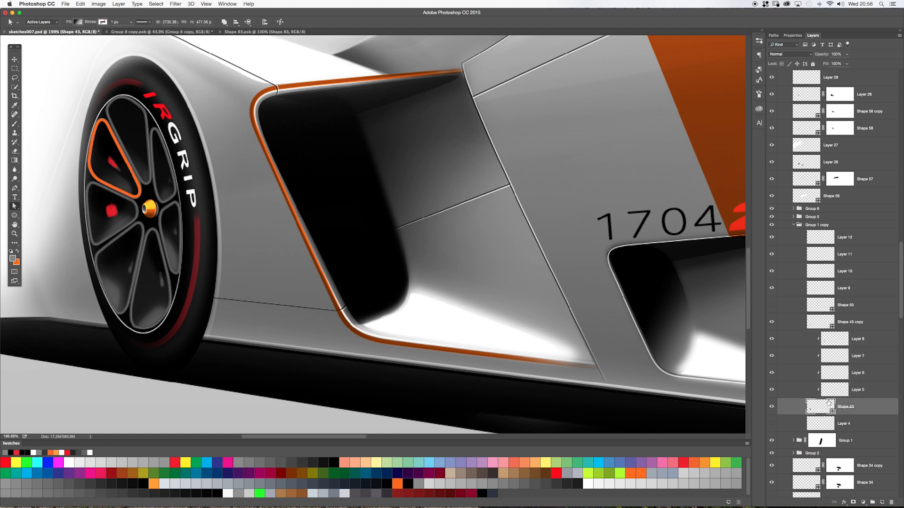
left_click(818, 408, "super")
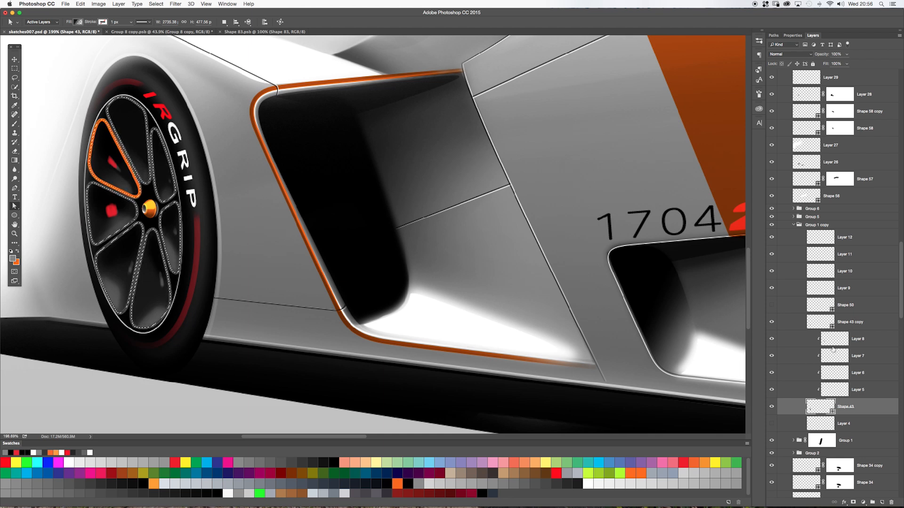
Clear the spoke selection, try shifting Layer 8 within its clipping mask on Shape 43, and undo the move.
left_click(817, 341)
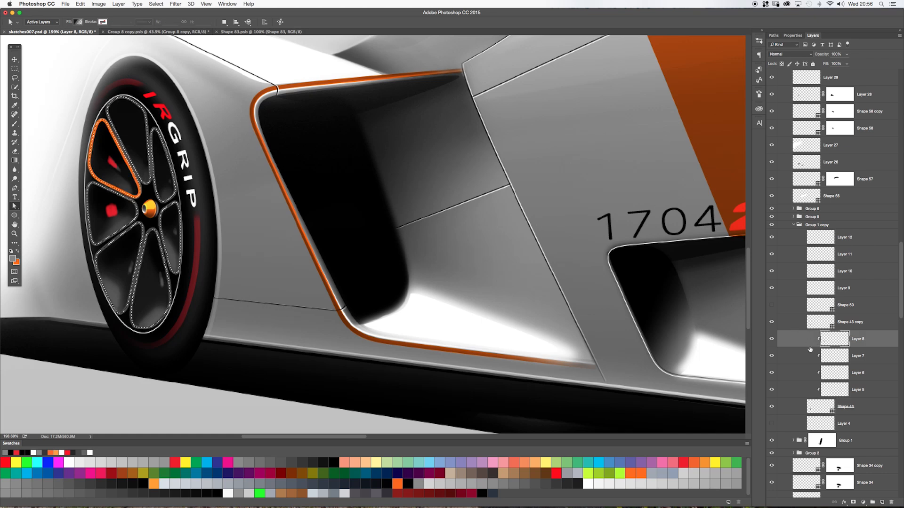
key("super+d")
key("v")
mouse_move(199, 232)
left_mouse_down()
mouse_move(207, 207)
mouse_move(219, 238)
mouse_move(184, 225)
mouse_move(207, 198)
mouse_move(221, 248)
mouse_move(208, 227)
mouse_move(214, 233)
left_mouse_up()
key("super+z")
scroll(476, 292, "down", 4)
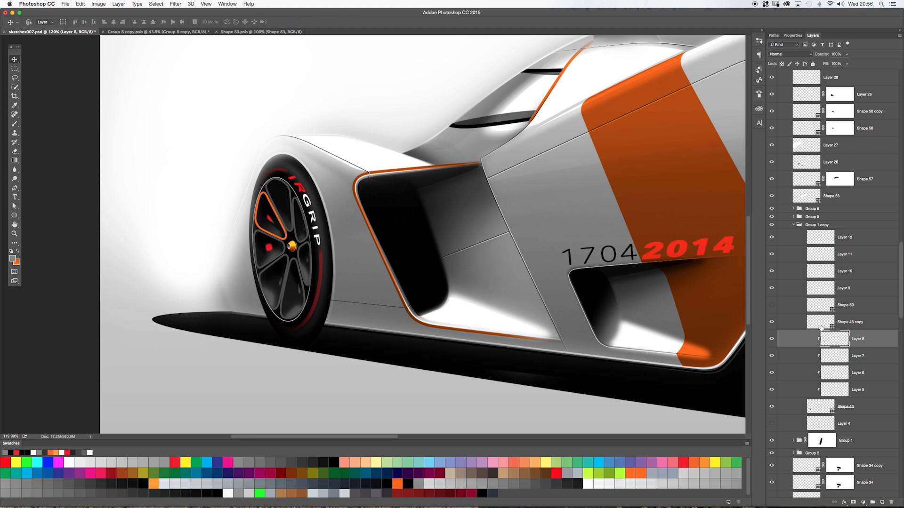
Collapse Group 1 copy, then hide and re-show Group 1 to examine the rear wheel's spoke shading.
right_click(794, 324)
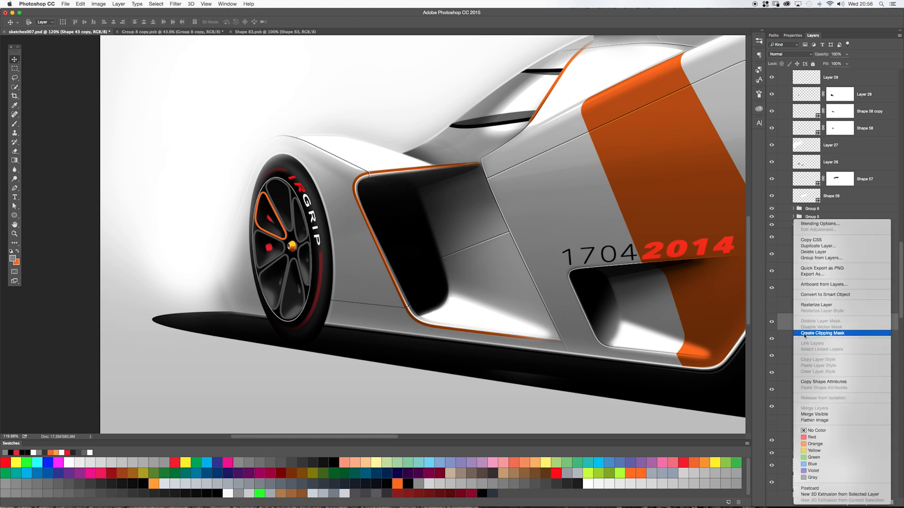
left_click(785, 325)
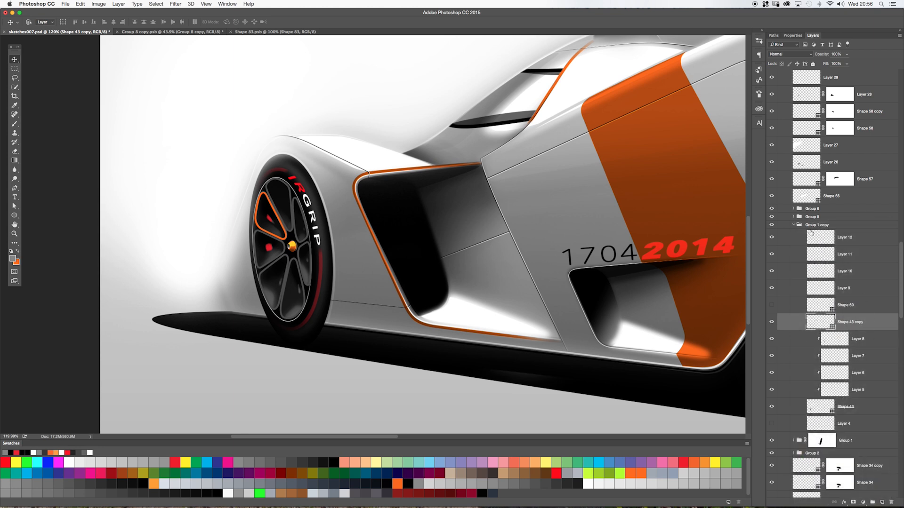
left_click(794, 225)
left_click(771, 238)
left_click_drag(653, 266, 353, 246)
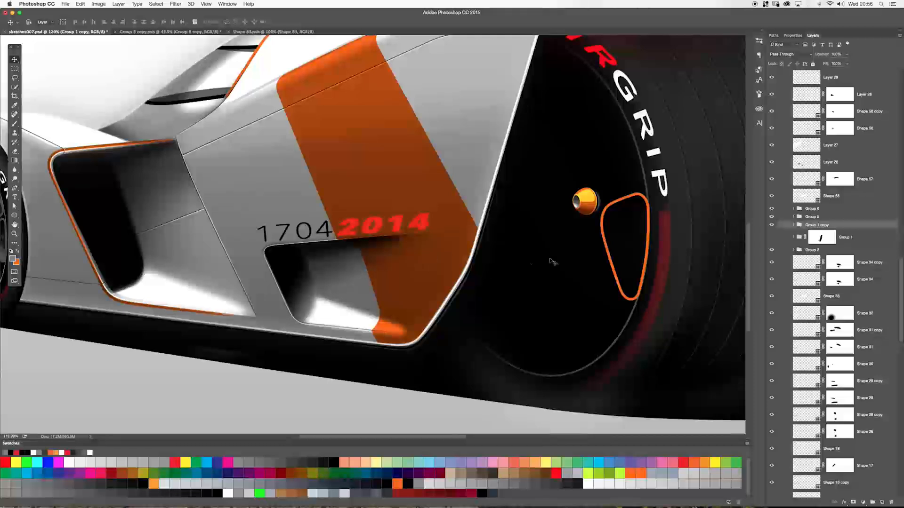
left_click(771, 237)
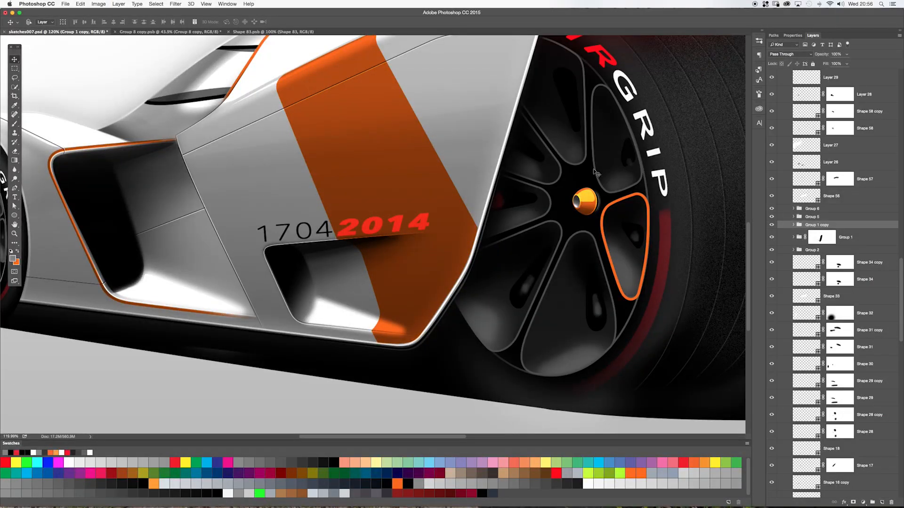
Expand Group 1 and temporarily disable its layer mask to see how it trims the rear wheel behind the bodywork.
left_click(793, 237)
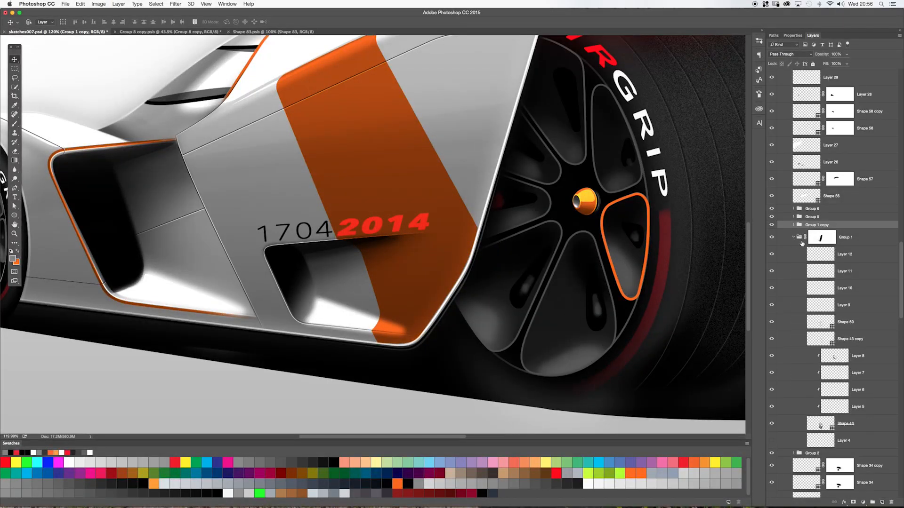
left_click(820, 238)
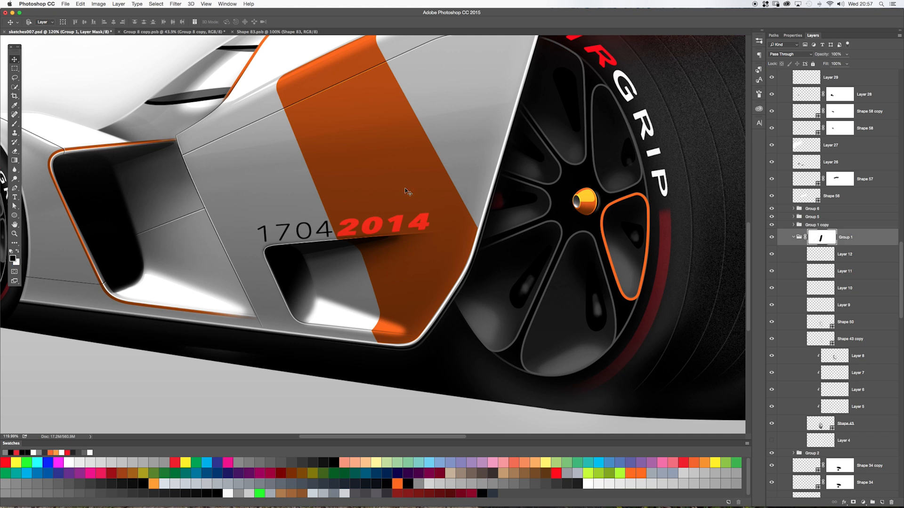
left_click(827, 240, "shift")
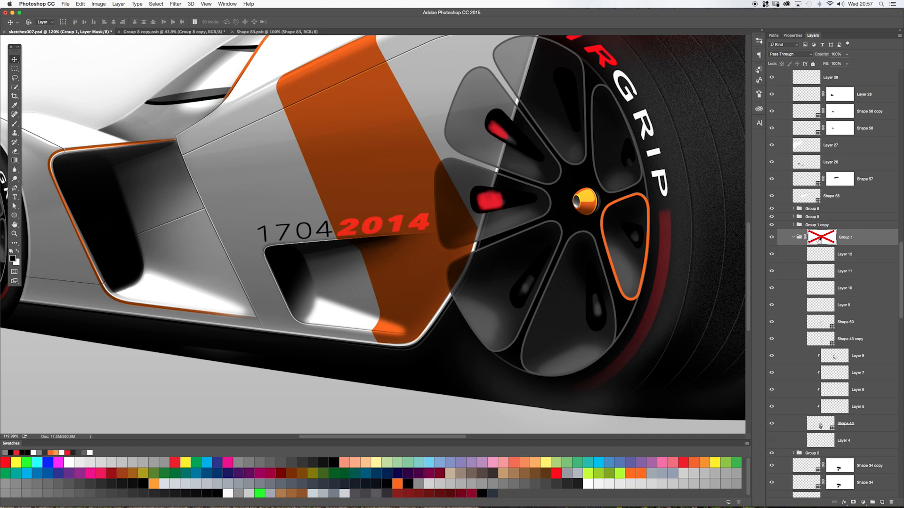
left_click(821, 239, "shift")
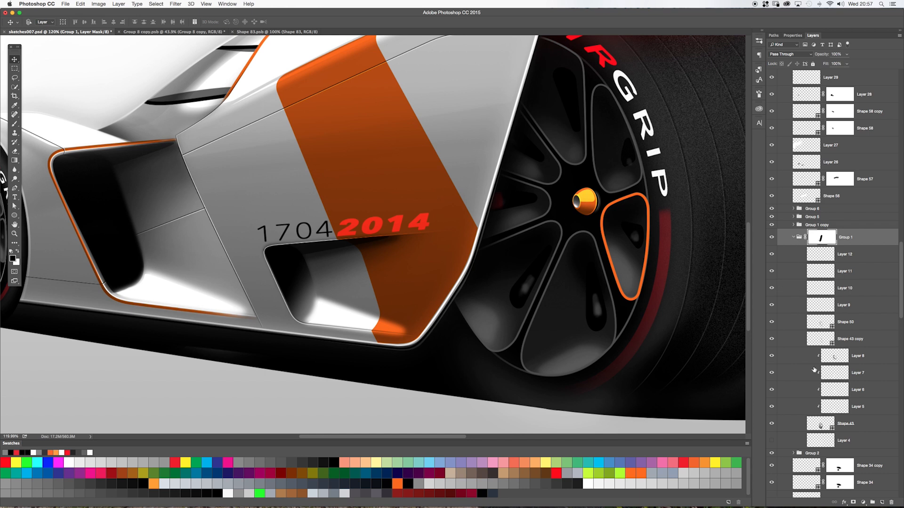
Inspect Shape 43's spoke paths in Group 1, then select its clipped Layers 5 through 8.
left_click(814, 426)
key("a")
key("super+z")
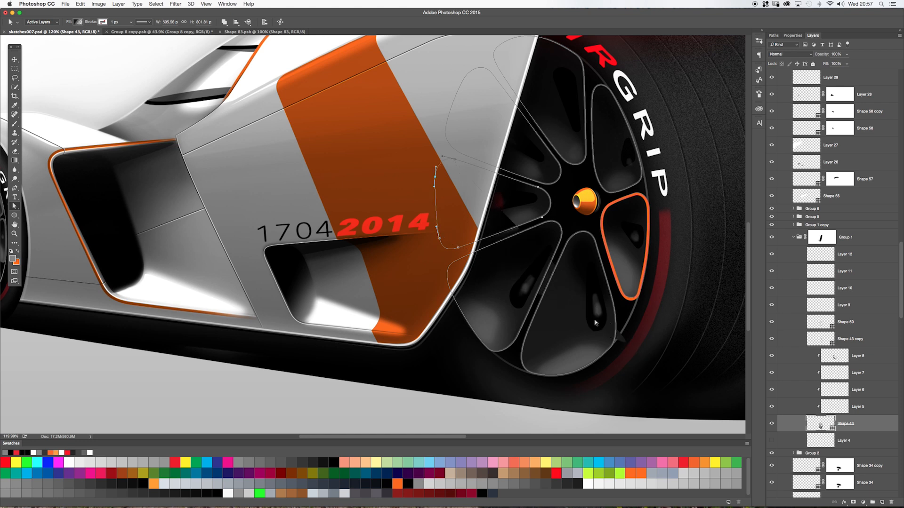
left_click(833, 402)
left_click(830, 359, "shift")
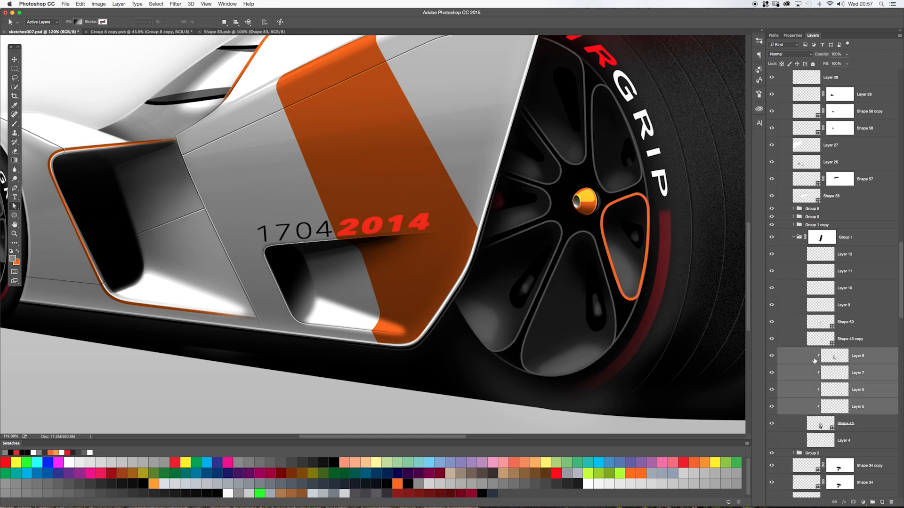
Toggle Layer 8's visibility and test-move its shading inside the rear spokes, then reselect Shape 43.
left_click(834, 358)
left_click(771, 355)
left_click(772, 356)
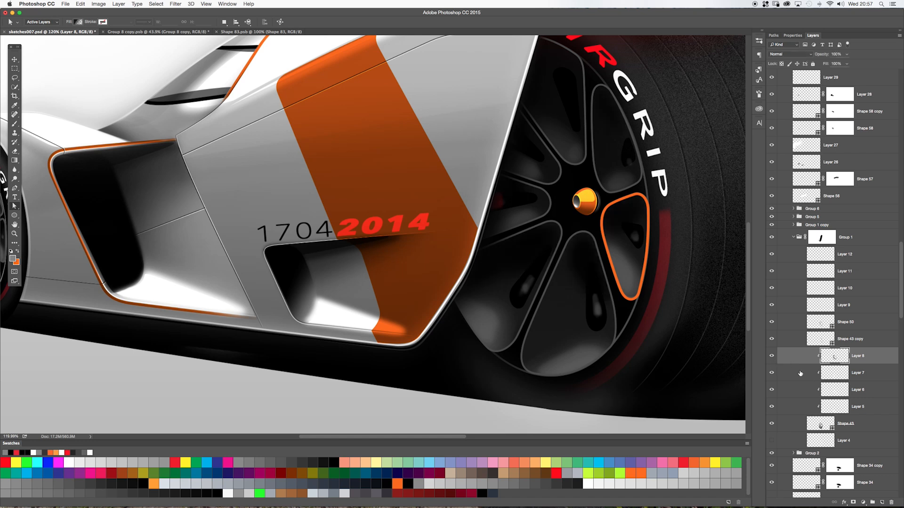
key("v")
left_click_drag(652, 313, 631, 302)
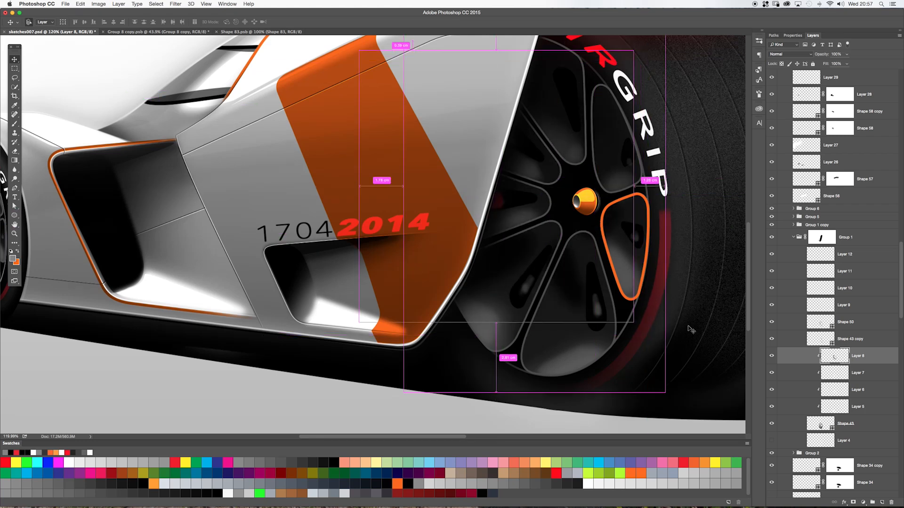
left_click(822, 426)
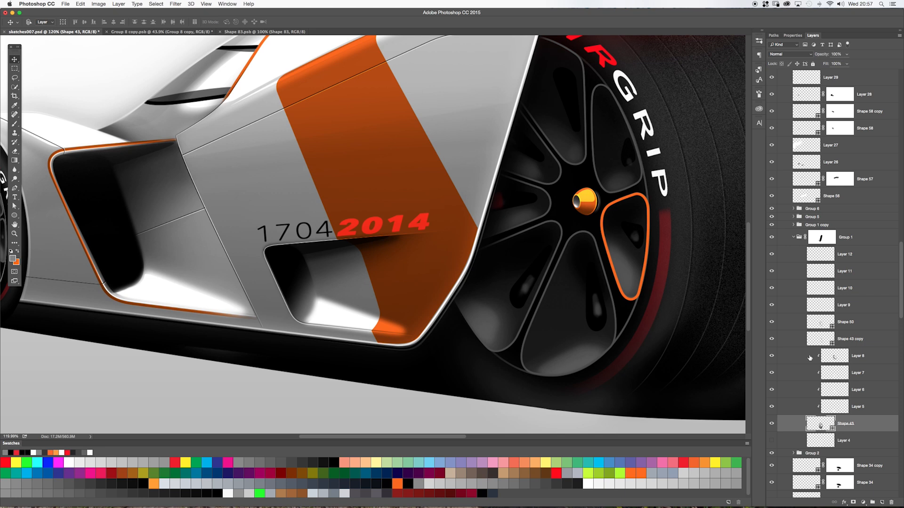
Fit the whole car in view, check Group 1's contribution, and collapse the group.
key("z")
left_click(579, 318, "alt")
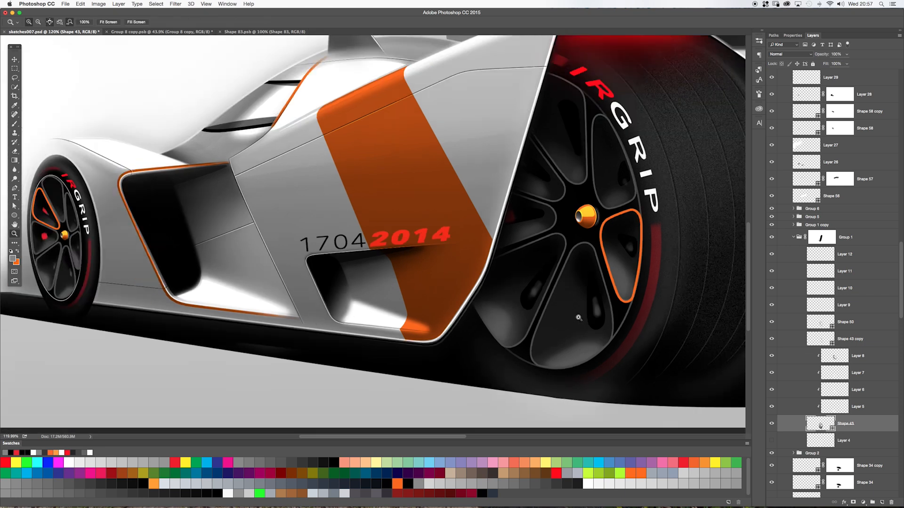
key("super+0")
key("v")
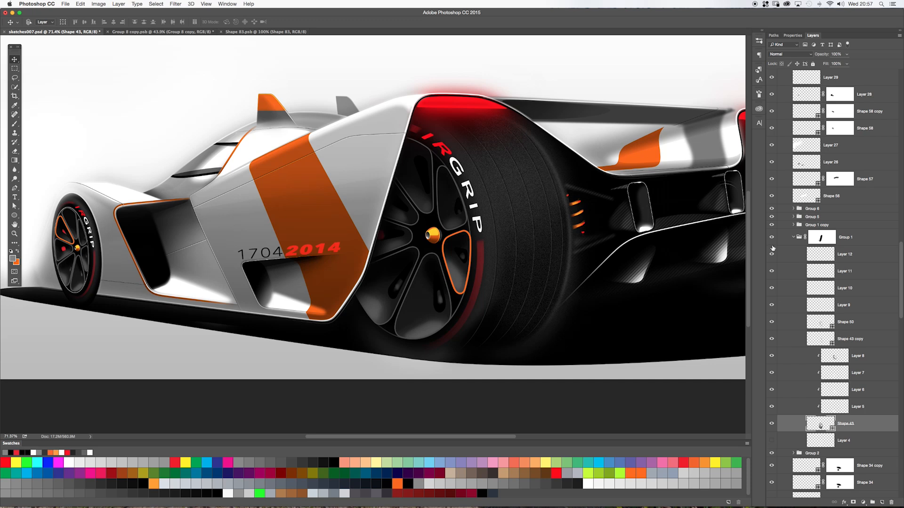
left_click(770, 238)
left_click(793, 238)
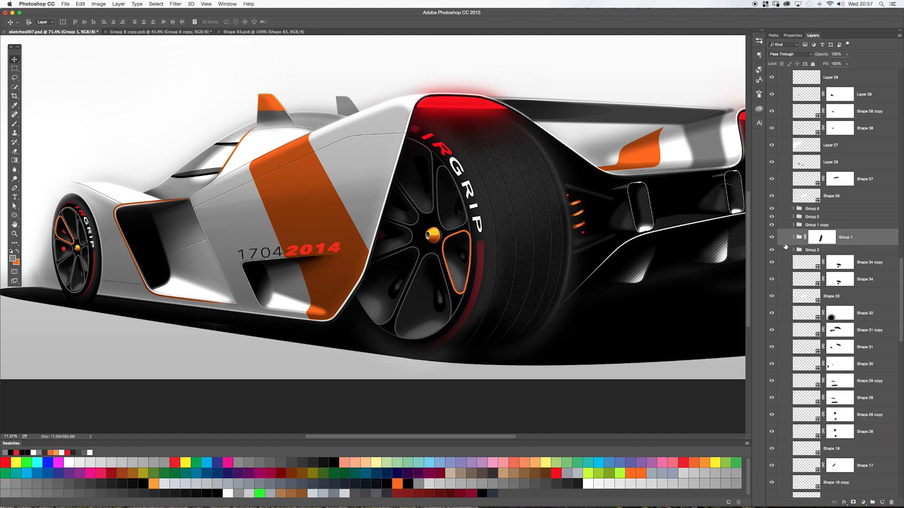
Hide and re-show Group 2 twice to examine what it adds to the car.
left_click(771, 250)
left_click(771, 251)
left_click(771, 250)
left_click(771, 251)
Examine Shape 25 near the bottom of the layer stack by toggling its visibility and selecting it.
left_click_drag(899, 287, 894, 378)
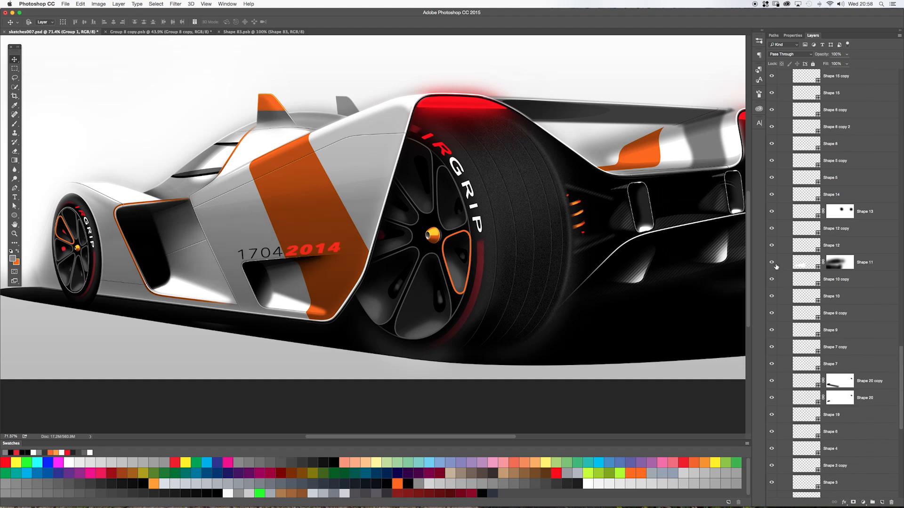
left_click_drag(900, 380, 894, 459)
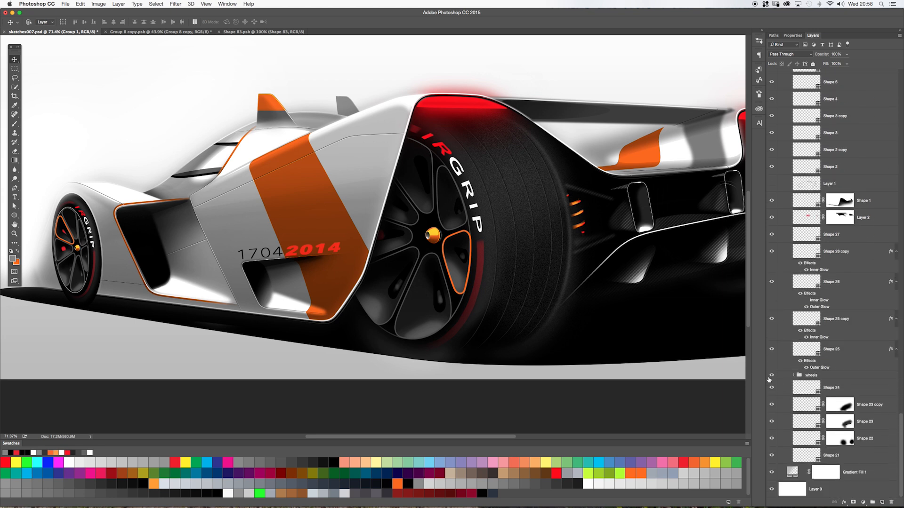
left_click(770, 351)
left_click(770, 350)
left_click(805, 348)
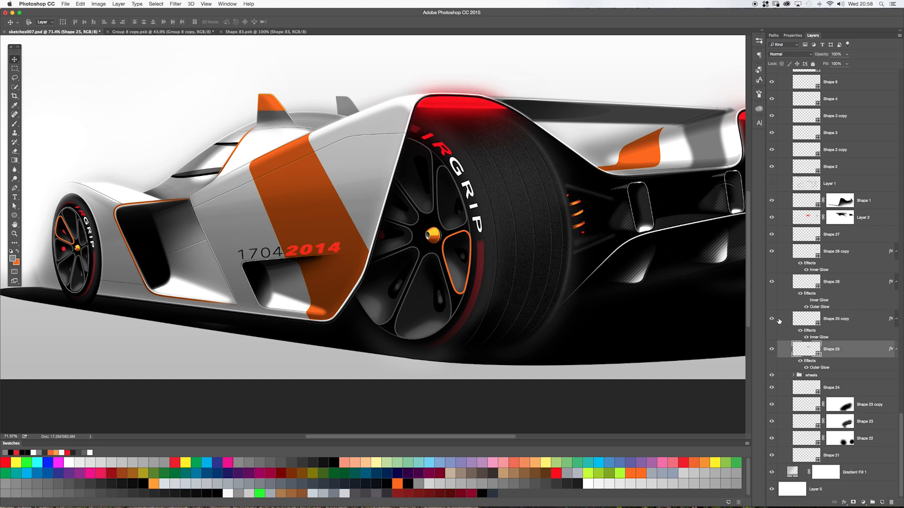
left_click_drag(900, 442, 900, 399)
scroll(900, 397, "up", 3)
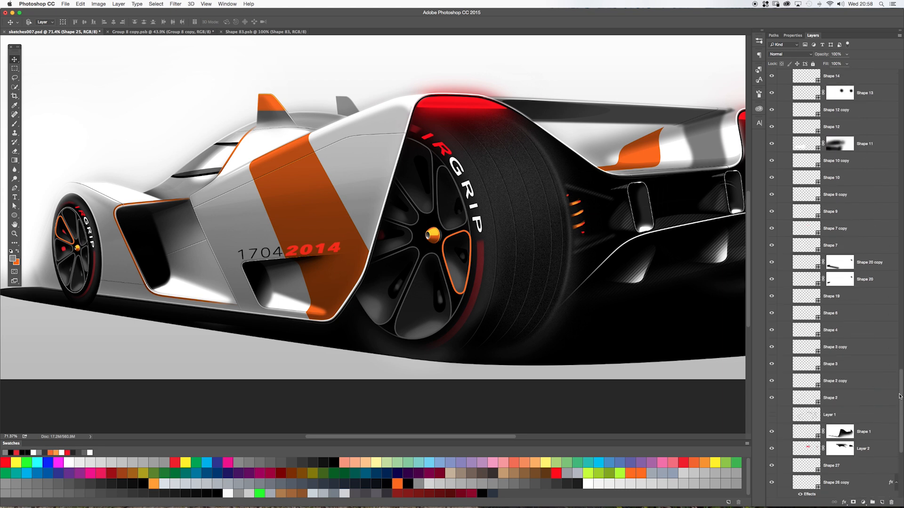
Hide and re-show the run of body shape layers around Shape 20 and Shape 6, then select Shape 9 copy.
left_click(770, 364)
left_click_drag(771, 215, 777, 339)
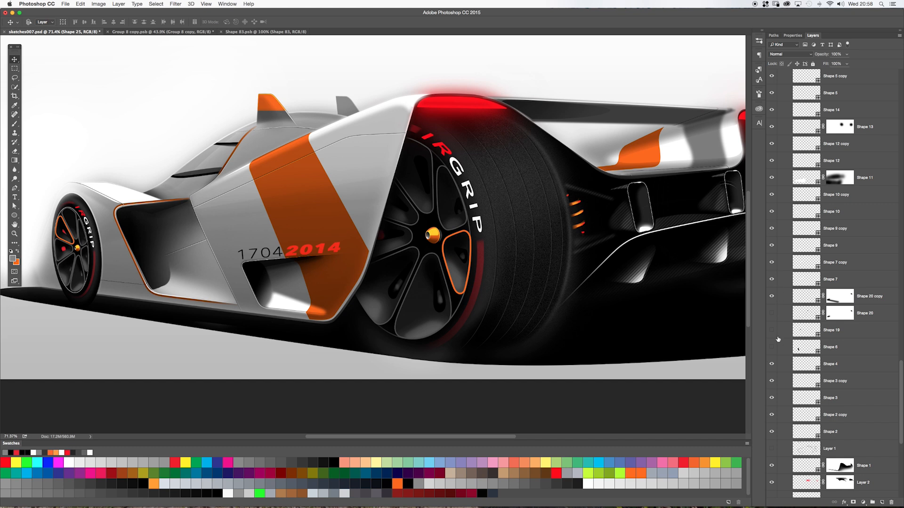
left_click(794, 233)
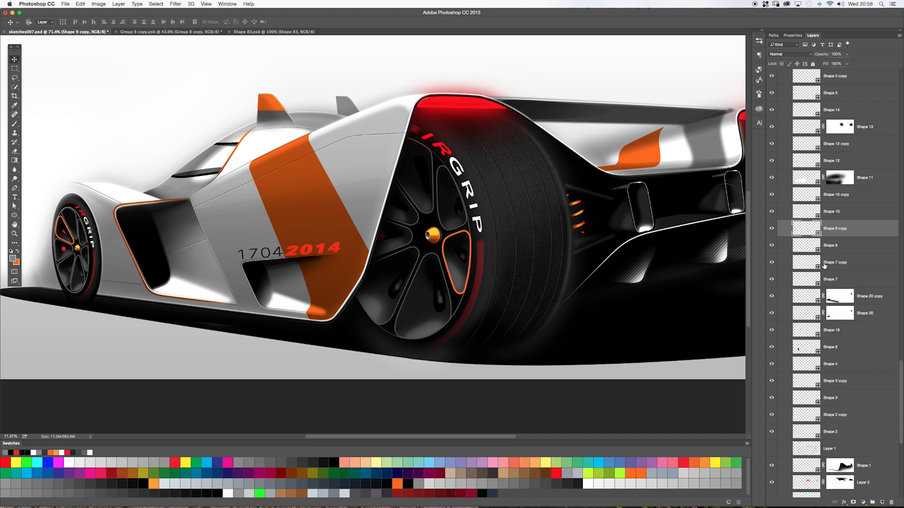
Toggle Shape 20 copy's visibility to examine its effect on the bodywork, then select that layer.
left_click(772, 297)
left_click(770, 295)
left_click(772, 297)
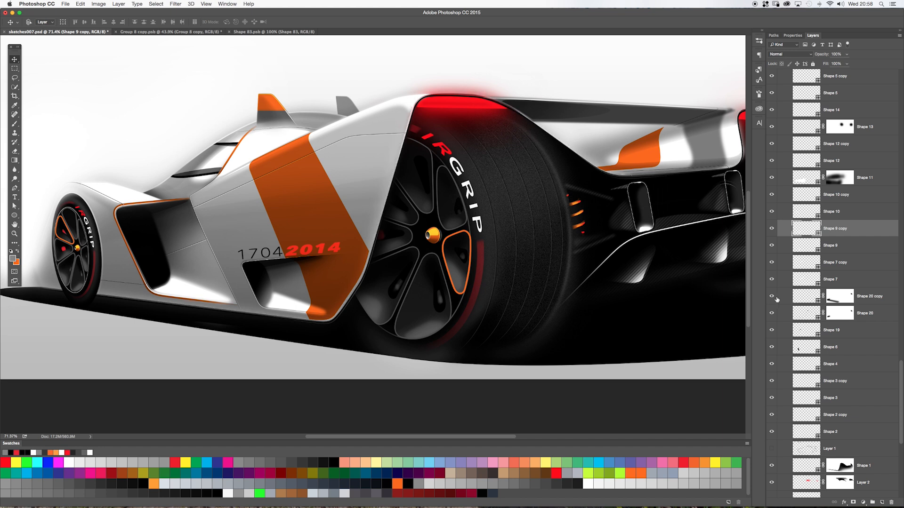
left_click(772, 297)
left_click(806, 296)
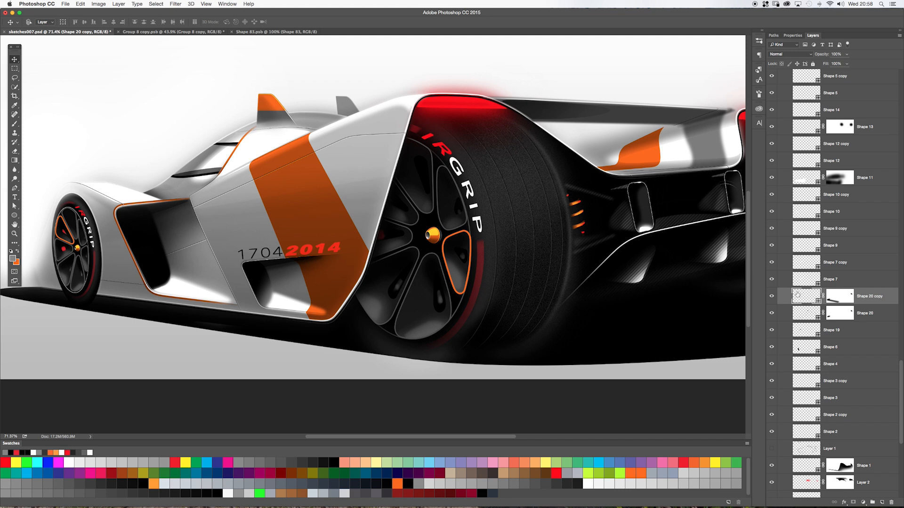
Select Shape 7 and examine the white canopy highlight up close by toggling Shape 7 and Shape 7 copy.
left_click(772, 280)
left_click(772, 280)
left_click(781, 282)
key("z")
left_click(215, 156)
left_click_drag(216, 155, 270, 158)
key("v")
left_click_drag(493, 220, 494, 241)
left_click(771, 262)
left_click(770, 263)
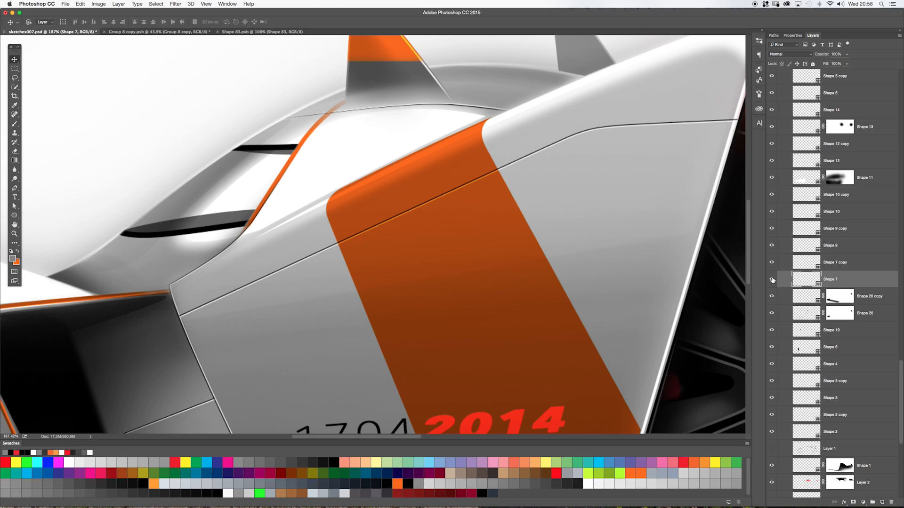
Hide and re-show Shape 20 copy, Shape 7 copy and Shape 7 in turn to compare the canopy highlight's edges.
left_click(771, 296)
left_click(771, 296)
left_click(772, 263)
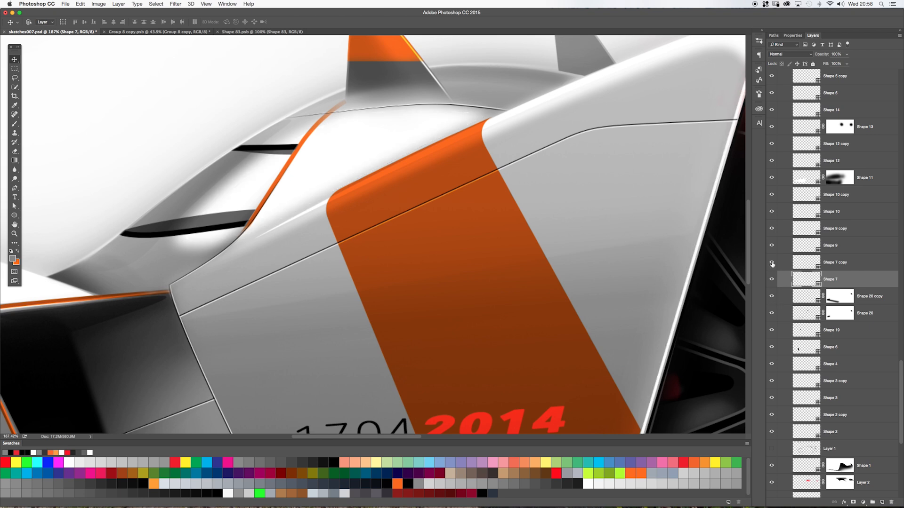
left_click(772, 263)
left_click(771, 279)
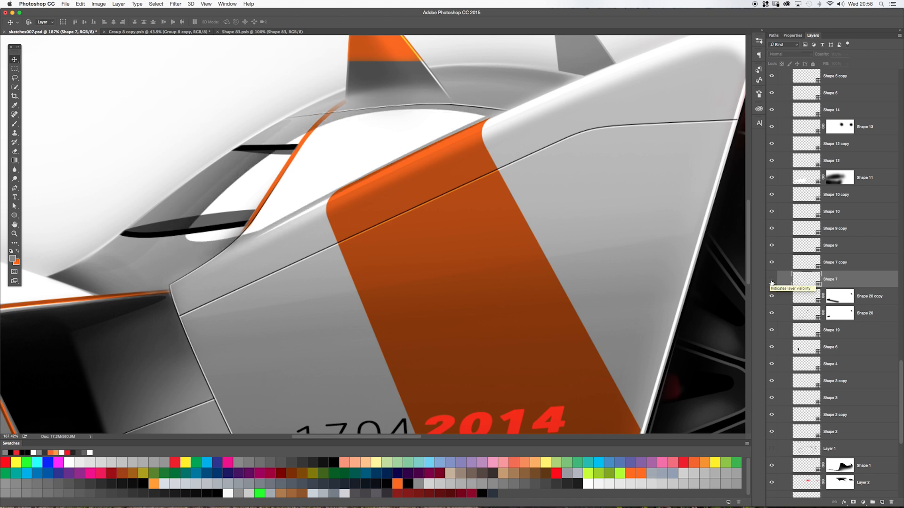
left_click(772, 279)
Display the vector paths of Shape 7 and Shape 7 copy around the canopy to compare their outlines.
key("a")
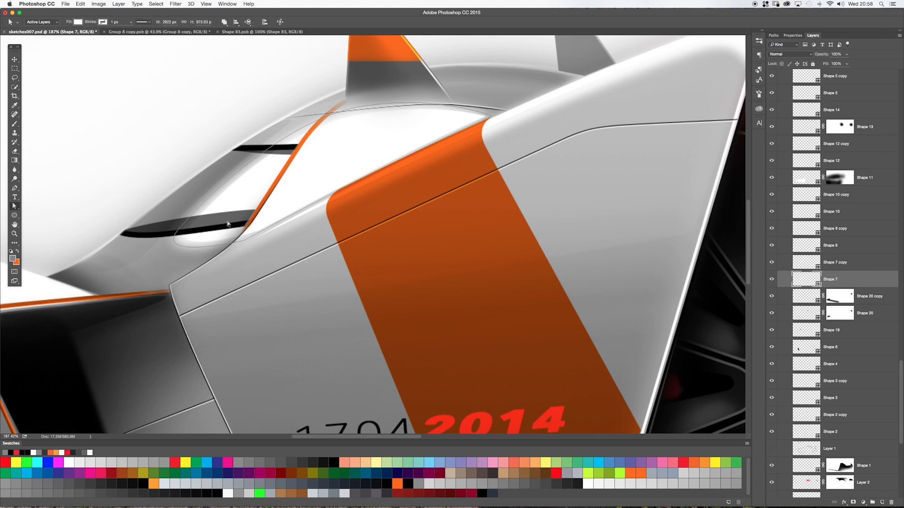
left_click(222, 242)
left_click(782, 266)
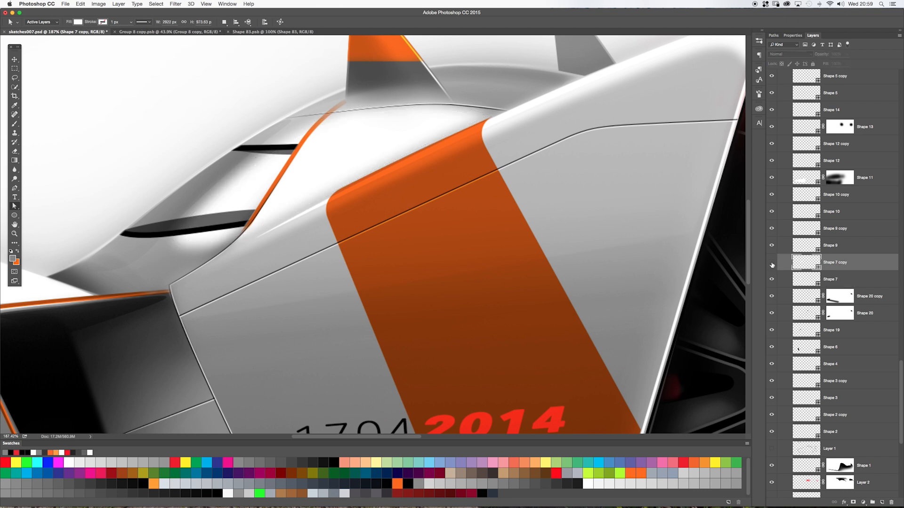
left_click(187, 229)
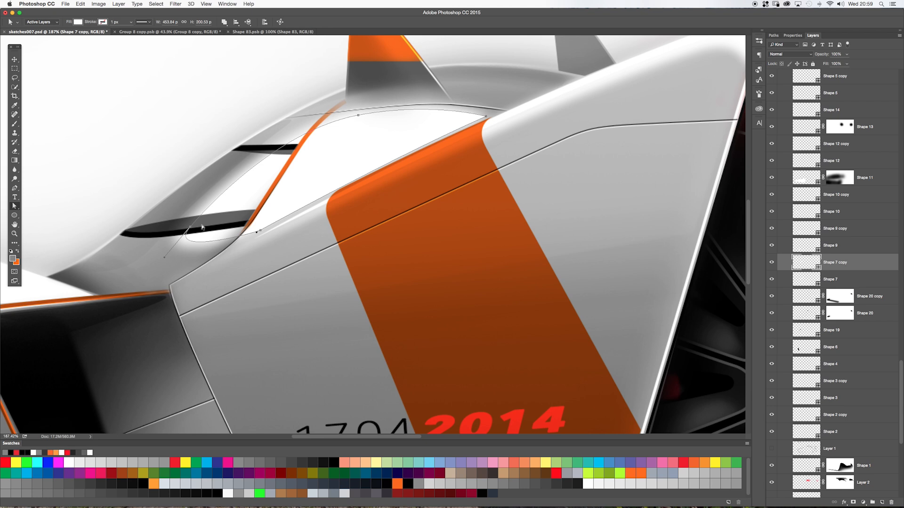
Select Shape 7 again, check its visibility, and open its shape path's density and feather settings.
left_click(786, 281)
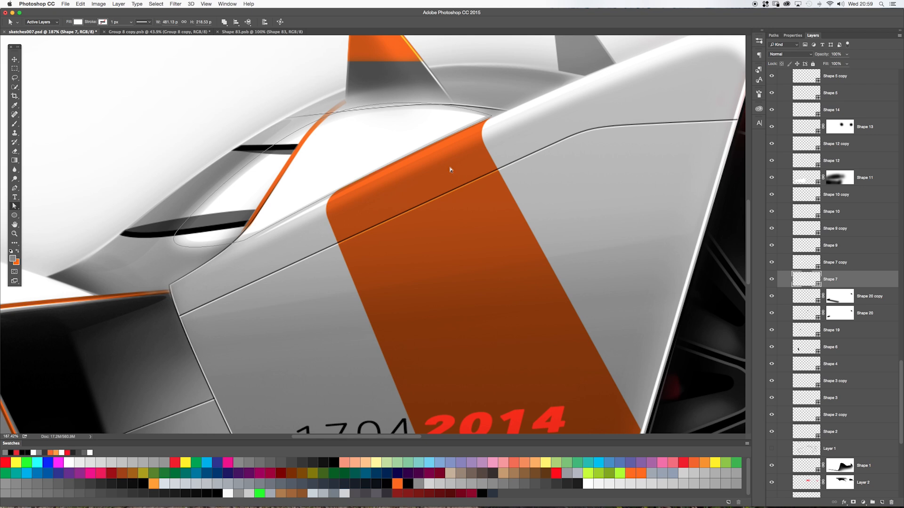
left_click(566, 137)
left_click(789, 274)
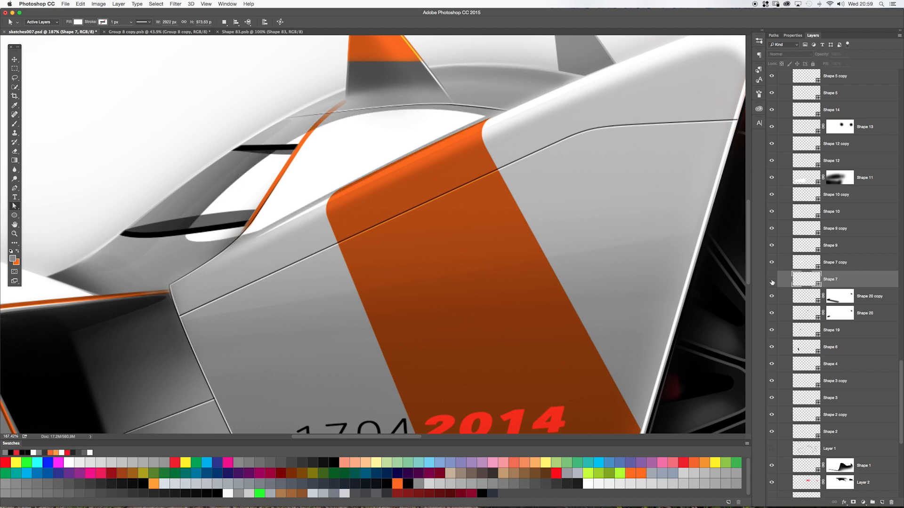
left_click(792, 36)
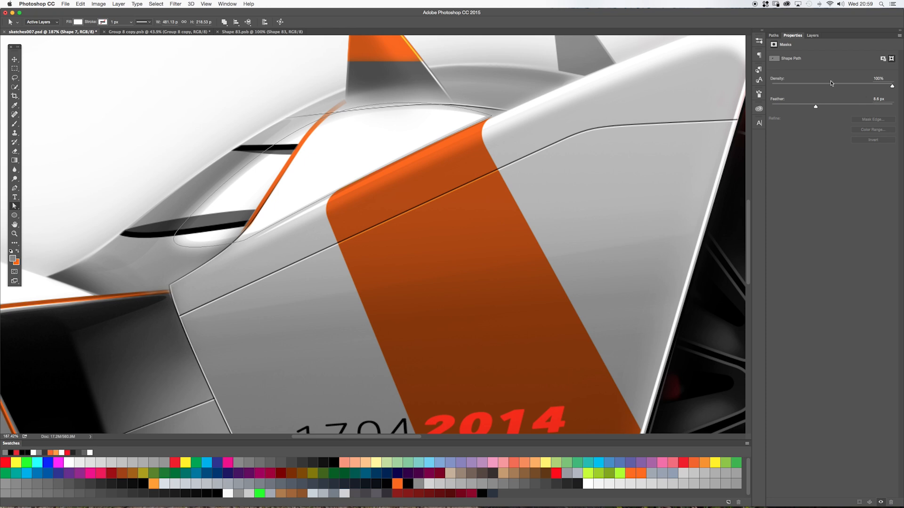
Select Shape 7 copy and check the density and feather settings of its shape path.
left_click(812, 36)
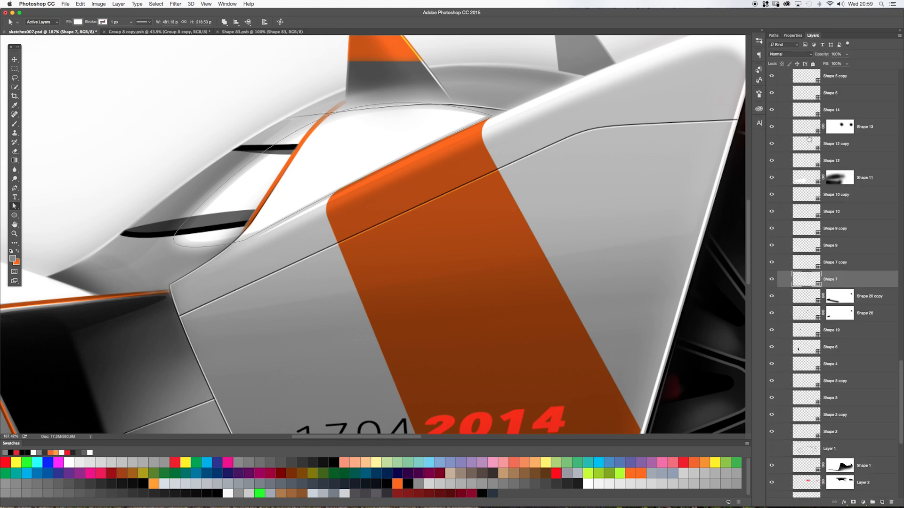
left_click(798, 261)
left_click(793, 36)
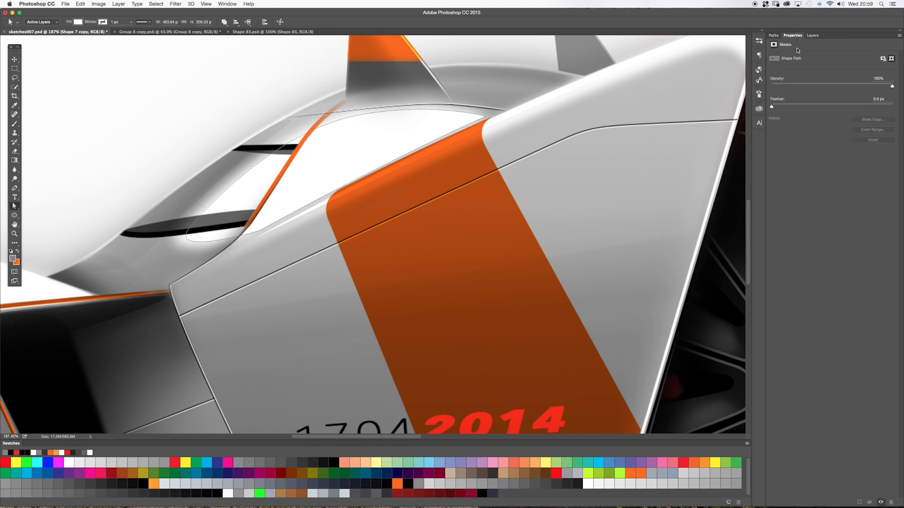
left_click(812, 36)
Show more of the car and hide and re-show Shape 9 to examine what it adds.
left_click(424, 209)
left_click_drag(447, 207, 416, 203)
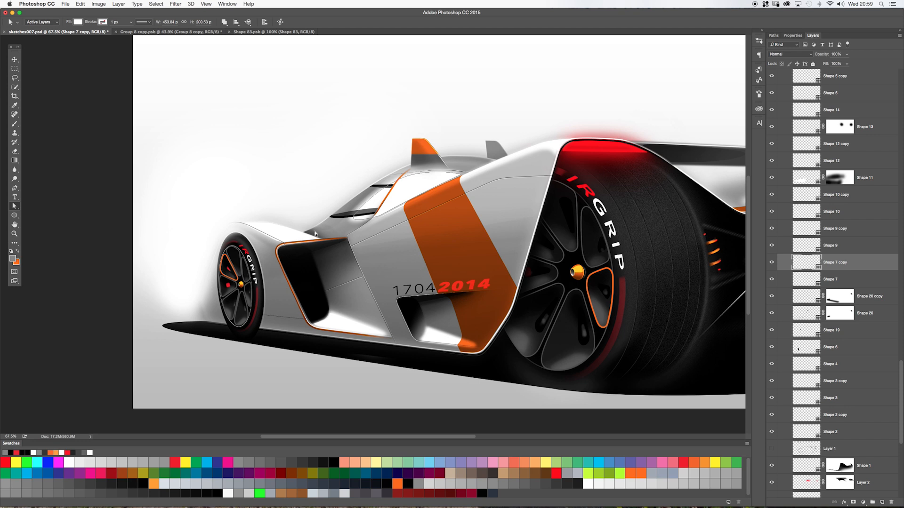
left_click_drag(558, 256, 520, 251)
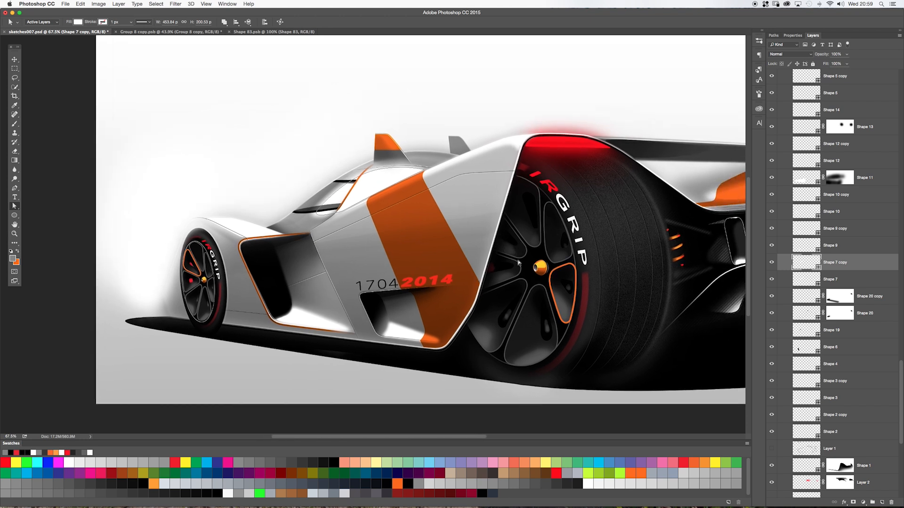
left_click(772, 246)
left_click(772, 245)
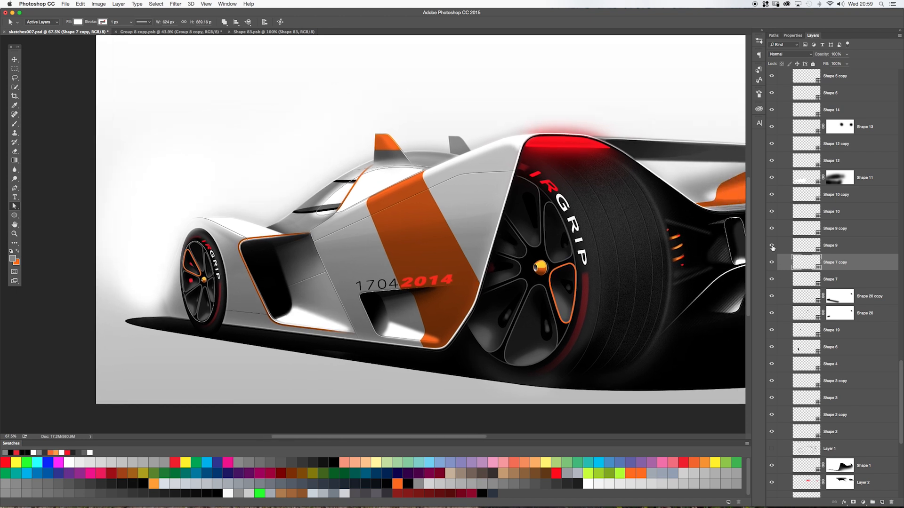
Select Shape 10, toggle its visibility several times, and check its shape path's density and feather settings.
left_click(772, 215)
left_click(772, 215)
left_click(782, 214)
left_click(771, 214)
left_click(772, 216)
left_click(772, 215)
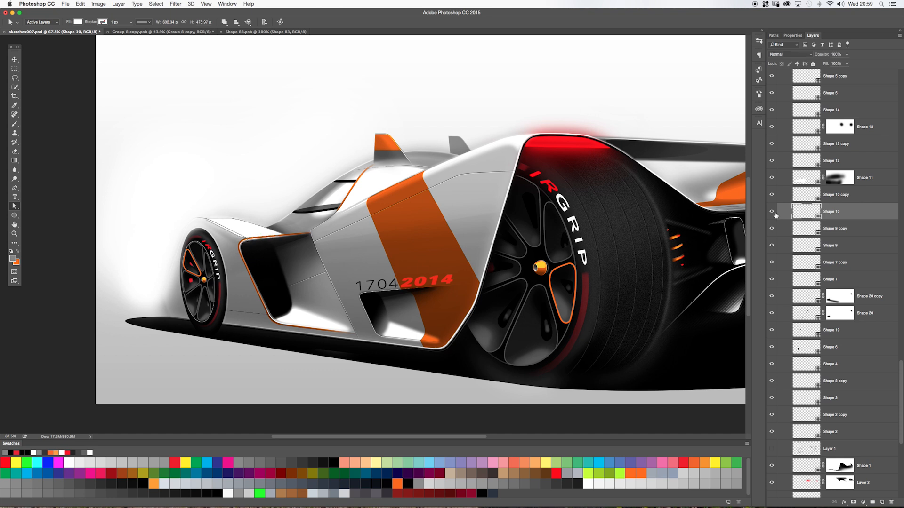
left_click(772, 216)
left_click(772, 216)
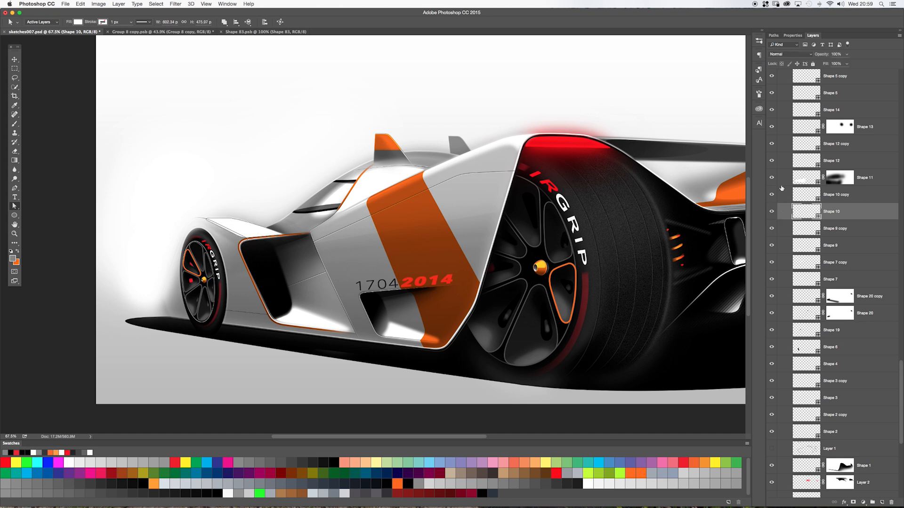
left_click(793, 36)
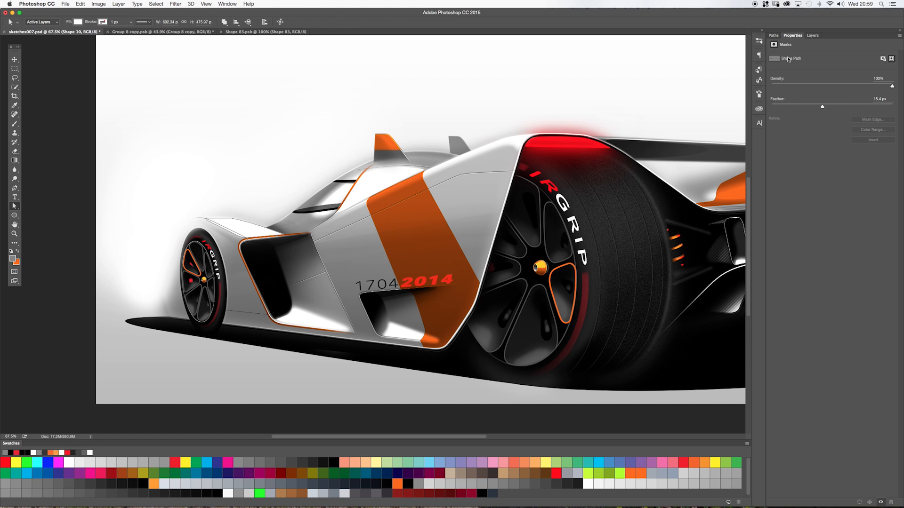
left_click(810, 35)
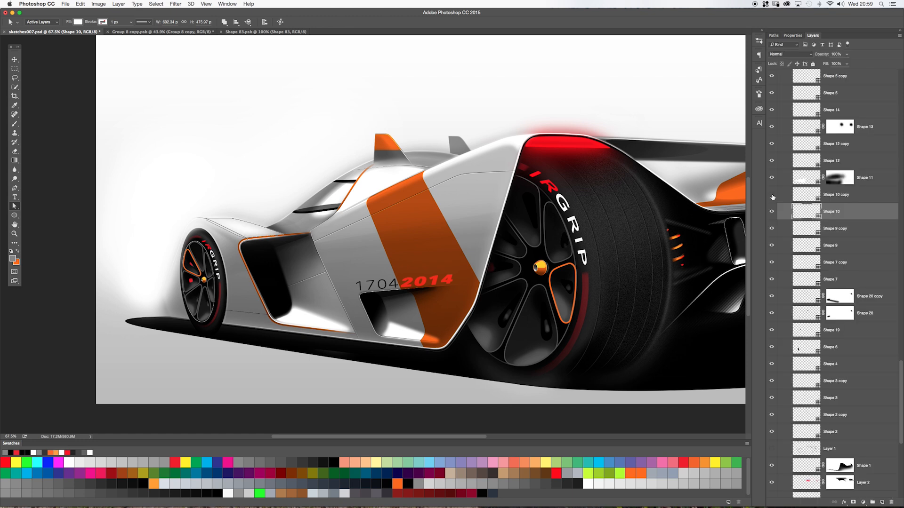
Select Shape 10 copy and examine its path along the front fender.
left_click(782, 195)
left_click(223, 187)
left_click(199, 222)
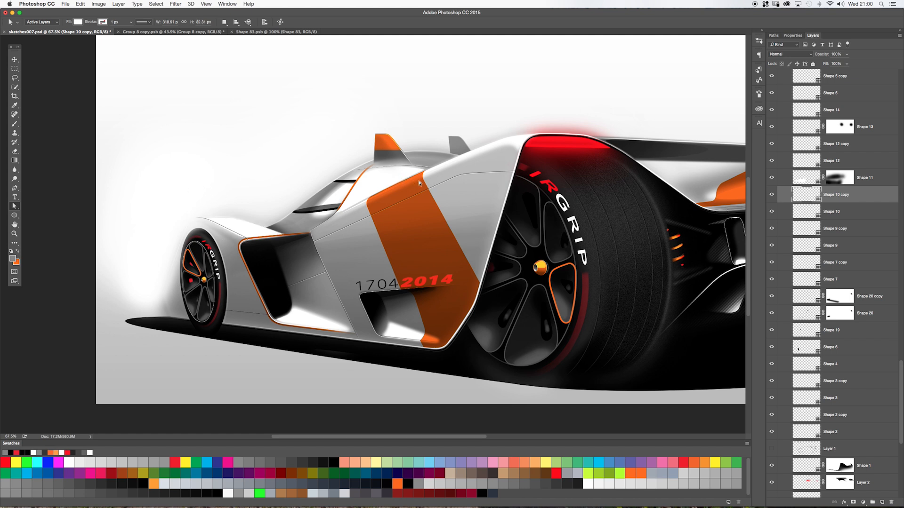
Hide and re-show Shape 11 and Shape 12 to examine what they add around the car's rear.
left_click_drag(628, 237, 425, 219)
left_click(771, 178)
left_click(771, 178)
left_click(771, 161)
left_click(770, 161)
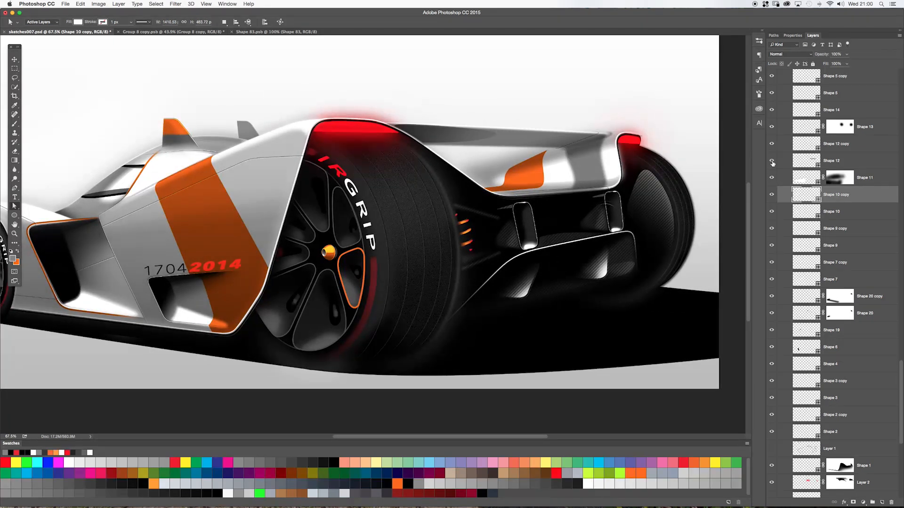
left_click(771, 161)
left_click(771, 161)
Select Shape 12 and examine its path up close on the rear wing.
left_click(799, 162)
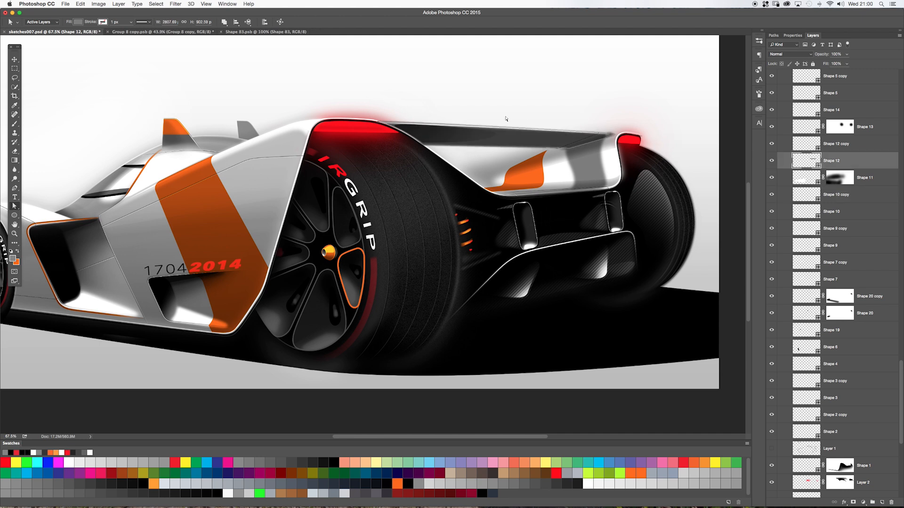
left_click(585, 163)
left_click_drag(598, 121, 649, 143)
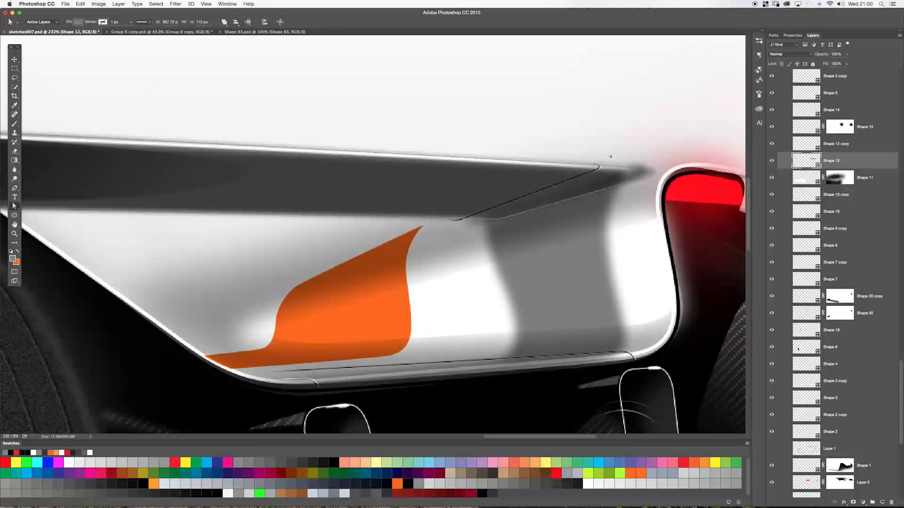
Toggle Shape 12 copy and Shape 13, and select Shape 13 to examine its outline along the rear wing's upper edge.
left_click(771, 144)
left_click(771, 144)
left_click(770, 127)
left_click(771, 127)
left_click(782, 130)
left_click(597, 165)
left_click(357, 118)
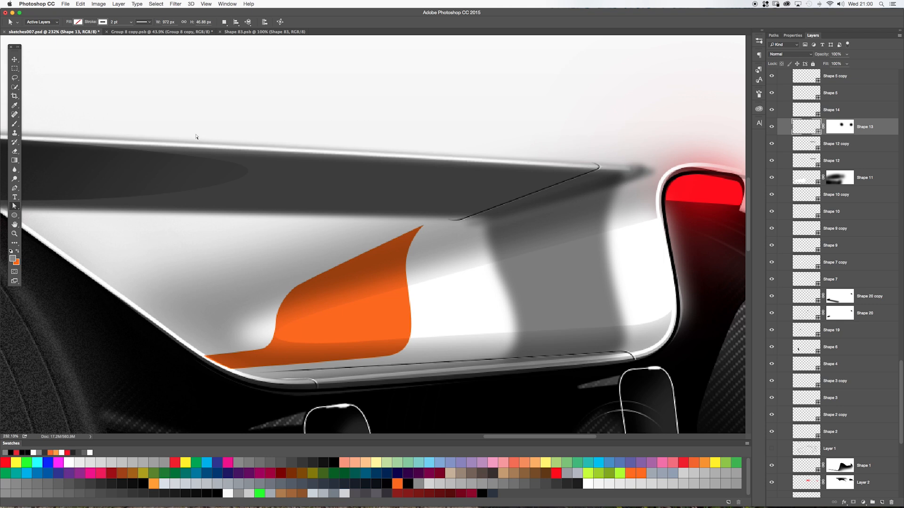
Toggle and select Shape 14, and adjust the curve points on the edge of the grey band beside the red rear light.
left_click(771, 111)
left_click(772, 111)
left_click(782, 113)
left_click(604, 230)
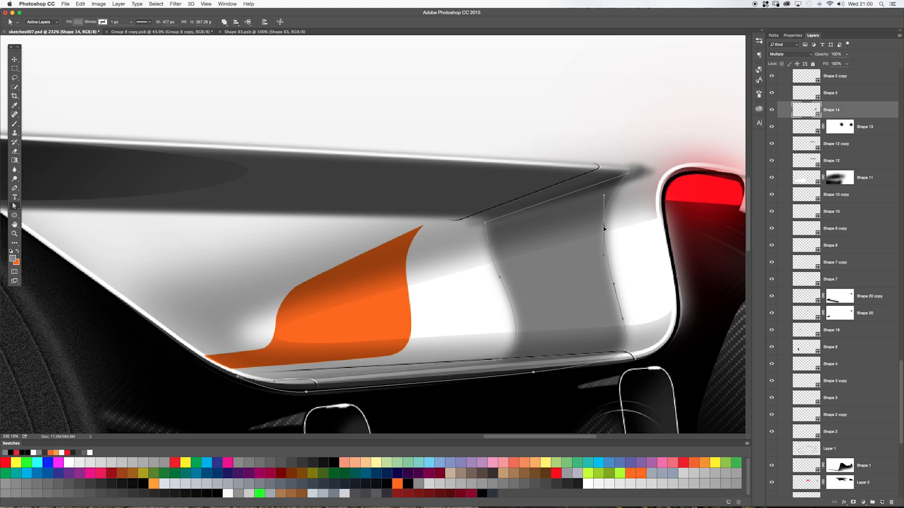
left_click_drag(622, 319, 619, 318)
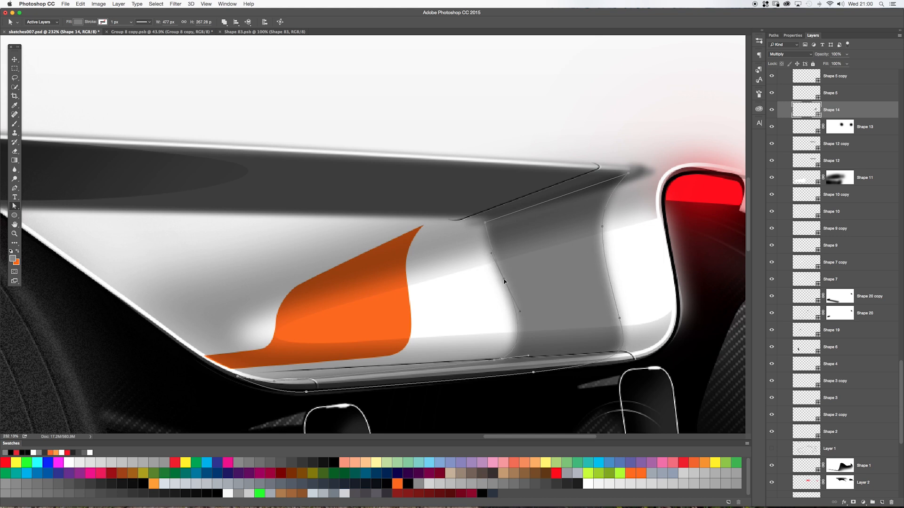
left_click(475, 294)
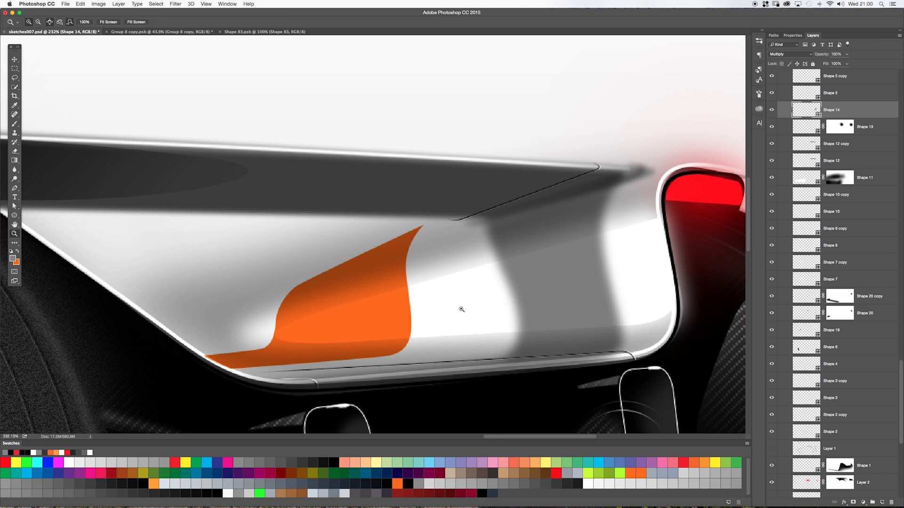
Select the Gradient Fill 1 layer and hide and re-show it to compare the background of the whole drawing.
scroll(460, 309, "down", 5)
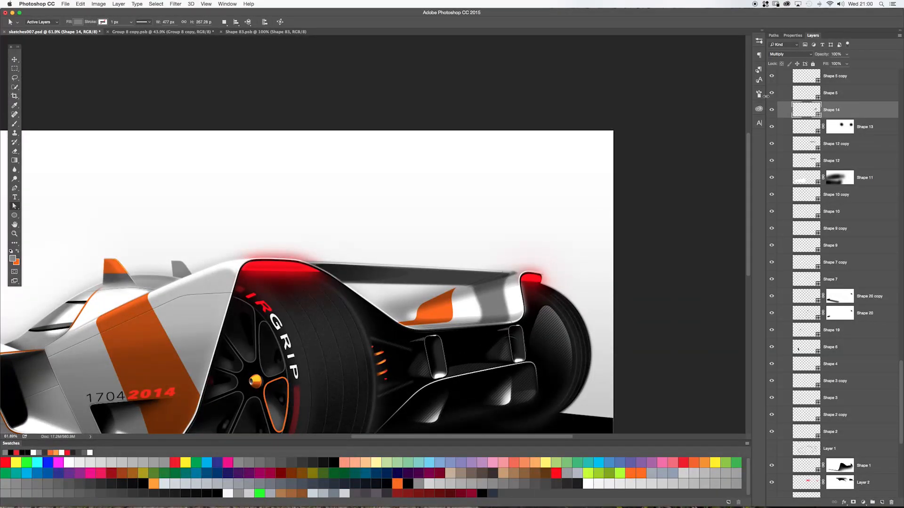
left_click_drag(276, 283, 435, 231)
scroll(436, 230, "down", 3)
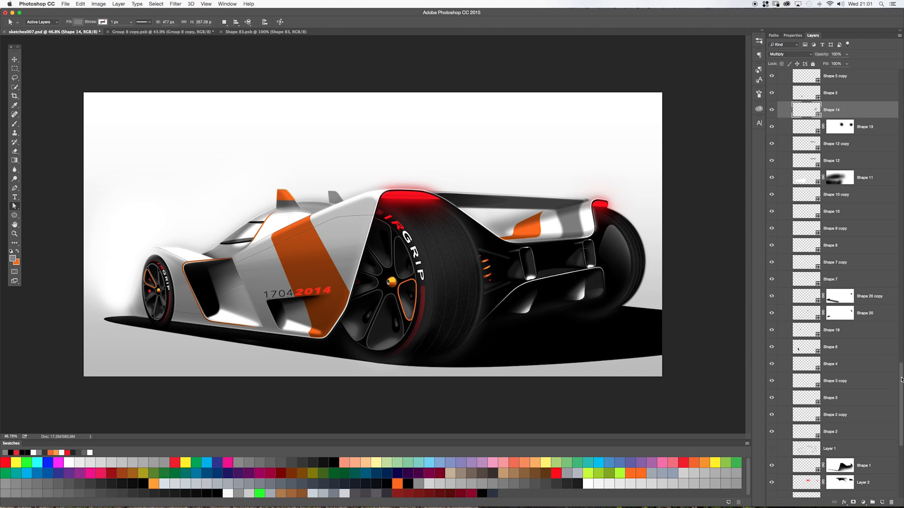
left_click_drag(899, 379, 855, 447)
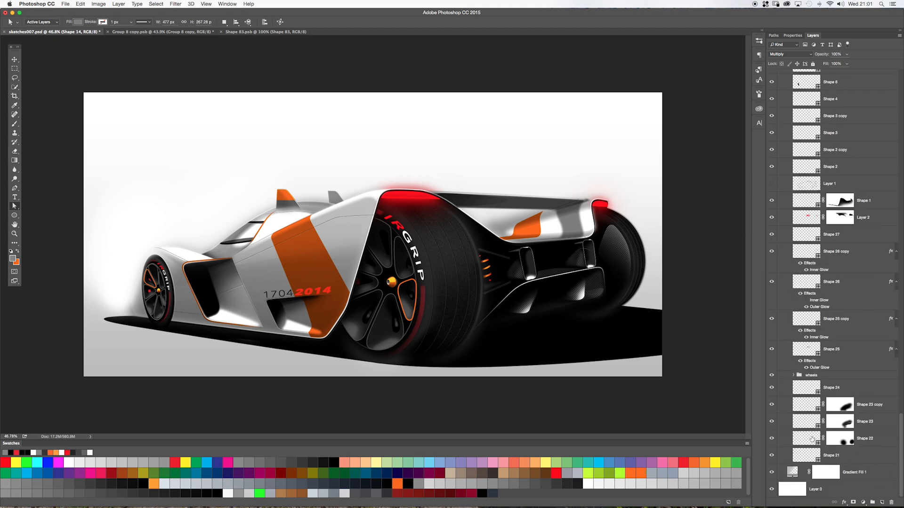
left_click(795, 474)
left_click(770, 473)
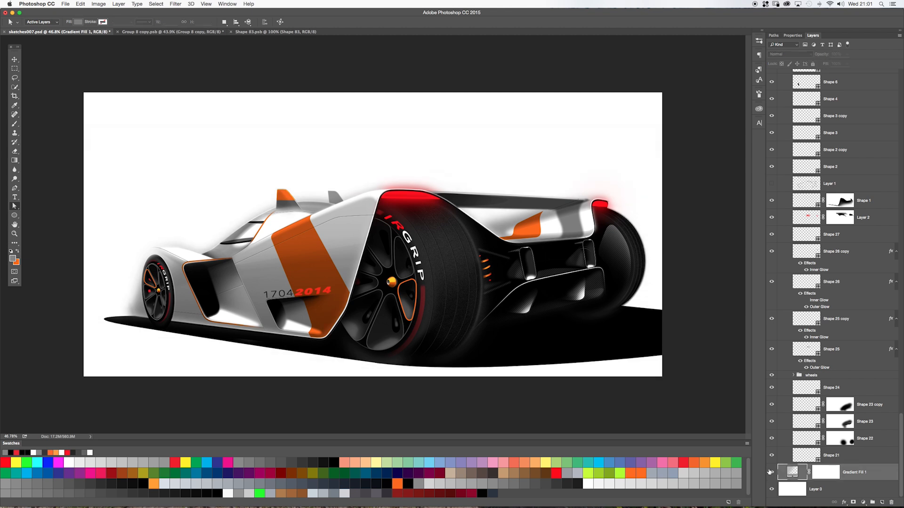
left_click(770, 472)
Open Gradient Fill 1's settings, inspect its custom gradient's colour stops, and accept them without changes.
double_click(792, 472)
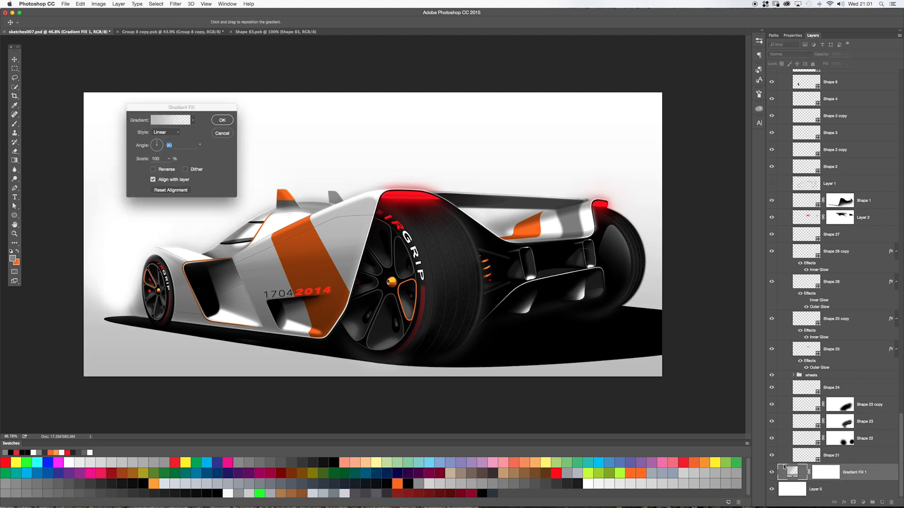
left_click(169, 120)
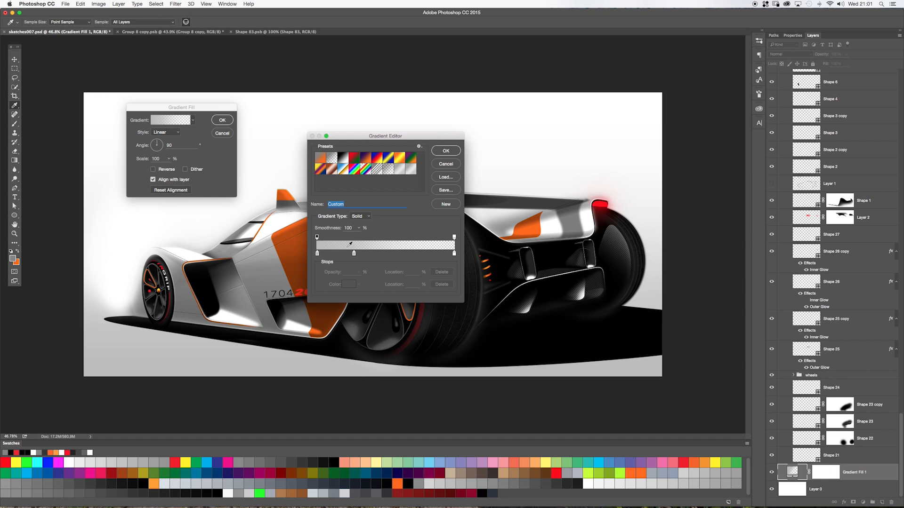
left_click(442, 151)
left_click(222, 120)
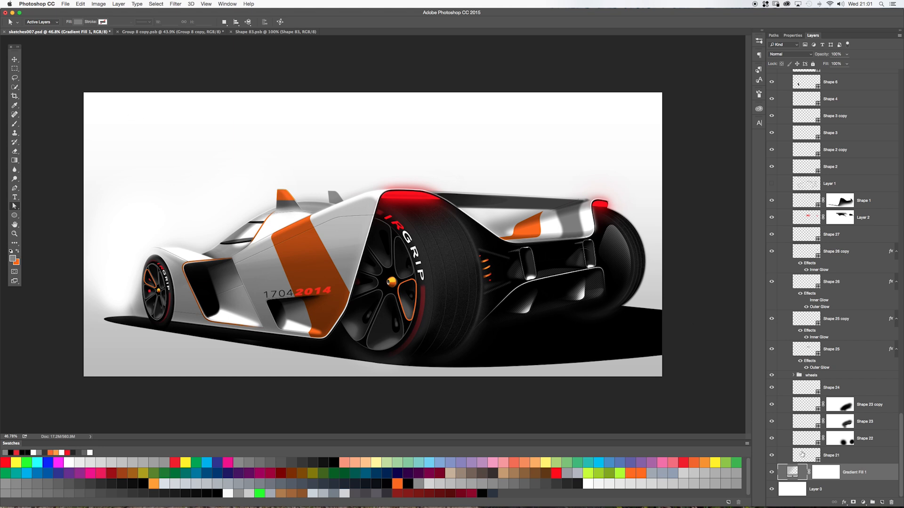
Toggle Shape 21 and Shape 22 to examine the black base silhouette and the masked shape above it.
left_click(771, 456)
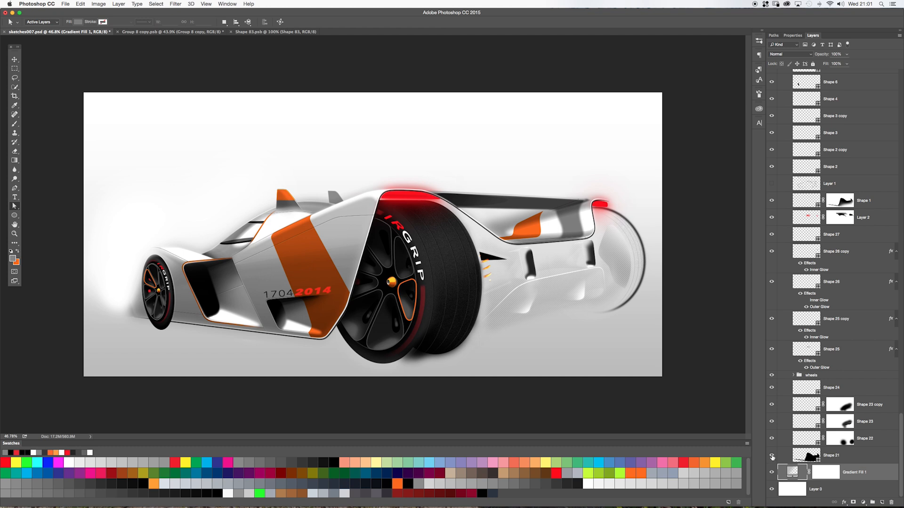
left_click(772, 456)
left_click(770, 456)
left_click(772, 439)
left_click(772, 439)
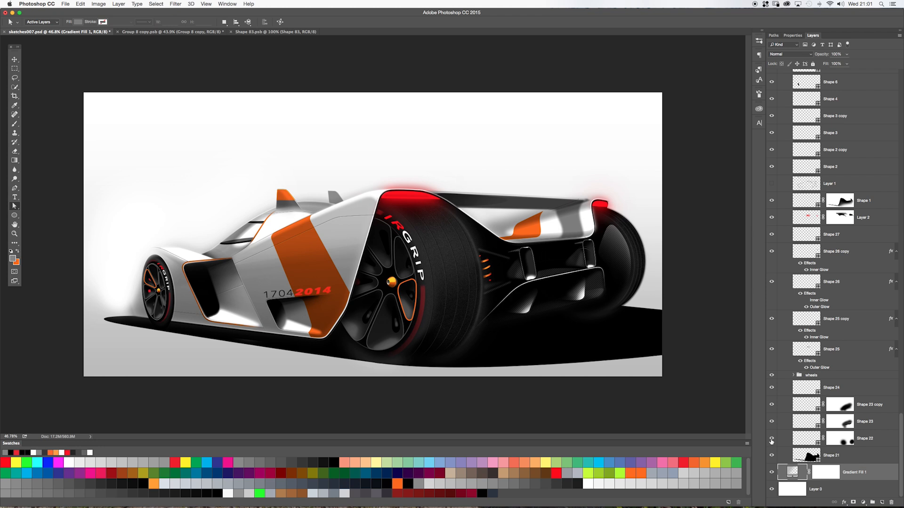
Hide and re-show Shape 23, Shape 23 copy and the wheels group in turn.
left_click(772, 426)
left_click(772, 425)
left_click(773, 407)
left_click(772, 406)
left_click(771, 375)
left_click(771, 376)
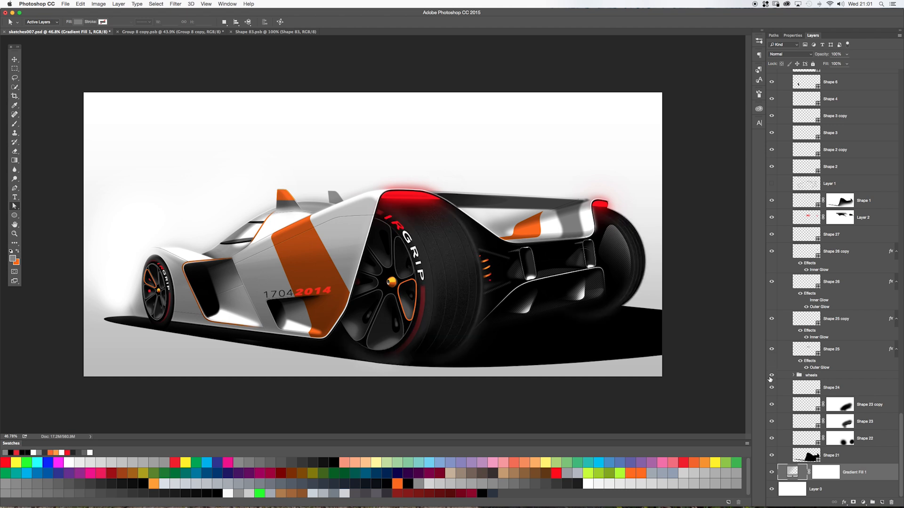
Toggle Shape 25, Shape 25 copy, Shape 26 and Shape 26 copy to examine the layers with glow effects.
left_click(772, 350)
left_click(771, 349)
left_click(771, 319)
left_click(771, 319)
left_click(771, 281)
left_click(772, 282)
left_click(771, 252)
Toggle Shape 1, select it to view its body outline, and make its layer mask active.
left_click(772, 201)
left_click(771, 200)
left_click(784, 203)
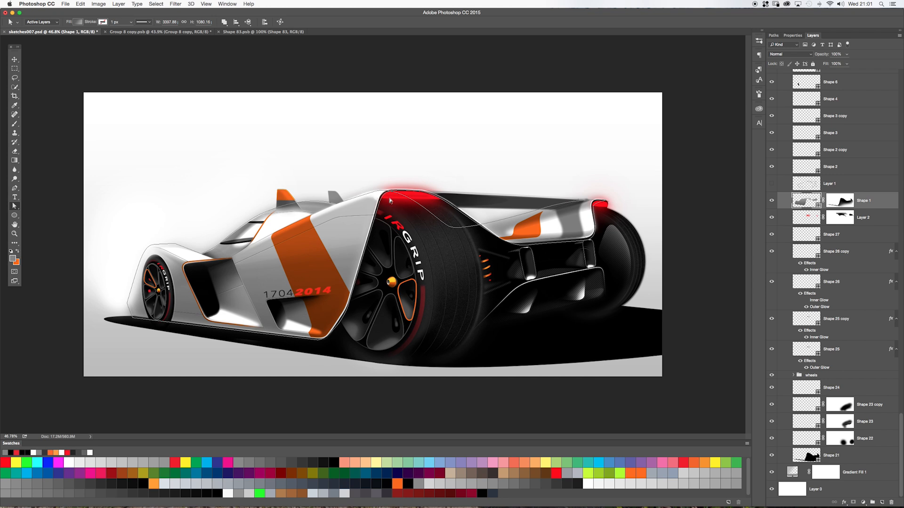
left_click(839, 202)
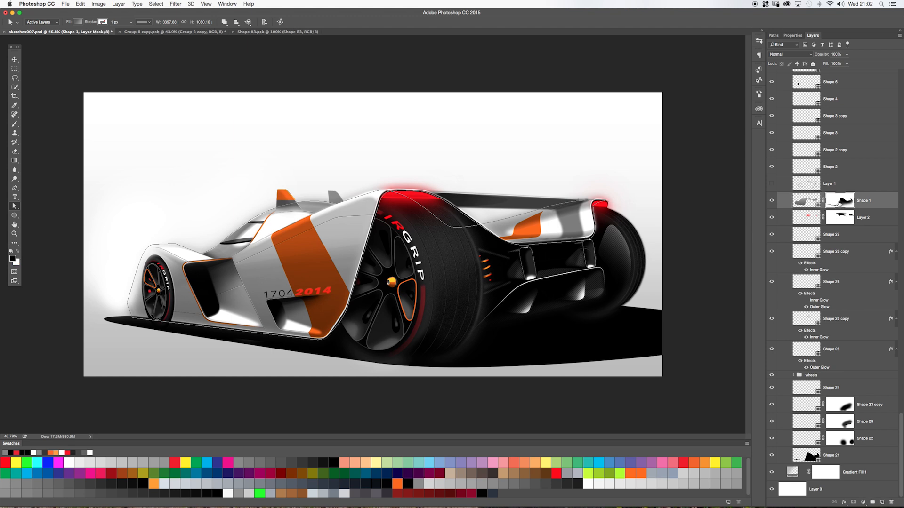
Load Shape 21's silhouette as a selection and activate Shape 1's layer mask to compare the two outlines.
left_click(804, 456)
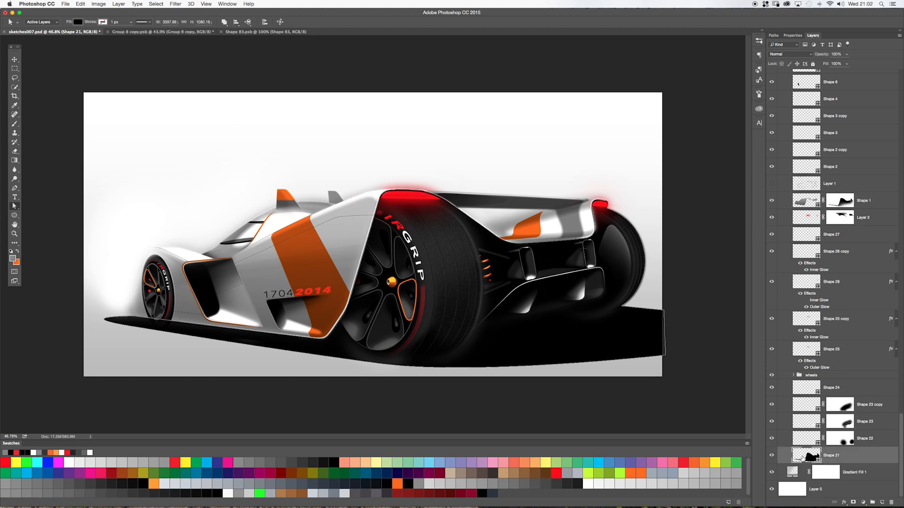
left_click(806, 458, "super")
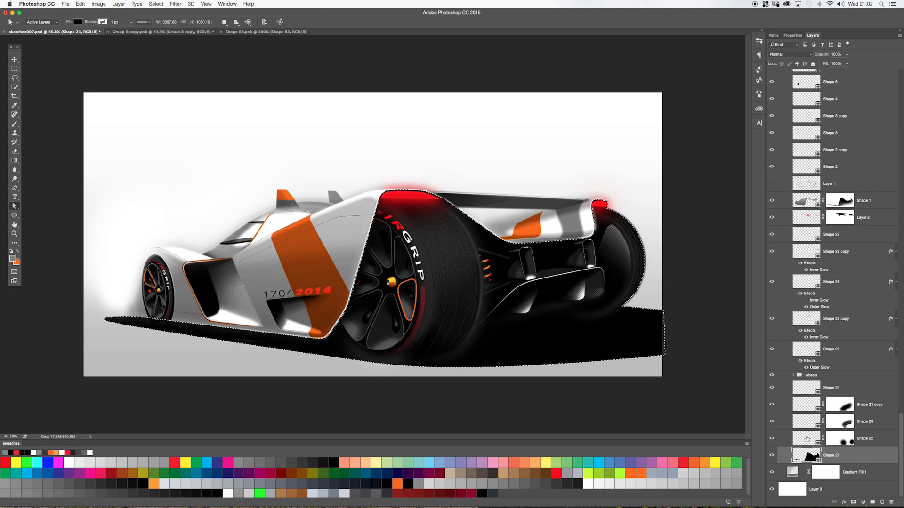
left_click(838, 206)
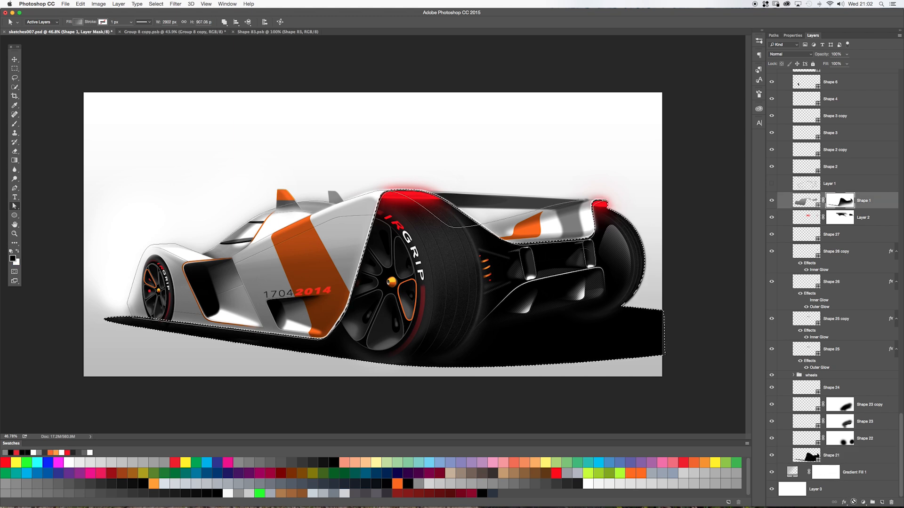
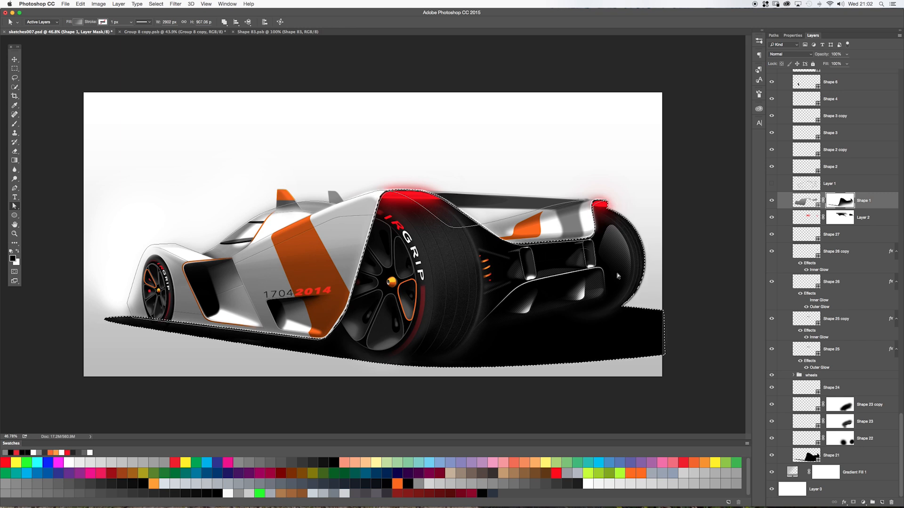
Return to Shape 1's shape, clear the selection, and hide and re-show the layer to check its masked area.
left_click(784, 202)
key("super+d")
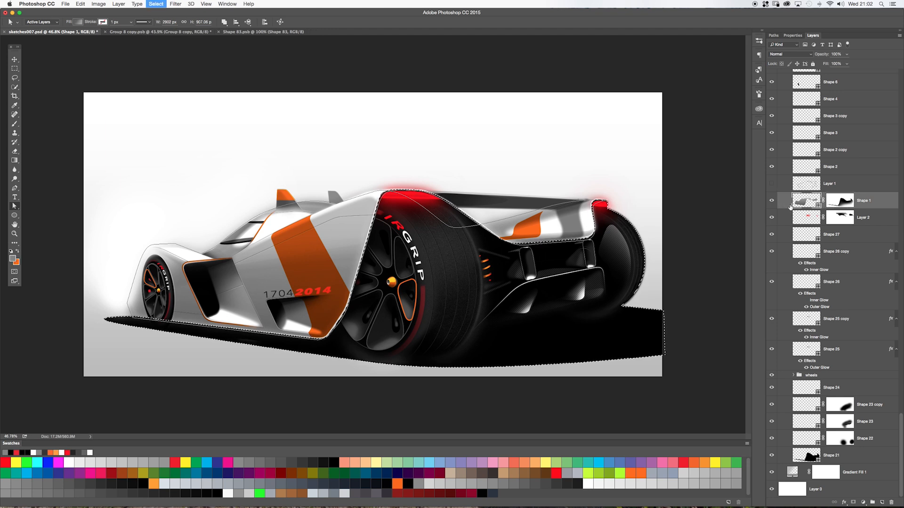
left_click(771, 200)
left_click(771, 201)
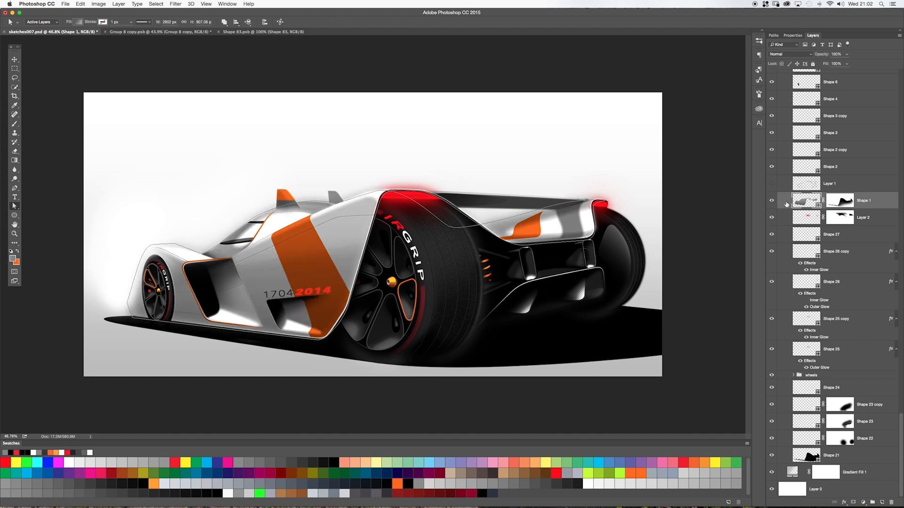
Open Shape 1's gradient fill and its gradient in the Gradient Editor to examine the grey linear gradient, and close both dialogs.
double_click(803, 203)
left_click(174, 126)
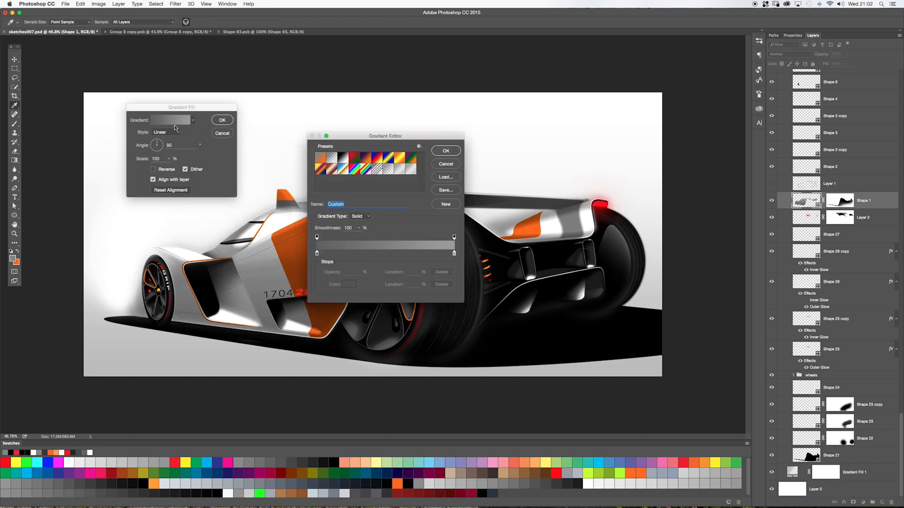
left_click(446, 151)
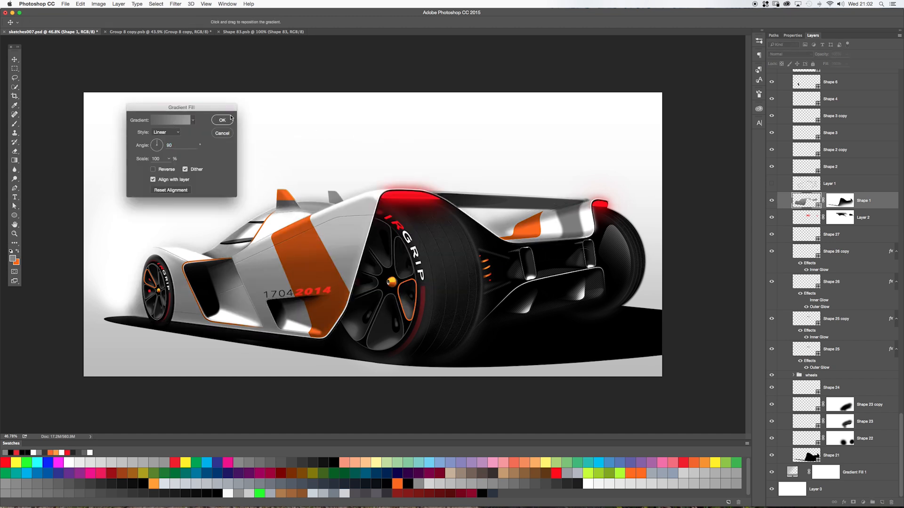
key("Return")
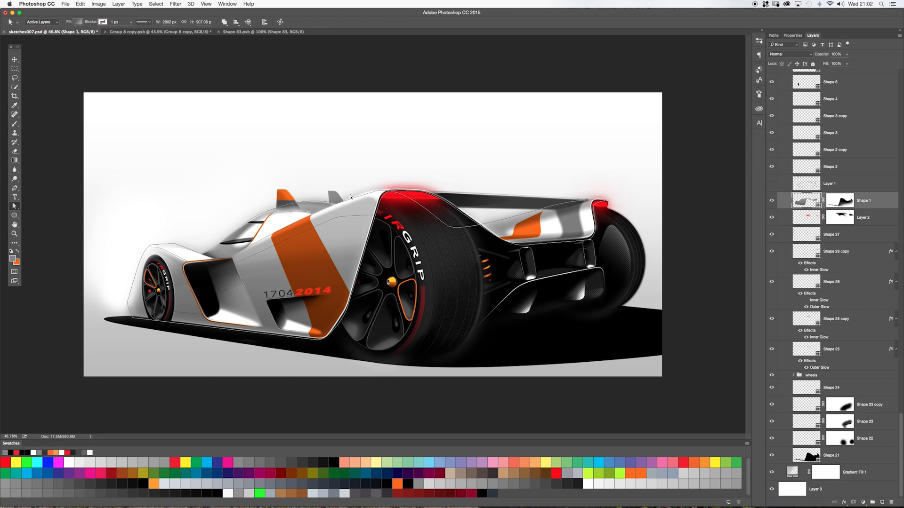
Toggle Layer 1, and select Shape 2 to compare the drawing with and without it and check its feather setting.
left_click(771, 183)
left_click(771, 184)
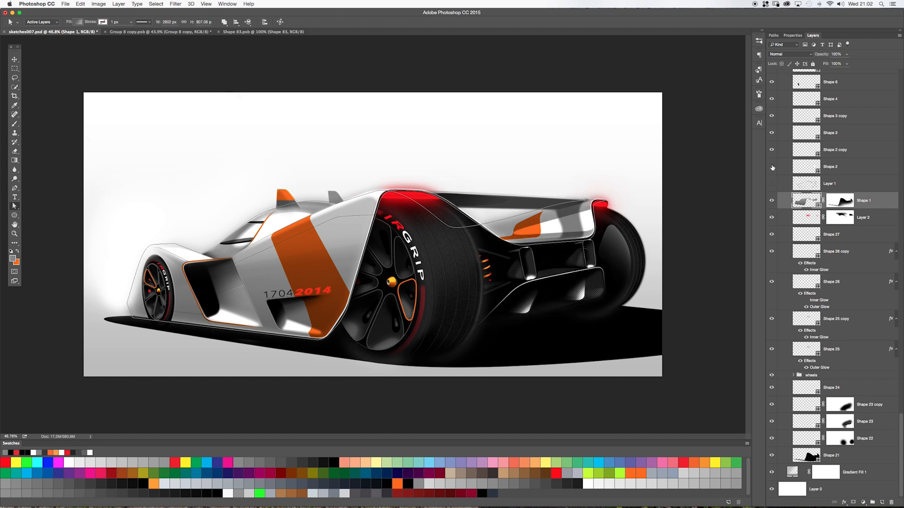
left_click(782, 168)
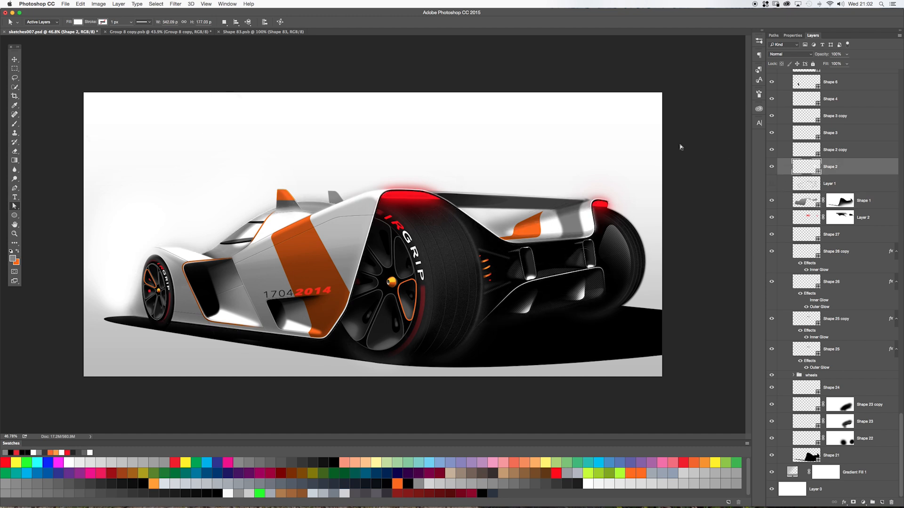
left_click(771, 167)
left_click(773, 168)
left_click(791, 35)
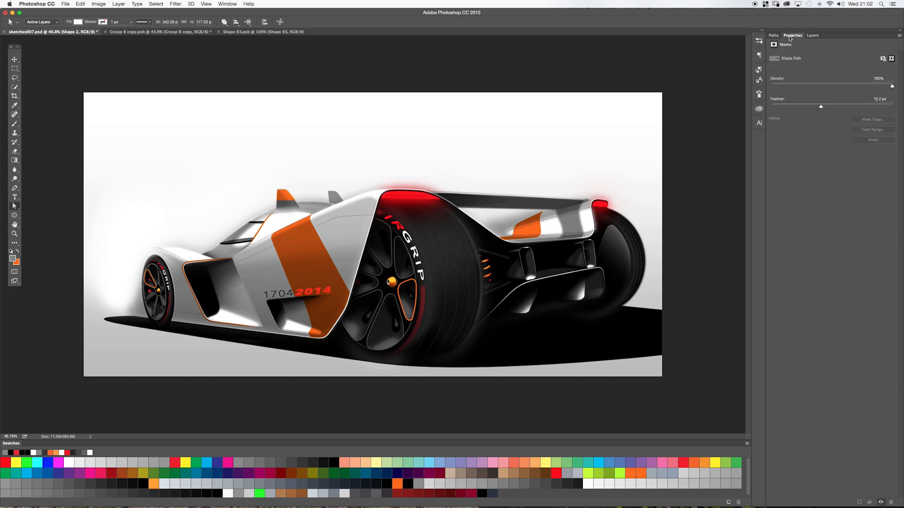
left_click(812, 35)
Select Shape 2 copy and check its shape path's density and feather settings.
key("super+j")
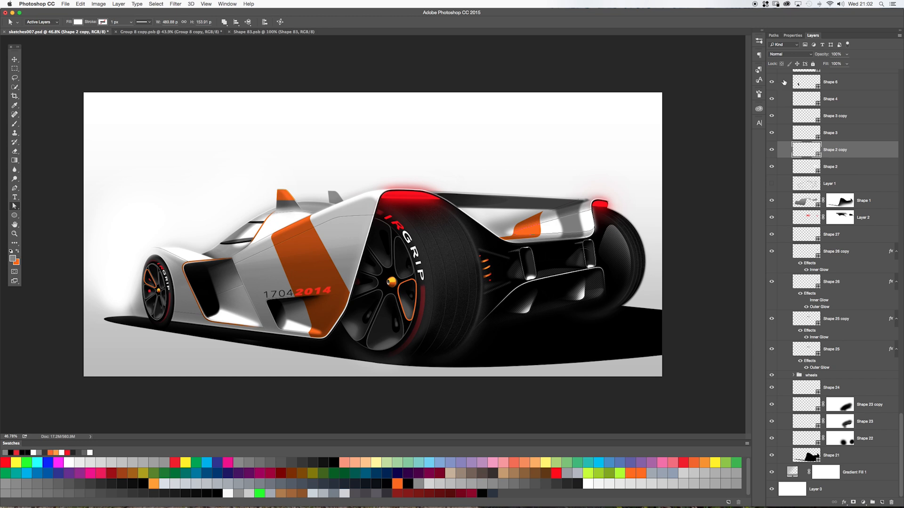
left_click(790, 37)
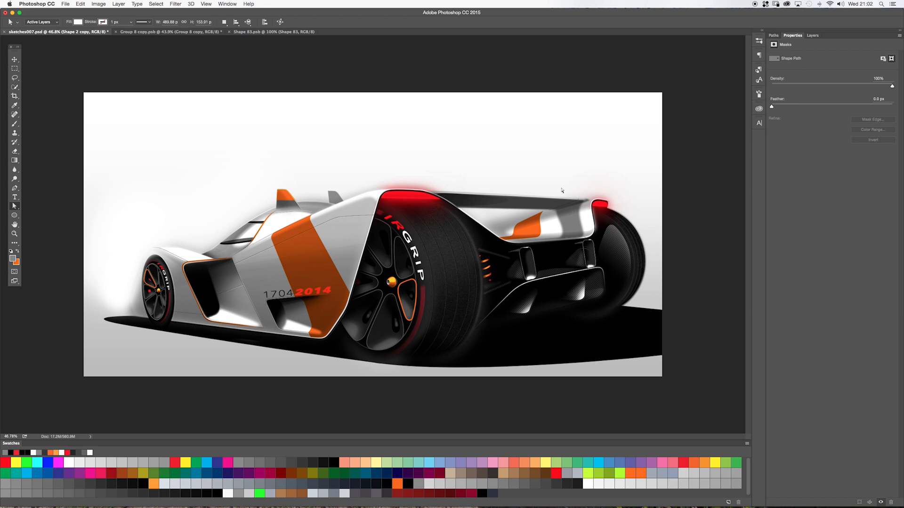
left_click(812, 35)
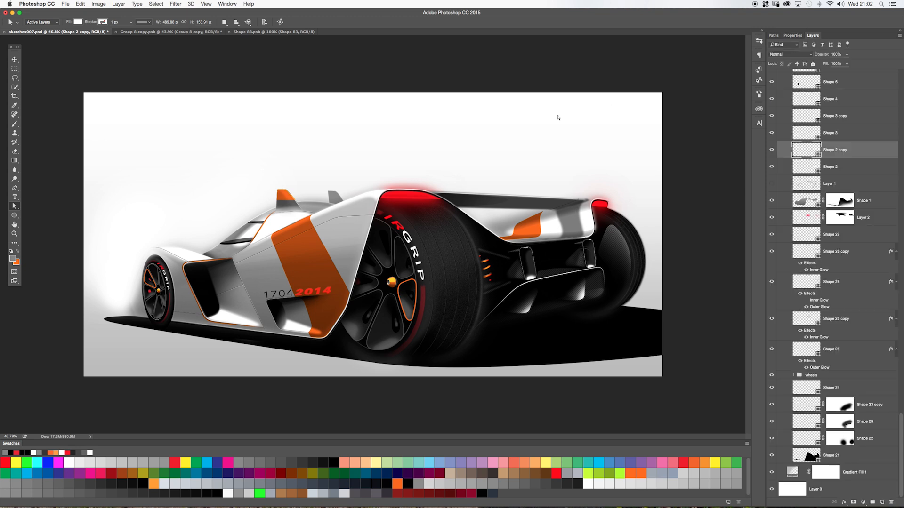
Return to the start of the layer stack and examine the finished race car enlarged in full-screen mode.
left_click_drag(897, 449, 873, 61)
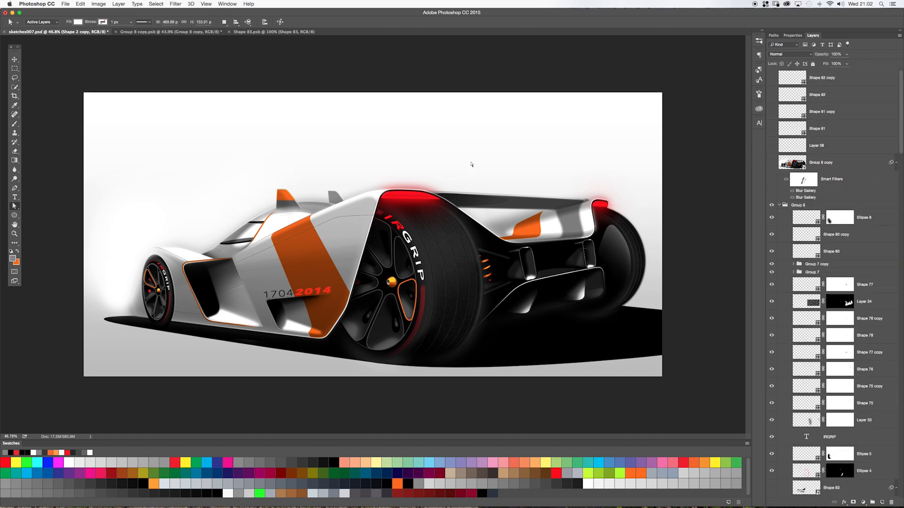
key("f")
key("f")
scroll(515, 212, "up", 3)
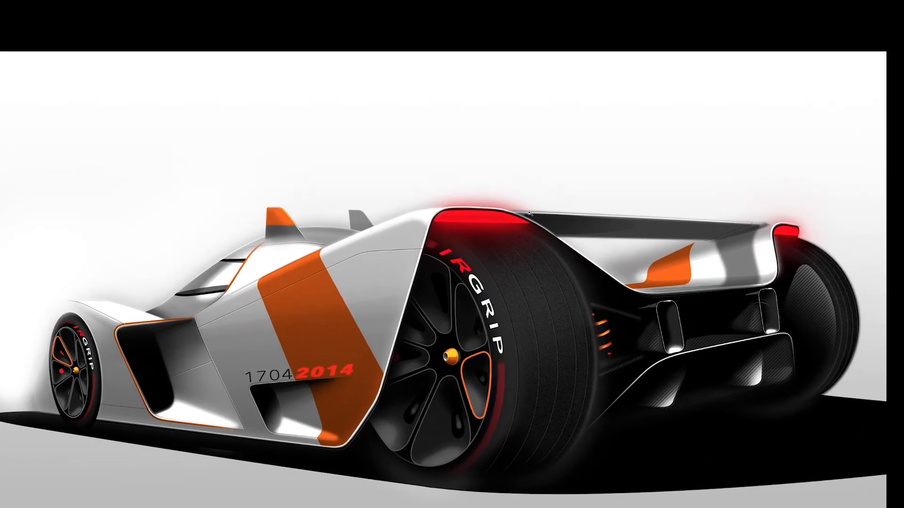
left_click_drag(487, 221, 479, 160)
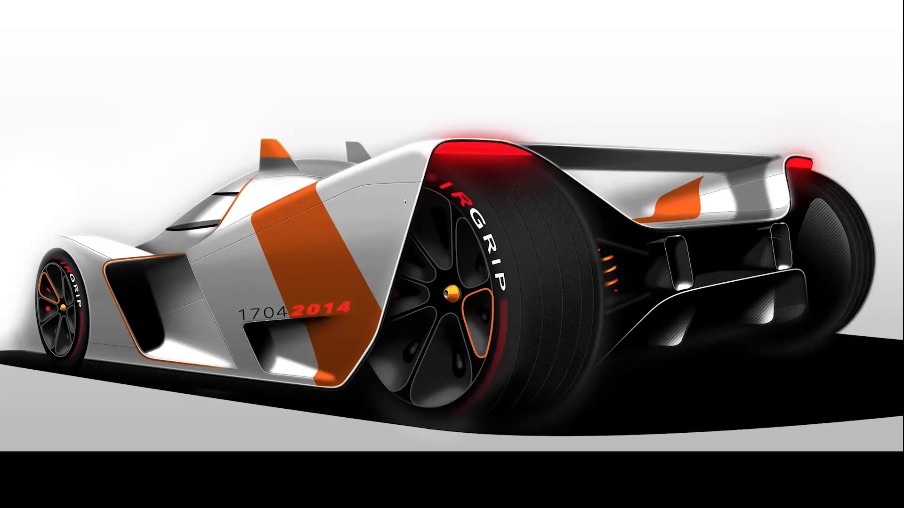
key("super+Tab")
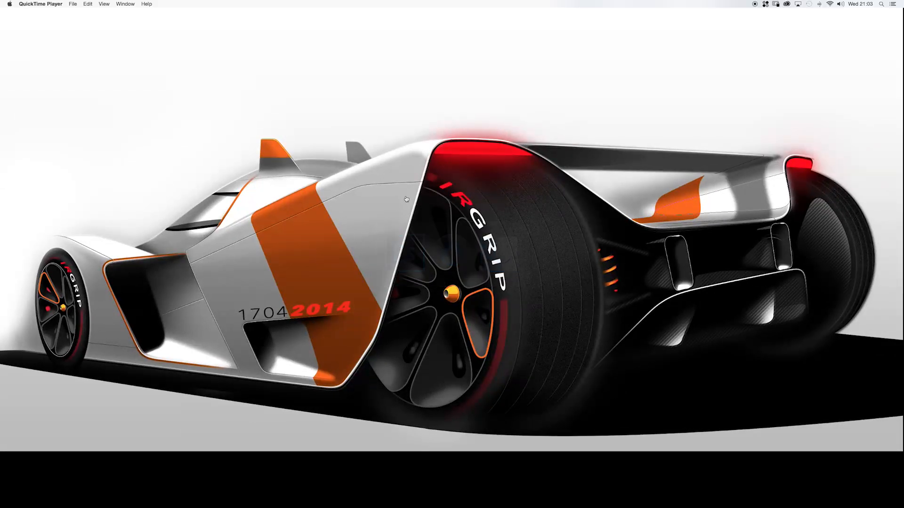